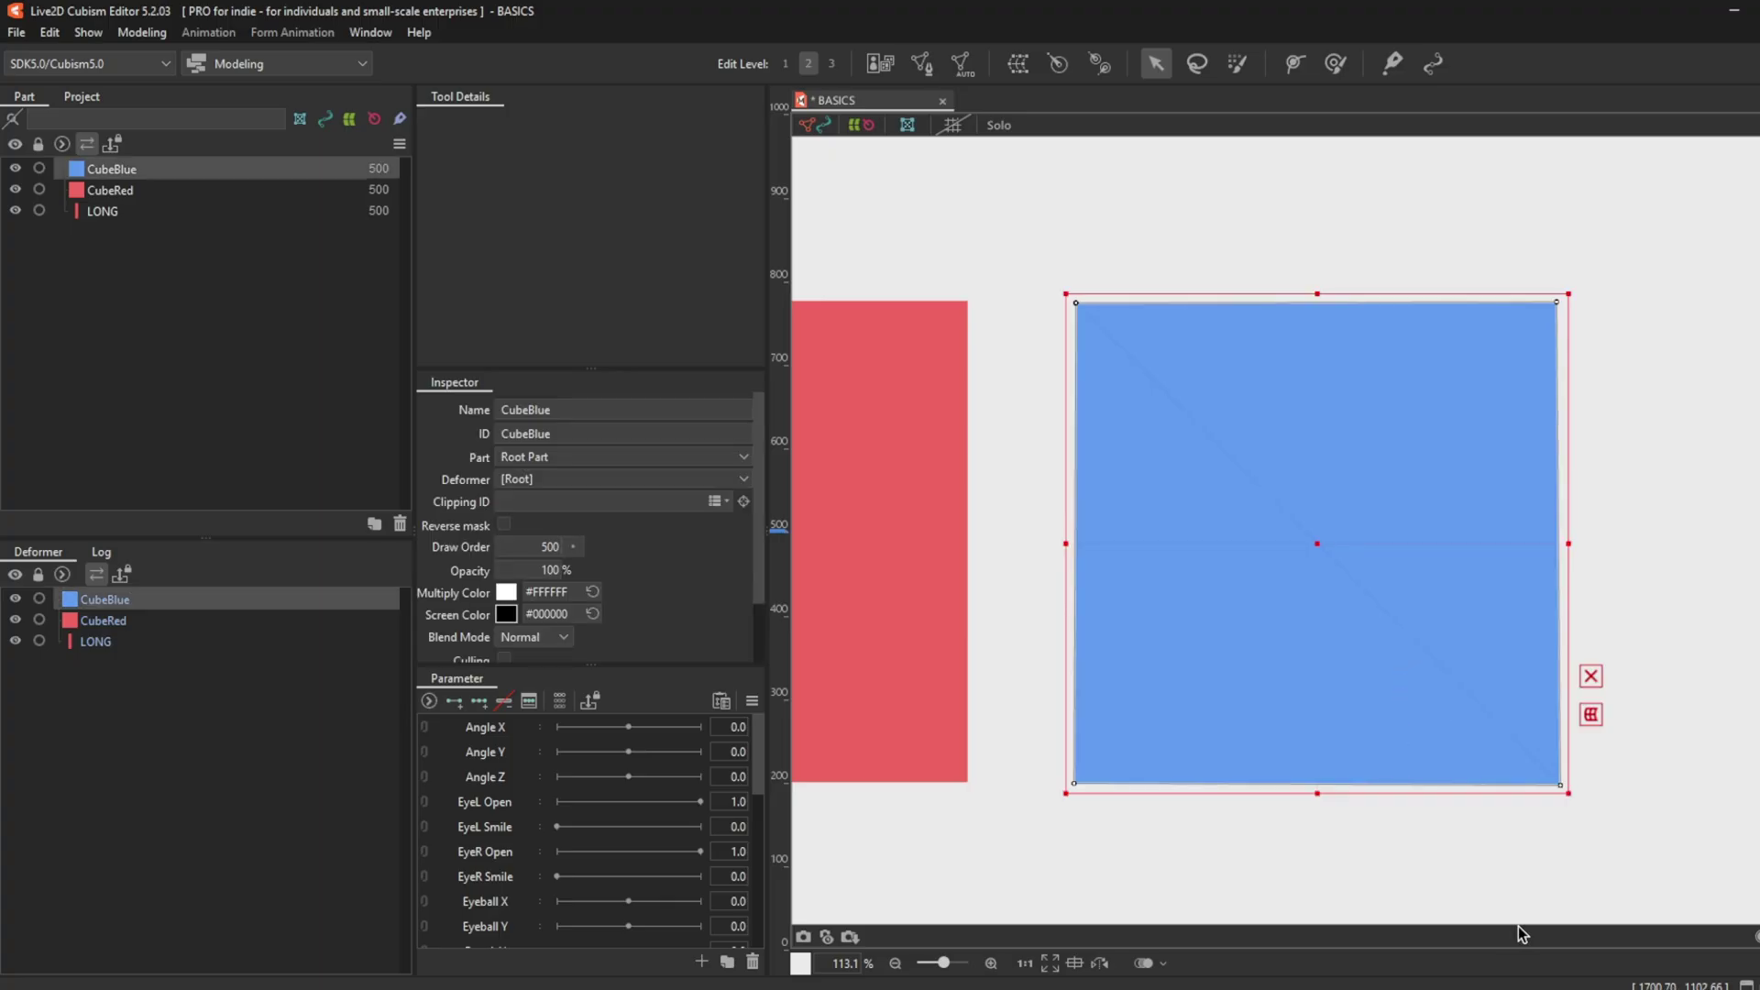
Drag all four corner vertices of CubeBlue's mesh to skew the blue square unevenly.
drag(1561, 305, 1533, 331)
mouse_move(1089, 311)
mouse_down()
mouse_move(1179, 468)
mouse_move(1131, 346)
mouse_move(1136, 440)
mouse_move(1098, 318)
mouse_up()
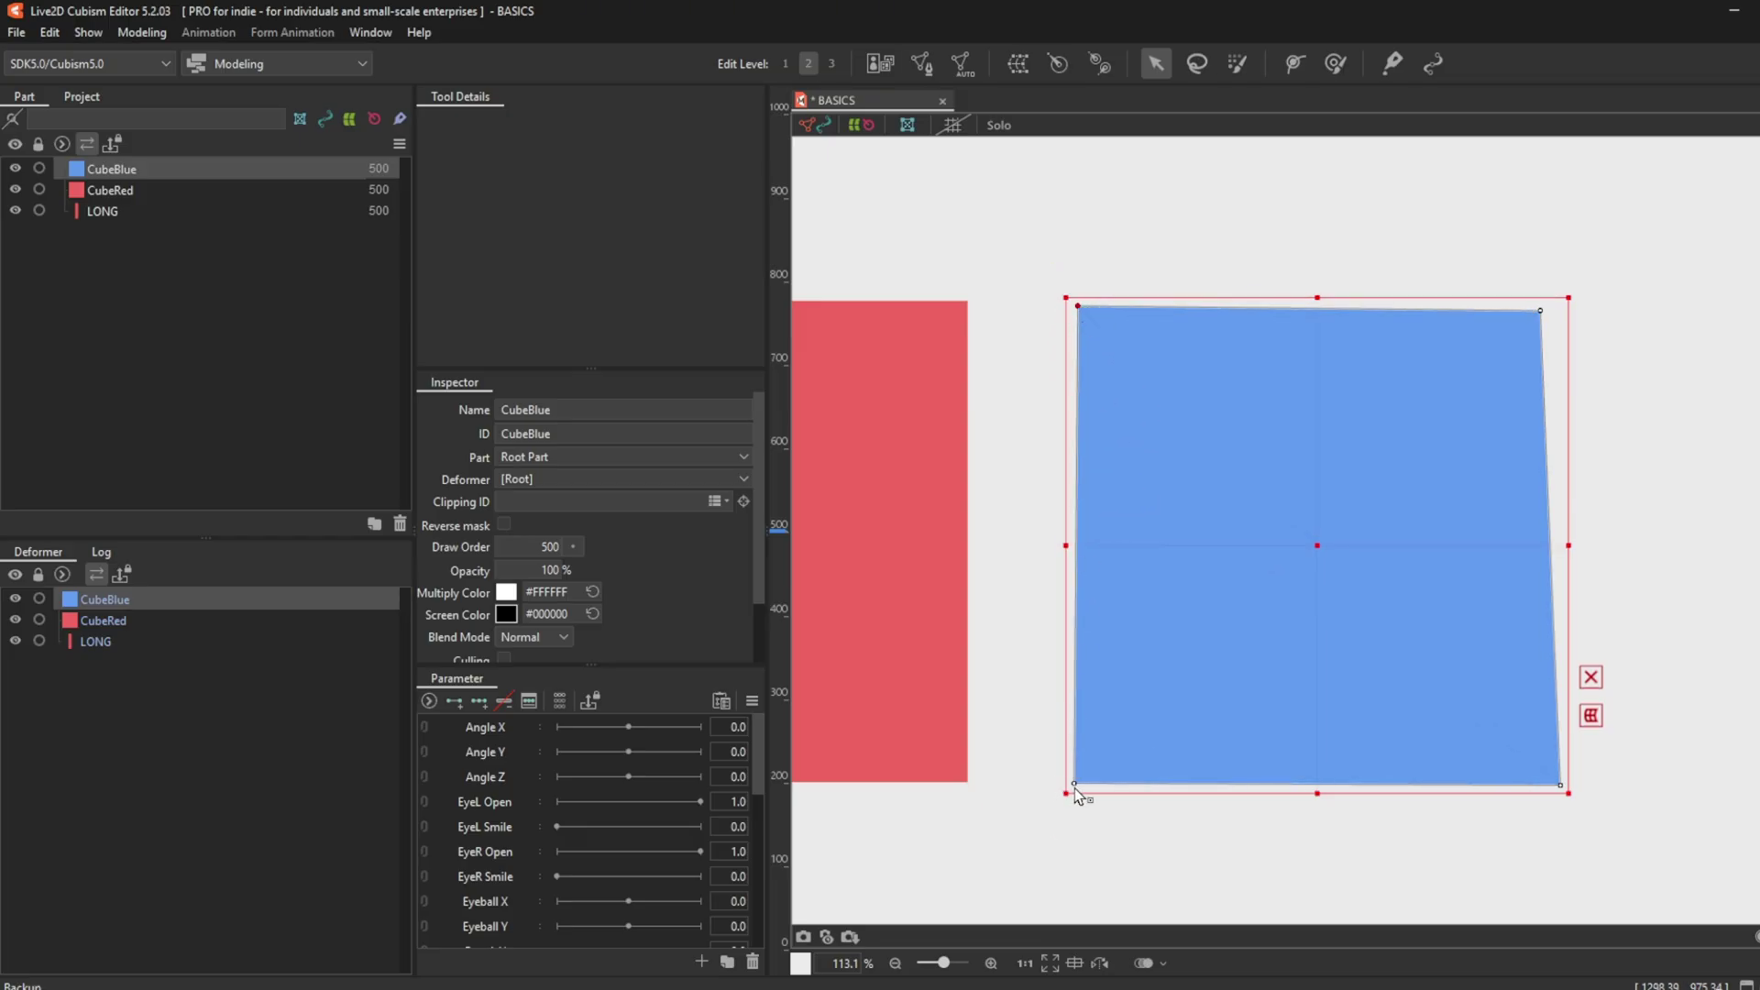
mouse_move(1082, 774)
mouse_down()
mouse_move(1042, 801)
mouse_move(1084, 757)
mouse_up()
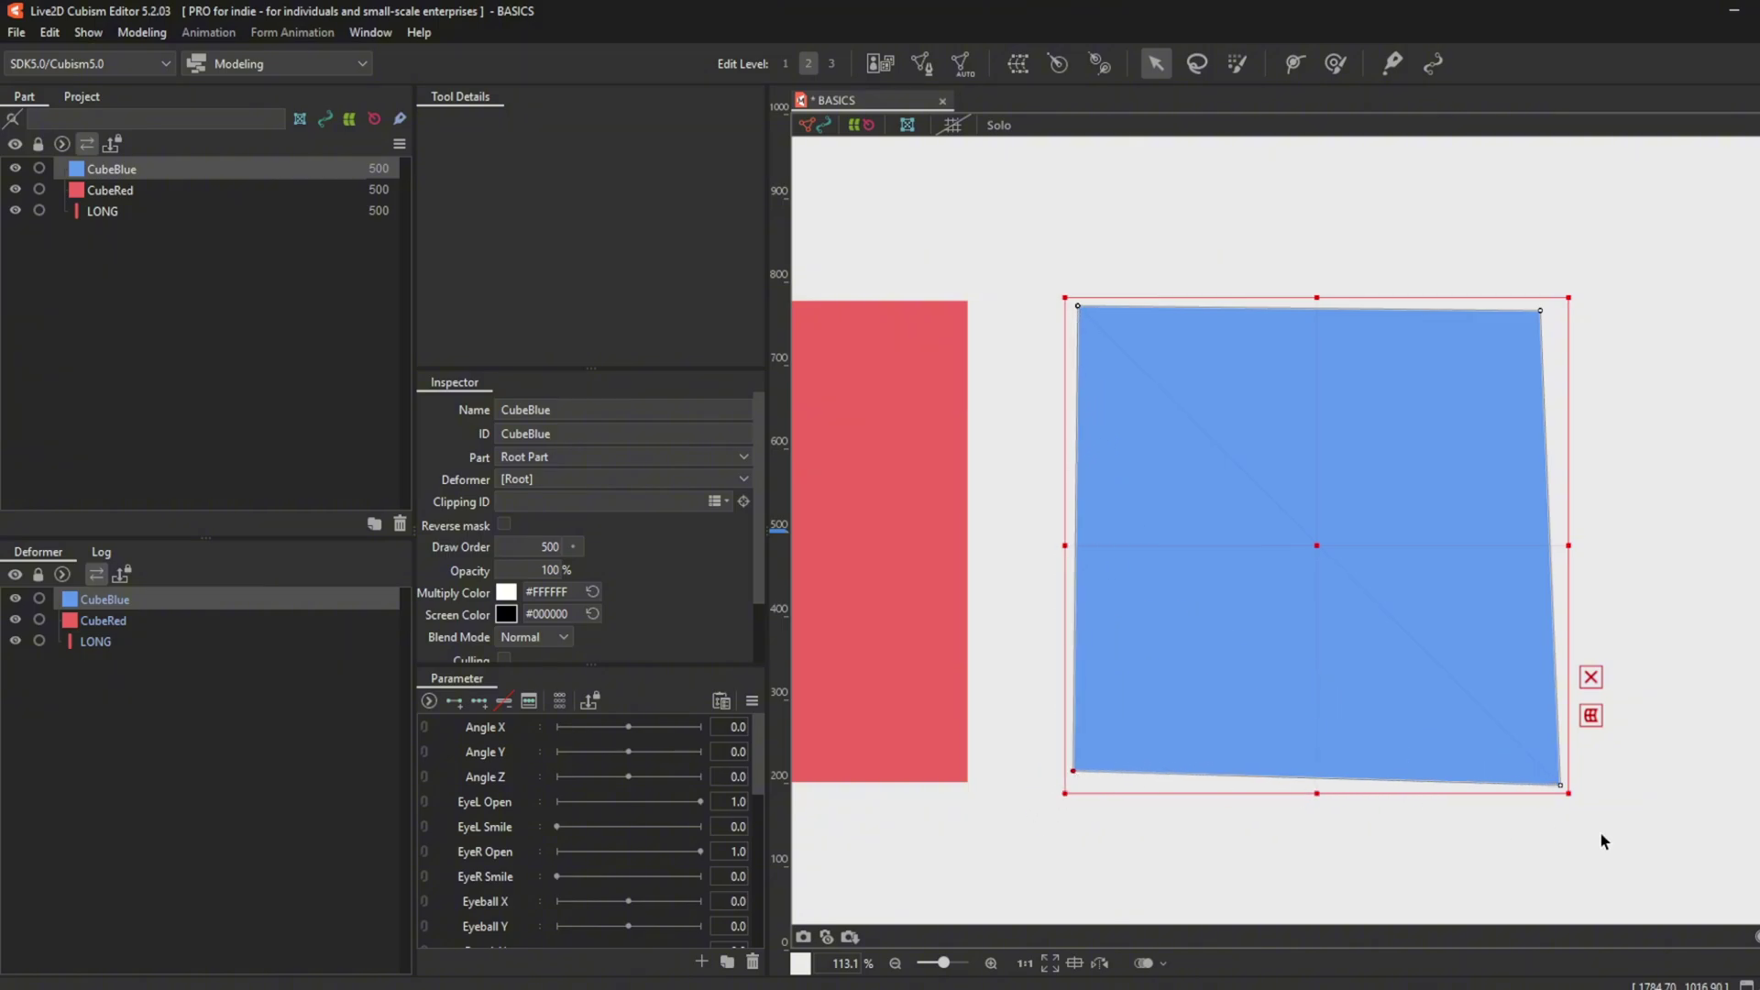
mouse_move(1563, 785)
mouse_down()
mouse_move(1497, 707)
mouse_move(1458, 609)
mouse_move(1552, 754)
mouse_move(1485, 609)
mouse_move(1564, 773)
mouse_move(1551, 766)
mouse_up()
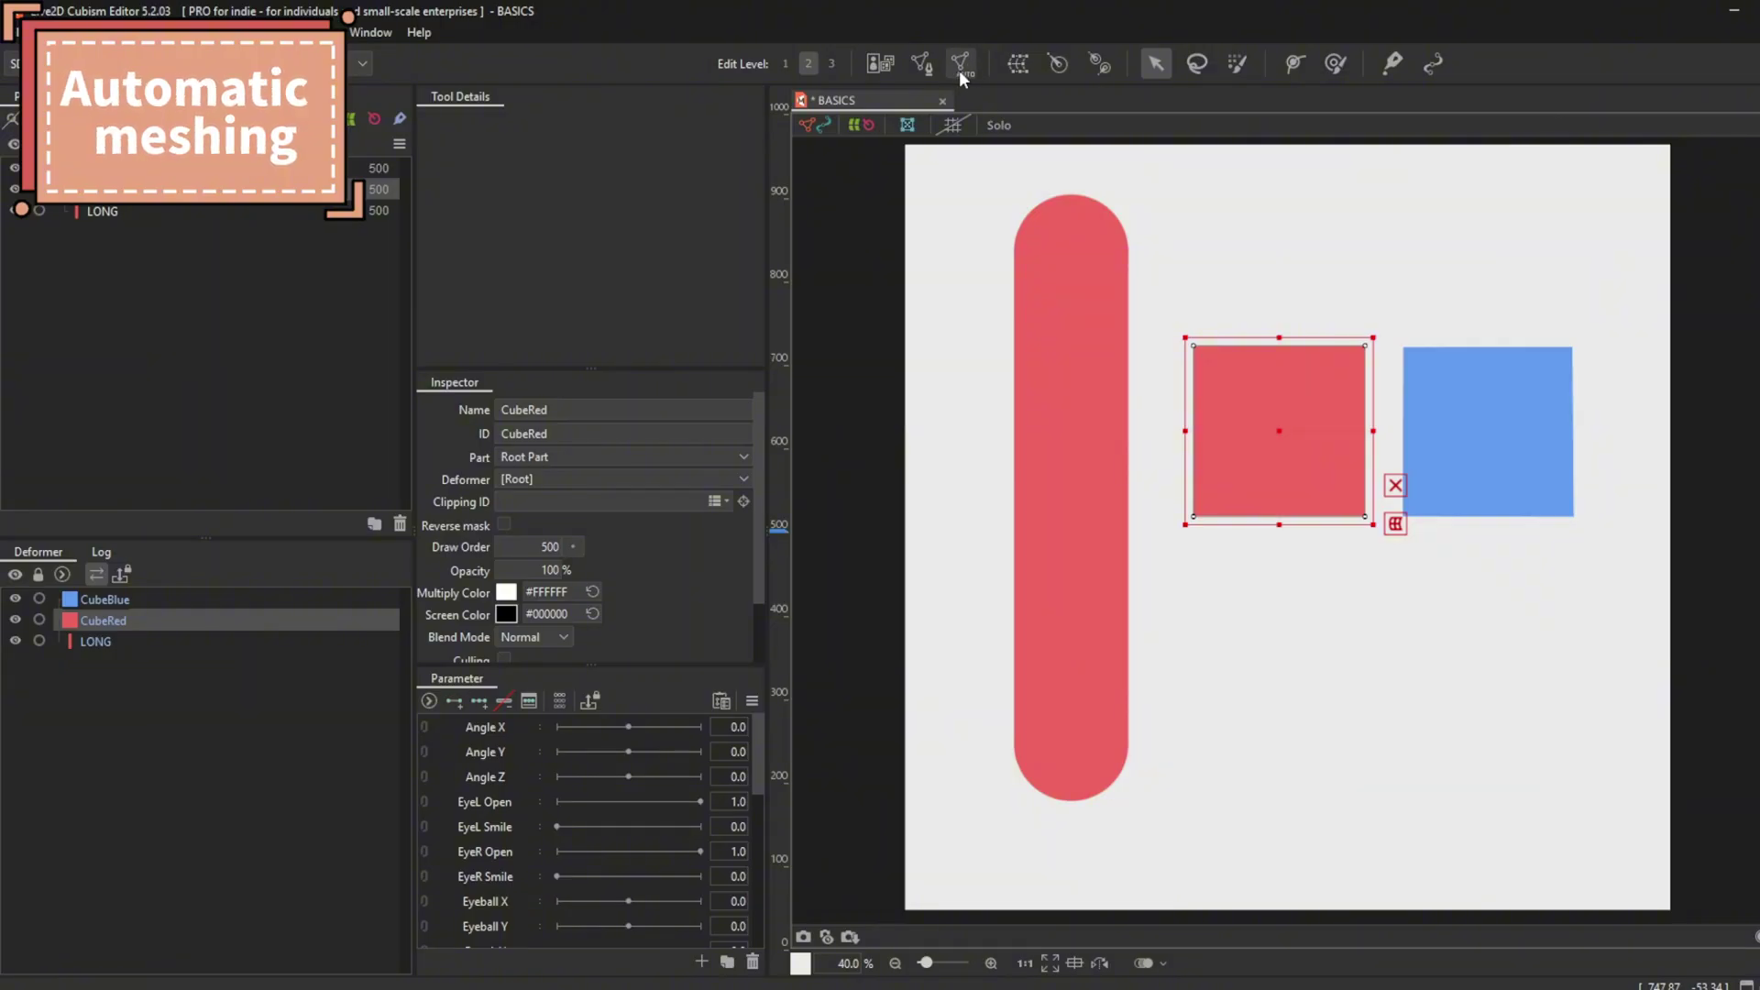
Generate CubeRed's automatic mesh with Ctrl+Shift+A using the Deformation (Not So Heavy) preset.
key(ctrl+shift+a)
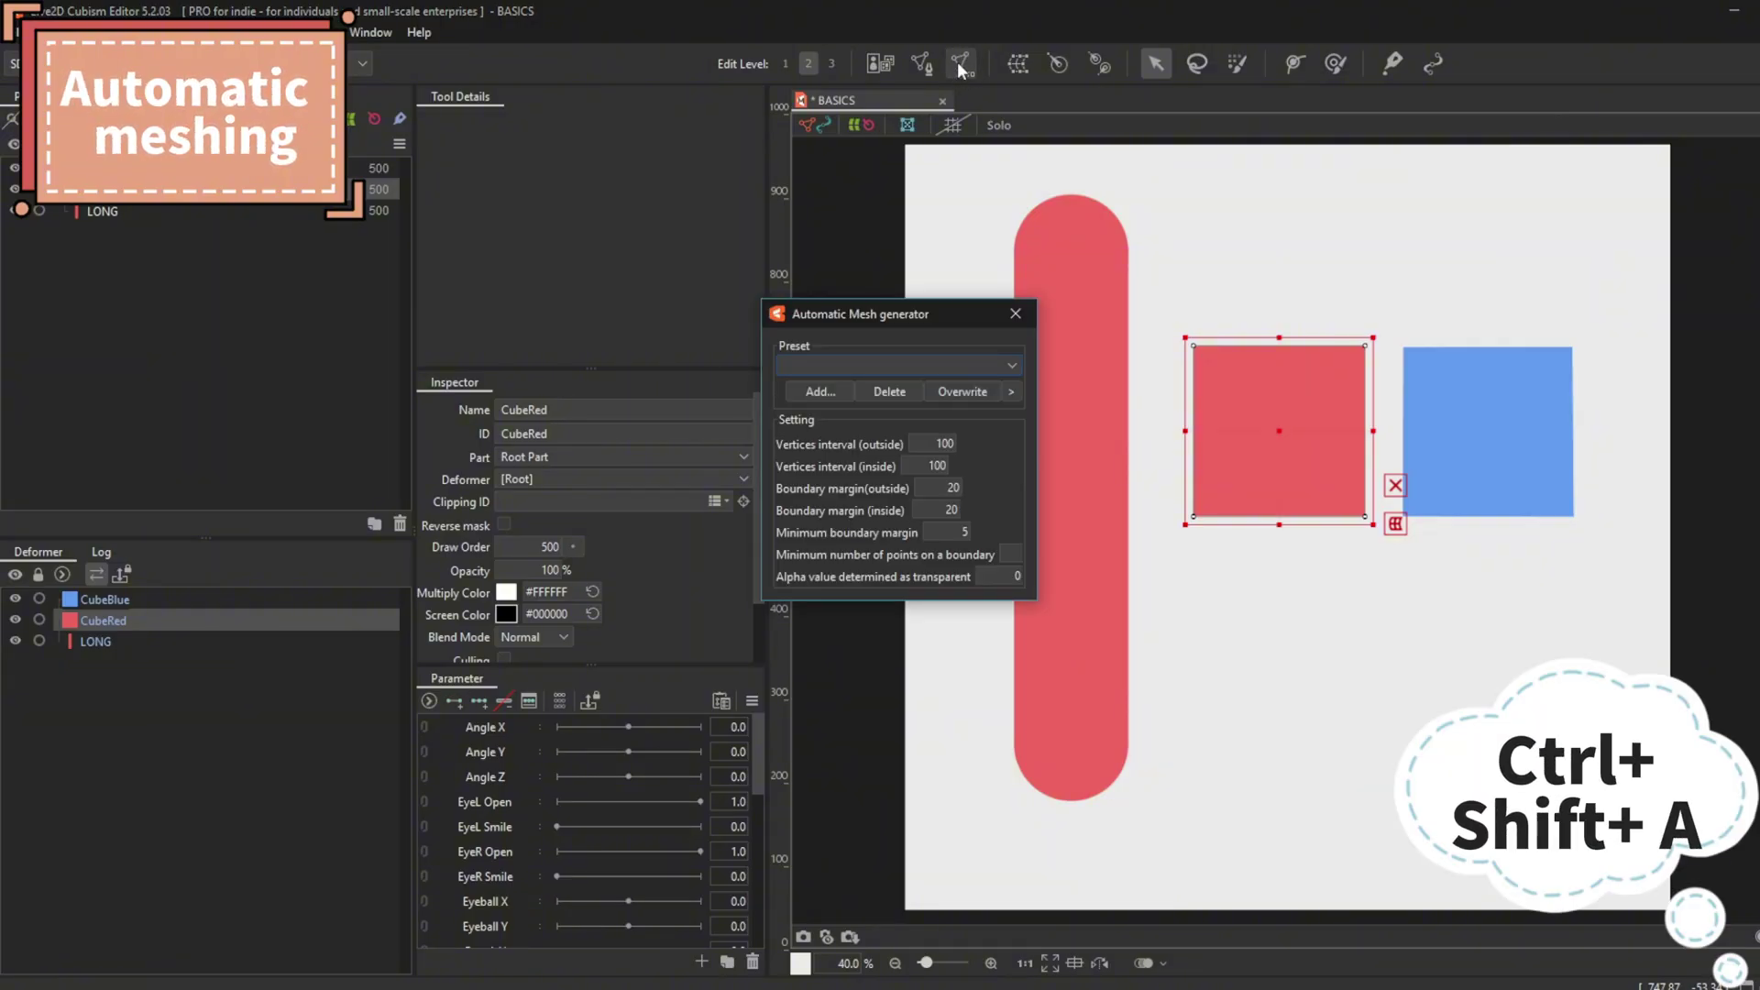
drag(933, 301, 1077, 383)
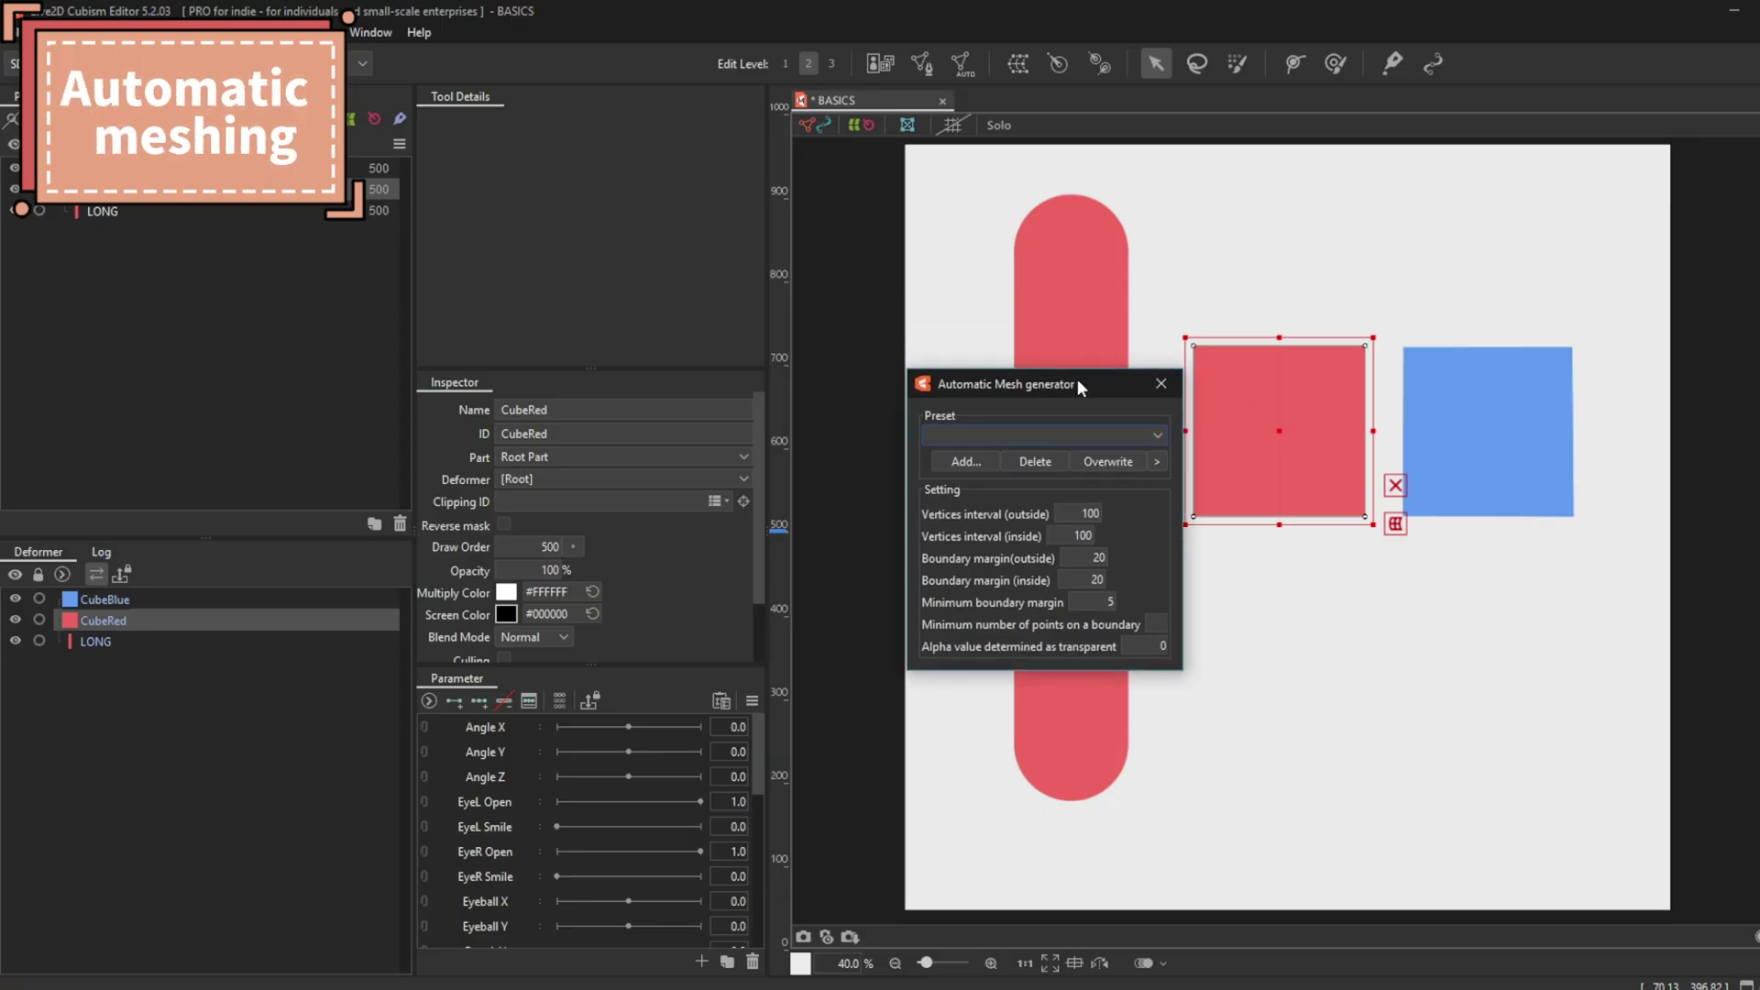
click(1087, 436)
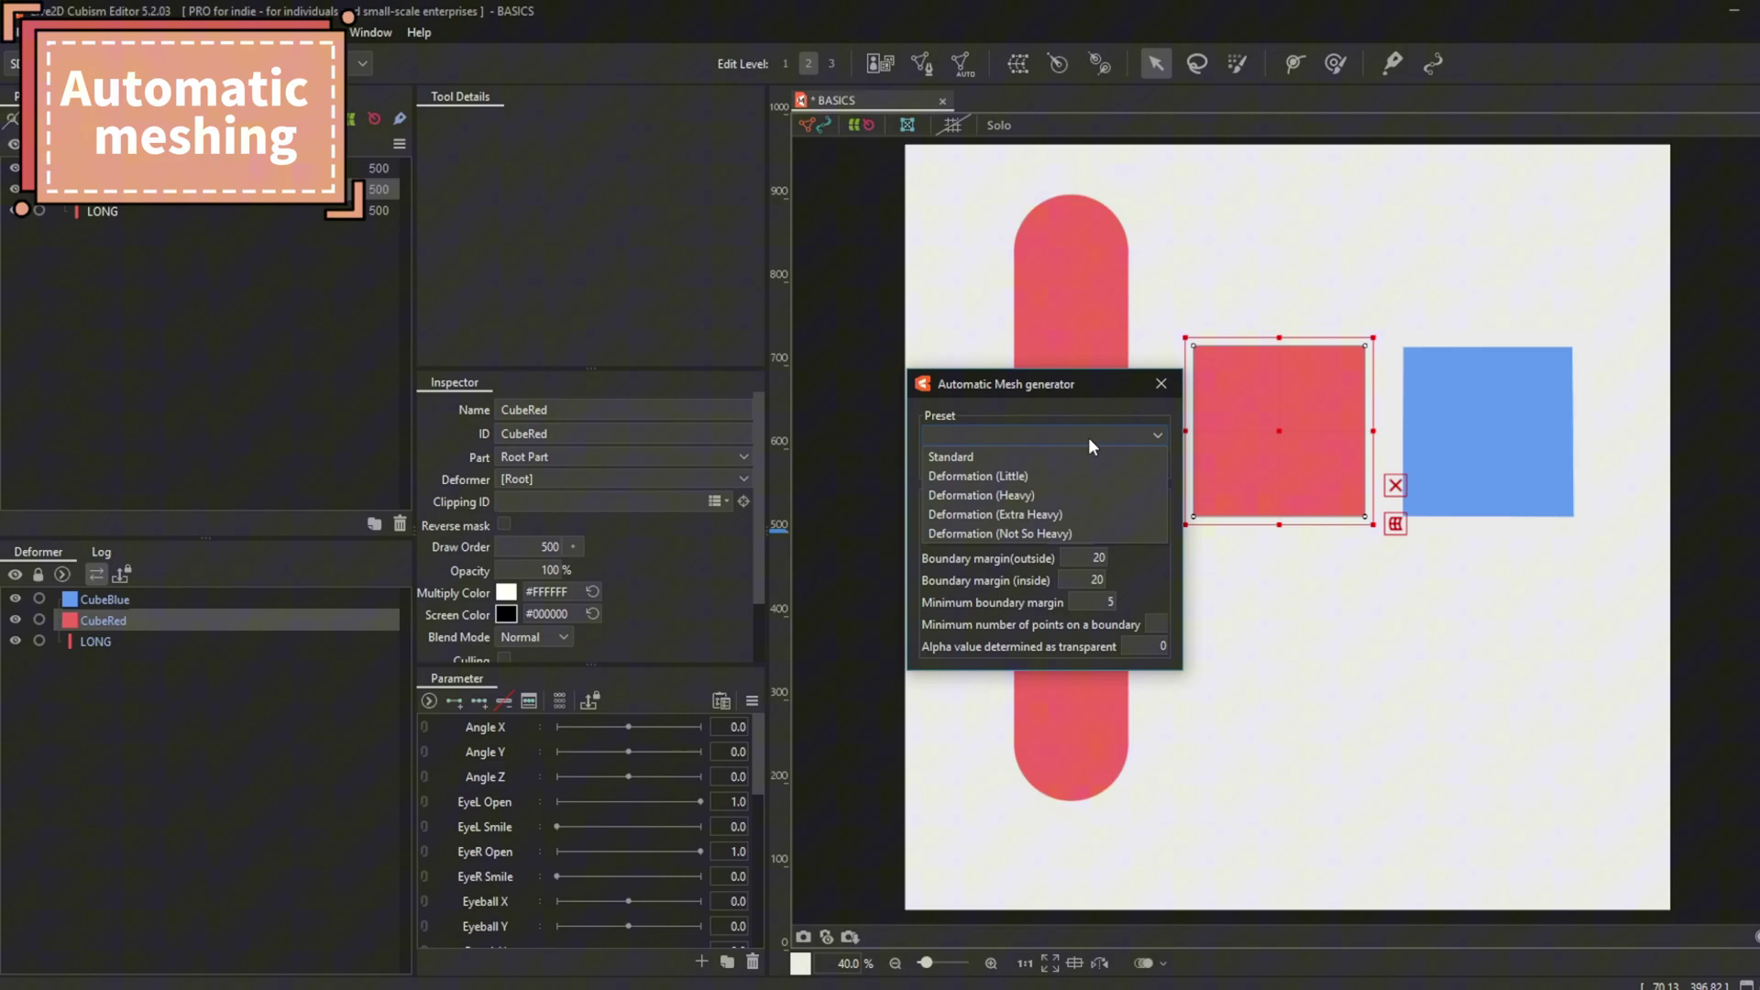
click(1048, 534)
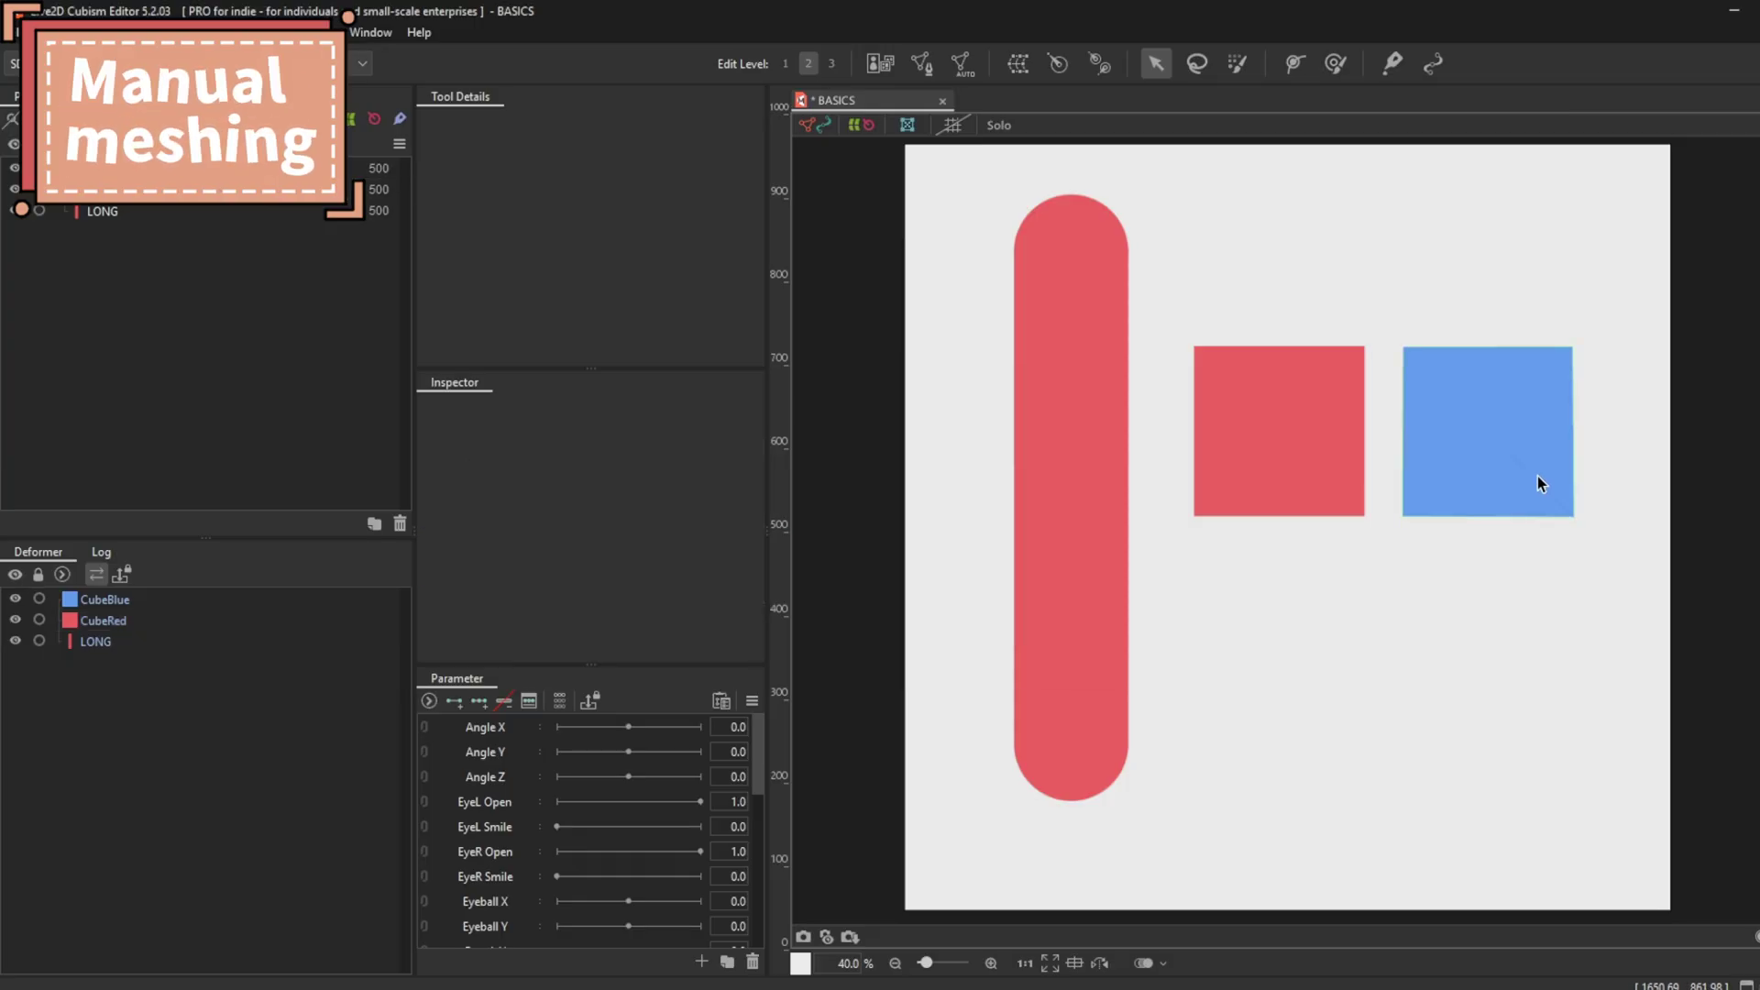
Enter CubeBlue's mesh edit and erase its top-left, bottom-left and bottom-right vertices.
click(1540, 483)
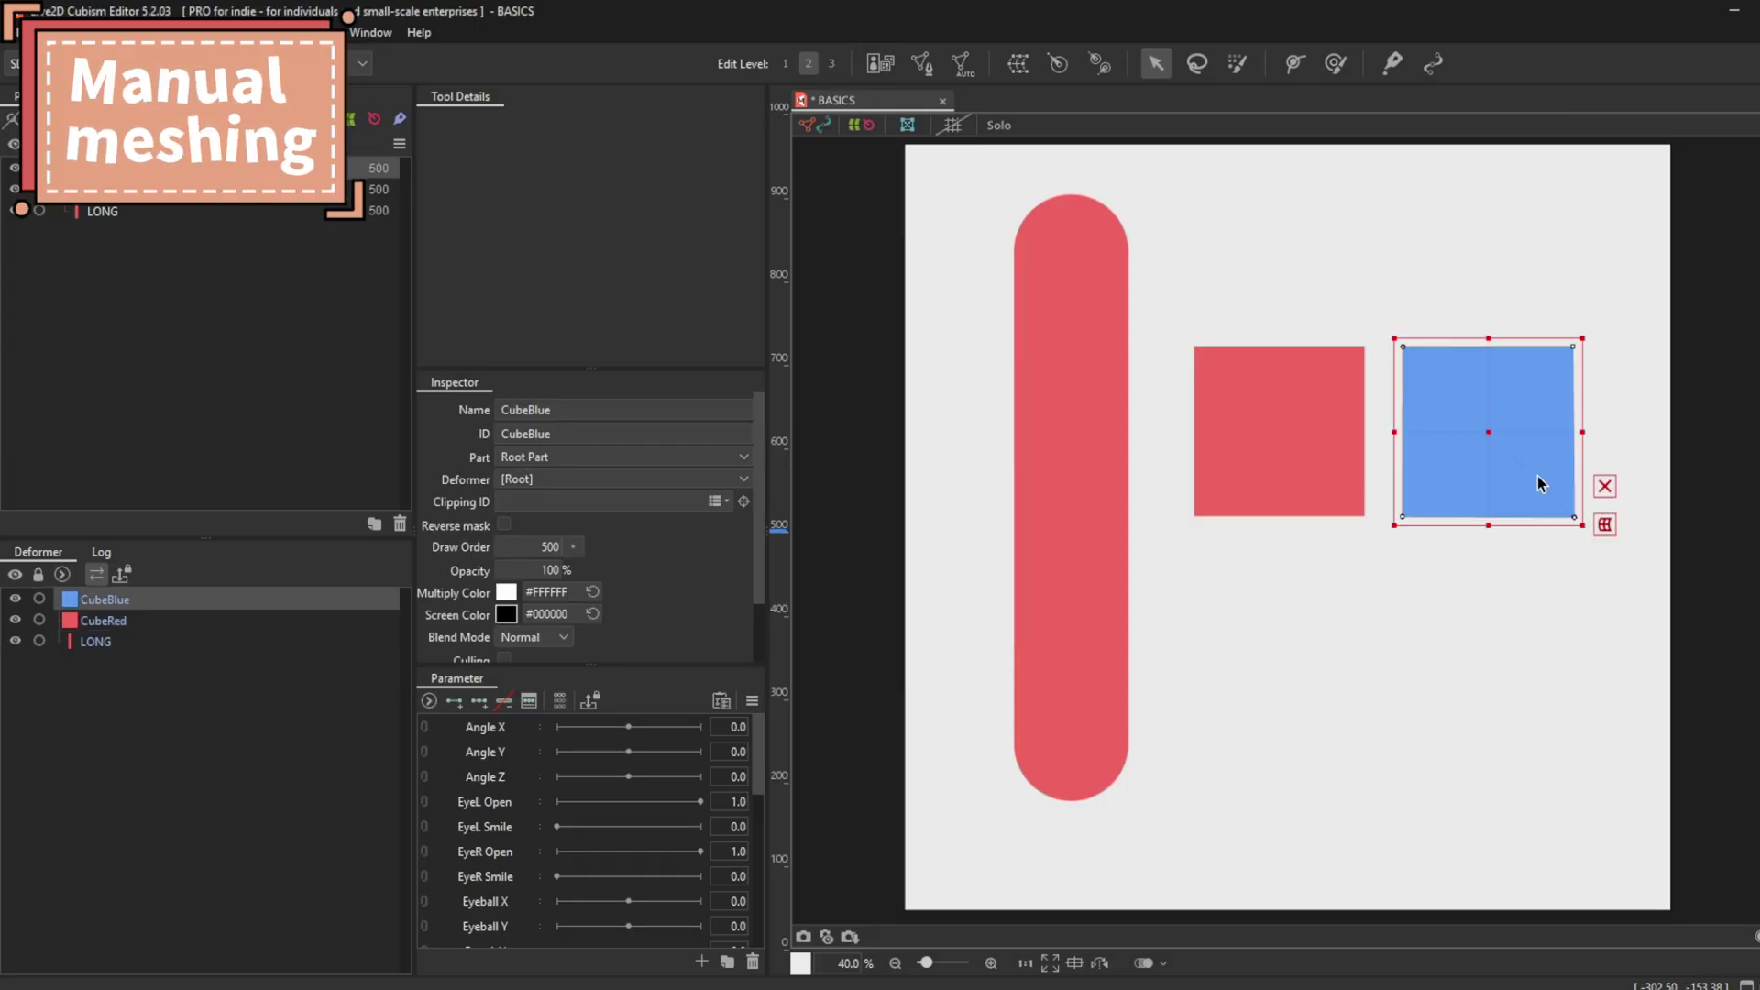
click(921, 62)
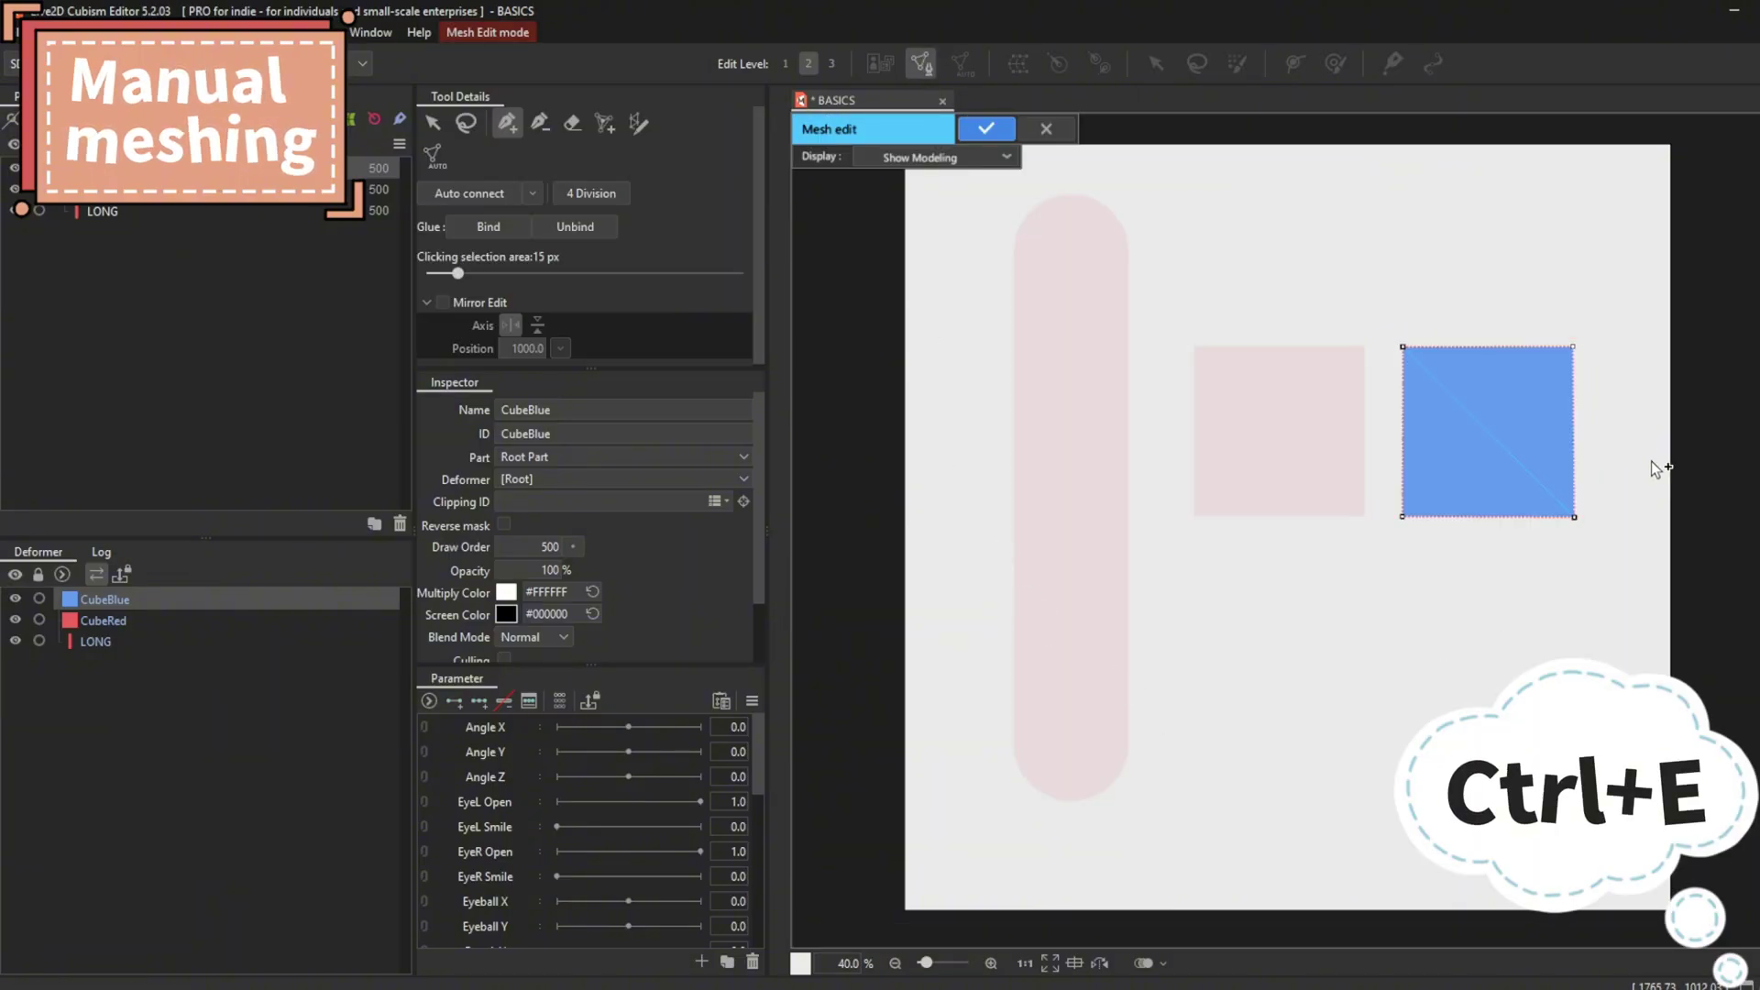
scroll(1621, 357, up, 2)
scroll(1554, 394, up, 2)
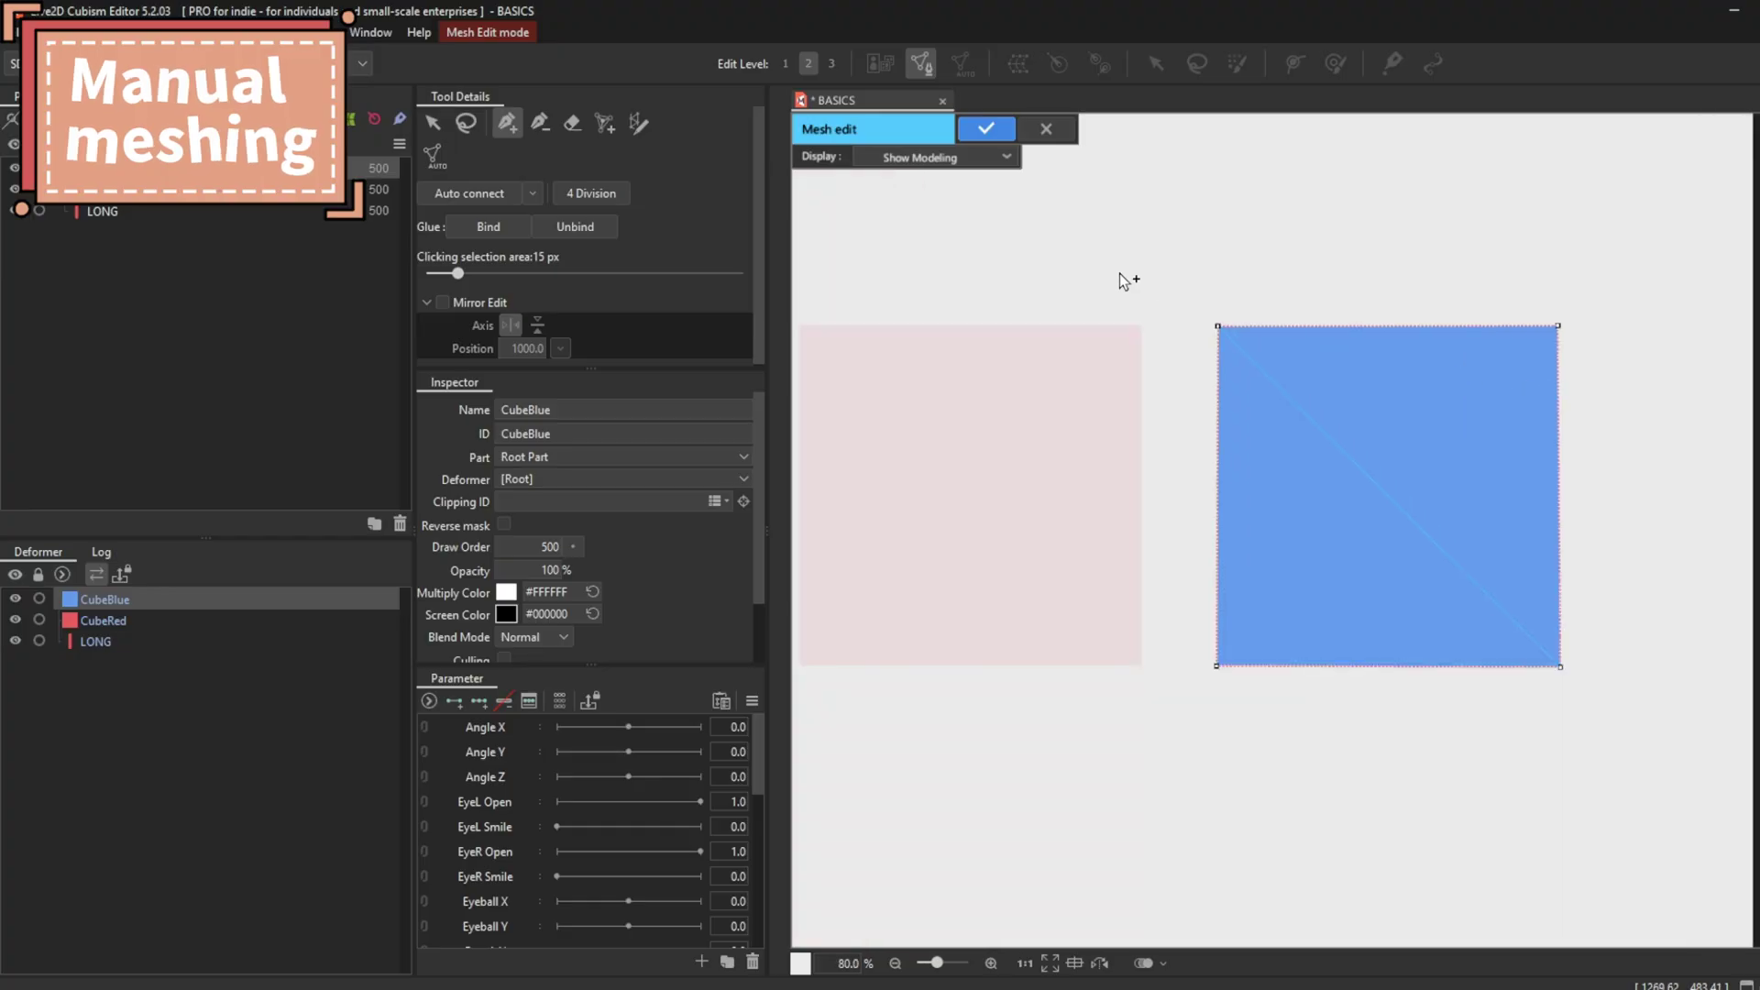
click(583, 132)
click(1222, 330)
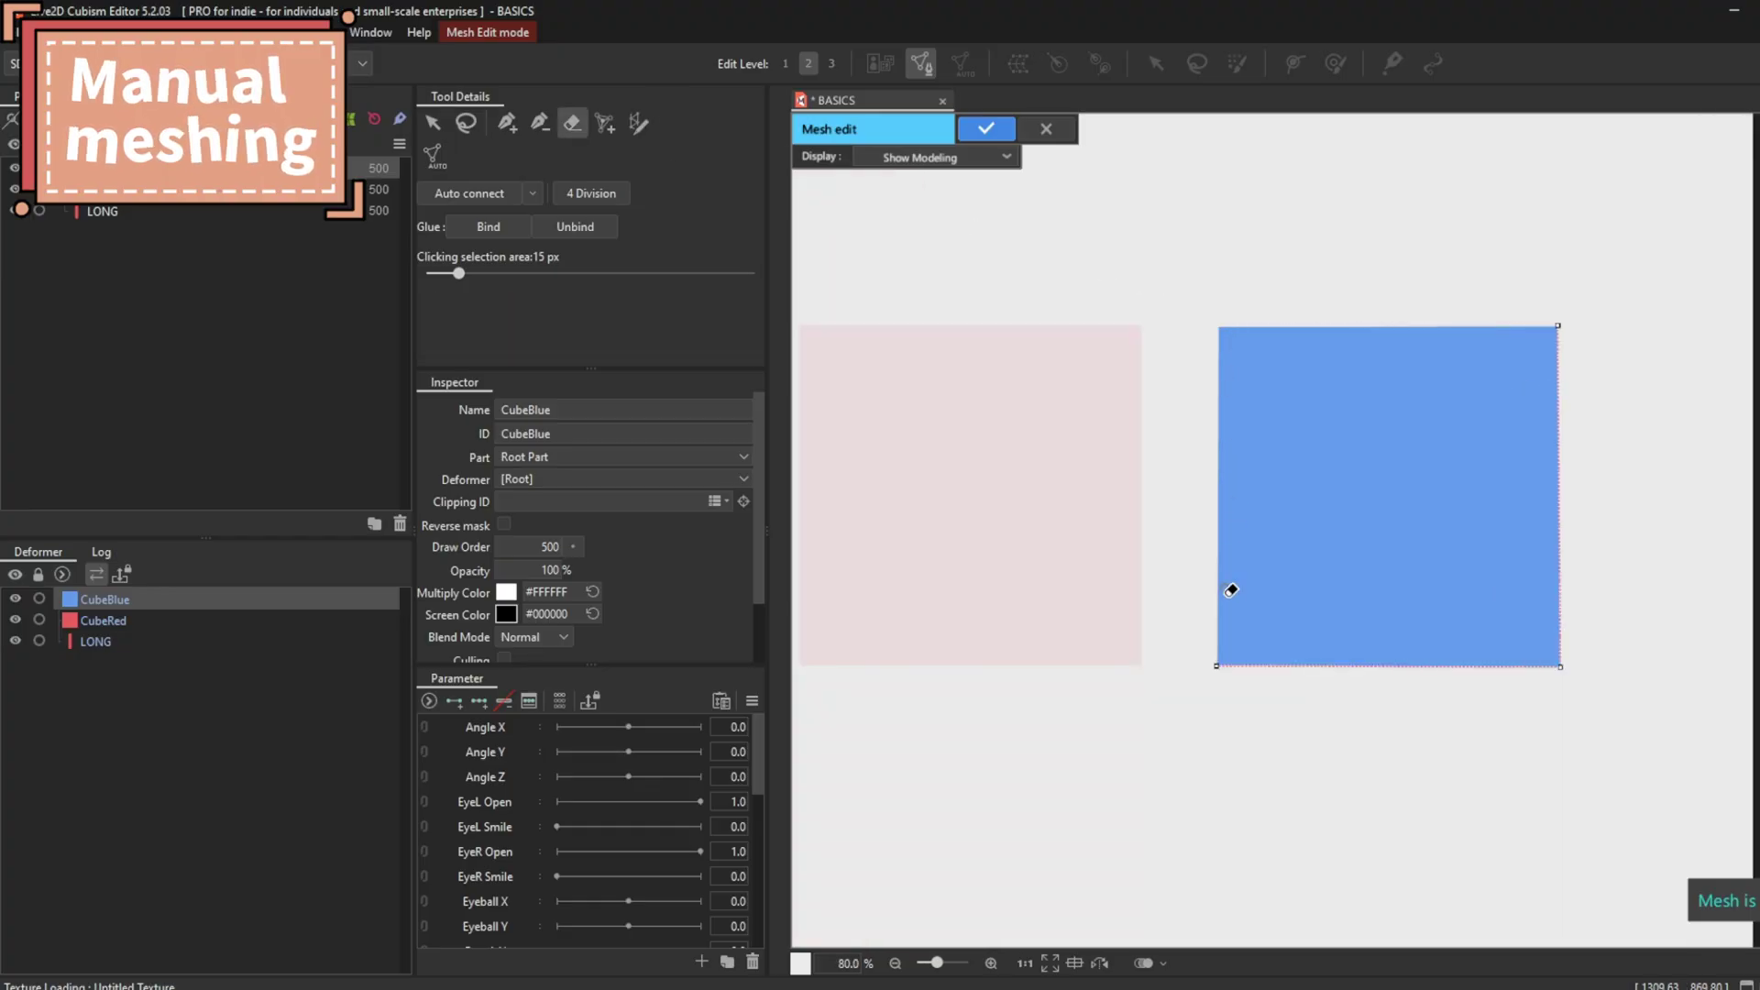
click(1217, 666)
click(1559, 666)
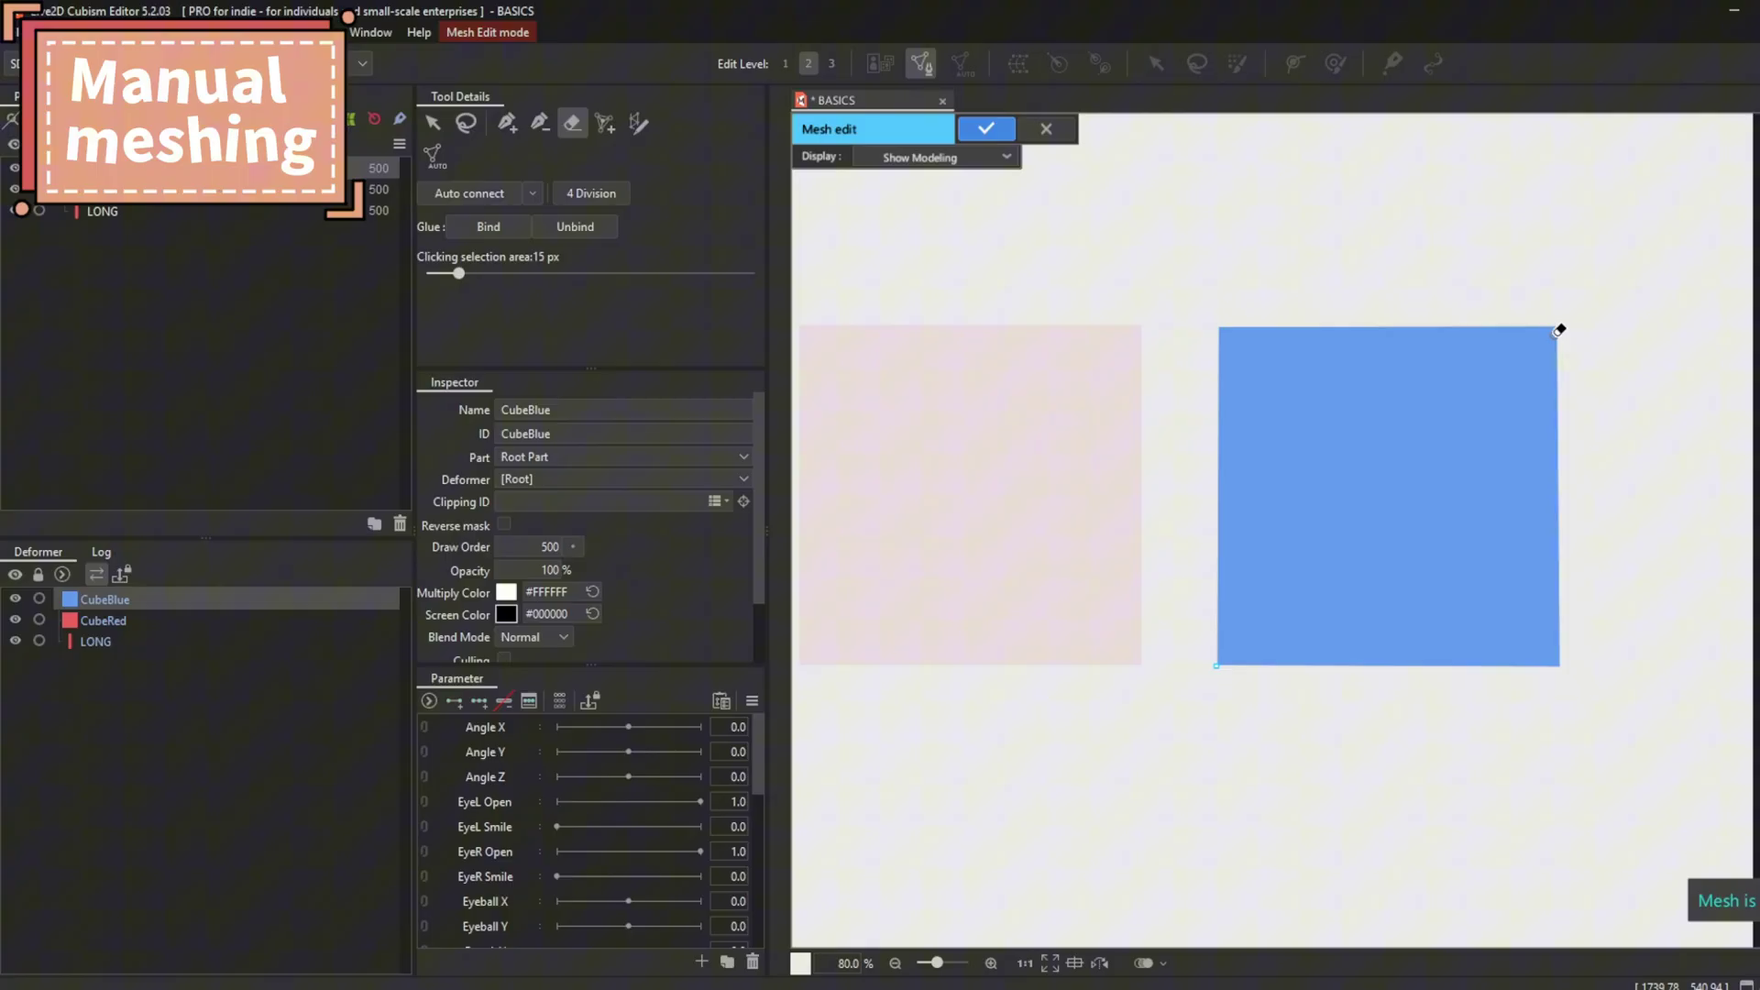
Draw a new four-vertex closed outline just outside the blue square's corners.
click(507, 121)
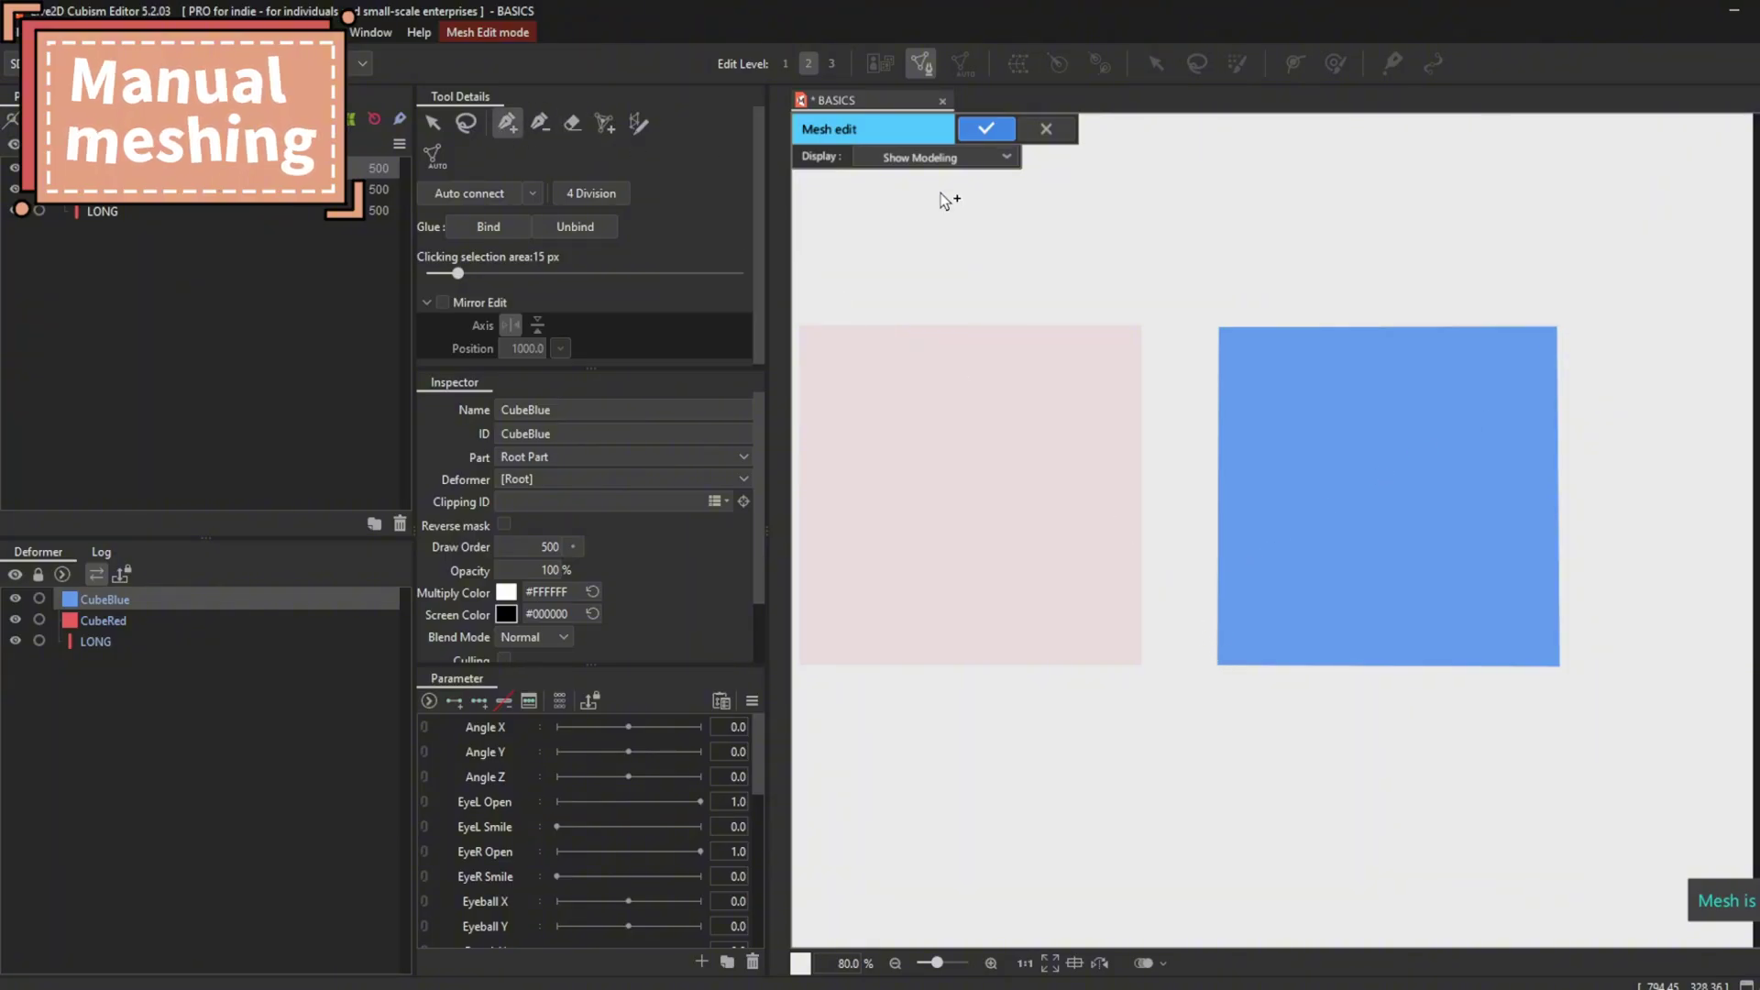
click(1206, 314)
click(1572, 312)
click(1576, 676)
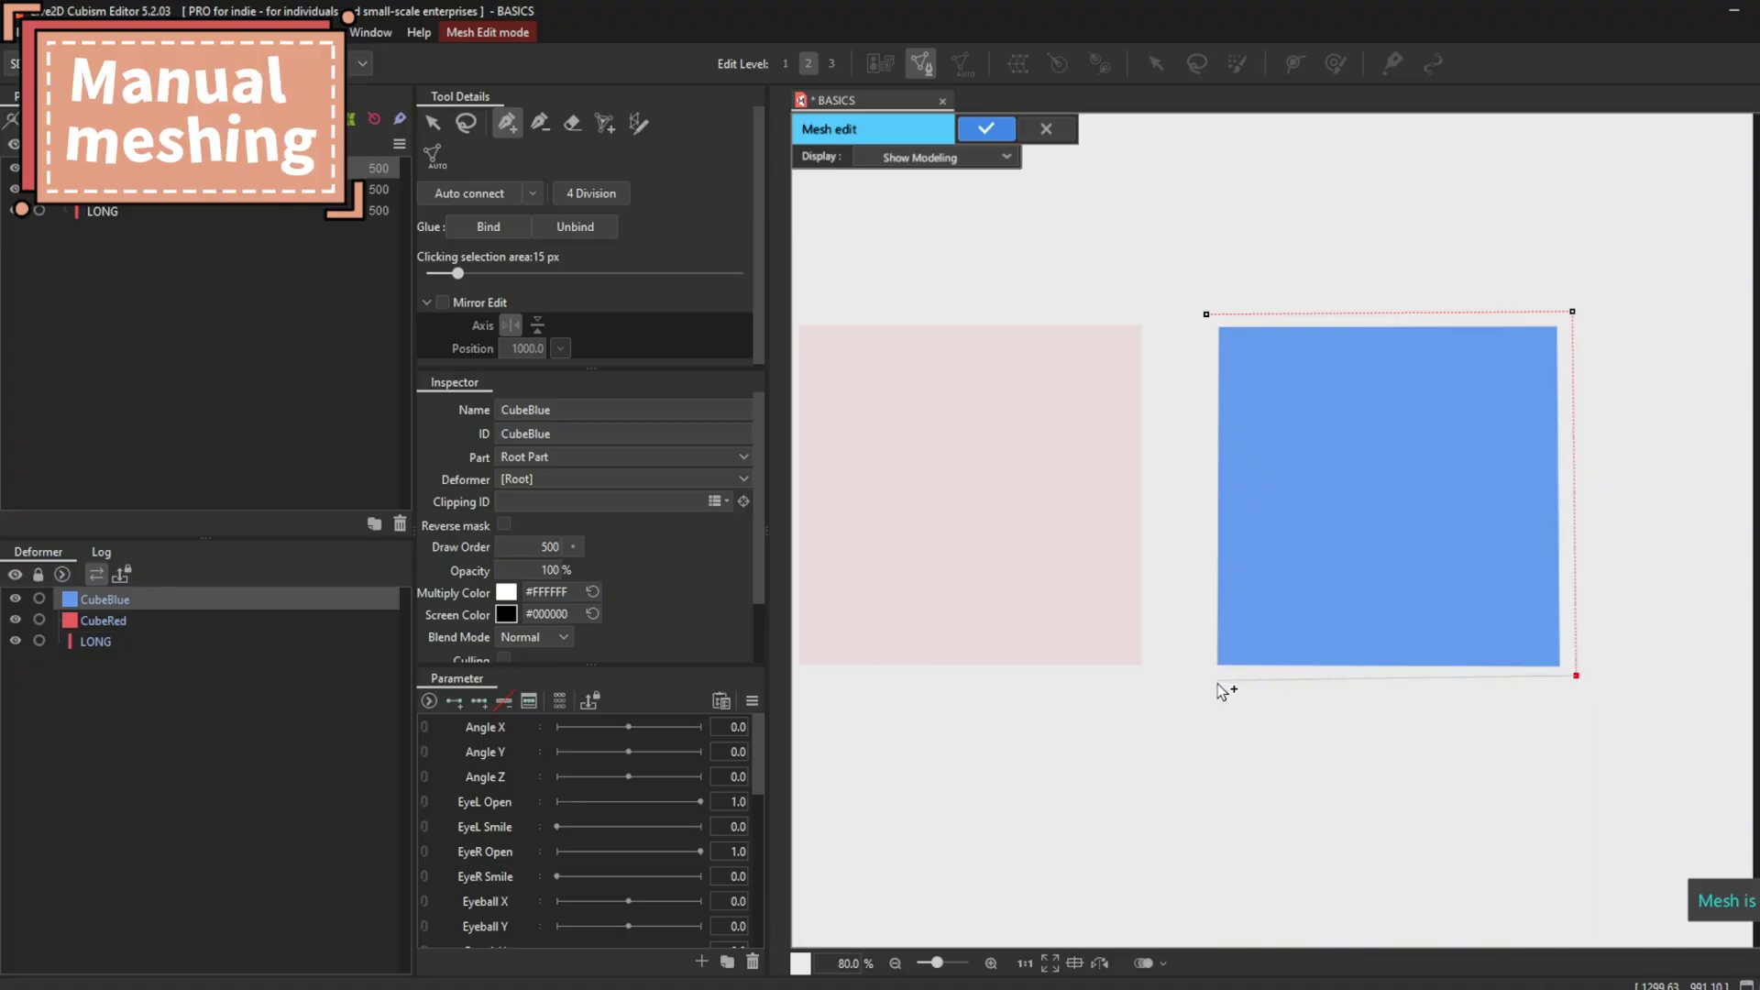
click(1203, 680)
click(1206, 314)
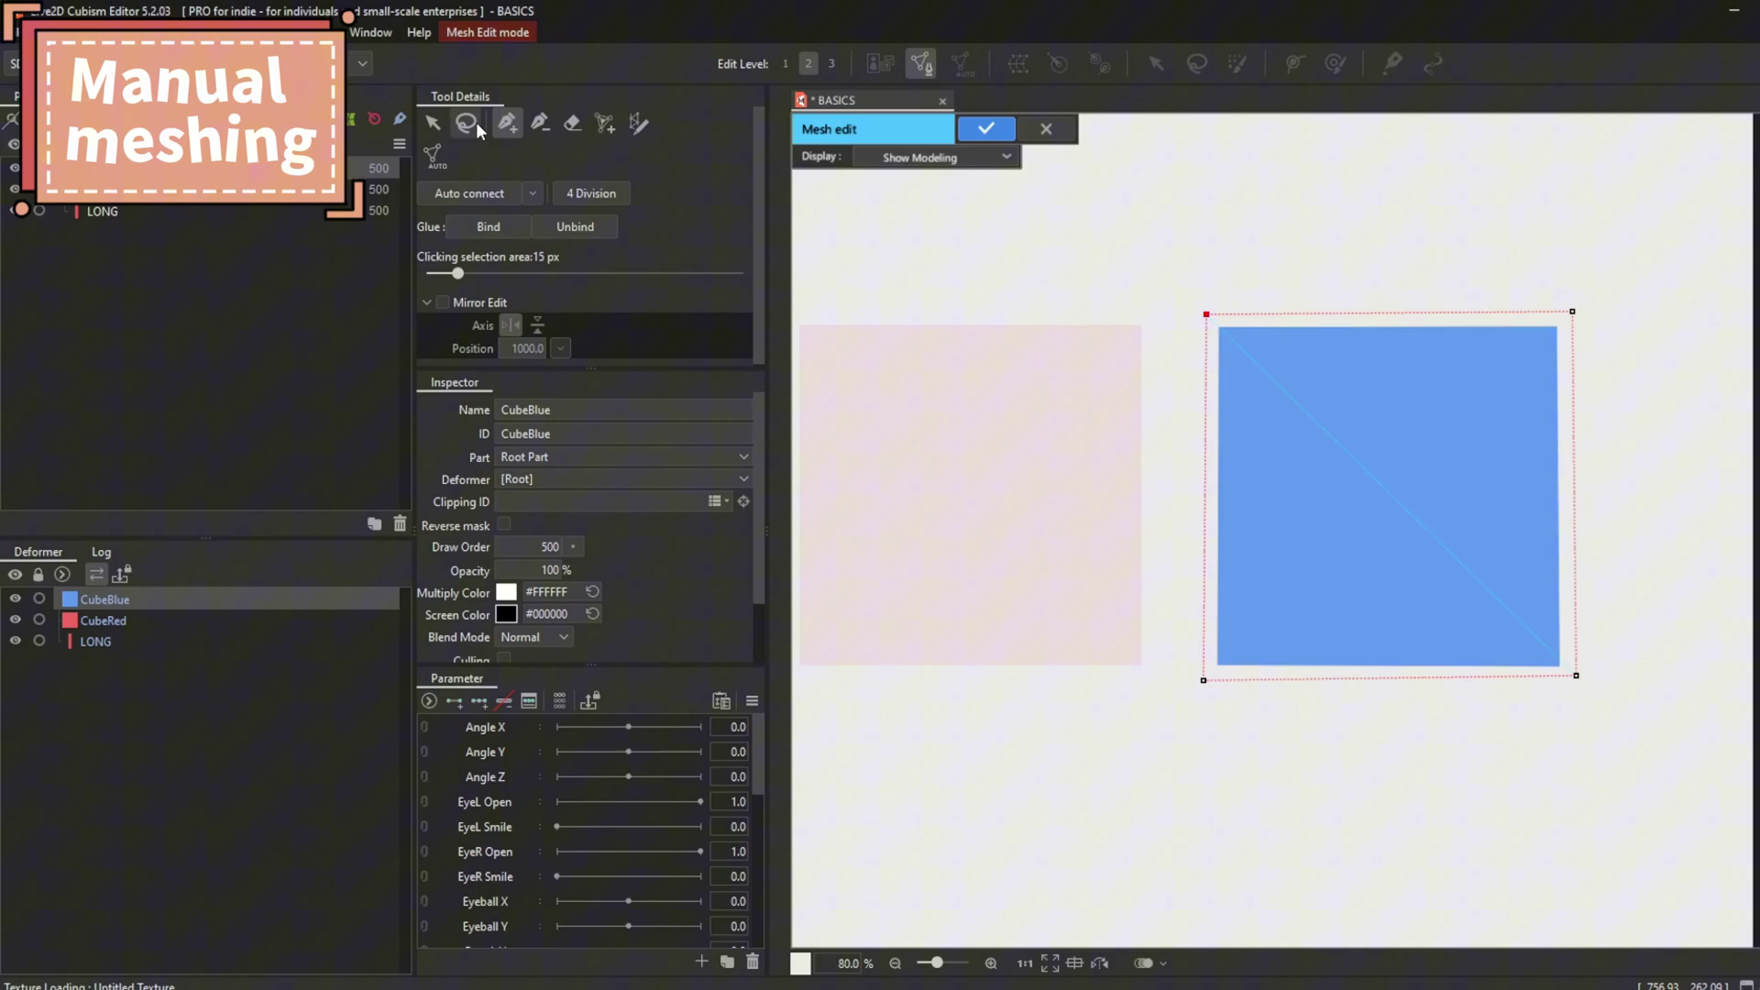
Reposition then erase the new top-left vertex, leaving a triangle, and confirm the mesh.
click(431, 122)
scroll(1456, 385, up, 2)
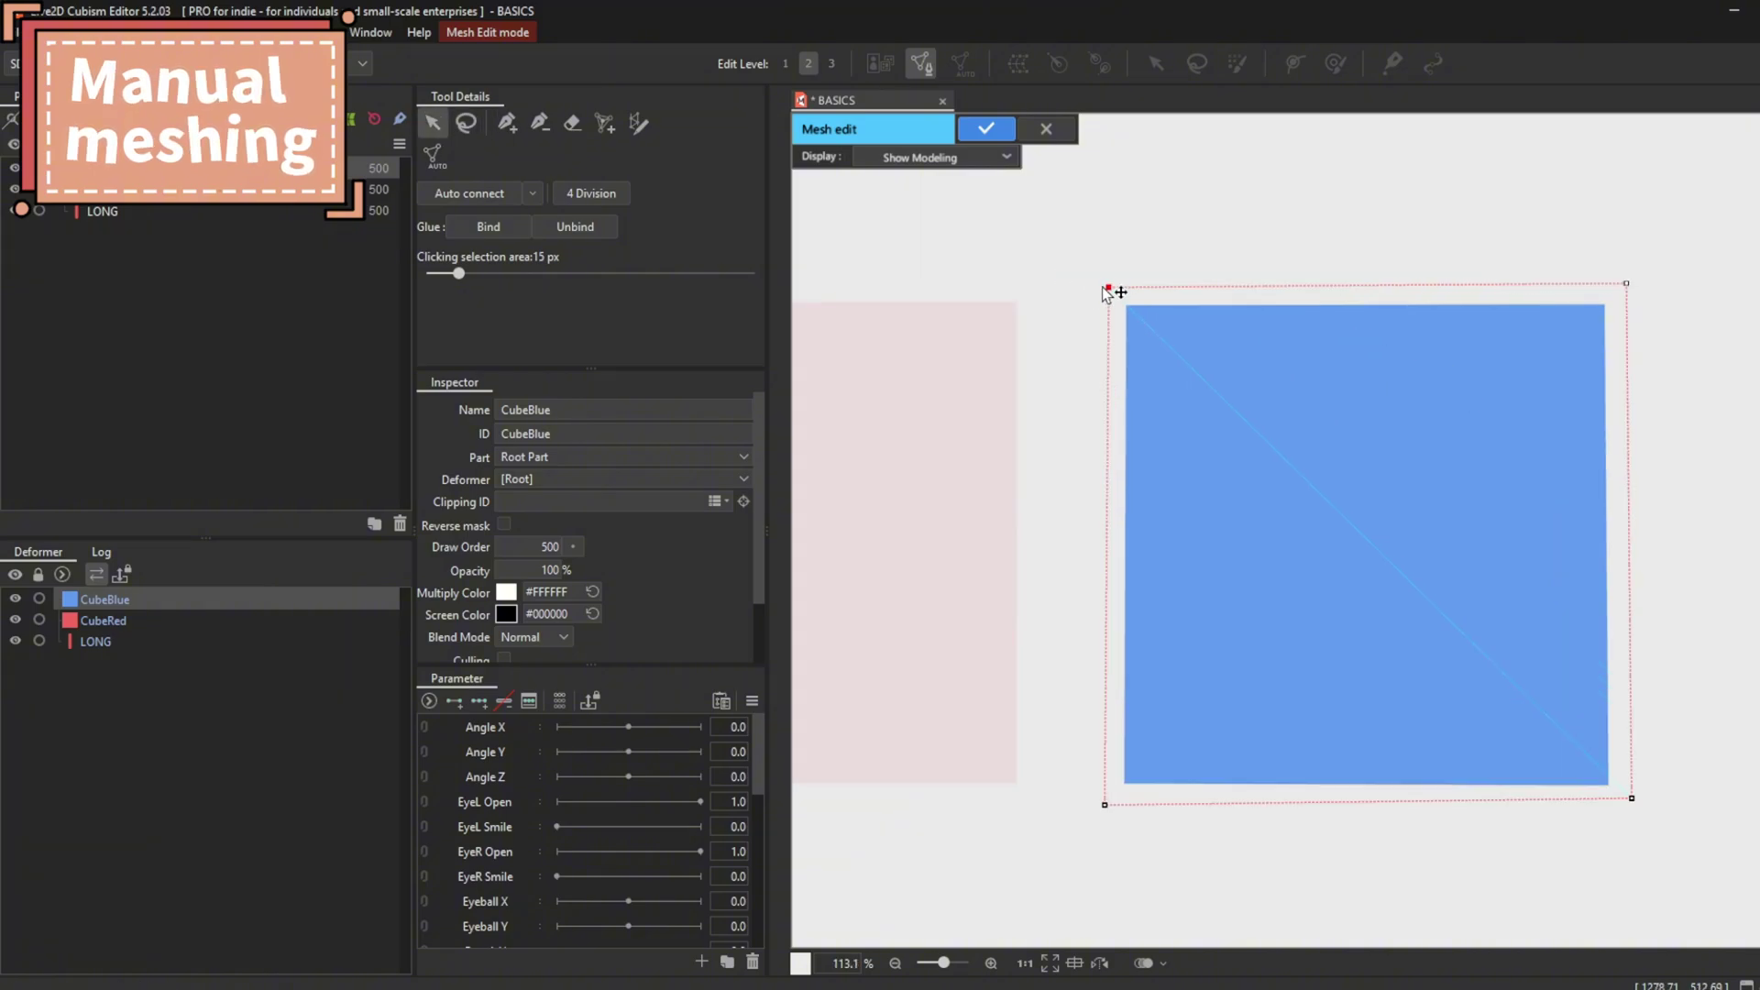
mouse_move(1107, 291)
mouse_down()
mouse_move(1098, 313)
mouse_move(1119, 286)
mouse_move(1104, 284)
mouse_up()
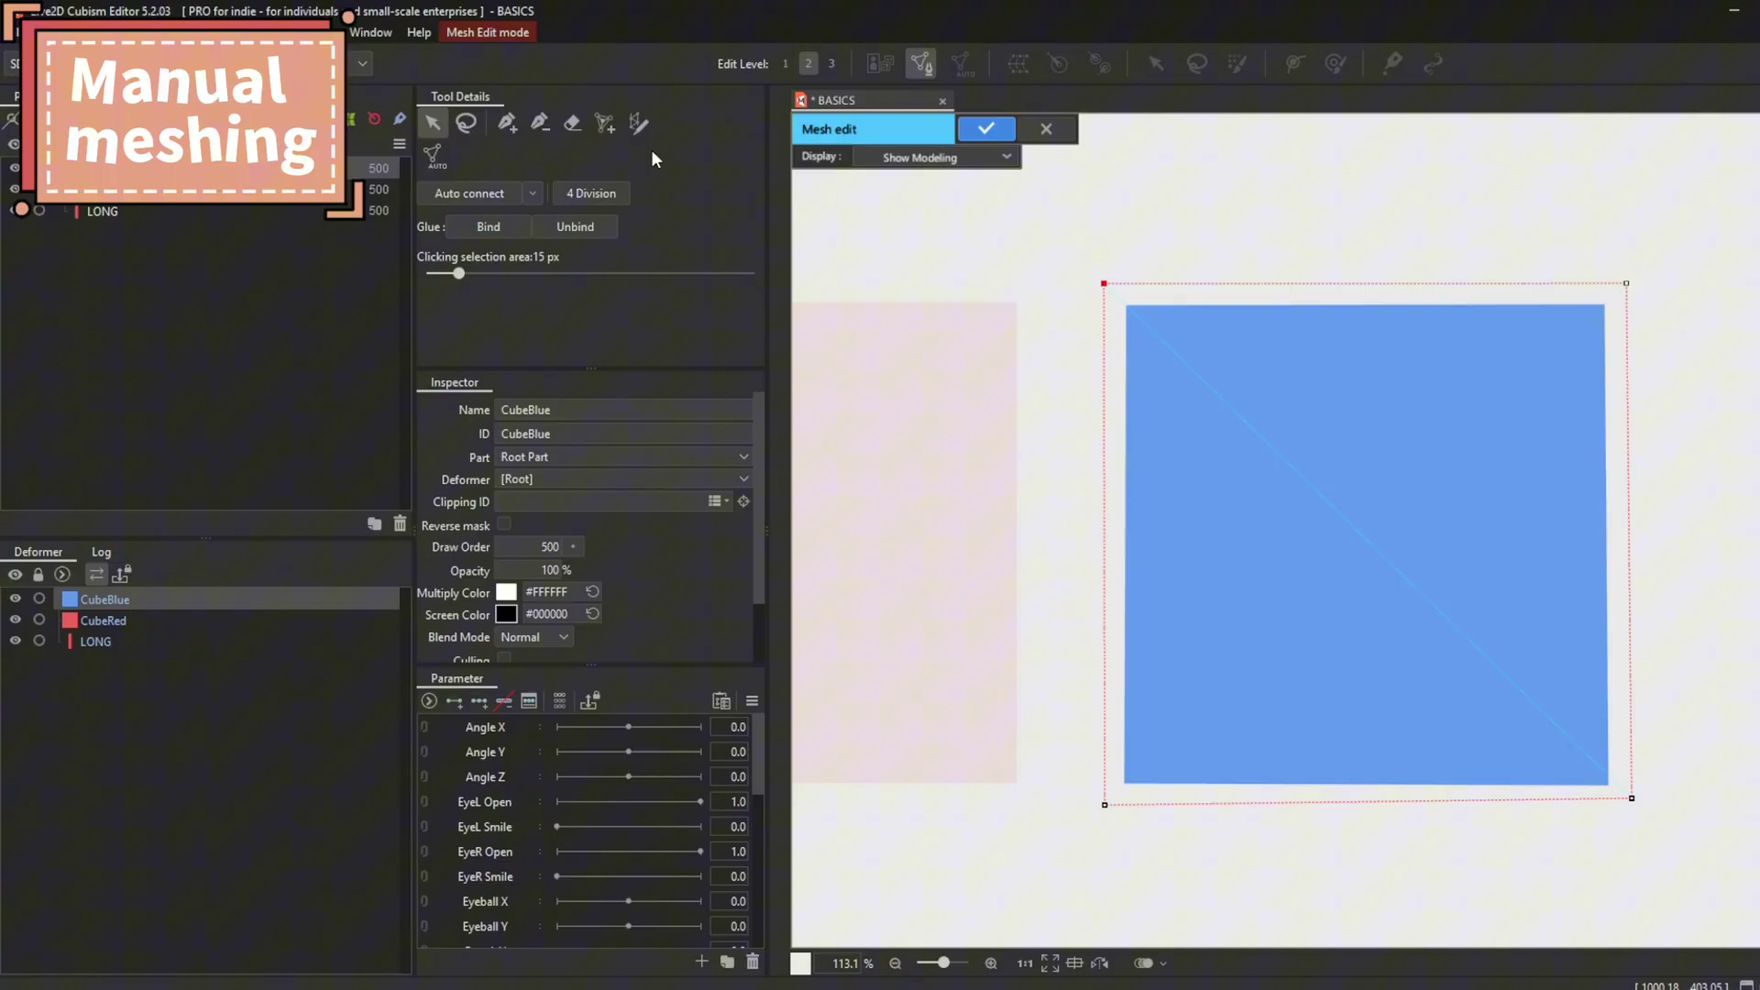
click(574, 122)
click(1104, 283)
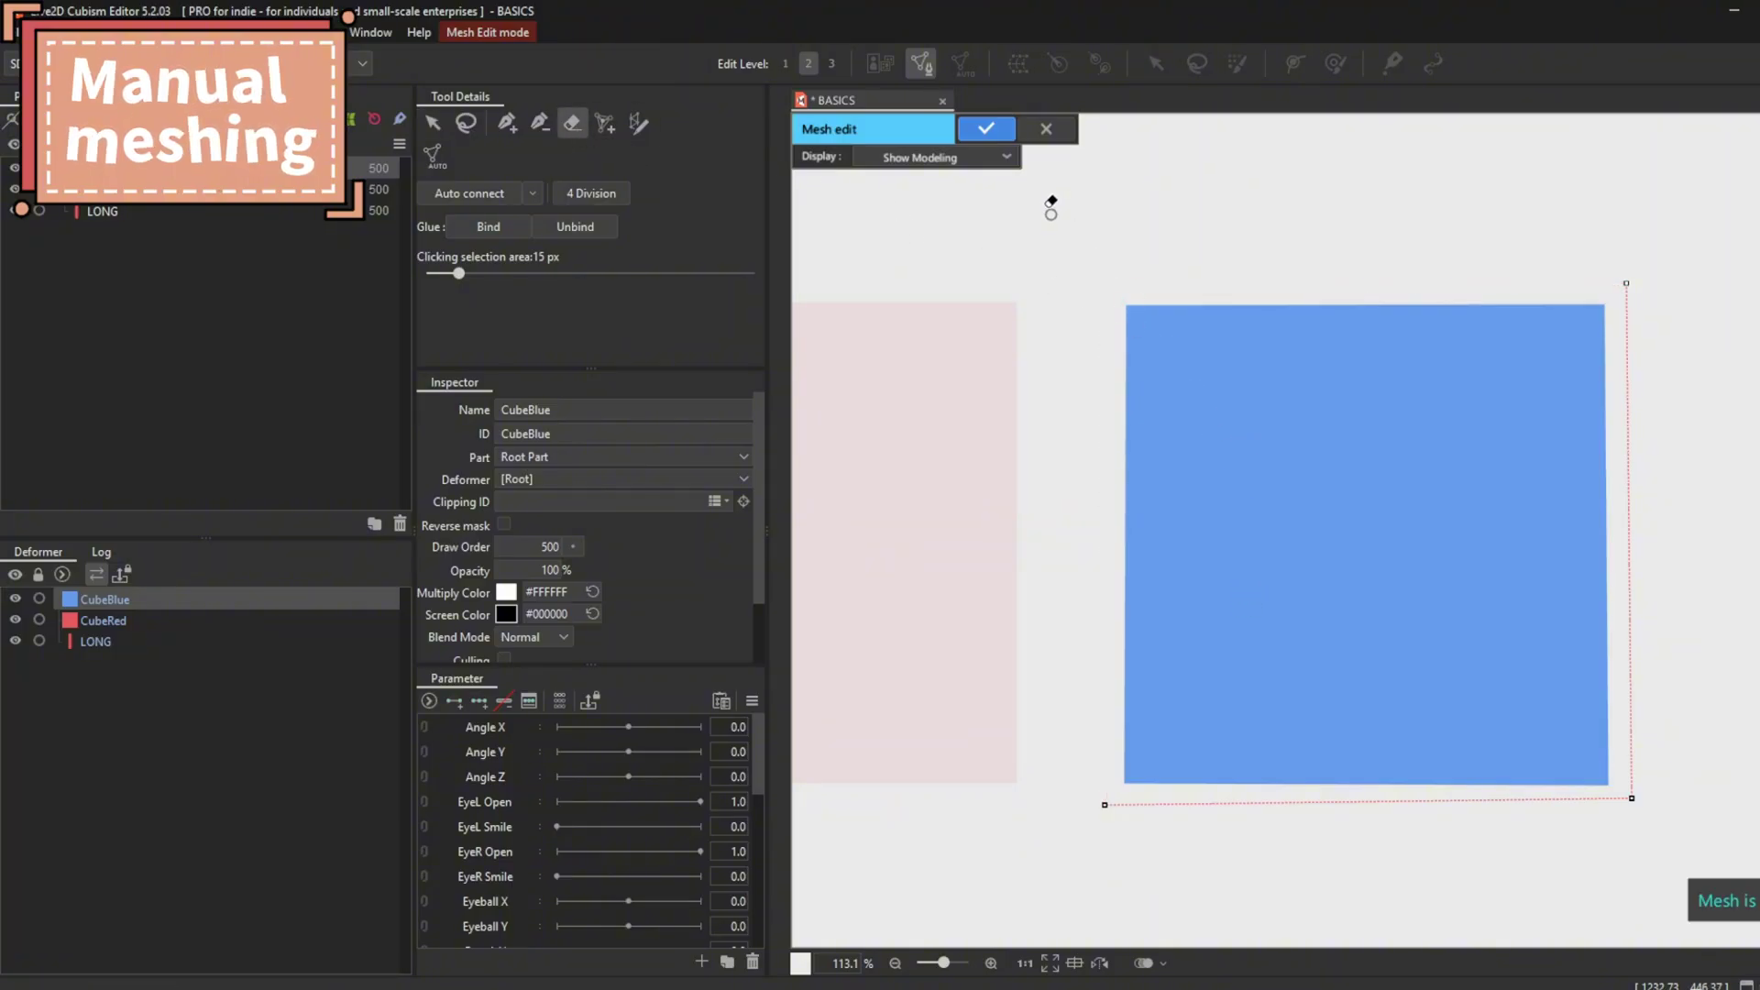
click(989, 129)
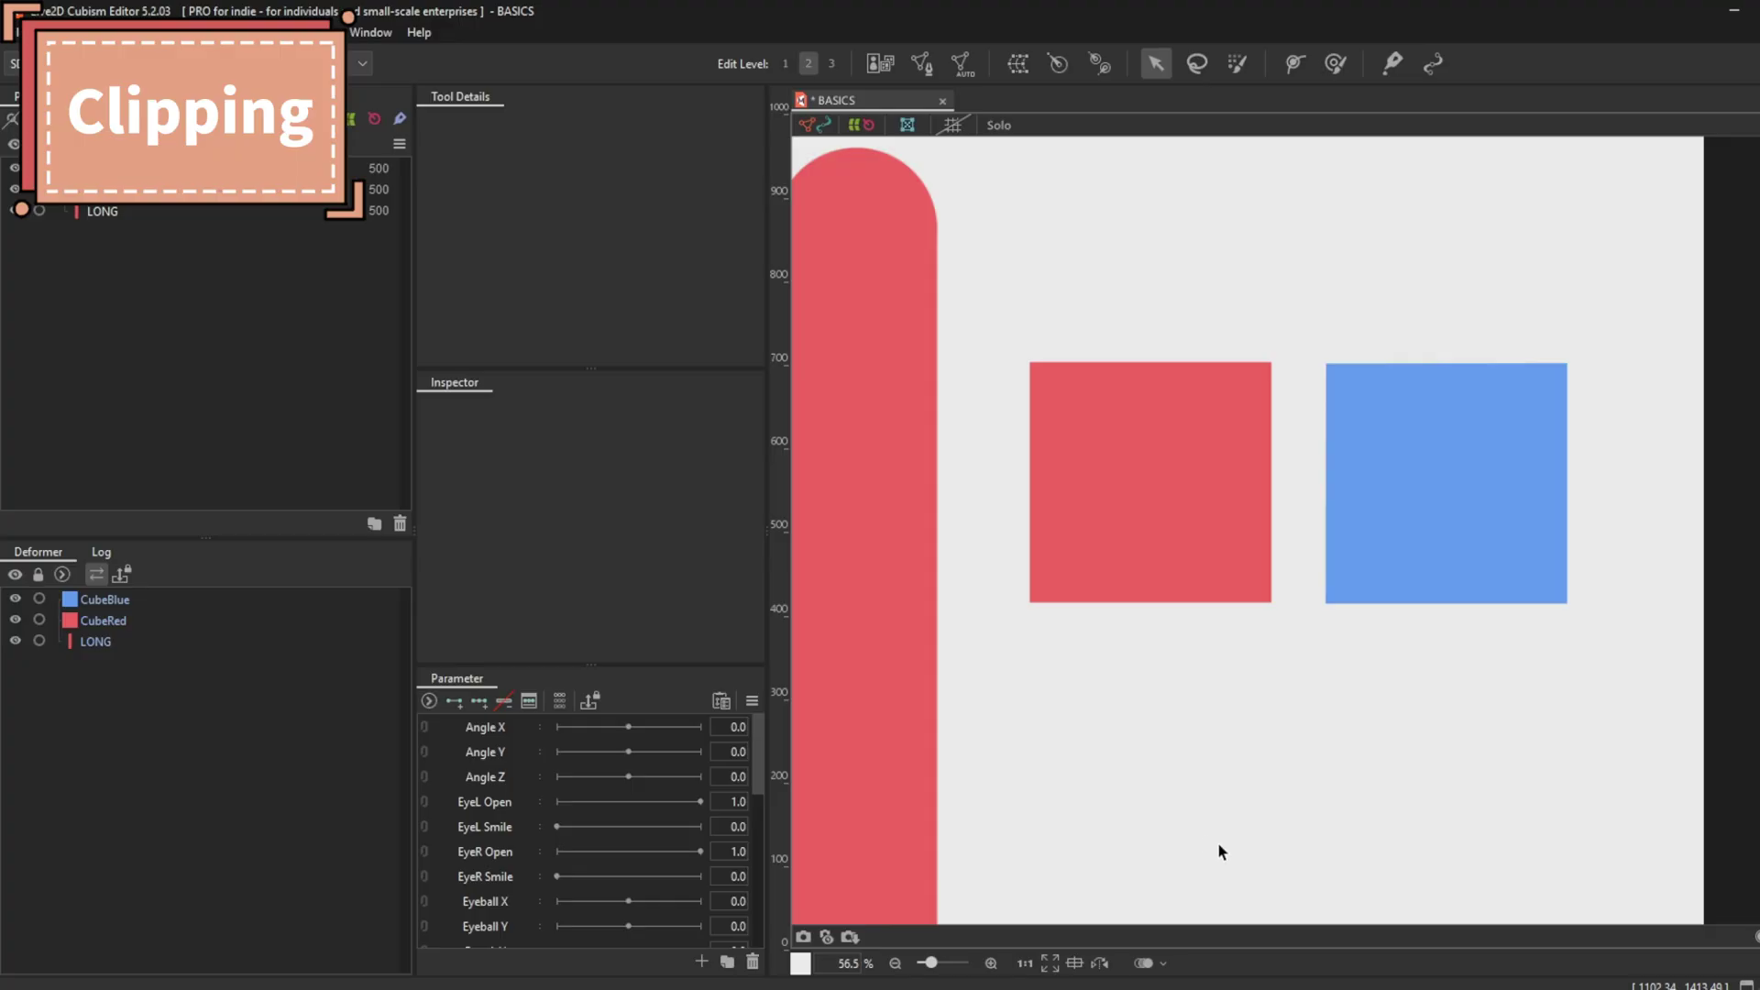
Move CubeBlue partly over CubeRed, set its Clipping ID to CubeRed, and reverse the mask.
click(1495, 535)
drag(1454, 486, 1225, 566)
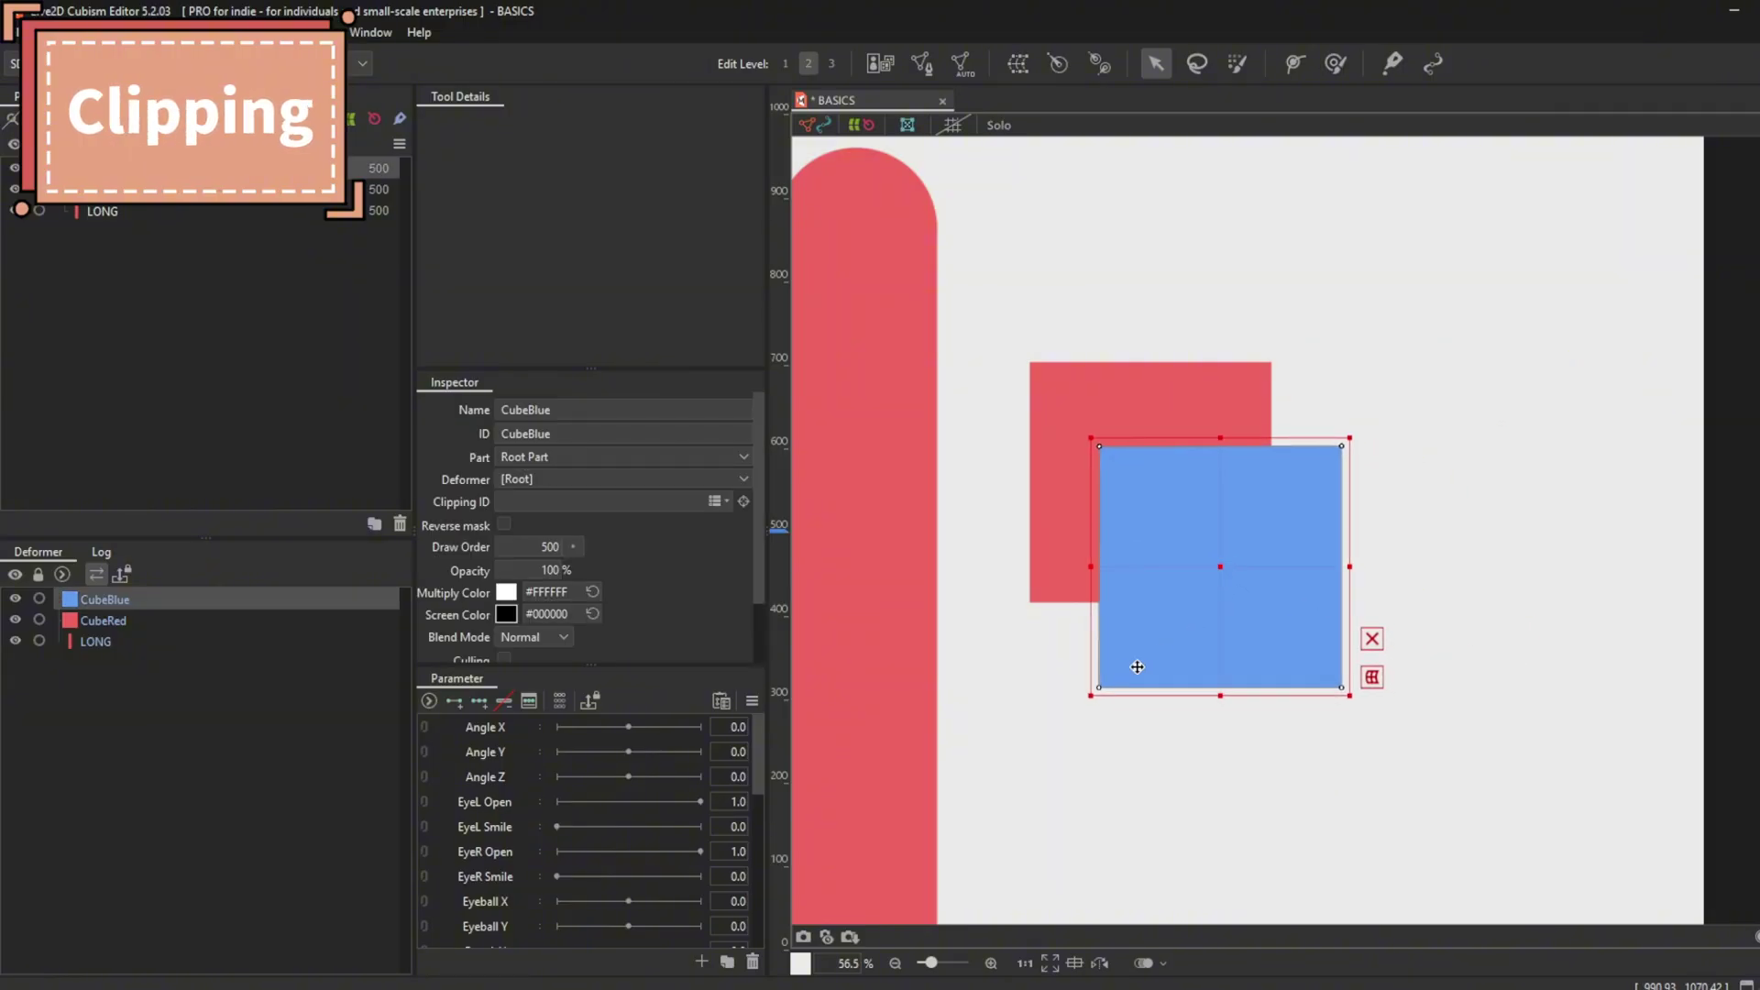
click(103, 621)
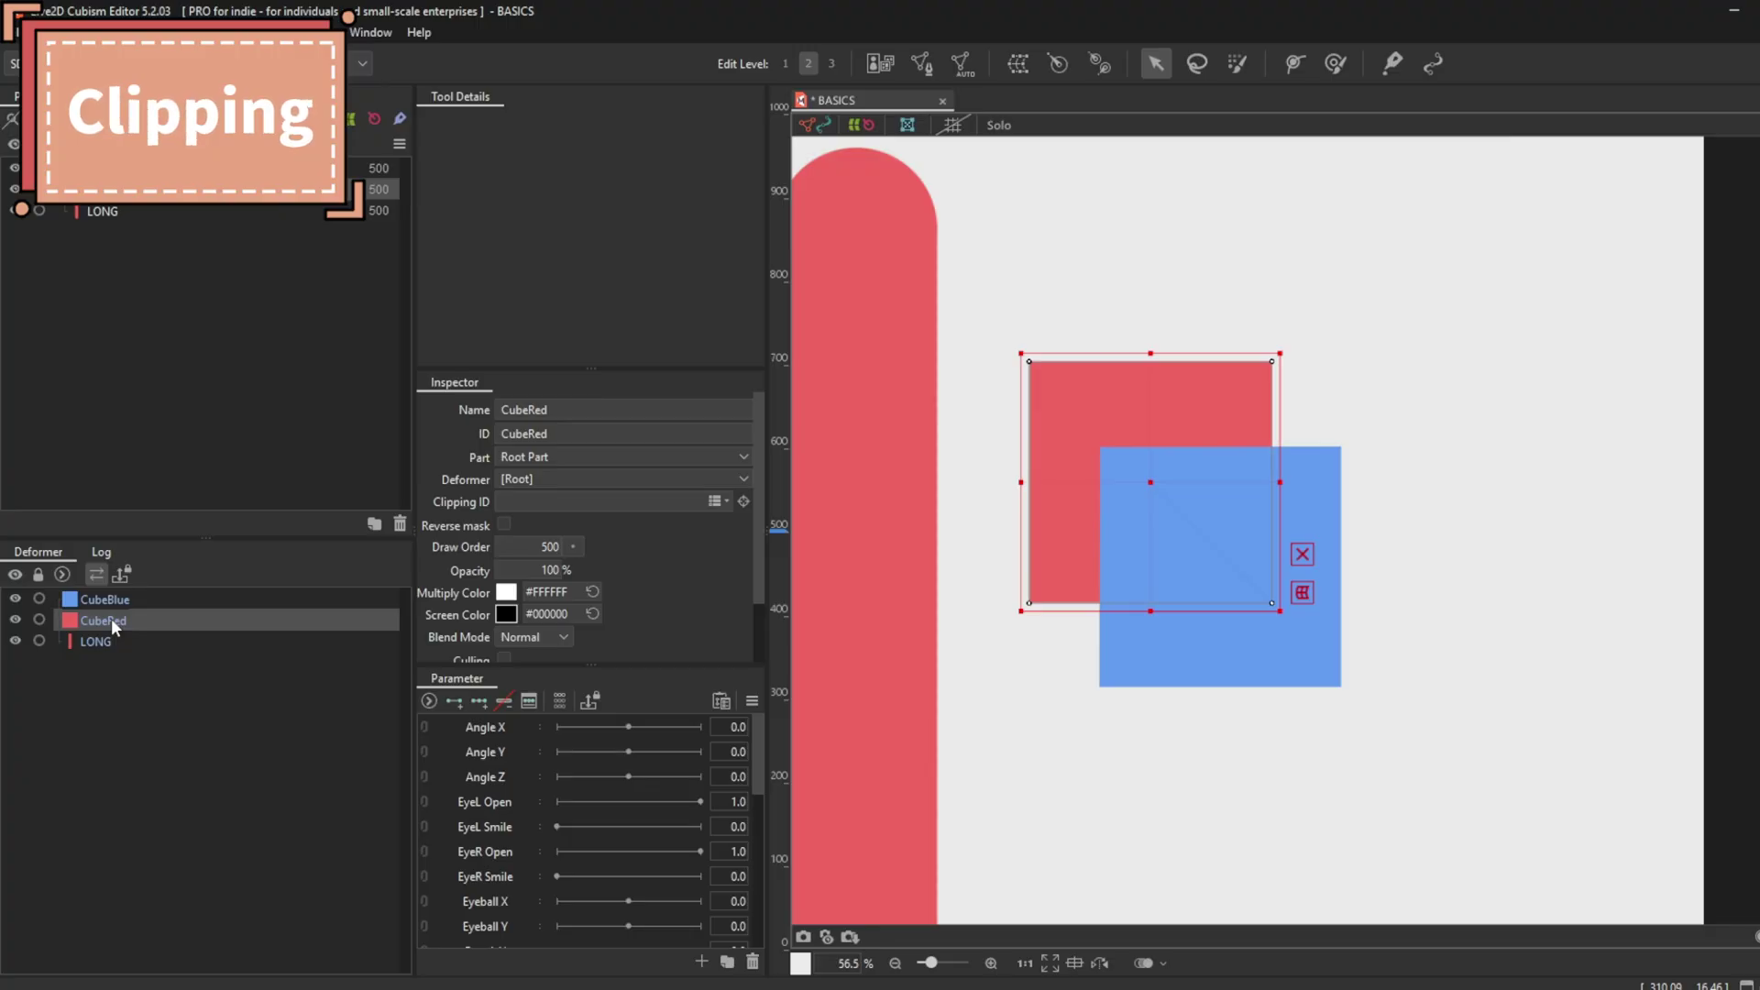
key(ctrl+c)
click(112, 596)
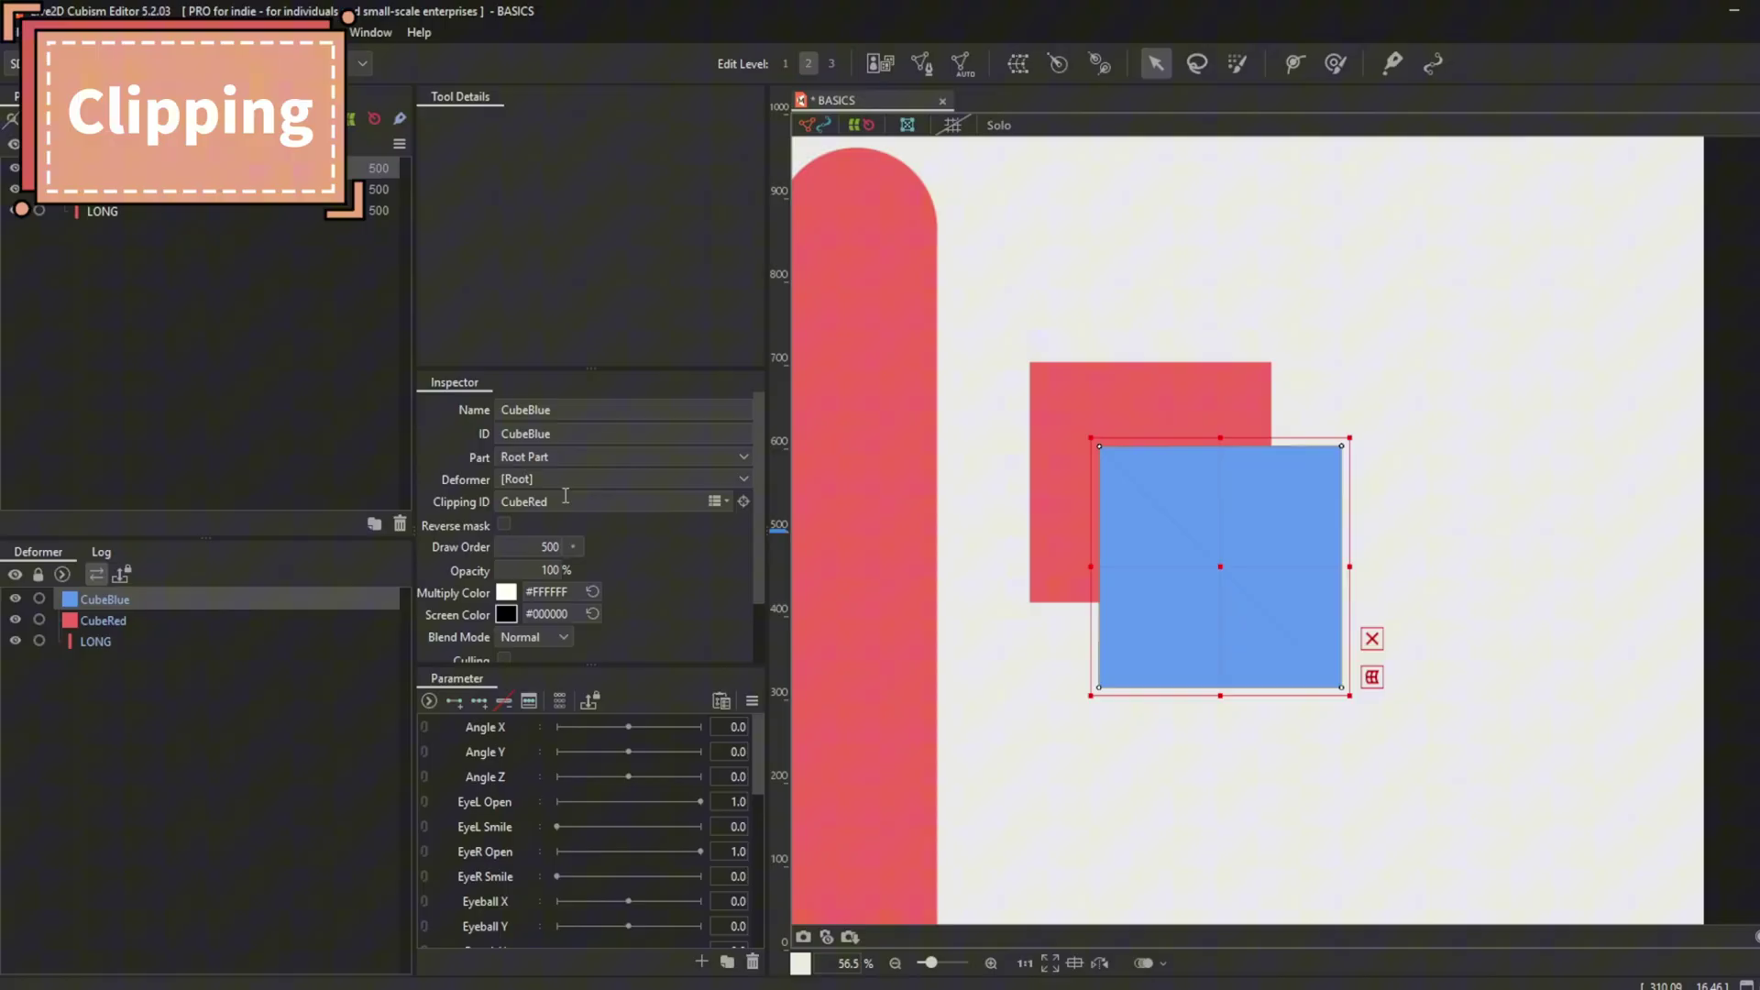
key(Return)
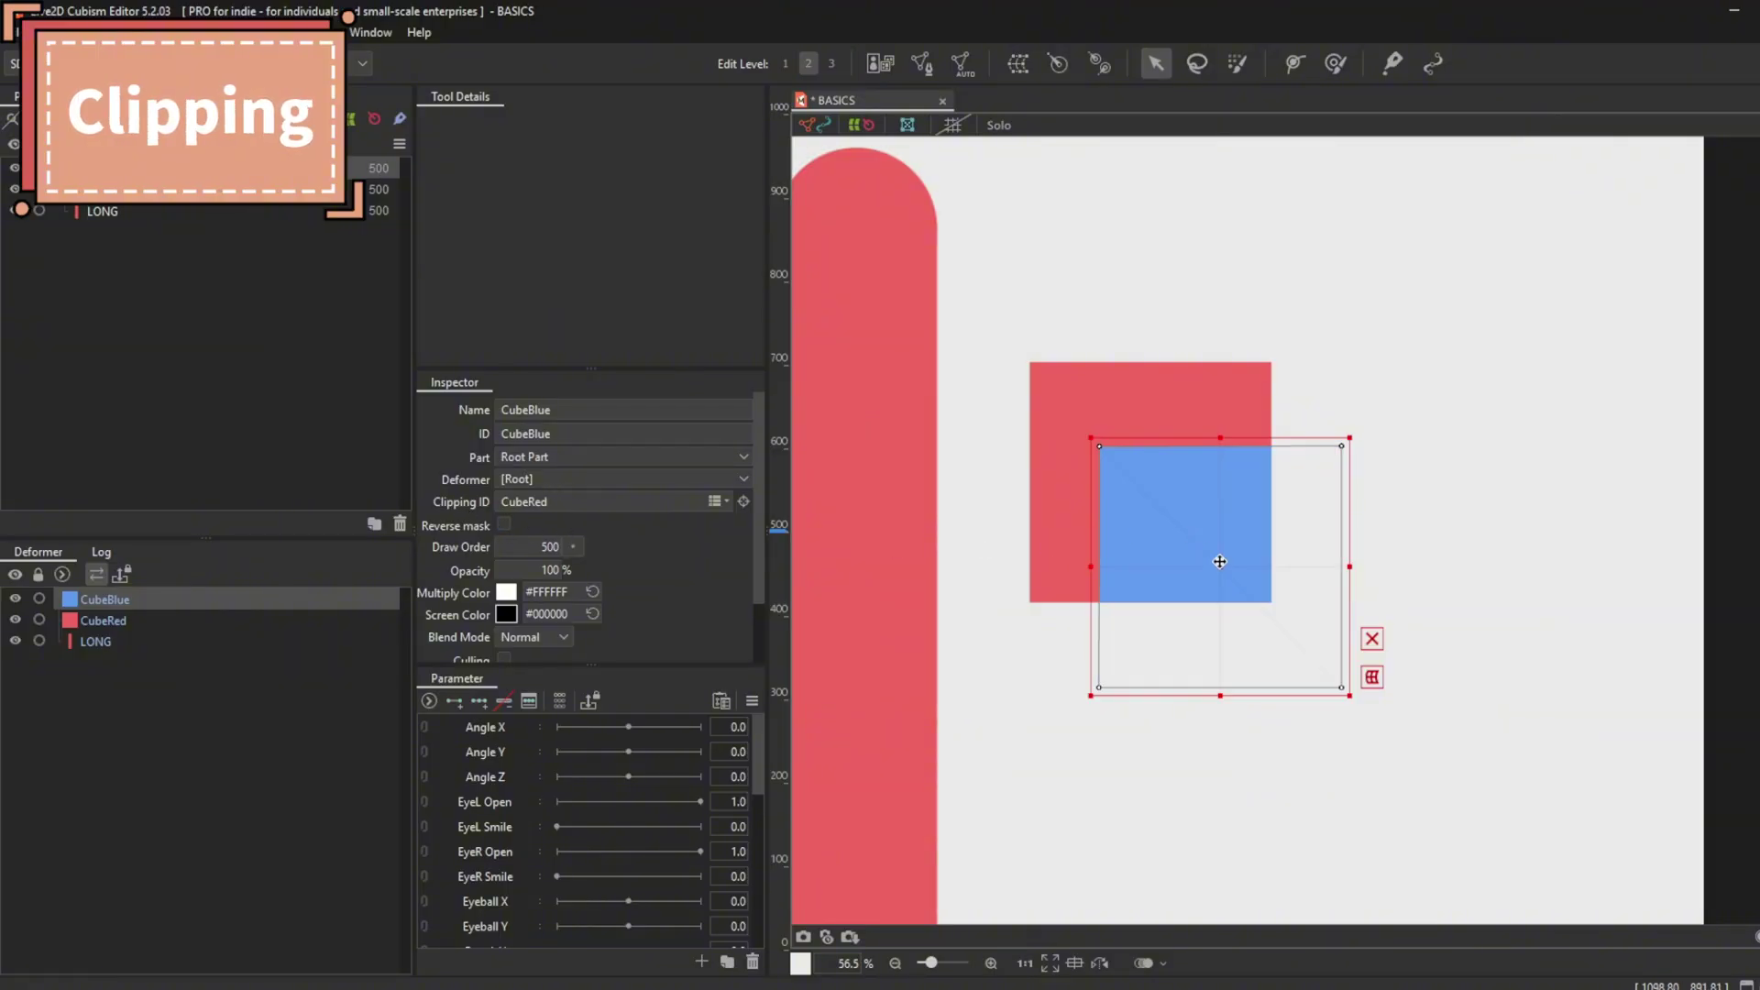
drag(1219, 561, 1258, 572)
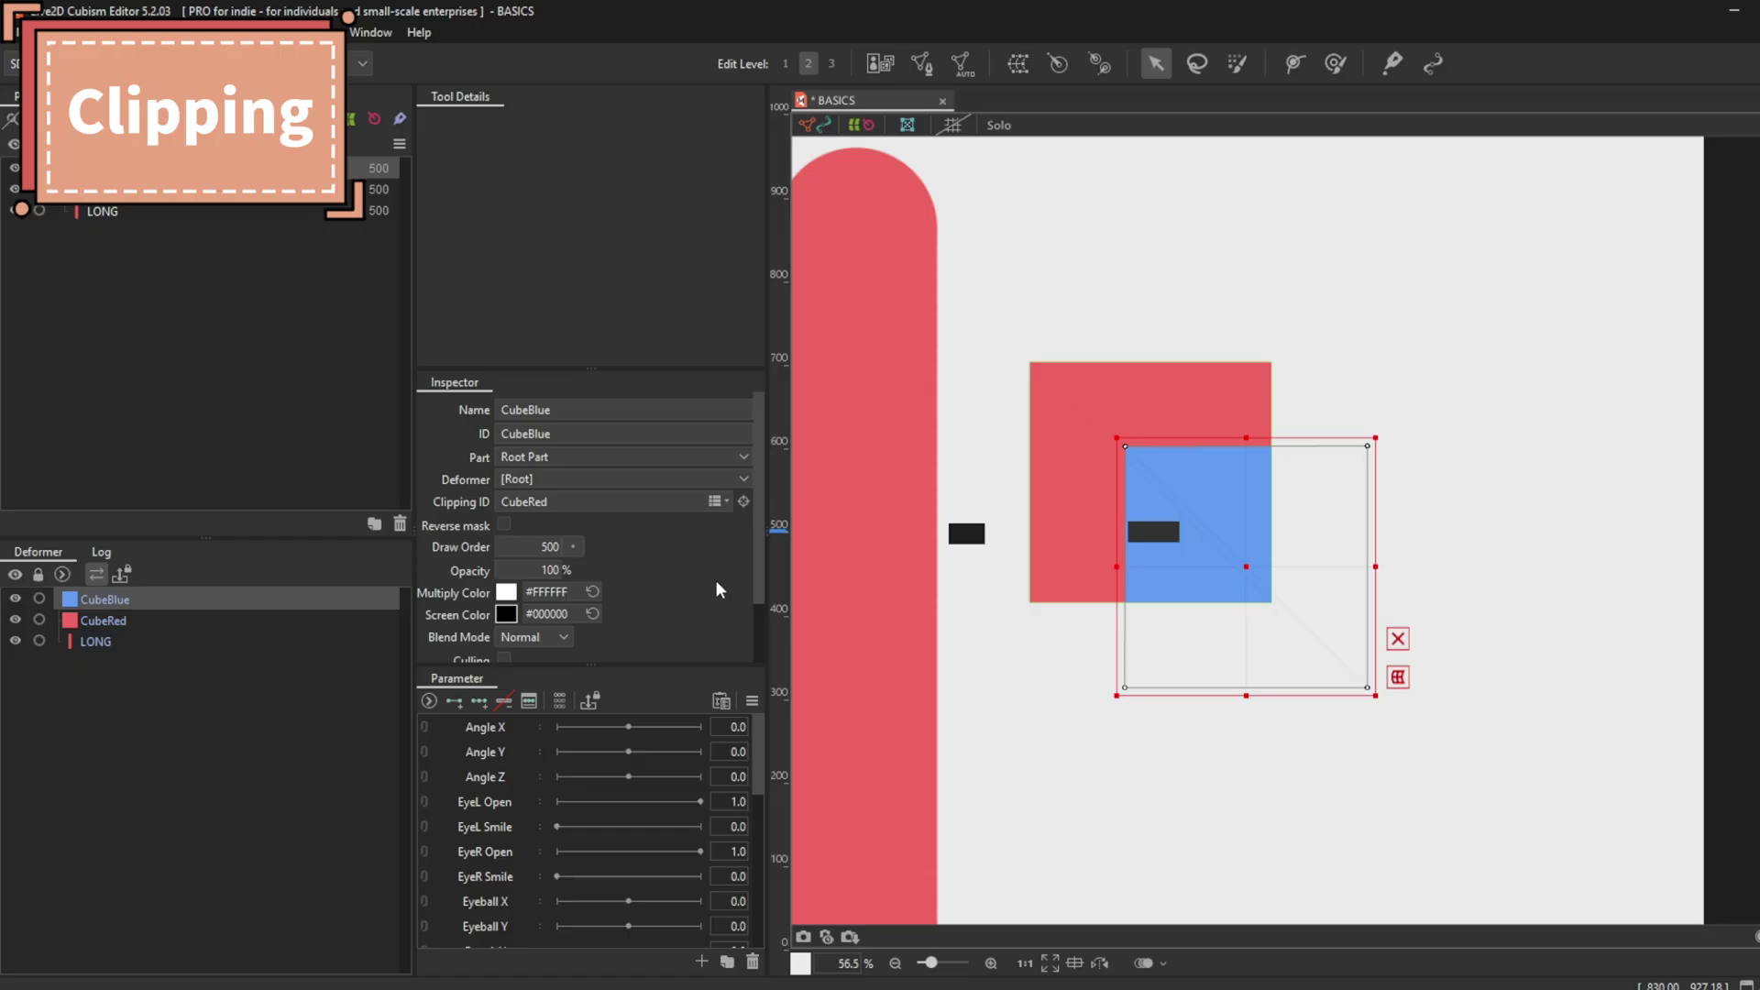
click(504, 525)
click(125, 626)
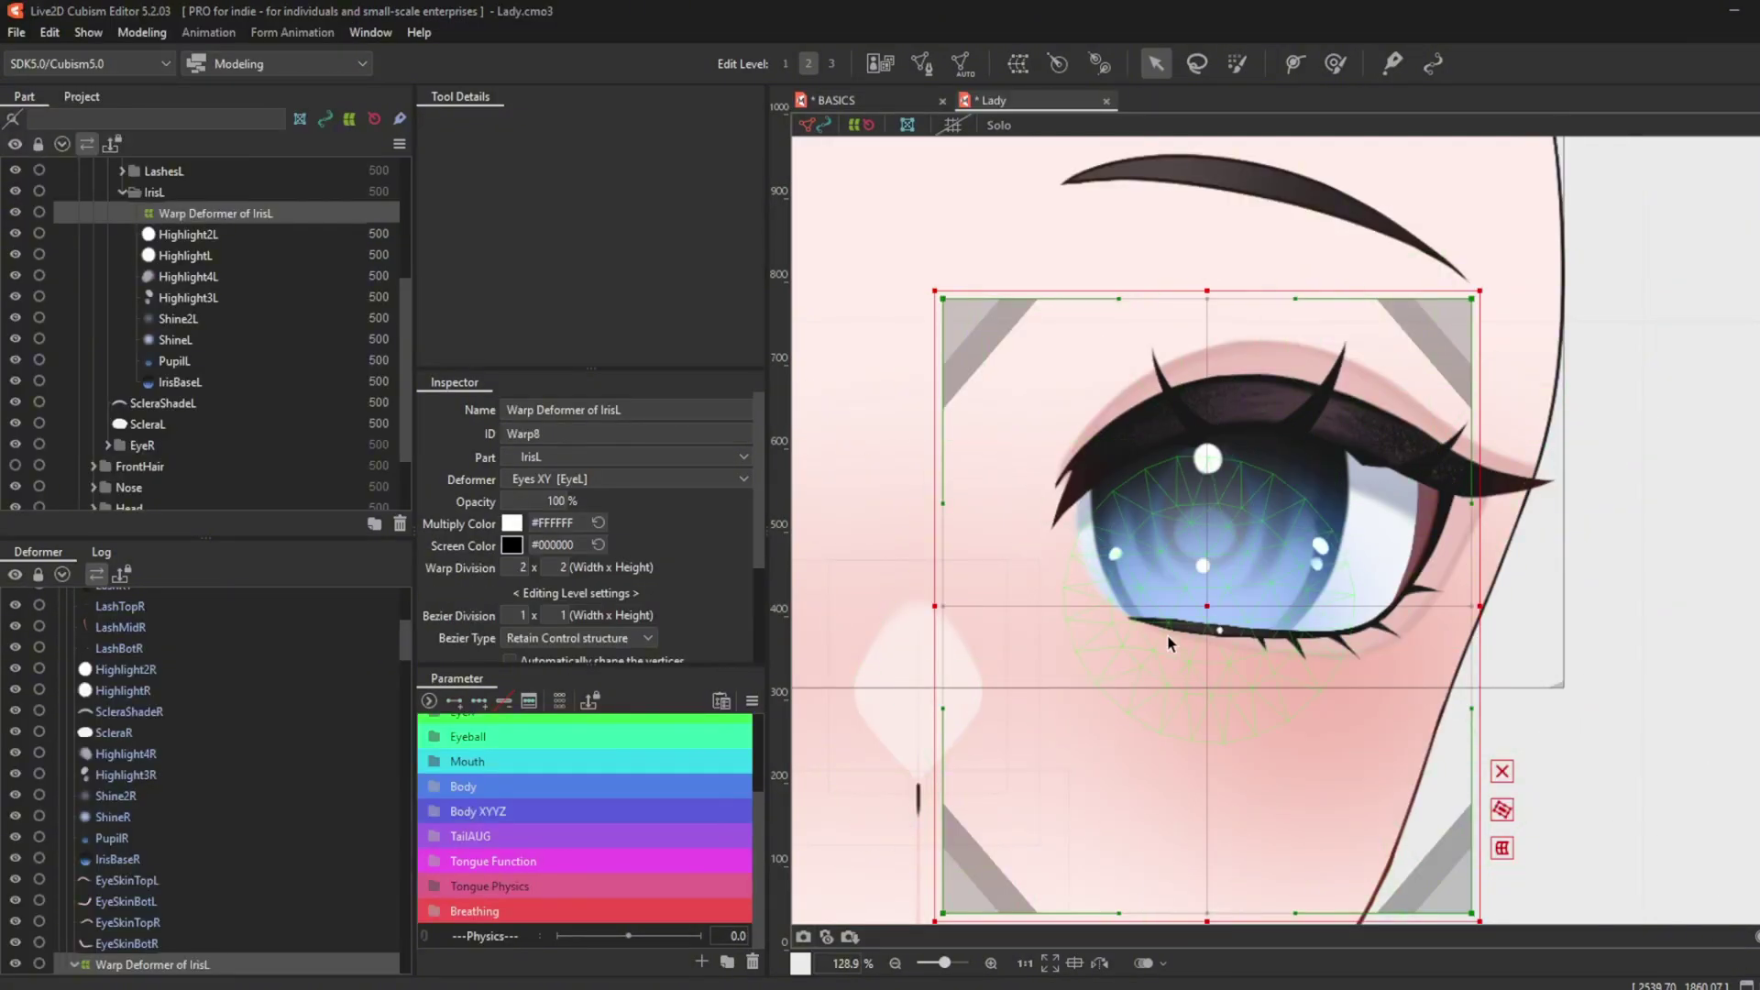
Raise CubeBlue above CubeGreen and clip it to CubeRed with a reversed mask.
drag(1198, 566, 1158, 550)
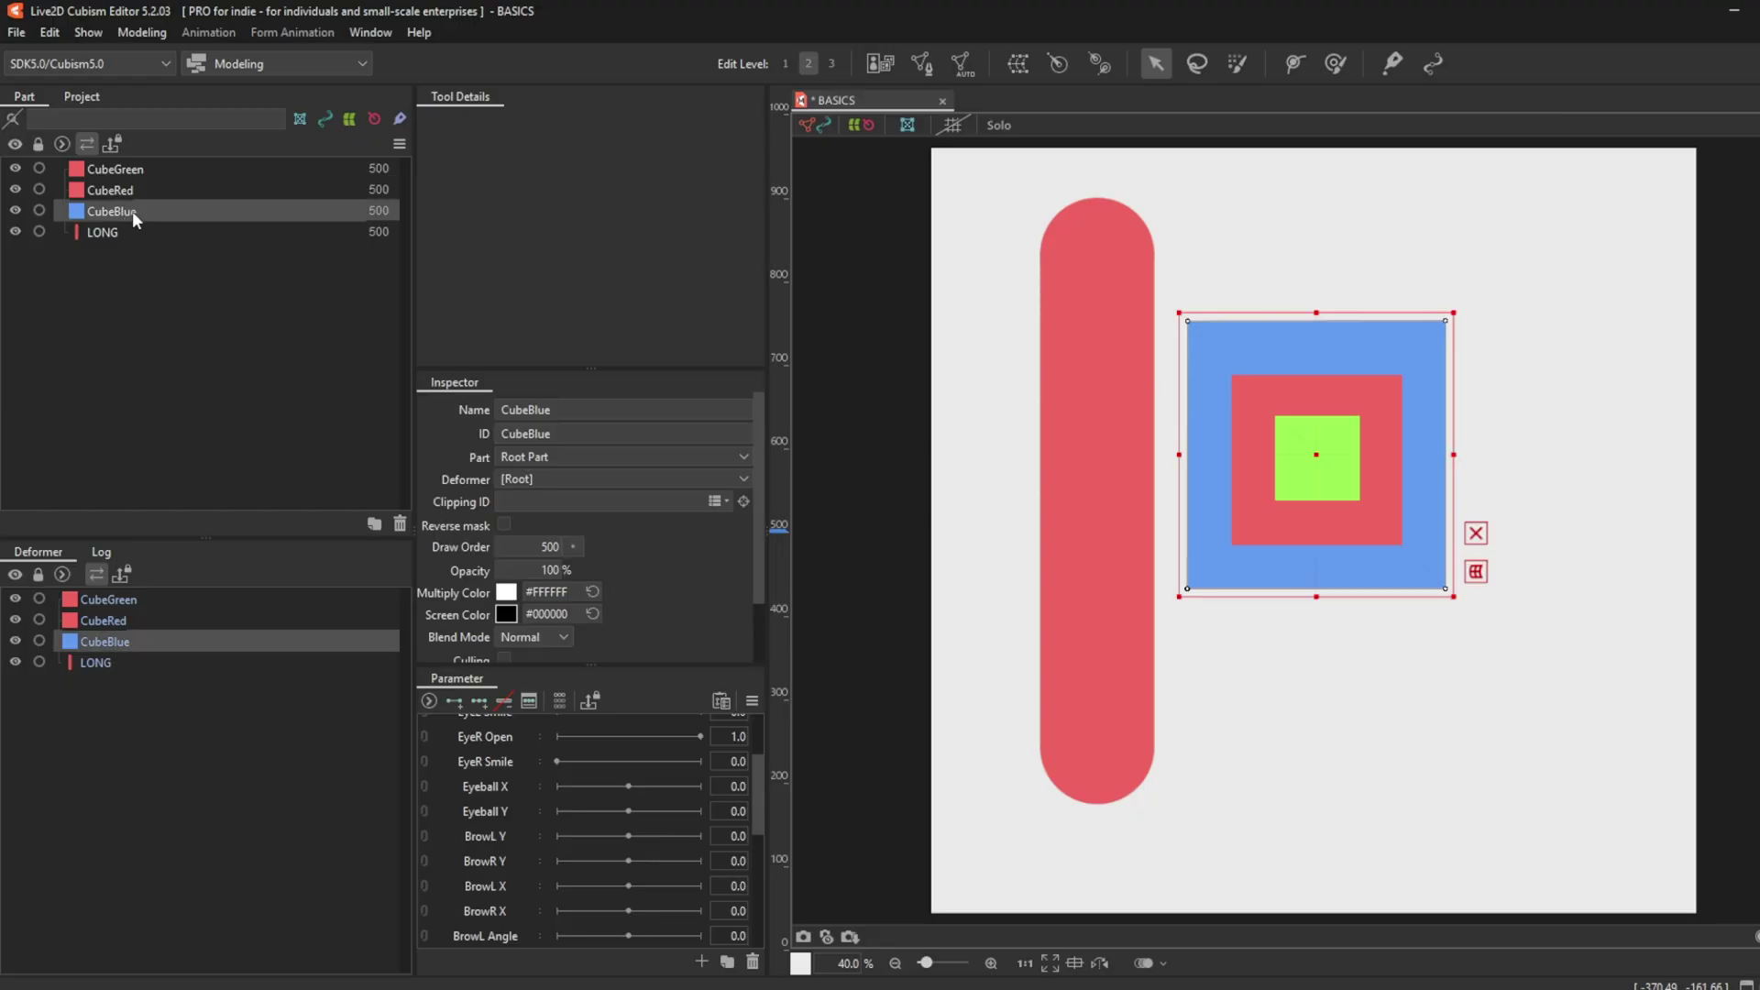
drag(134, 170, 131, 168)
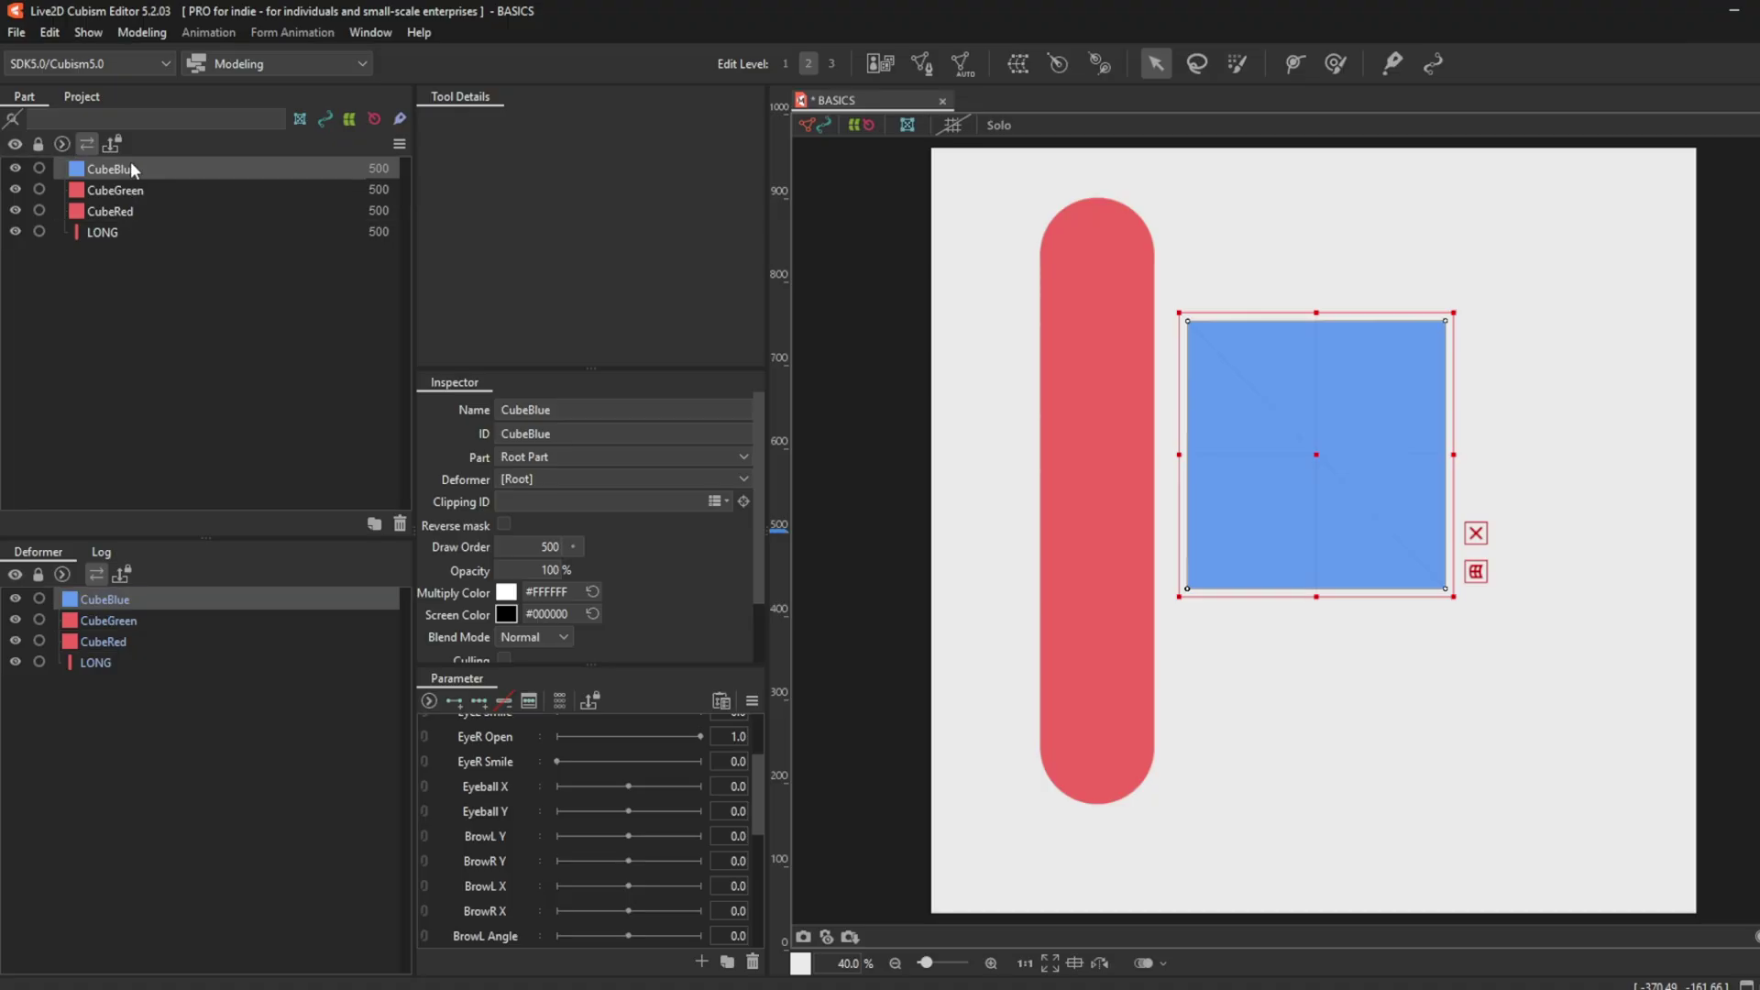
key(ctrl+c)
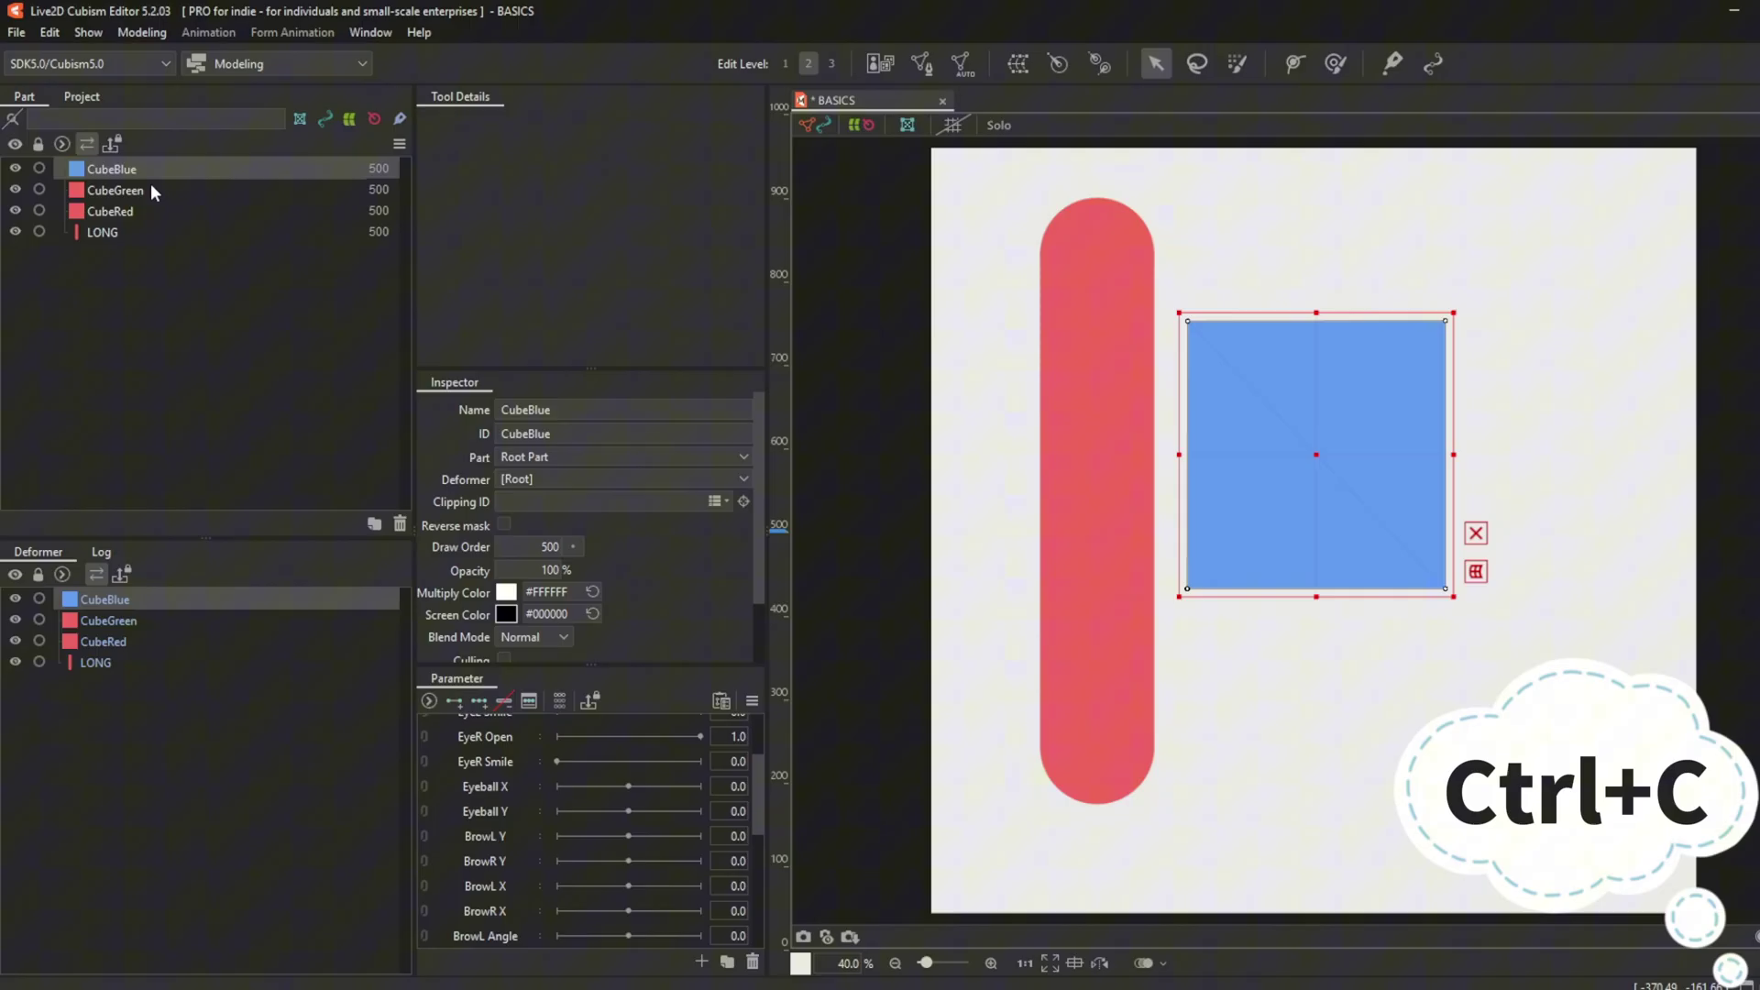
key(ctrl+v)
click(131, 207)
click(131, 170)
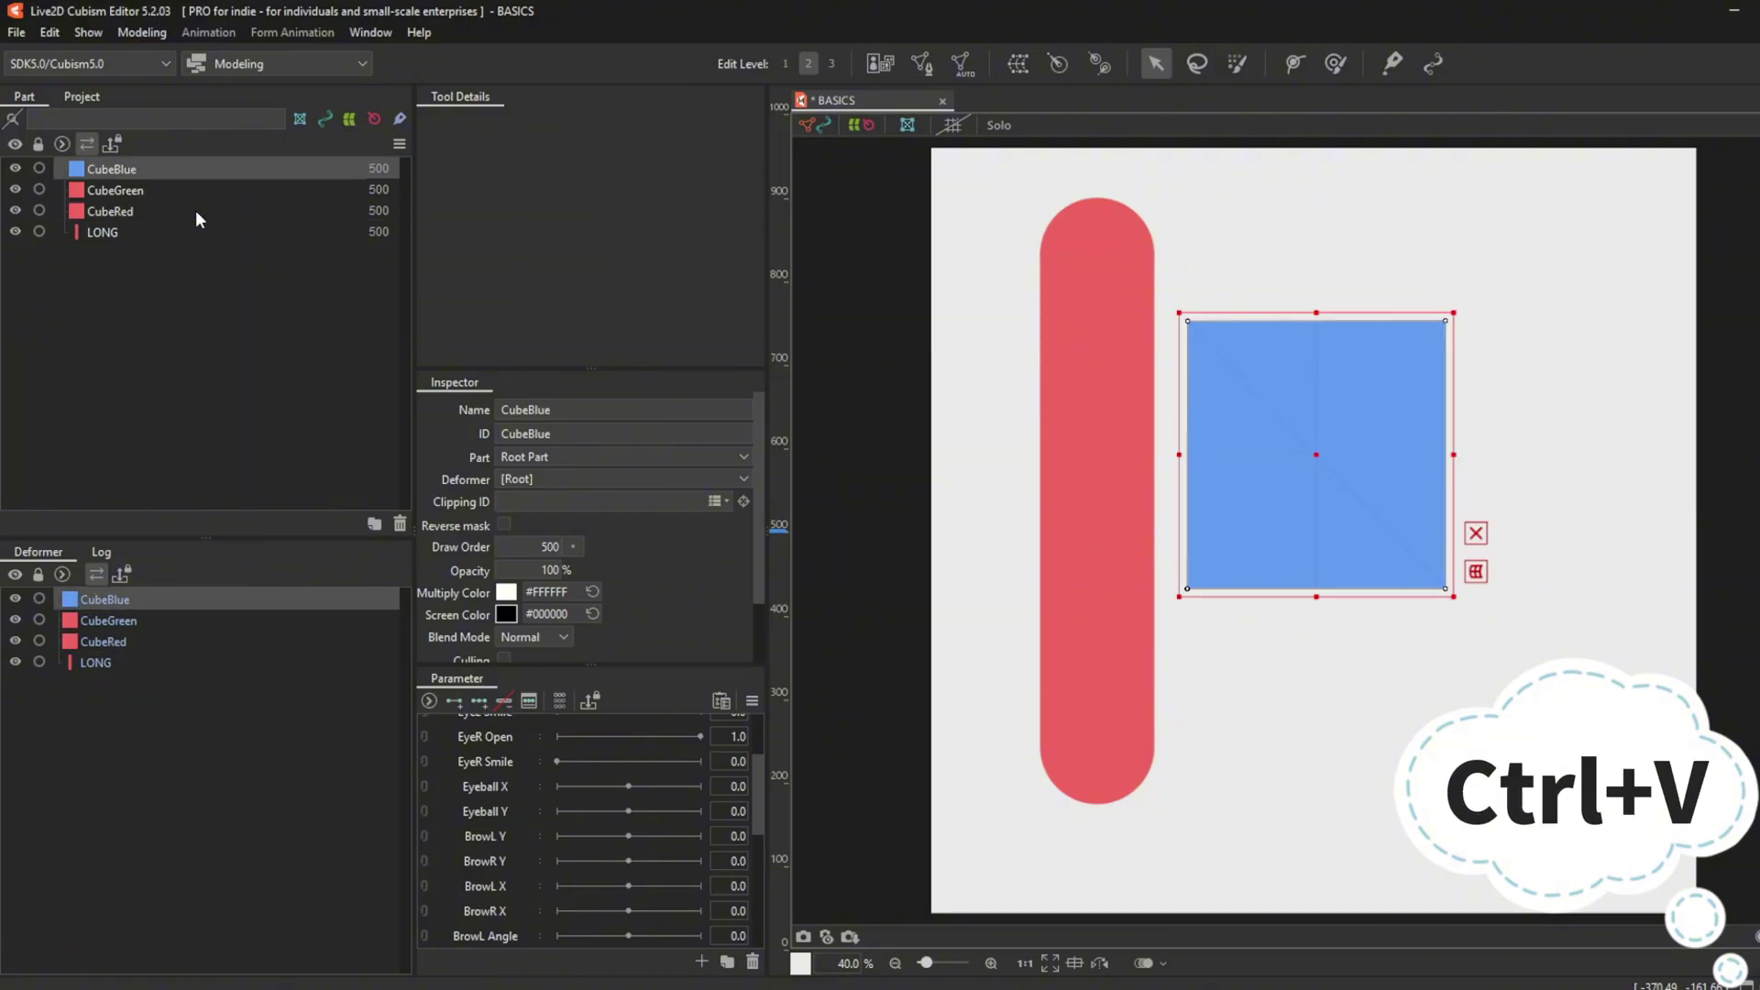
key(Return)
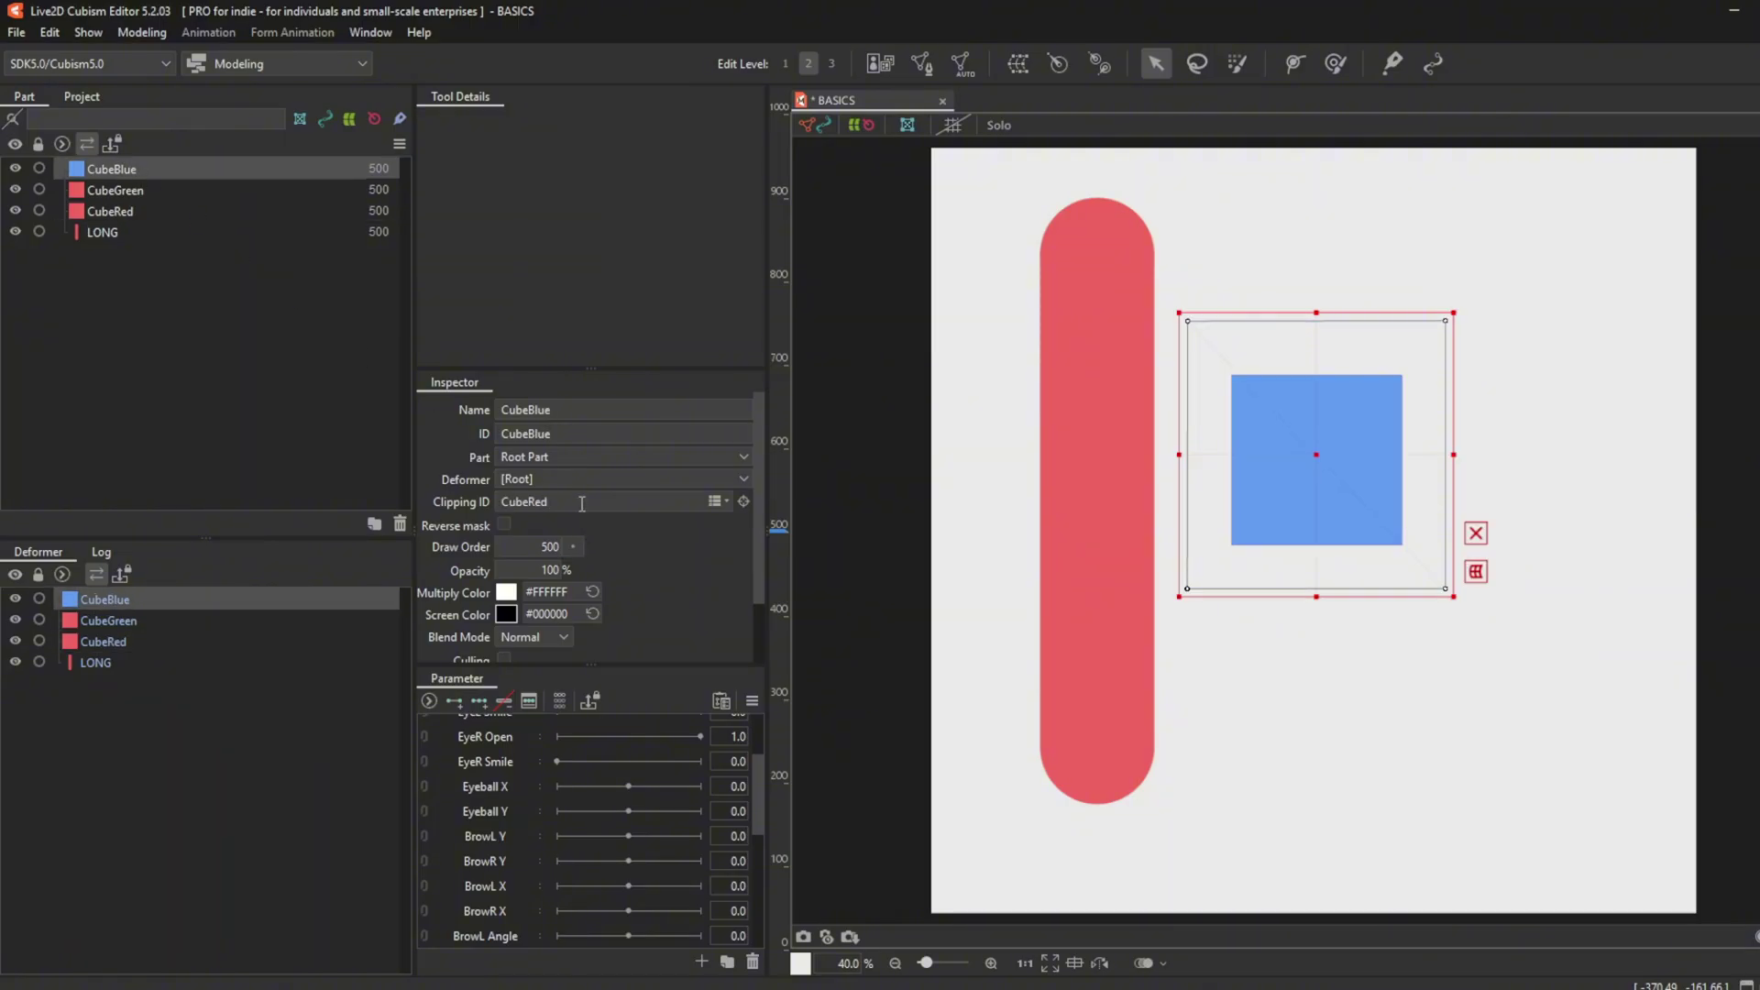
key(ctrl+c)
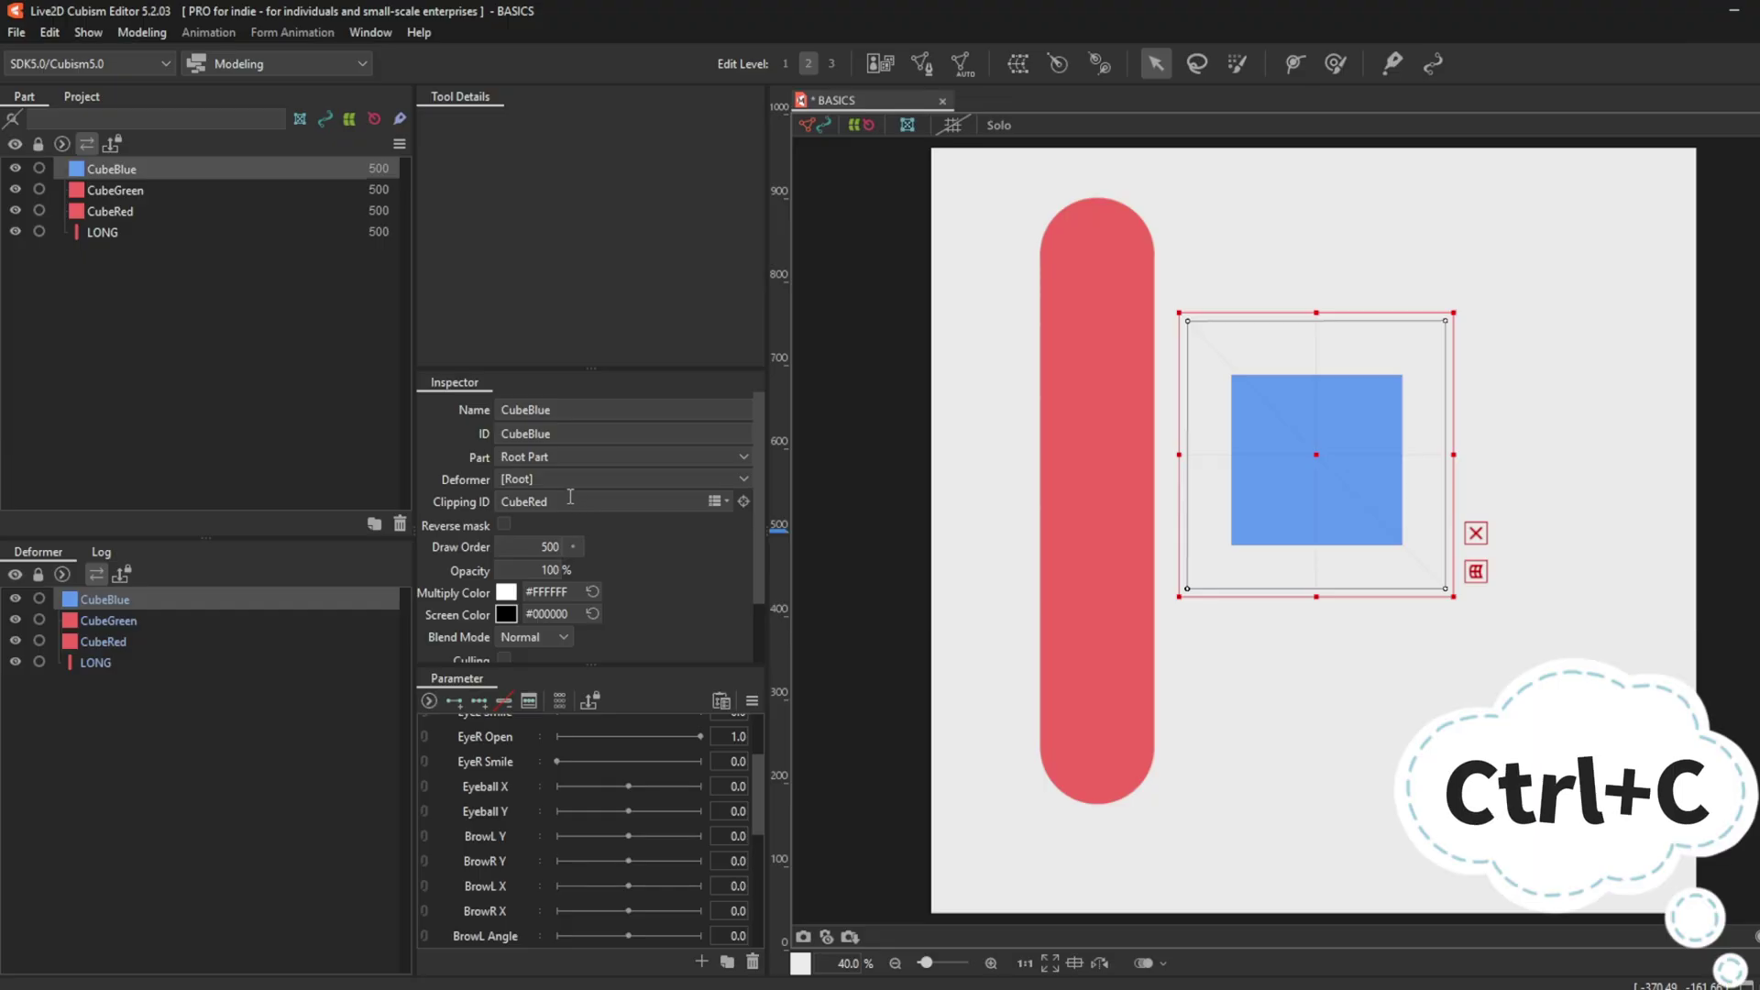
click(504, 525)
Give CubeGreen and CubeRed CubeBlue's ID as Clipping ID and shift them right and down.
key(ctrl+v)
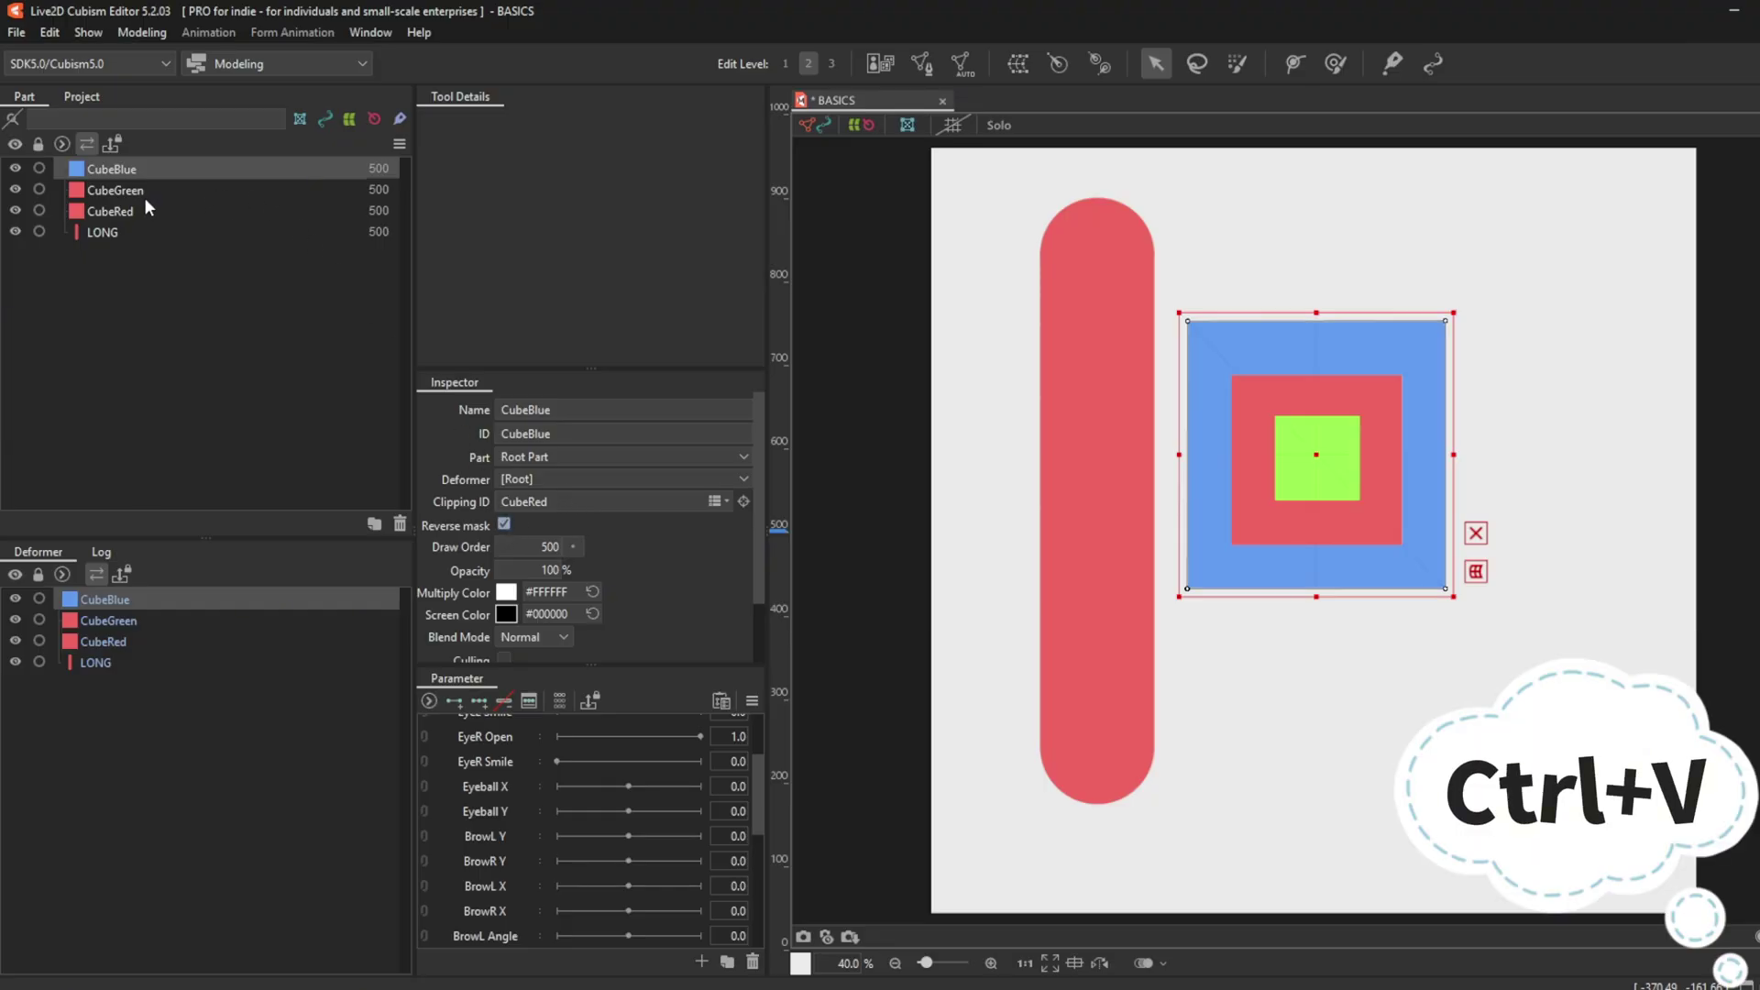
click(140, 191)
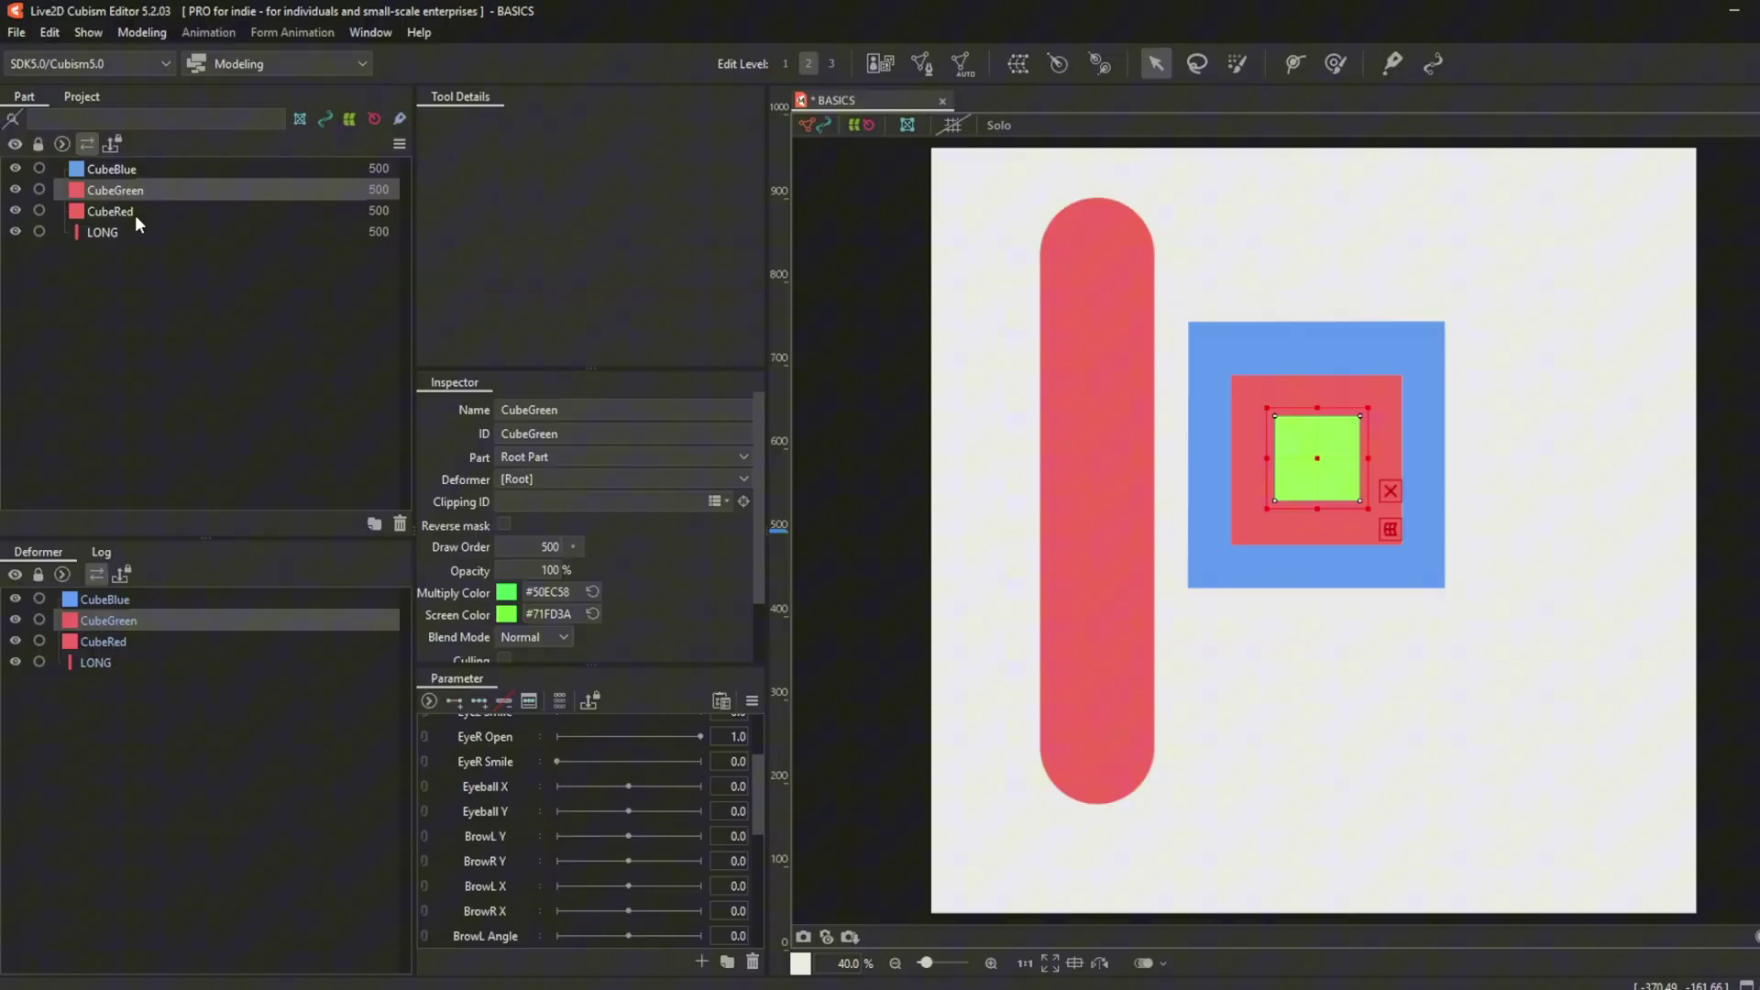
ctrl+click(135, 212)
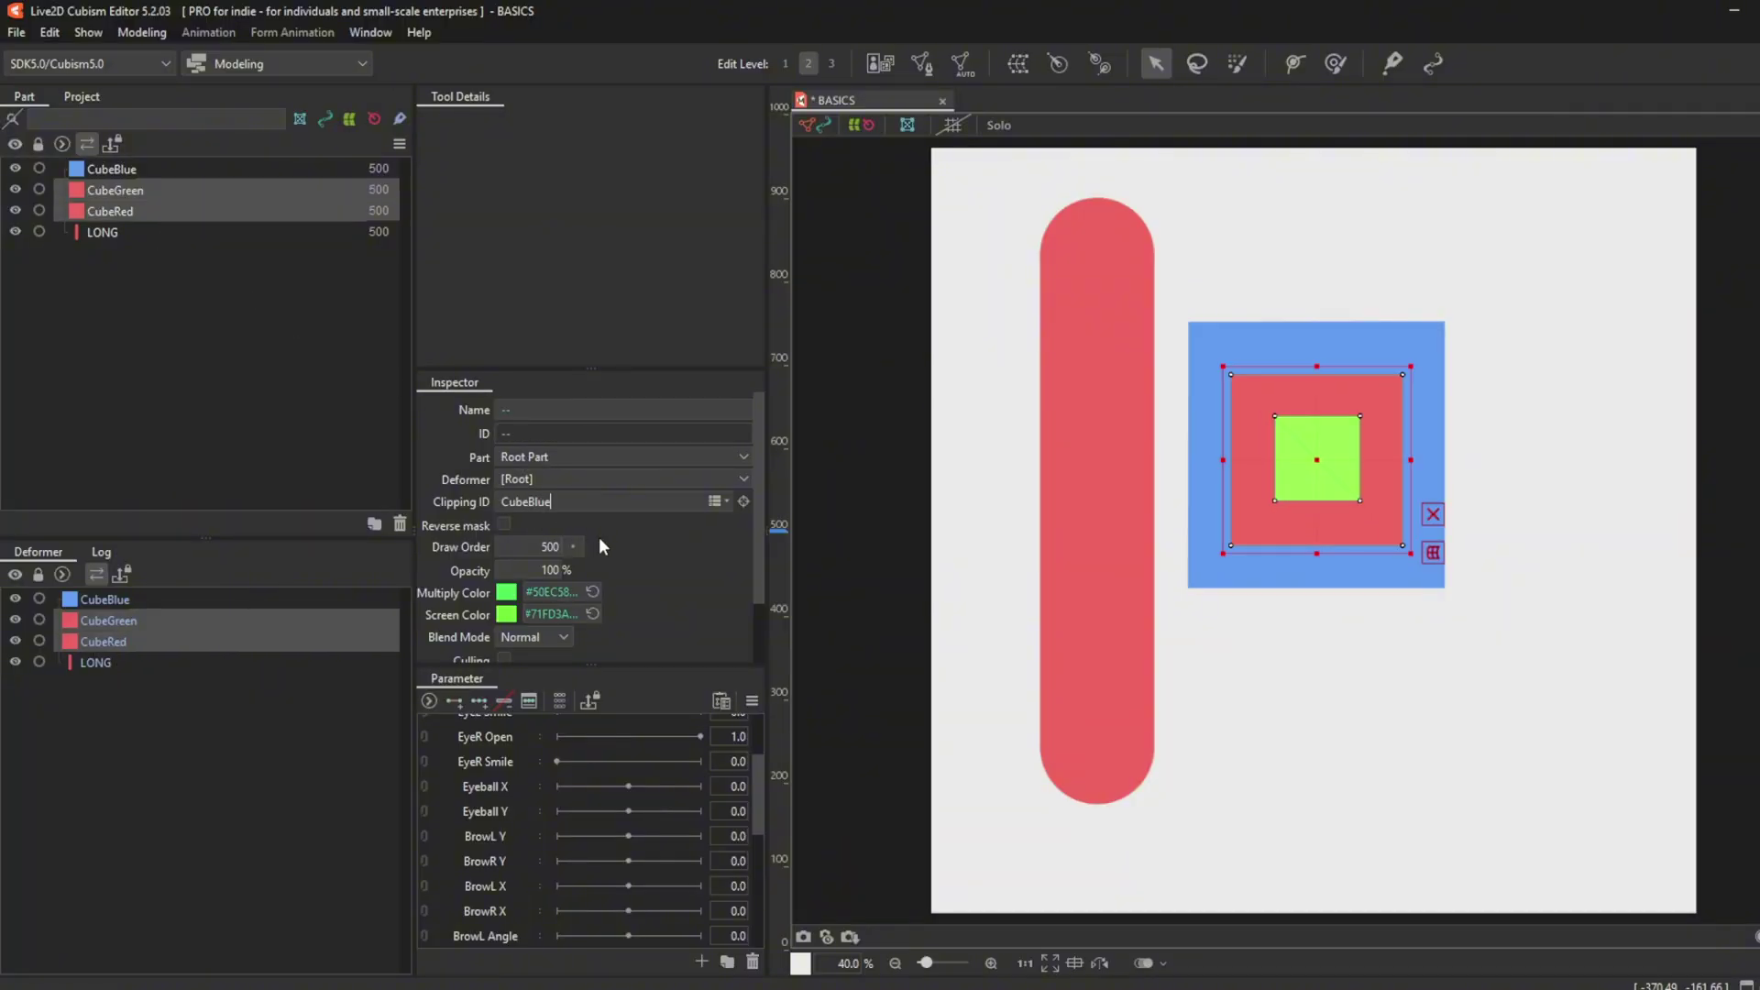
mouse_move(1347, 472)
mouse_down()
mouse_move(1466, 492)
mouse_move(1426, 473)
mouse_move(1316, 486)
mouse_up()
click(145, 193)
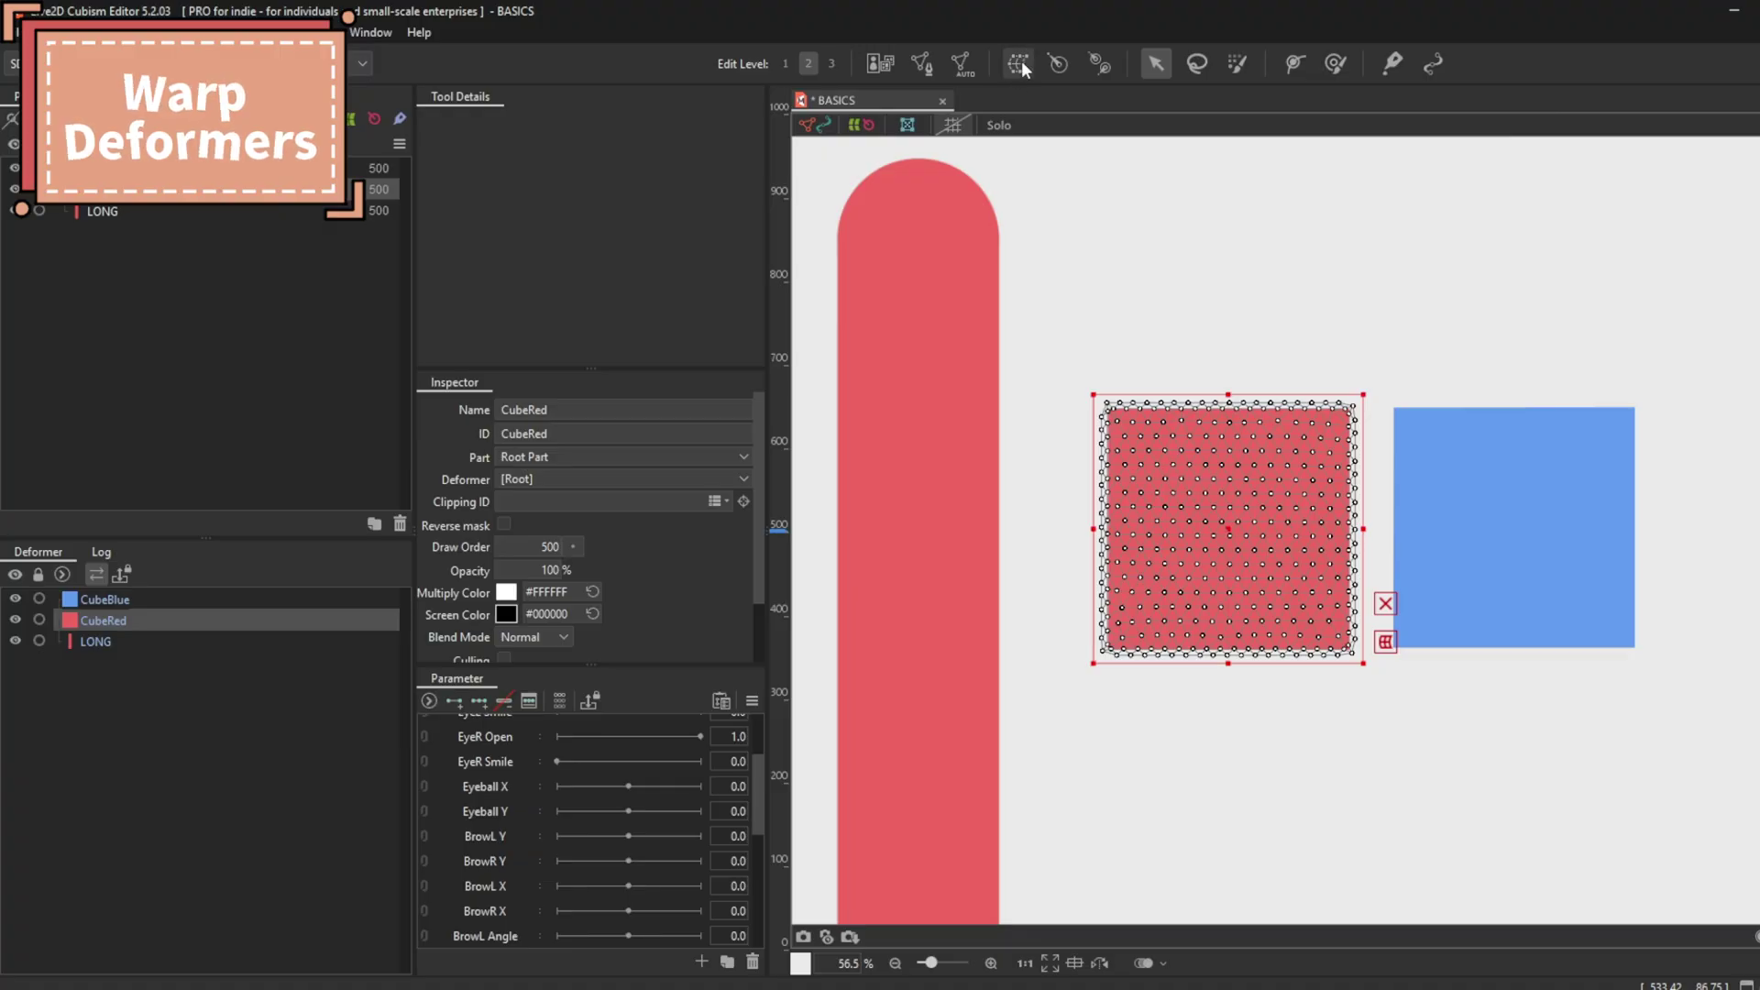
Wrap CubeRed in the Curved Surface warp deformer and drag its top-right grid point inward.
click(1018, 64)
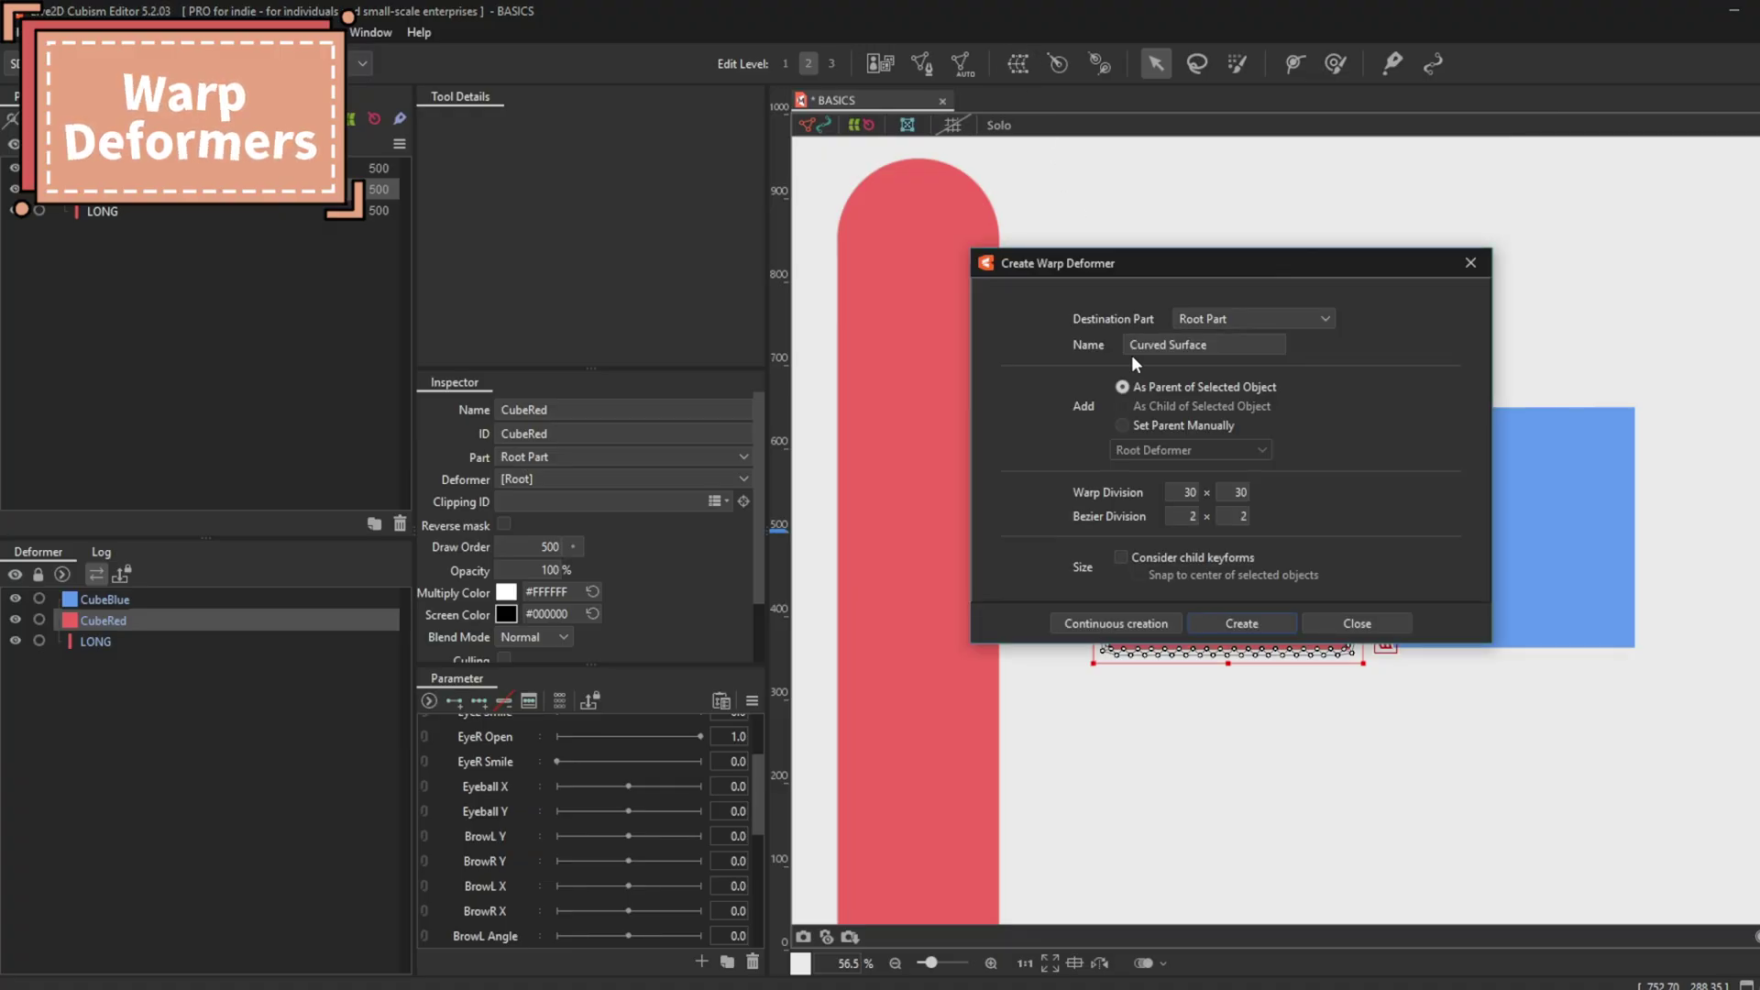
click(1267, 633)
scroll(1267, 521, up, 3)
scroll(1292, 503, down, 2)
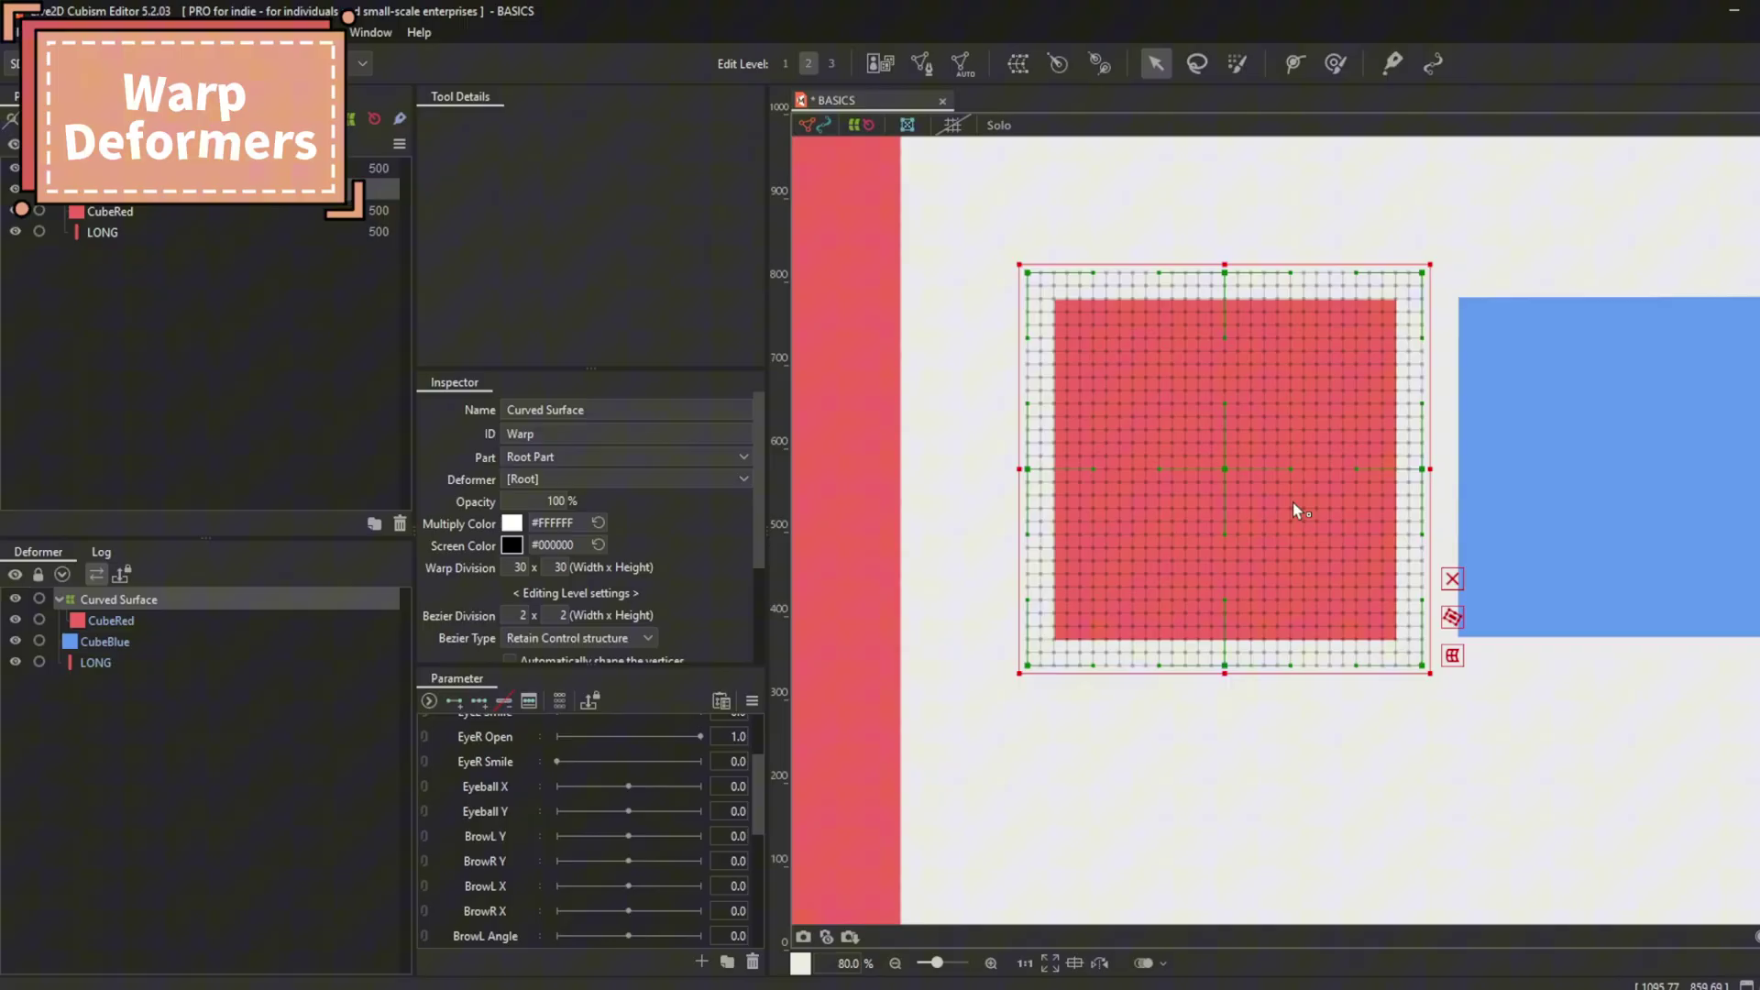
drag(1226, 284, 1310, 272)
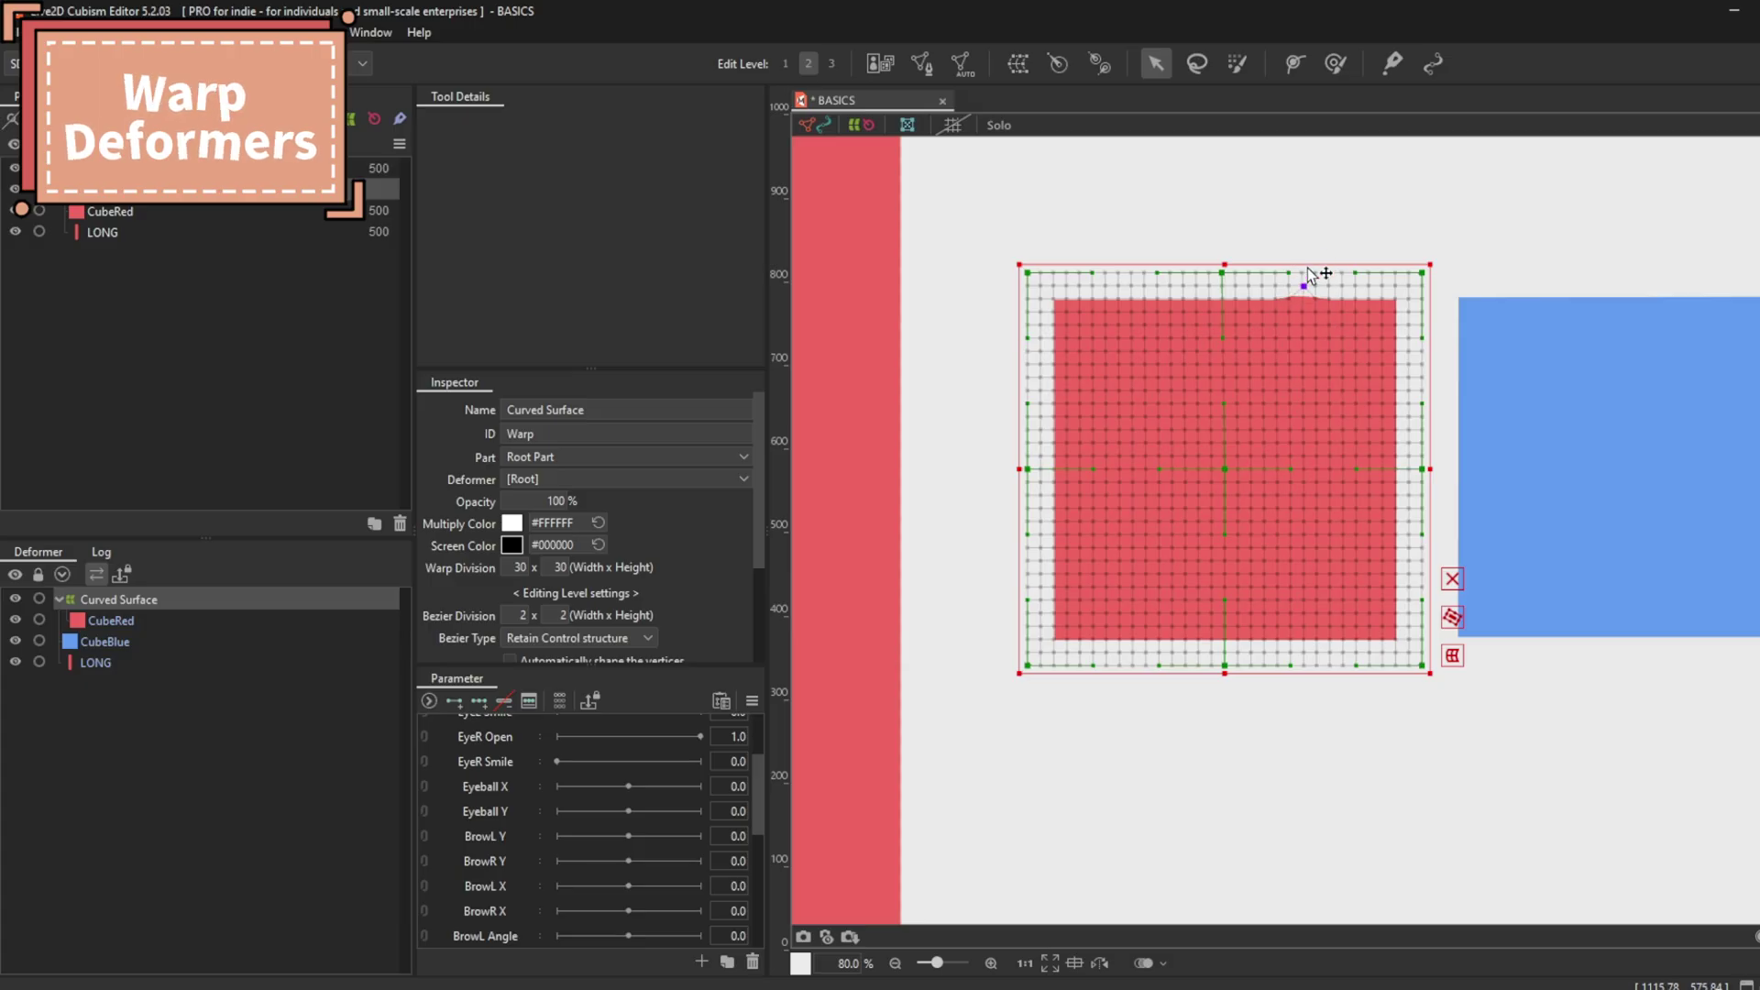
drag(1305, 339, 1306, 325)
drag(1421, 272, 1415, 217)
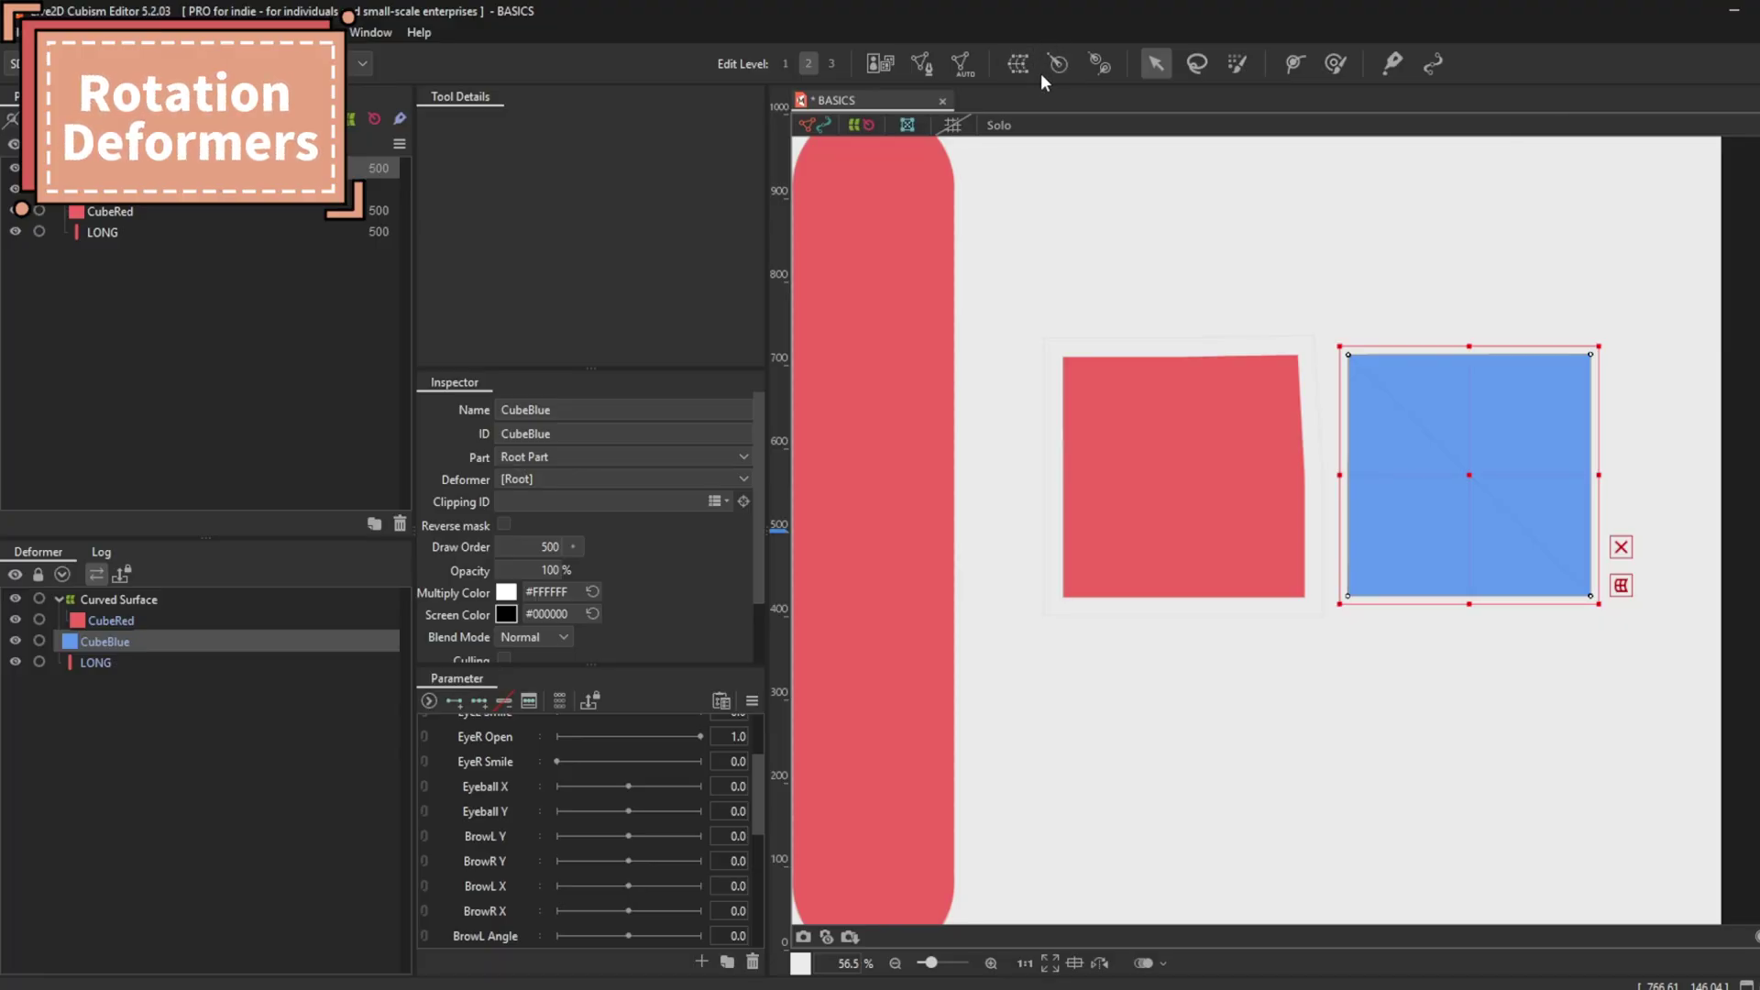
Put CubeBlue under a new Rotation deformer, swing it slightly, and Ctrl-drag the pivot off-centre.
click(1060, 63)
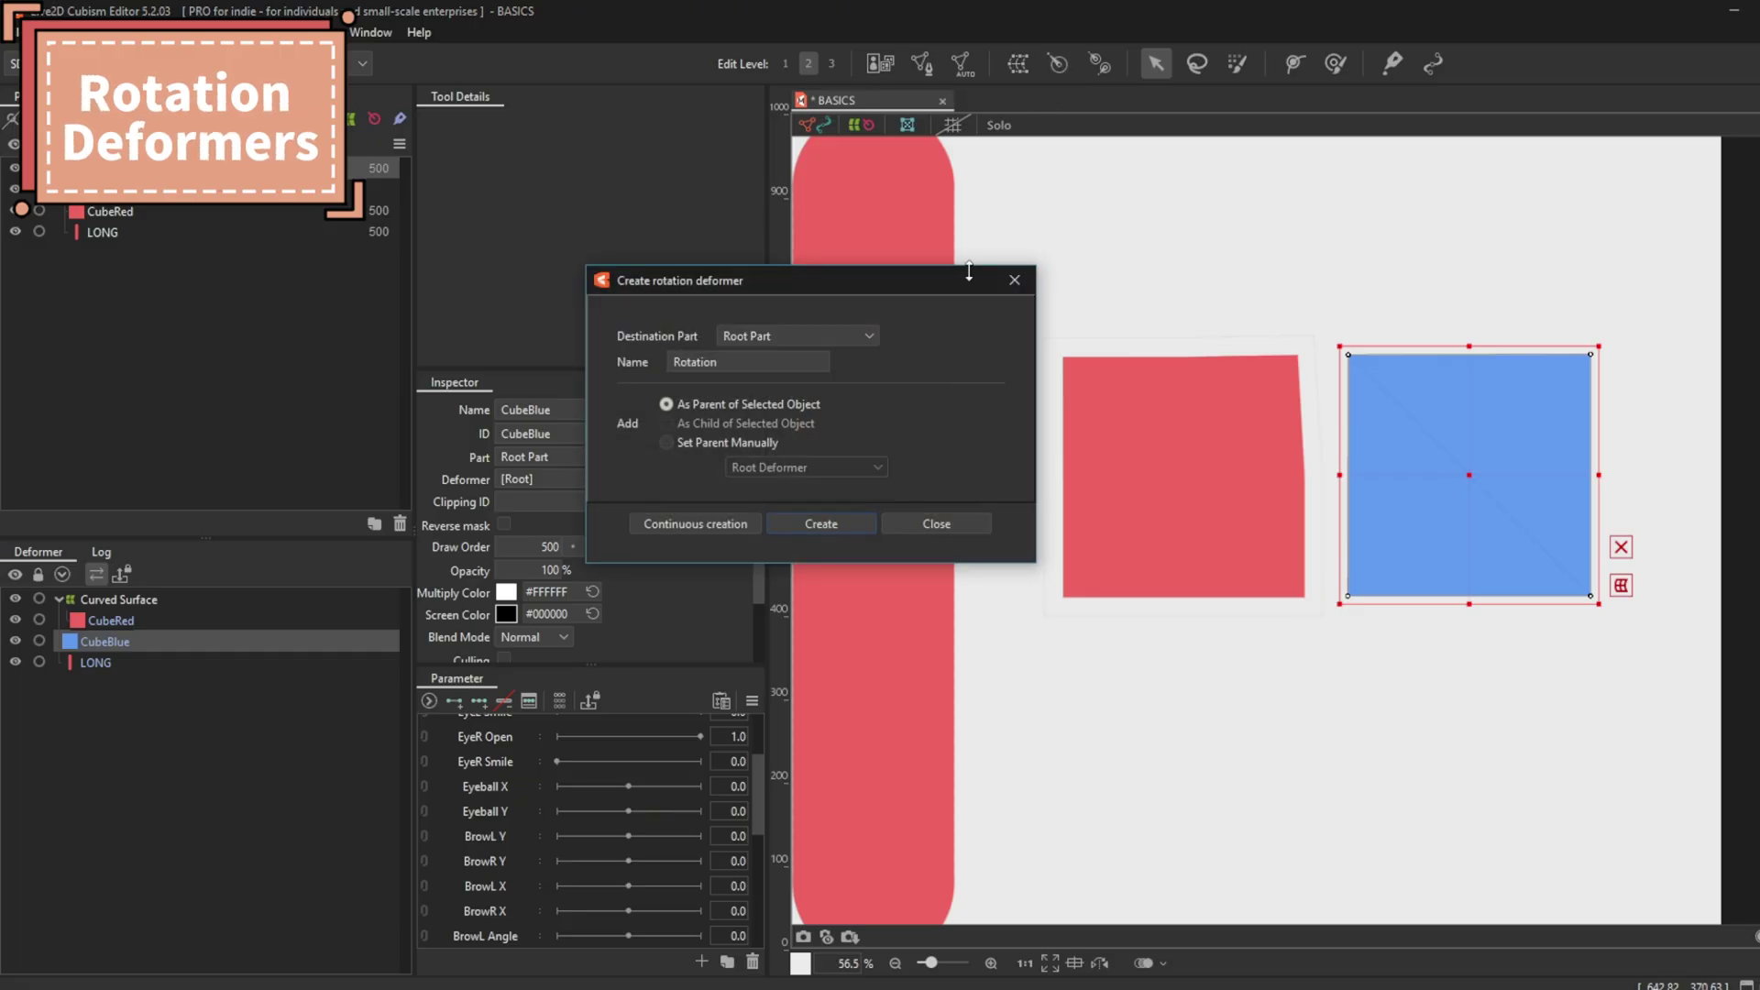
click(821, 524)
scroll(1516, 405, up, 2)
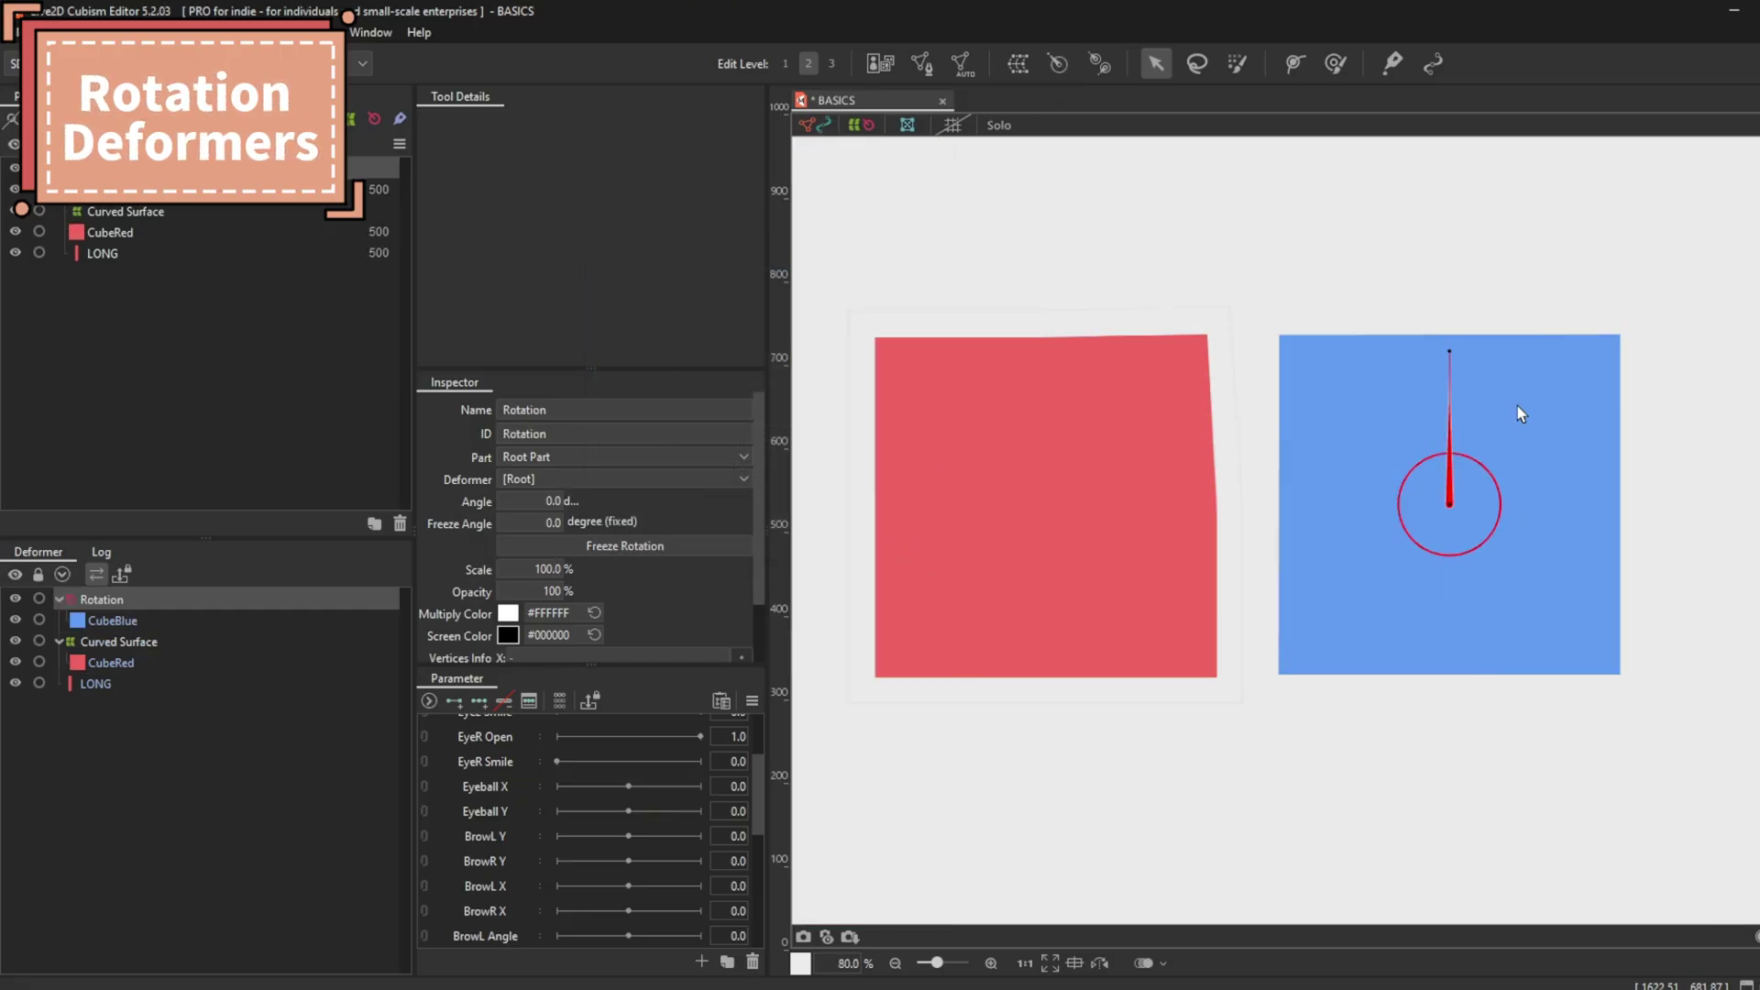
drag(1456, 355, 1448, 432)
key(alt)
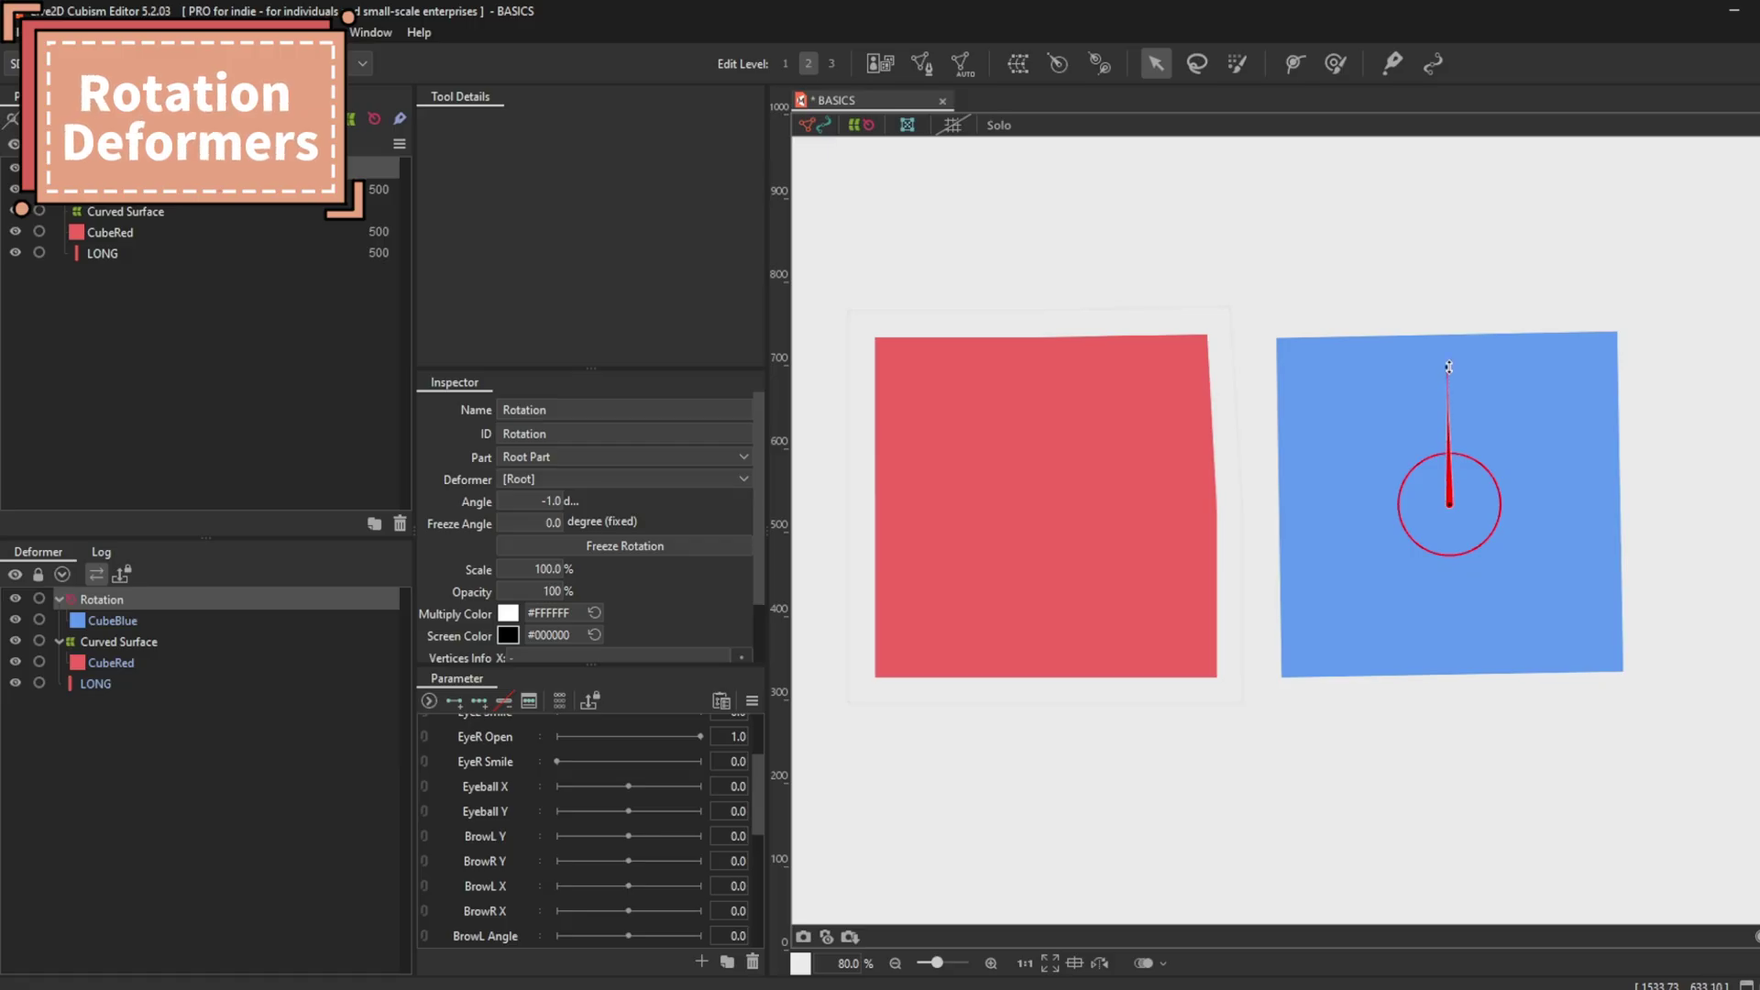
key(ctrl)
drag(1449, 504, 1439, 581)
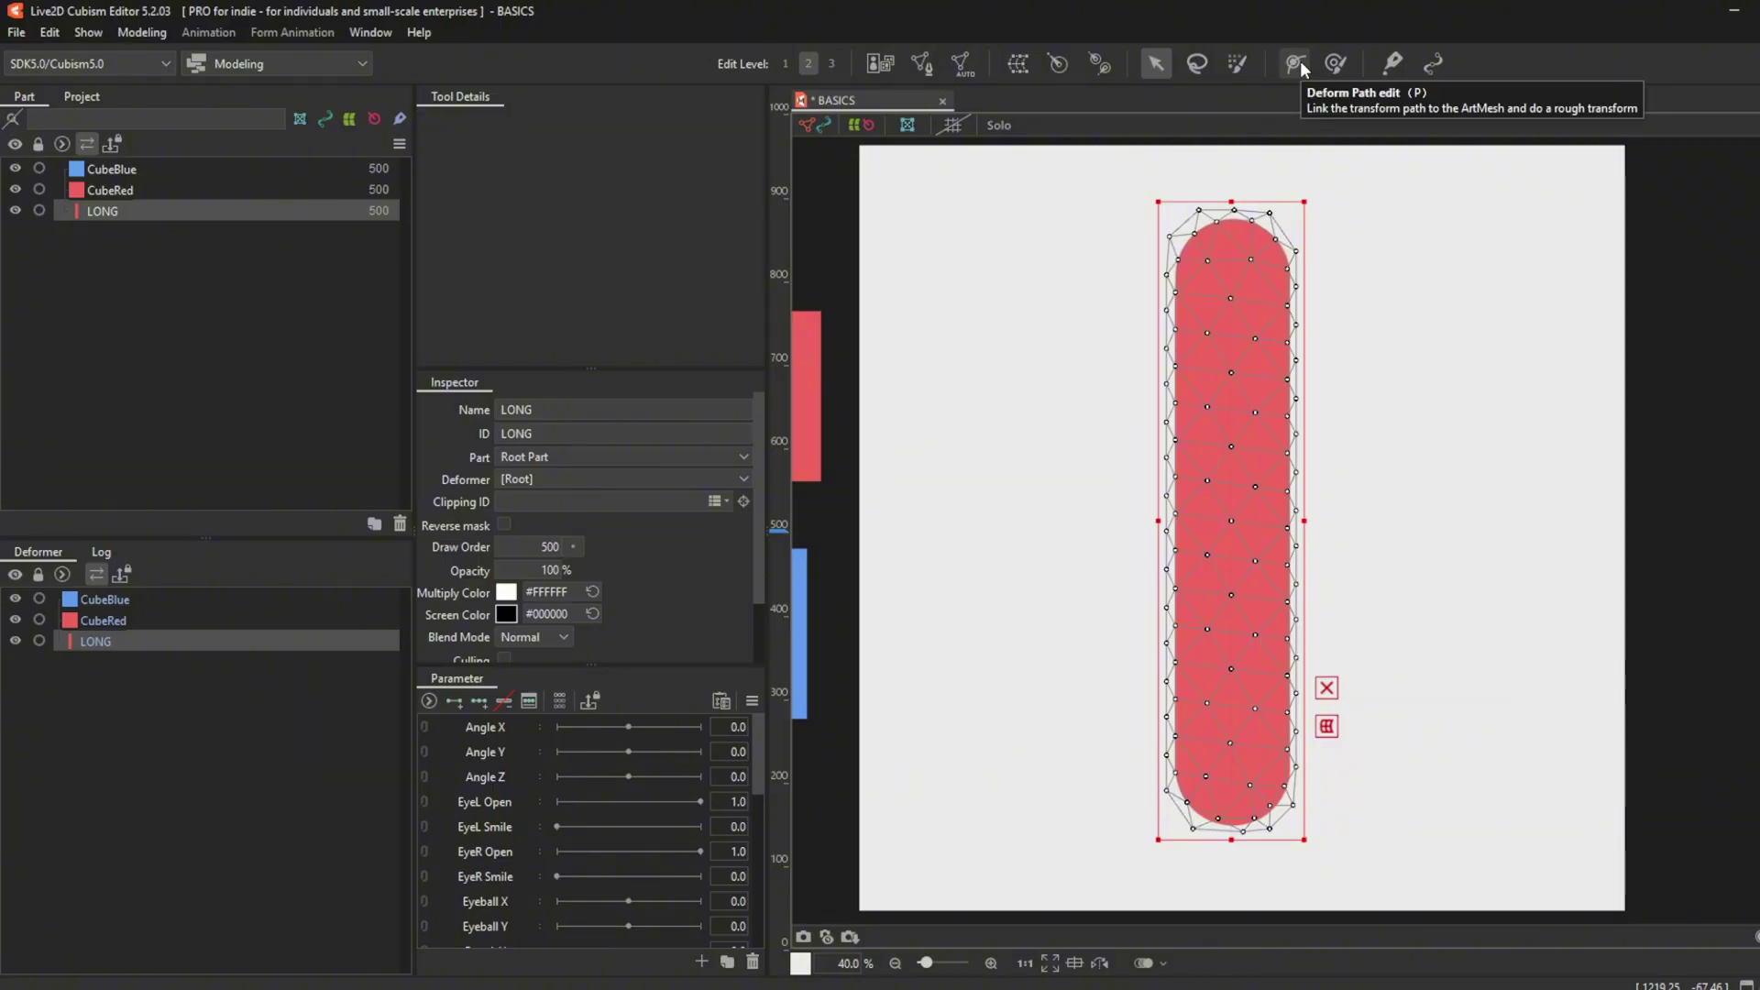
Lay a four-point deform path from the top to the bottom of the LONG pill.
click(1295, 62)
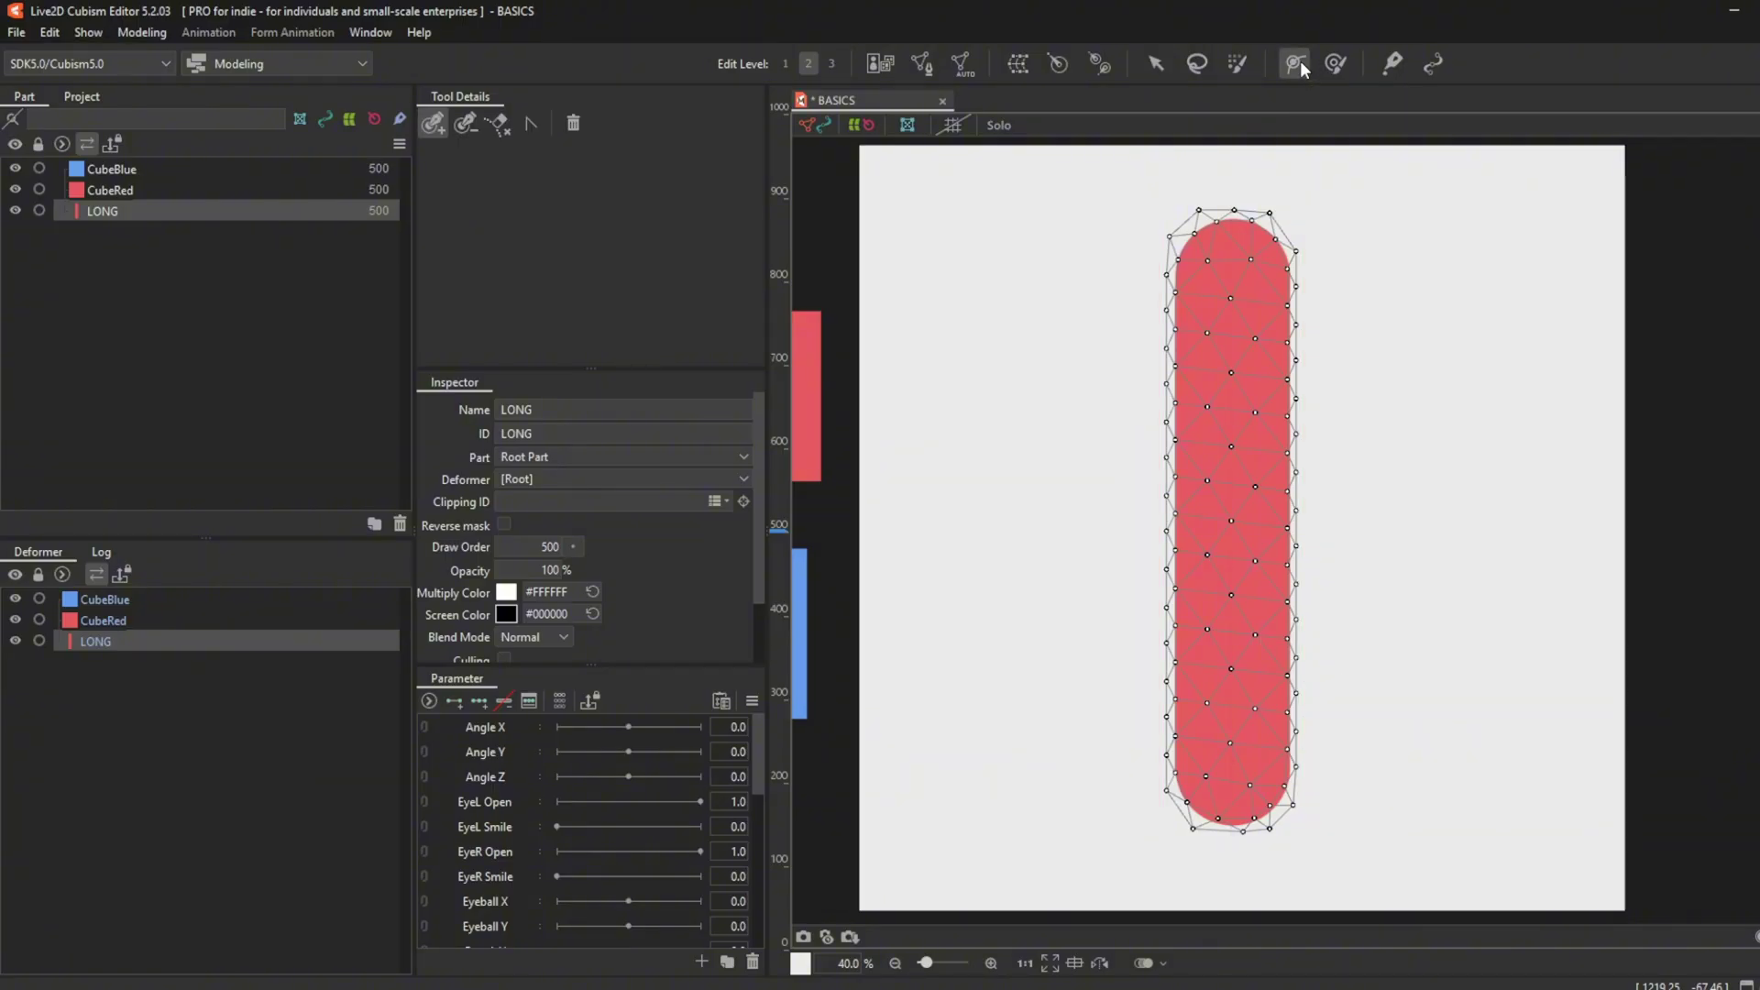
click(1230, 246)
click(1227, 432)
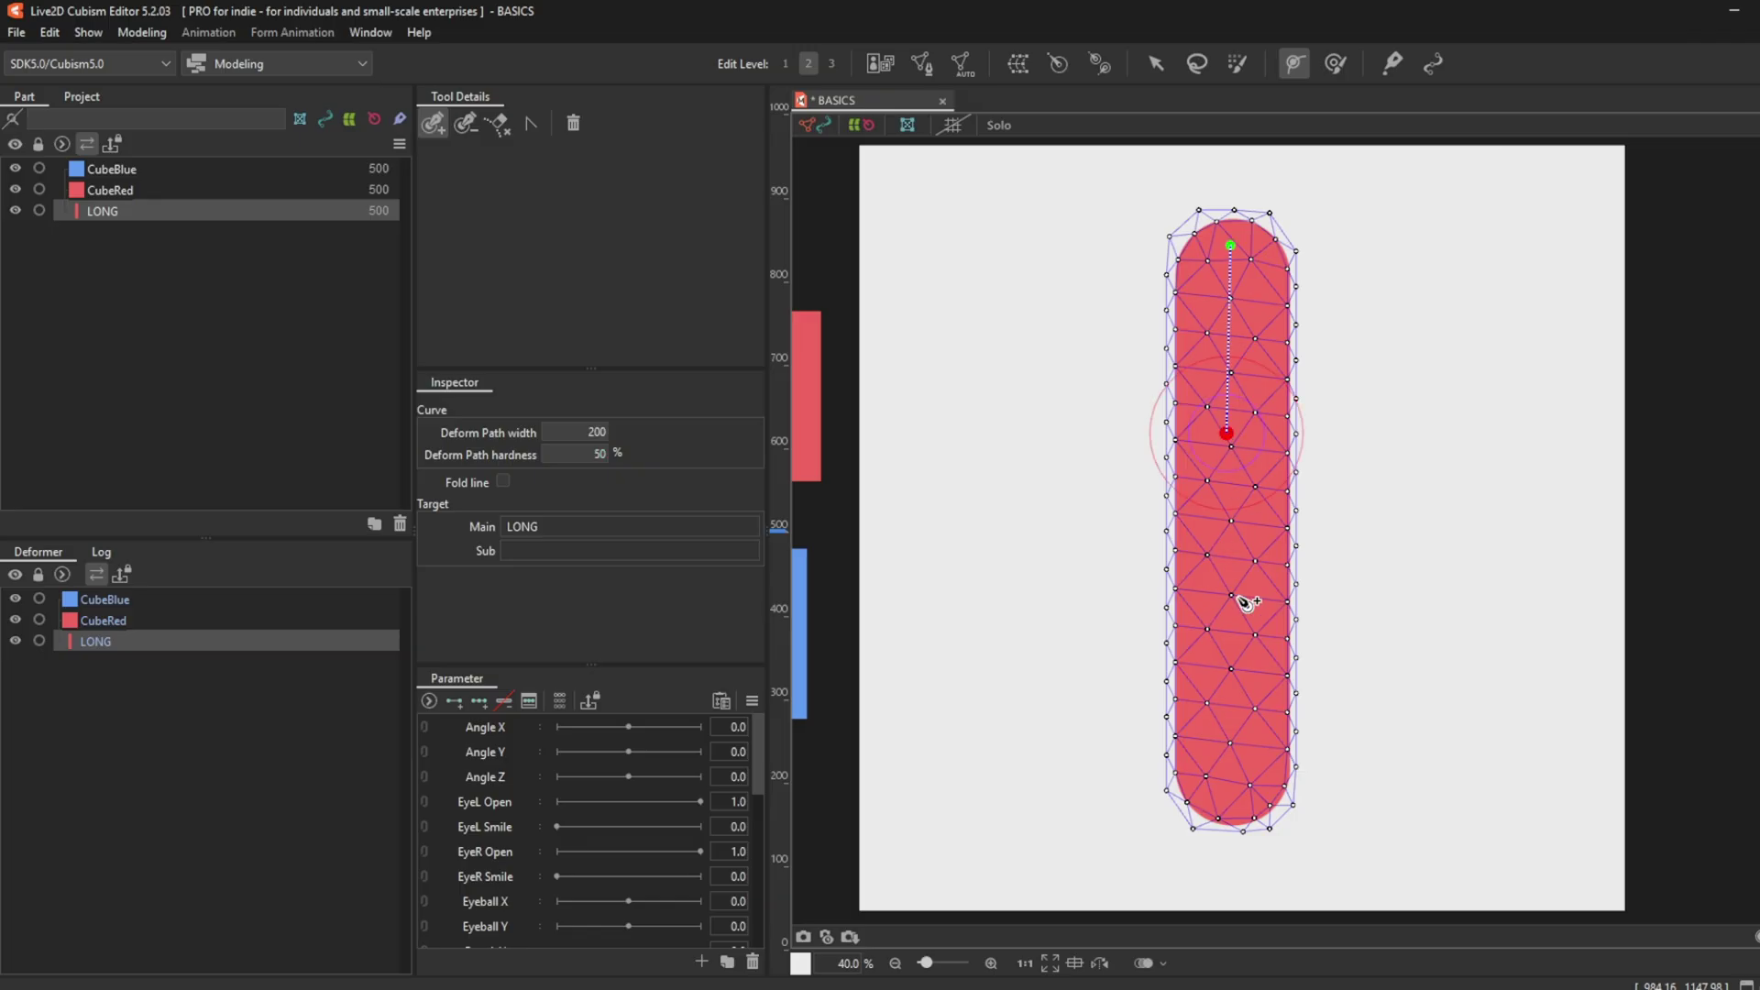
click(1231, 638)
click(1239, 823)
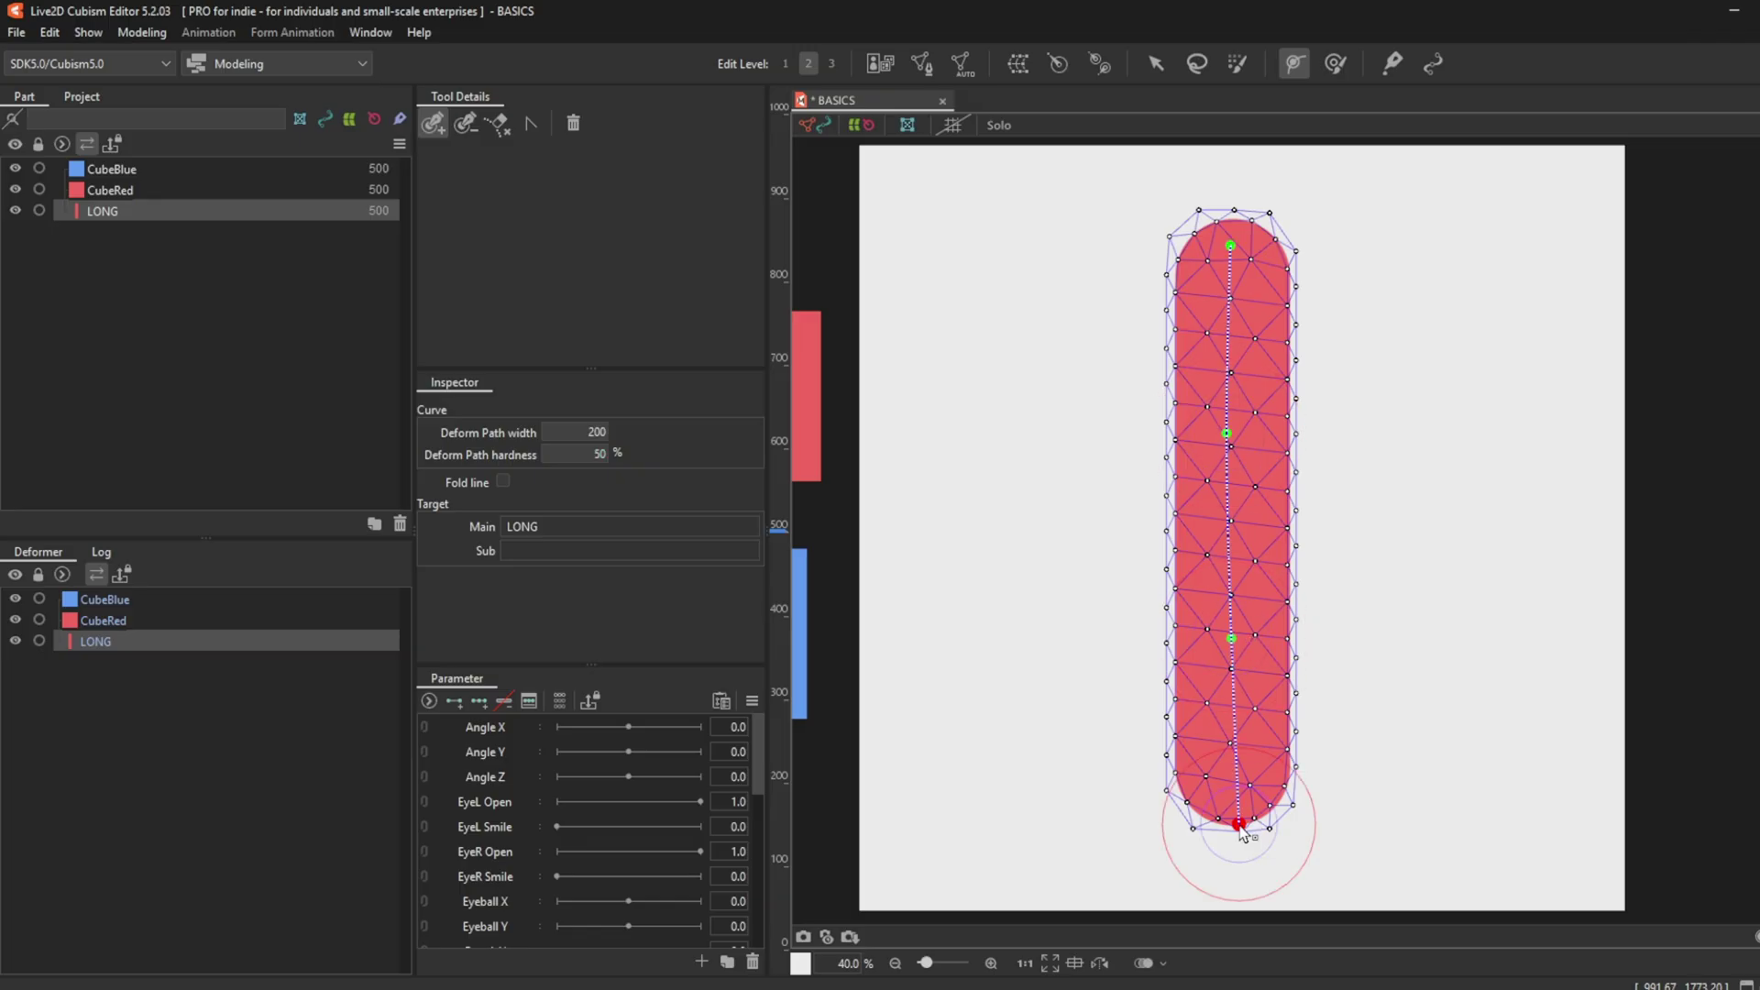
Bend LONG into an S-curve via the middle path point and move Angle X to an extreme.
click(1156, 62)
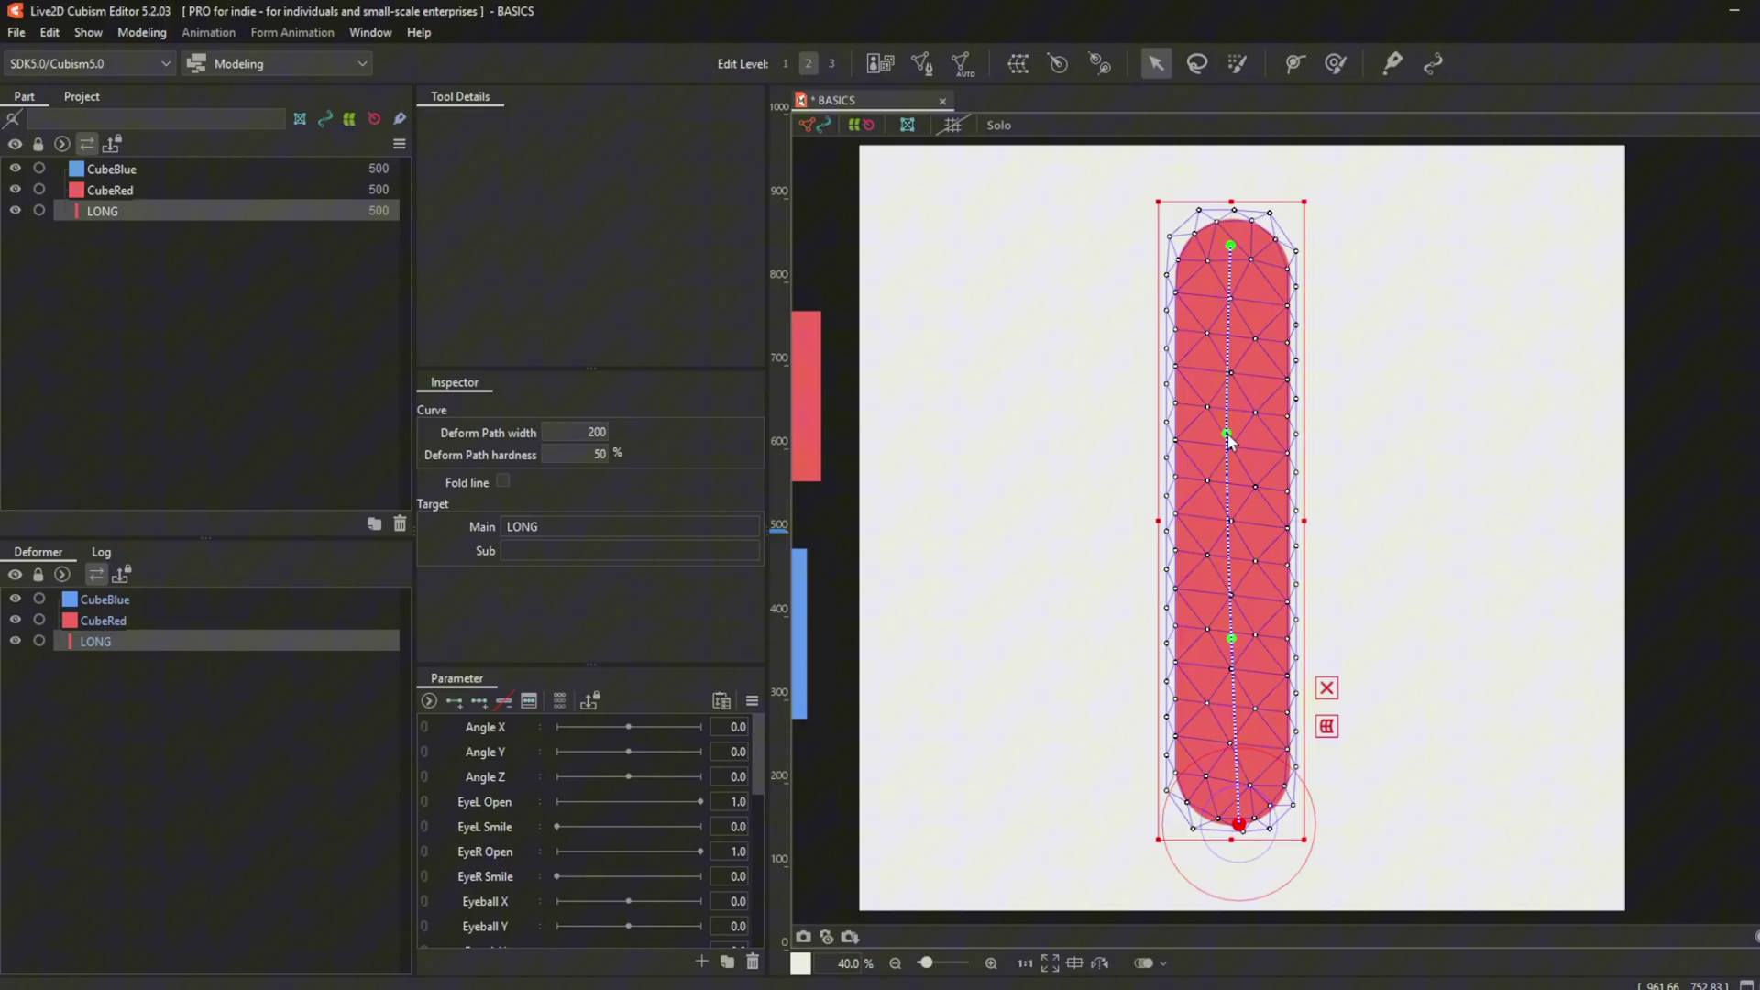
drag(1227, 436, 1105, 431)
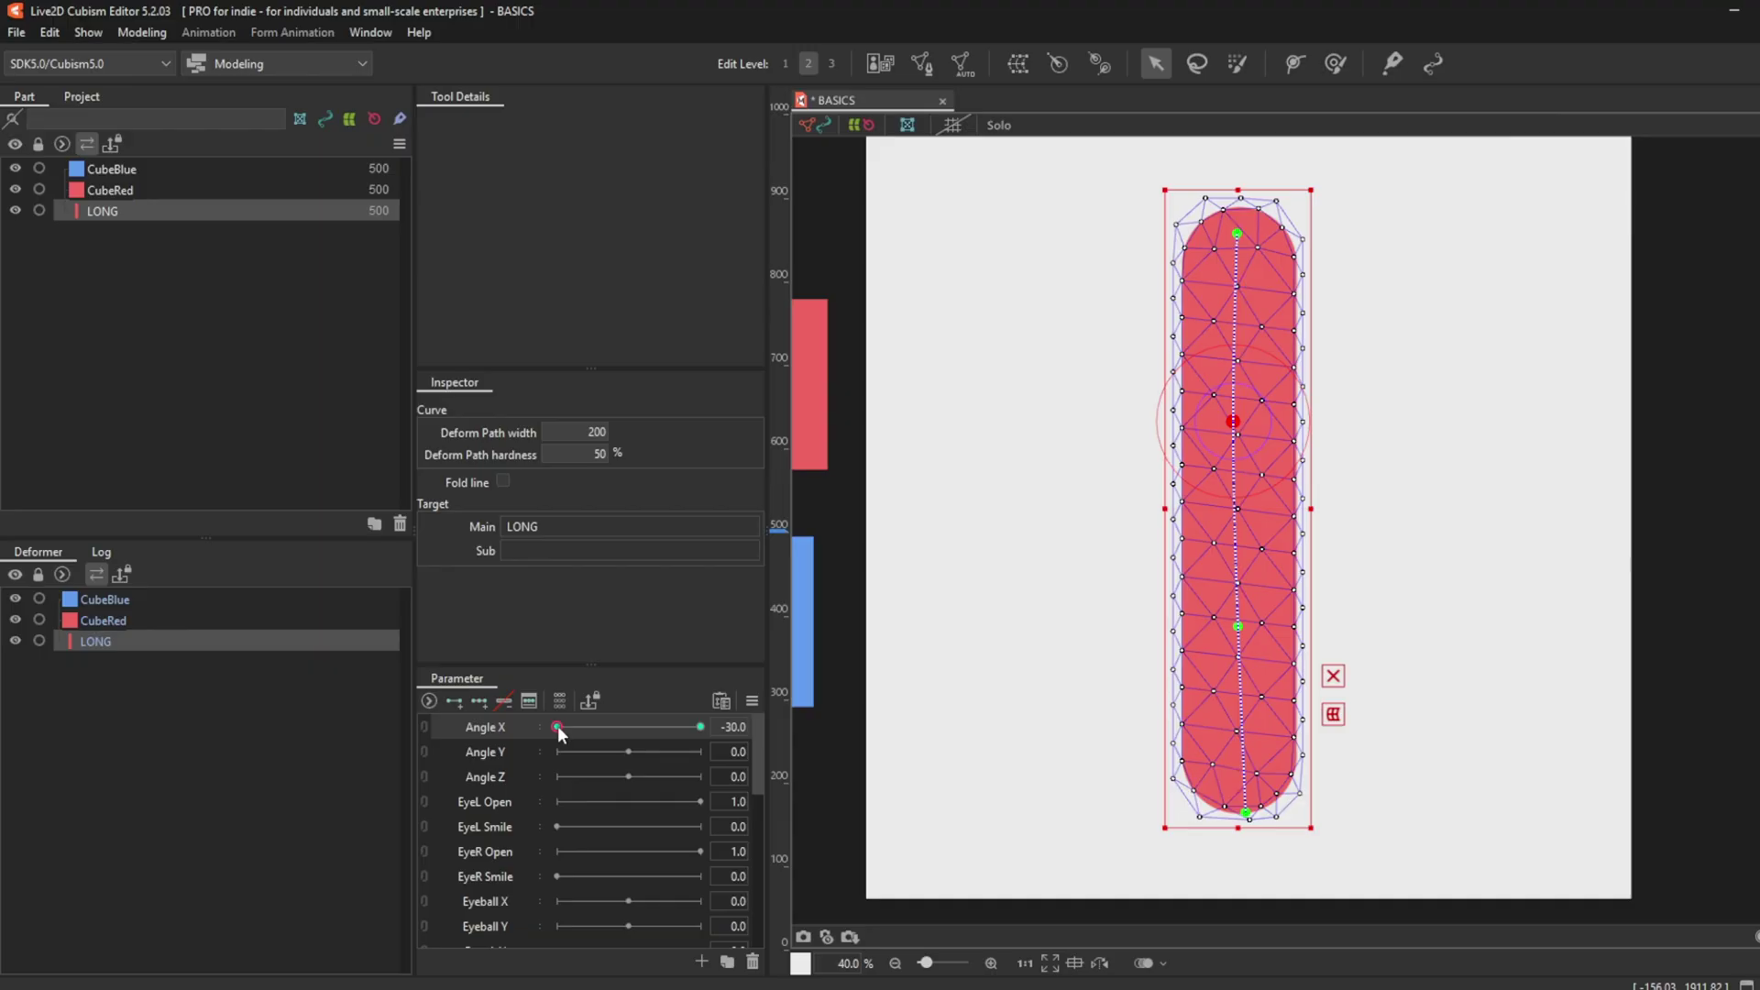
drag(557, 726, 476, 728)
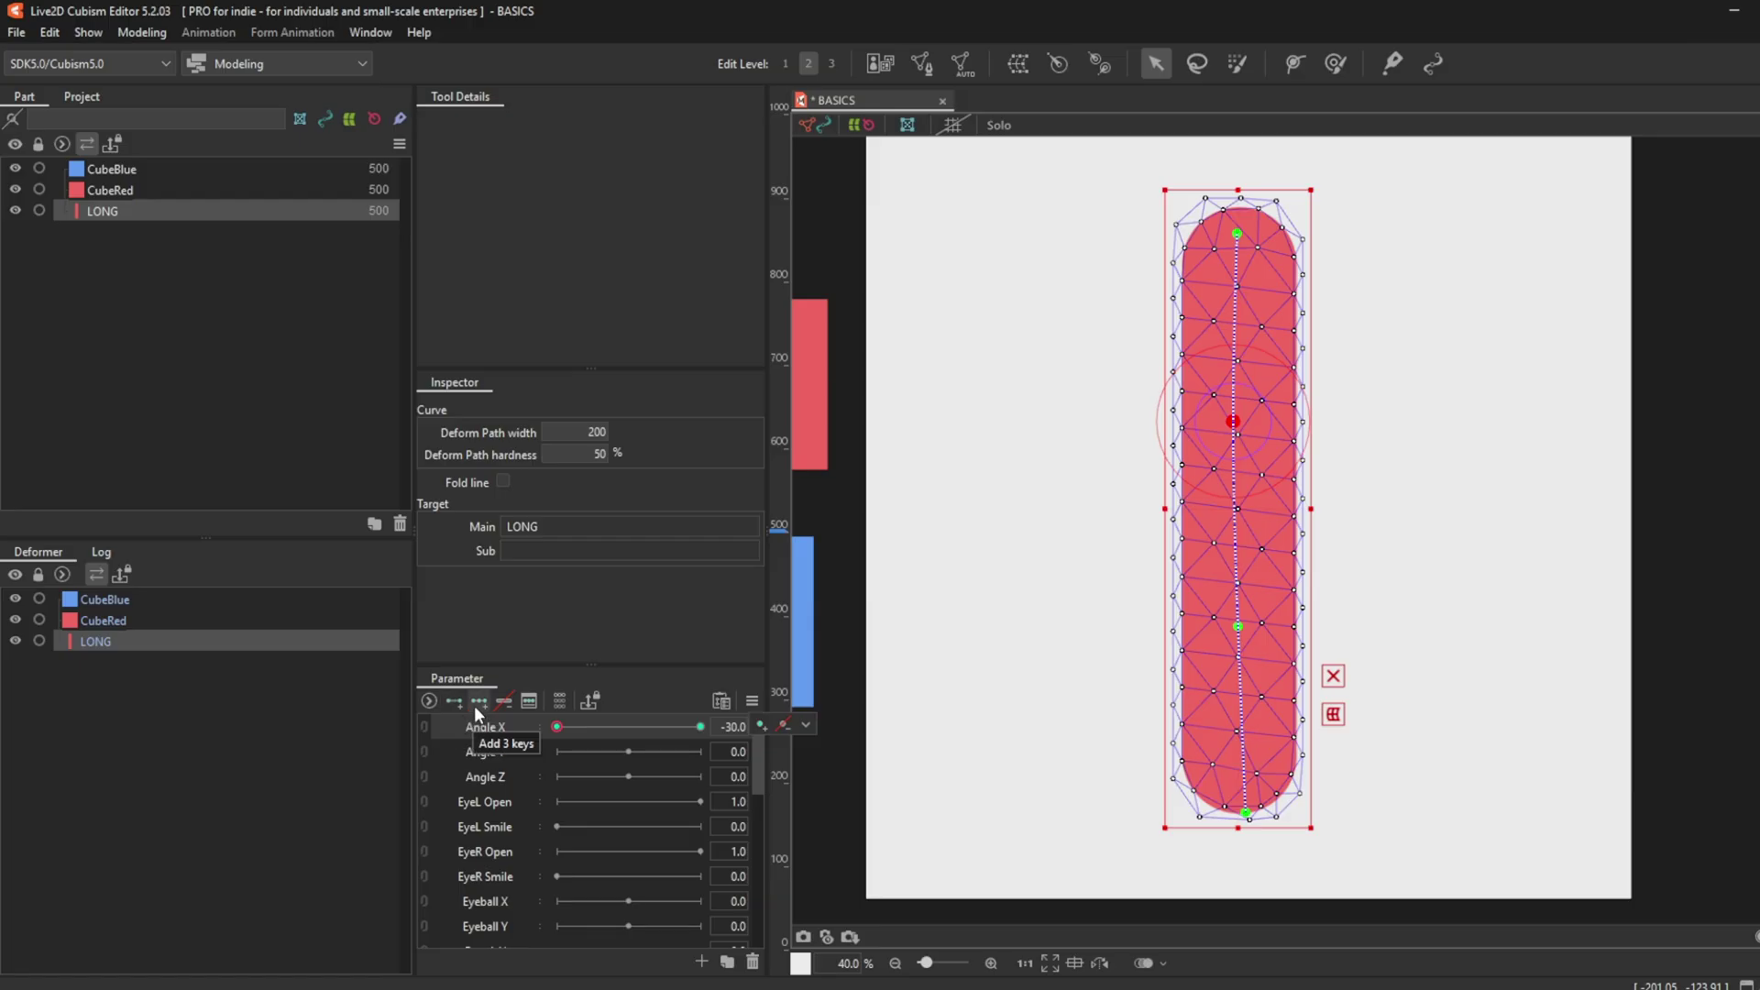
Add three Angle X keys, slide to 15.2, then replace them with one key there.
click(474, 706)
click(613, 727)
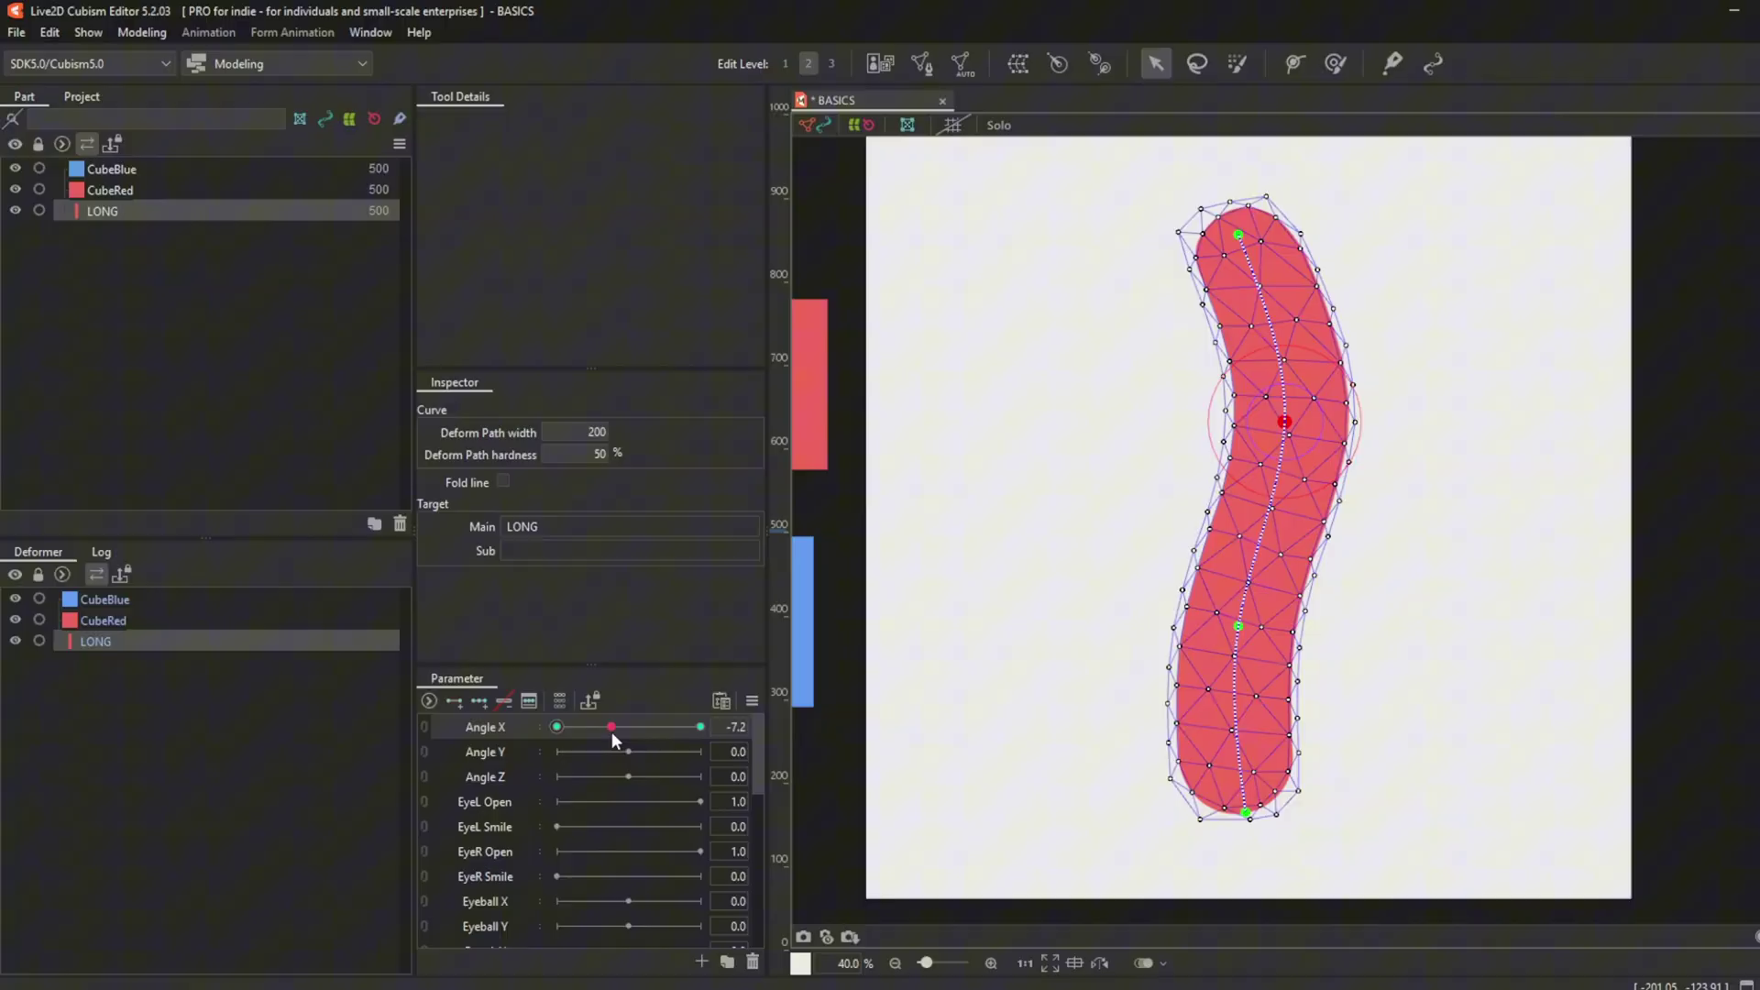
click(759, 729)
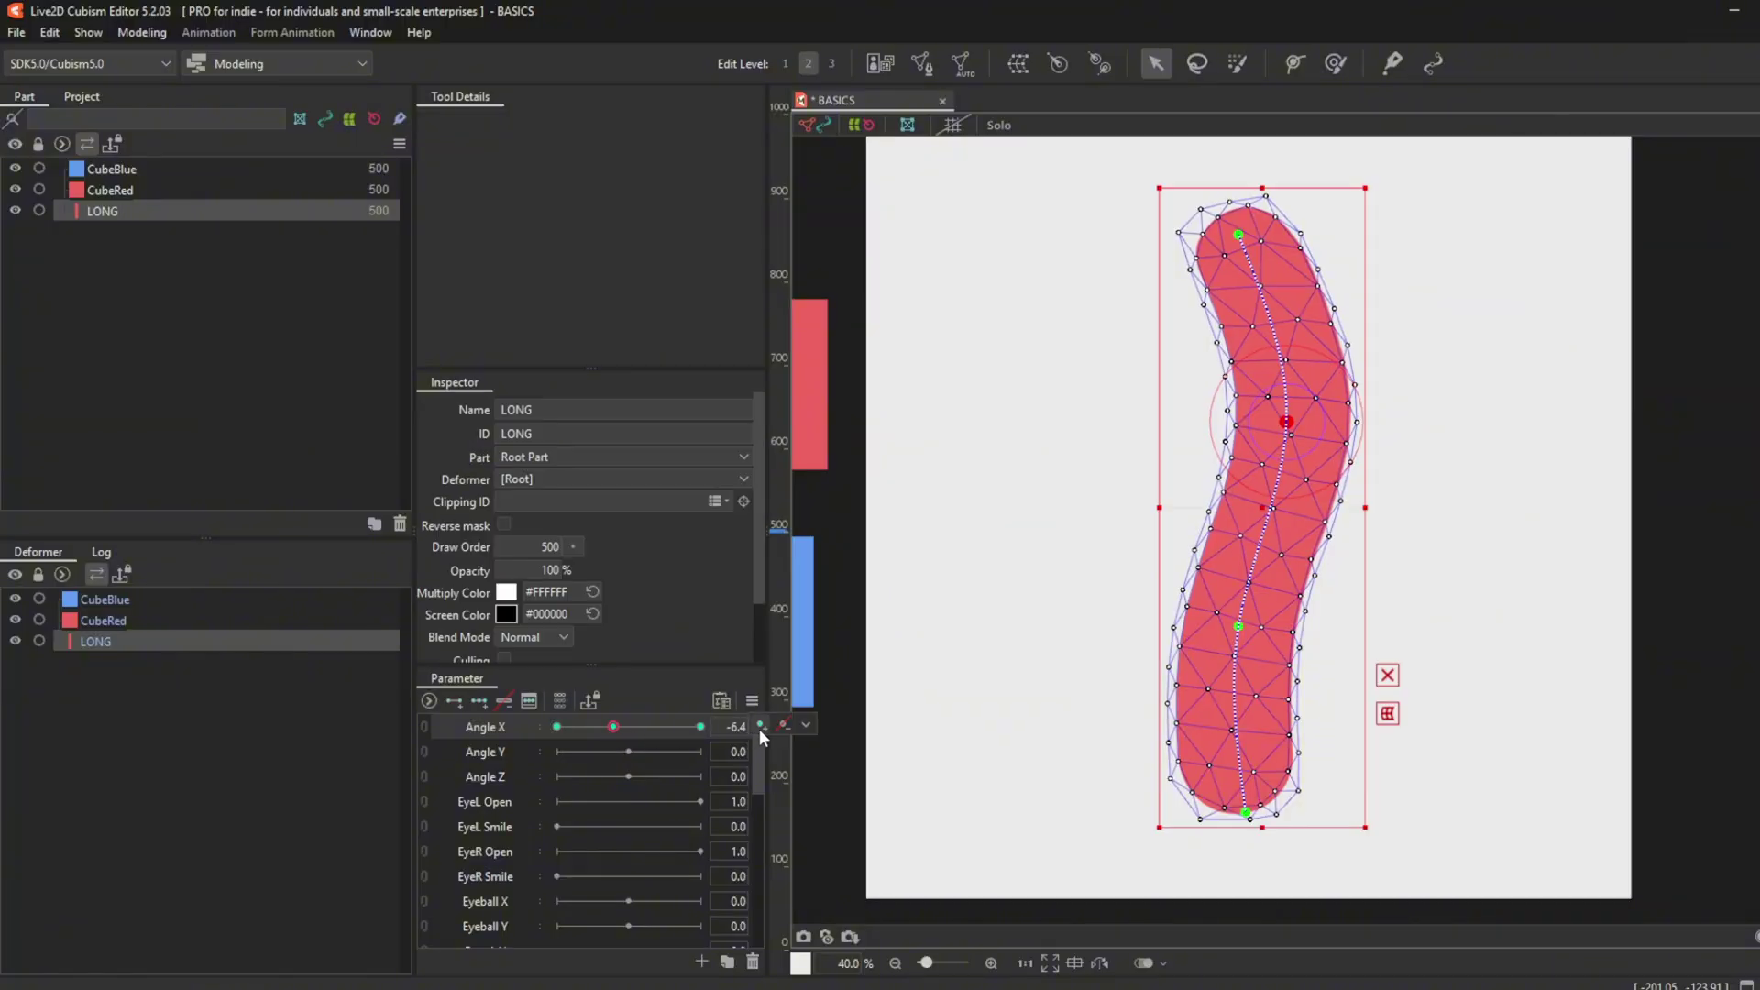
drag(635, 728, 665, 727)
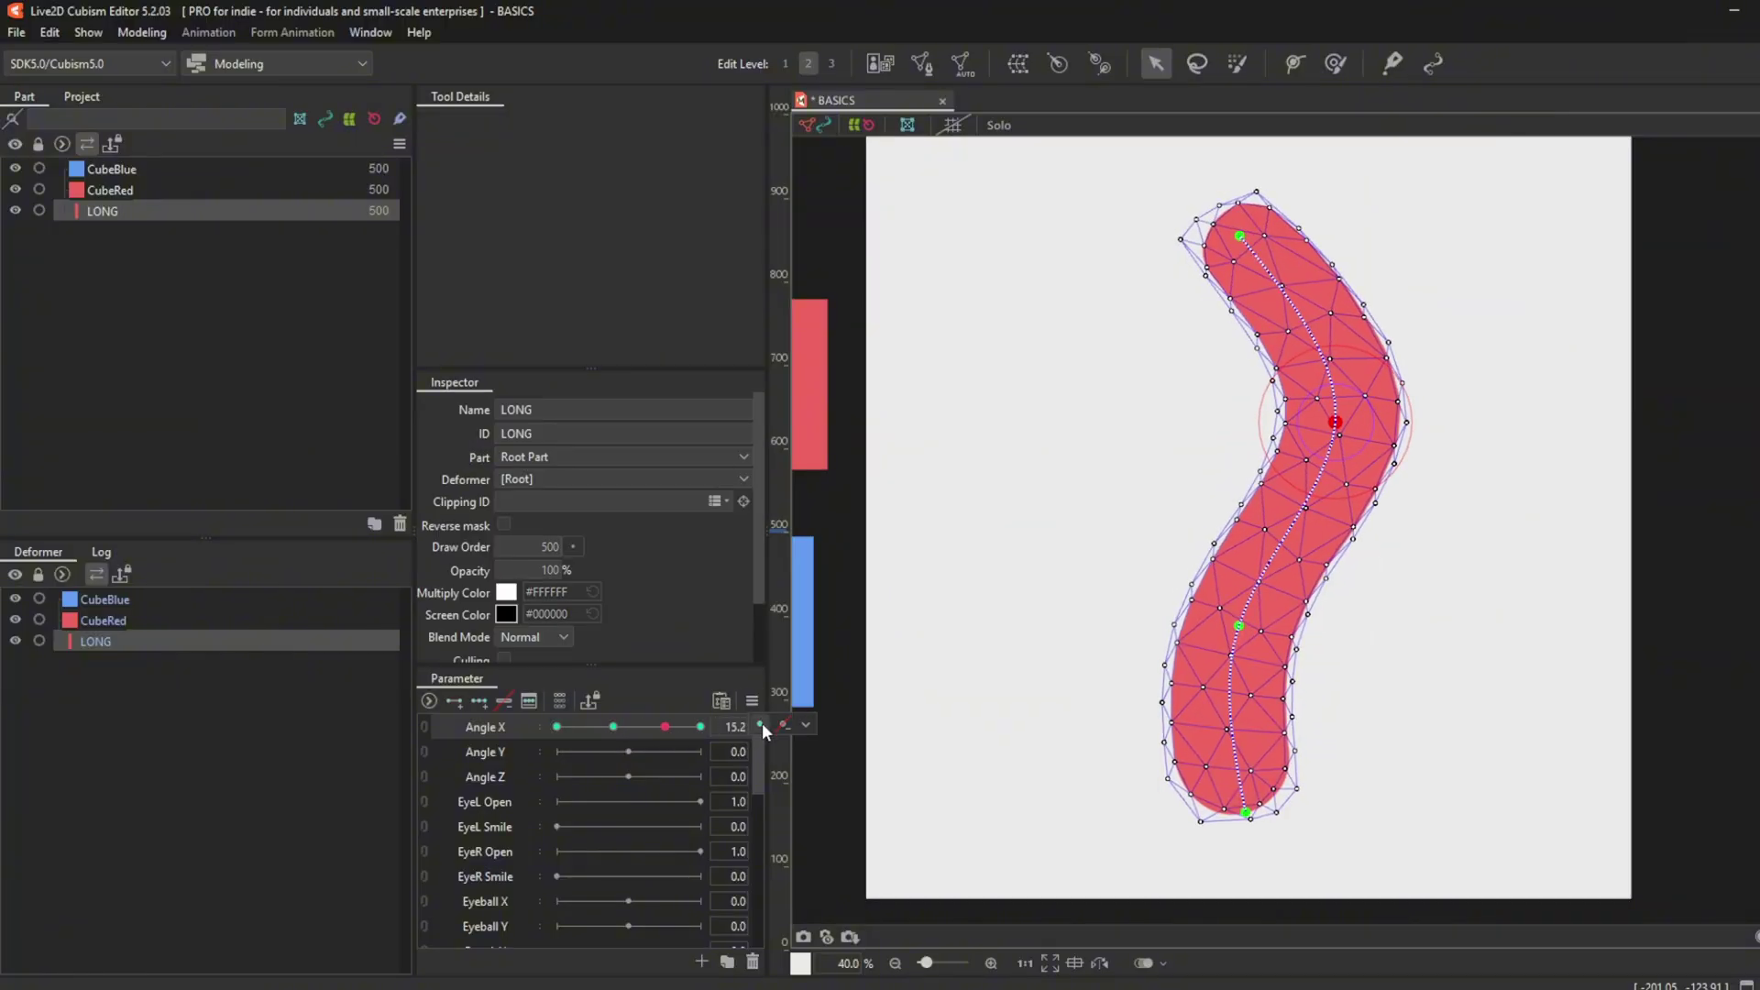
click(762, 722)
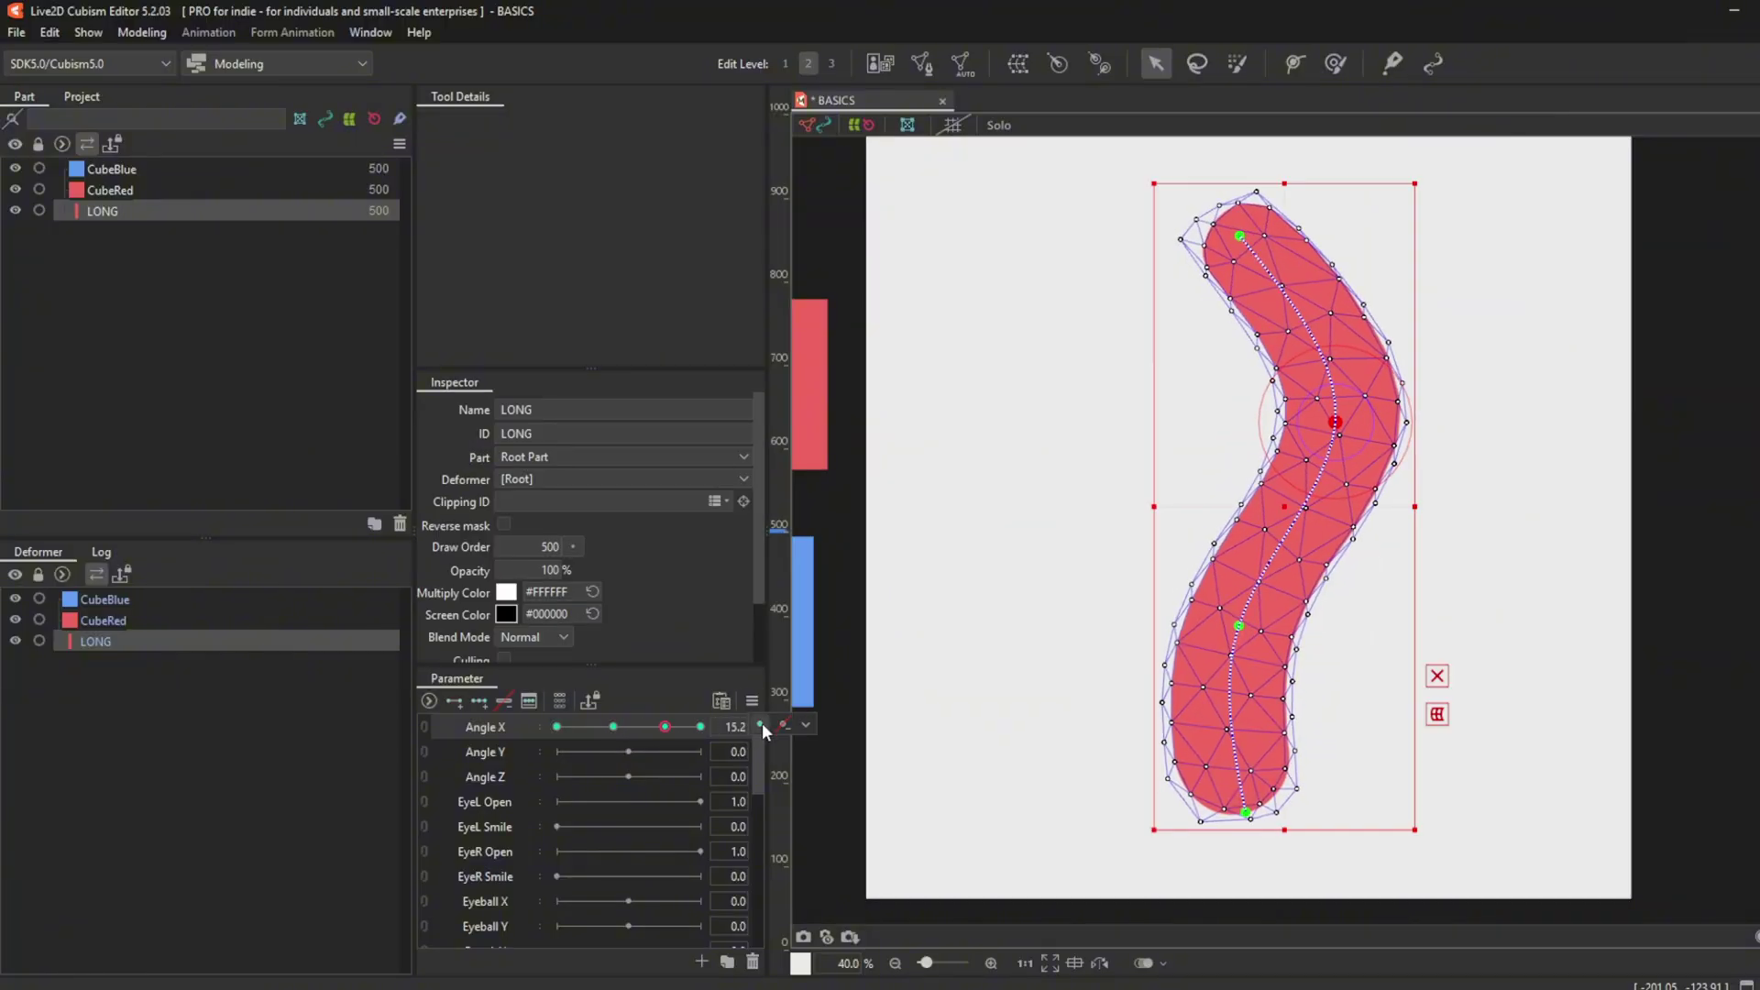
click(509, 702)
click(760, 725)
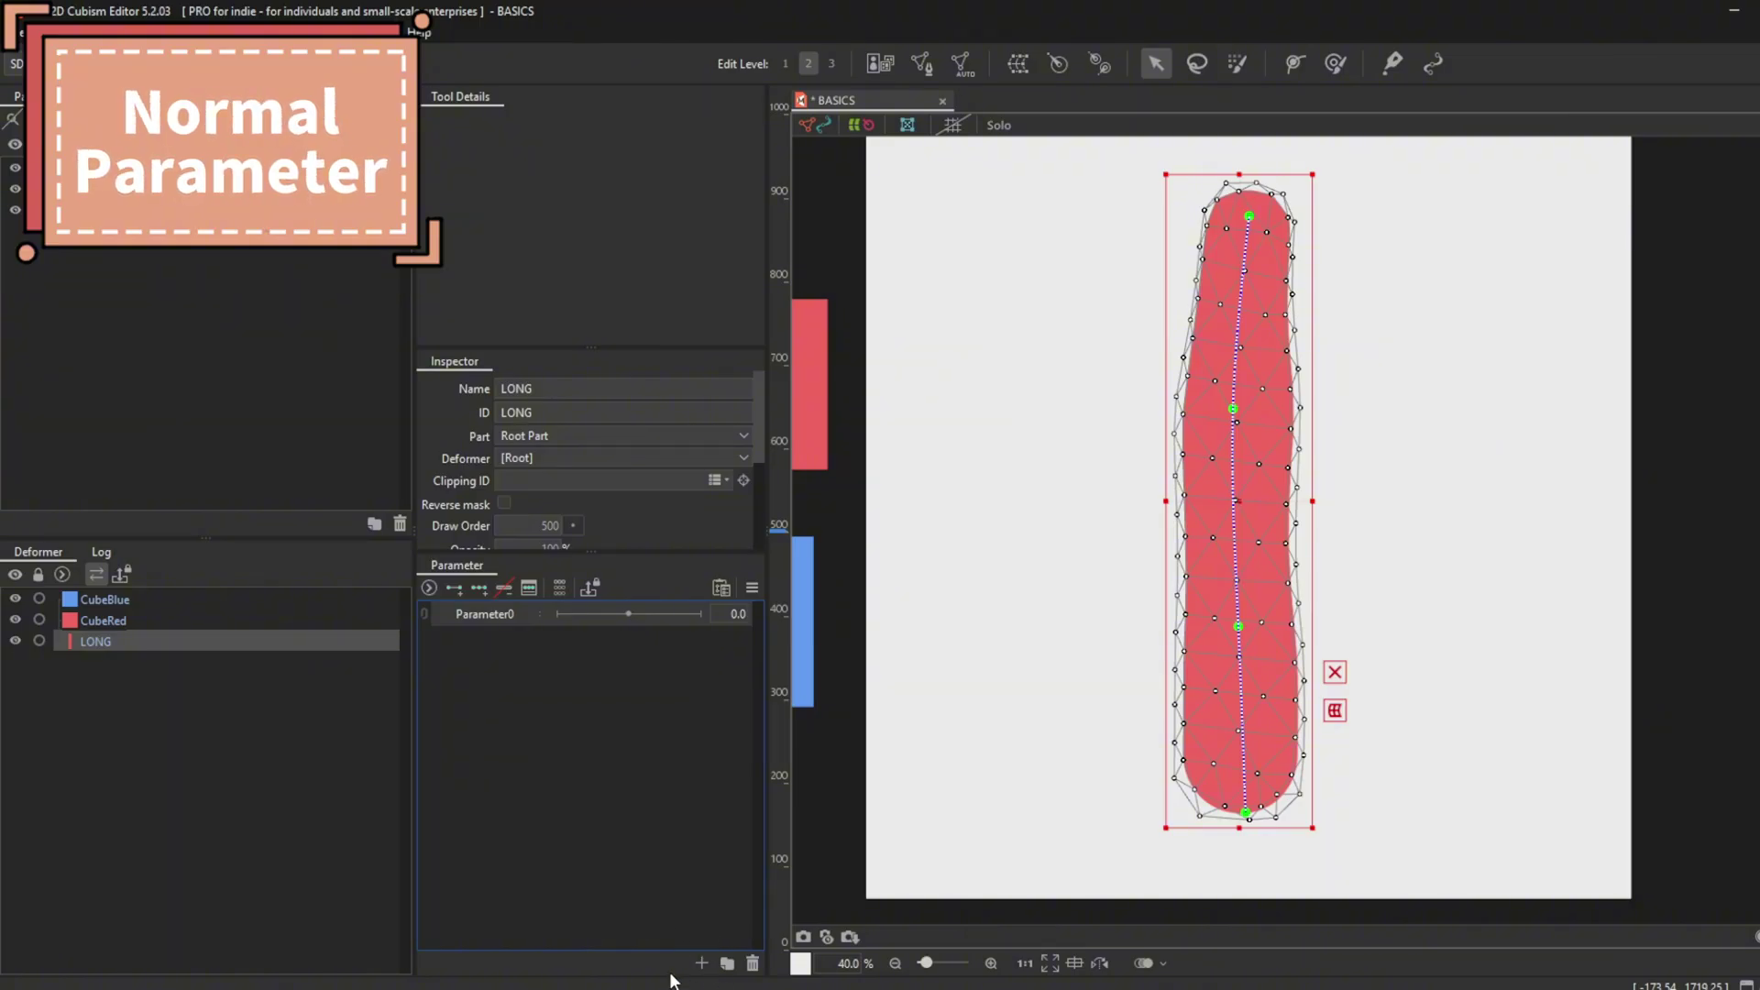
Create Parameter1, link it with Parameter0 as a 2D parameter, and add 3×3 keys.
click(702, 962)
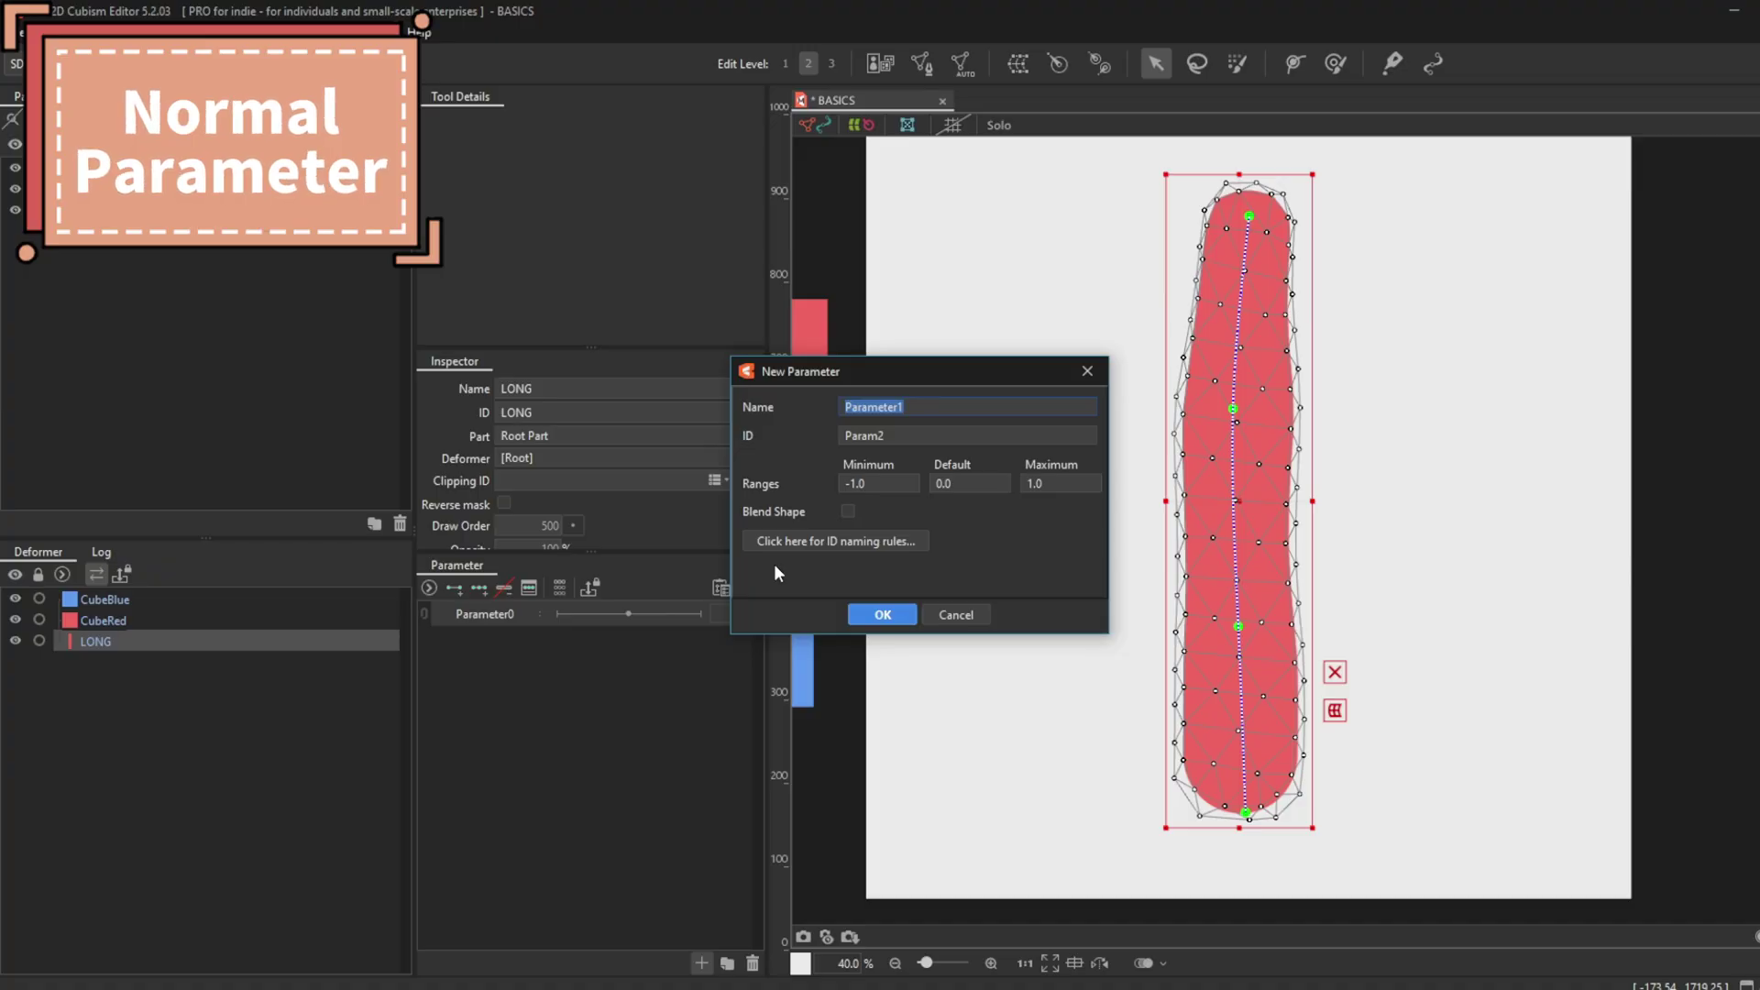
click(864, 618)
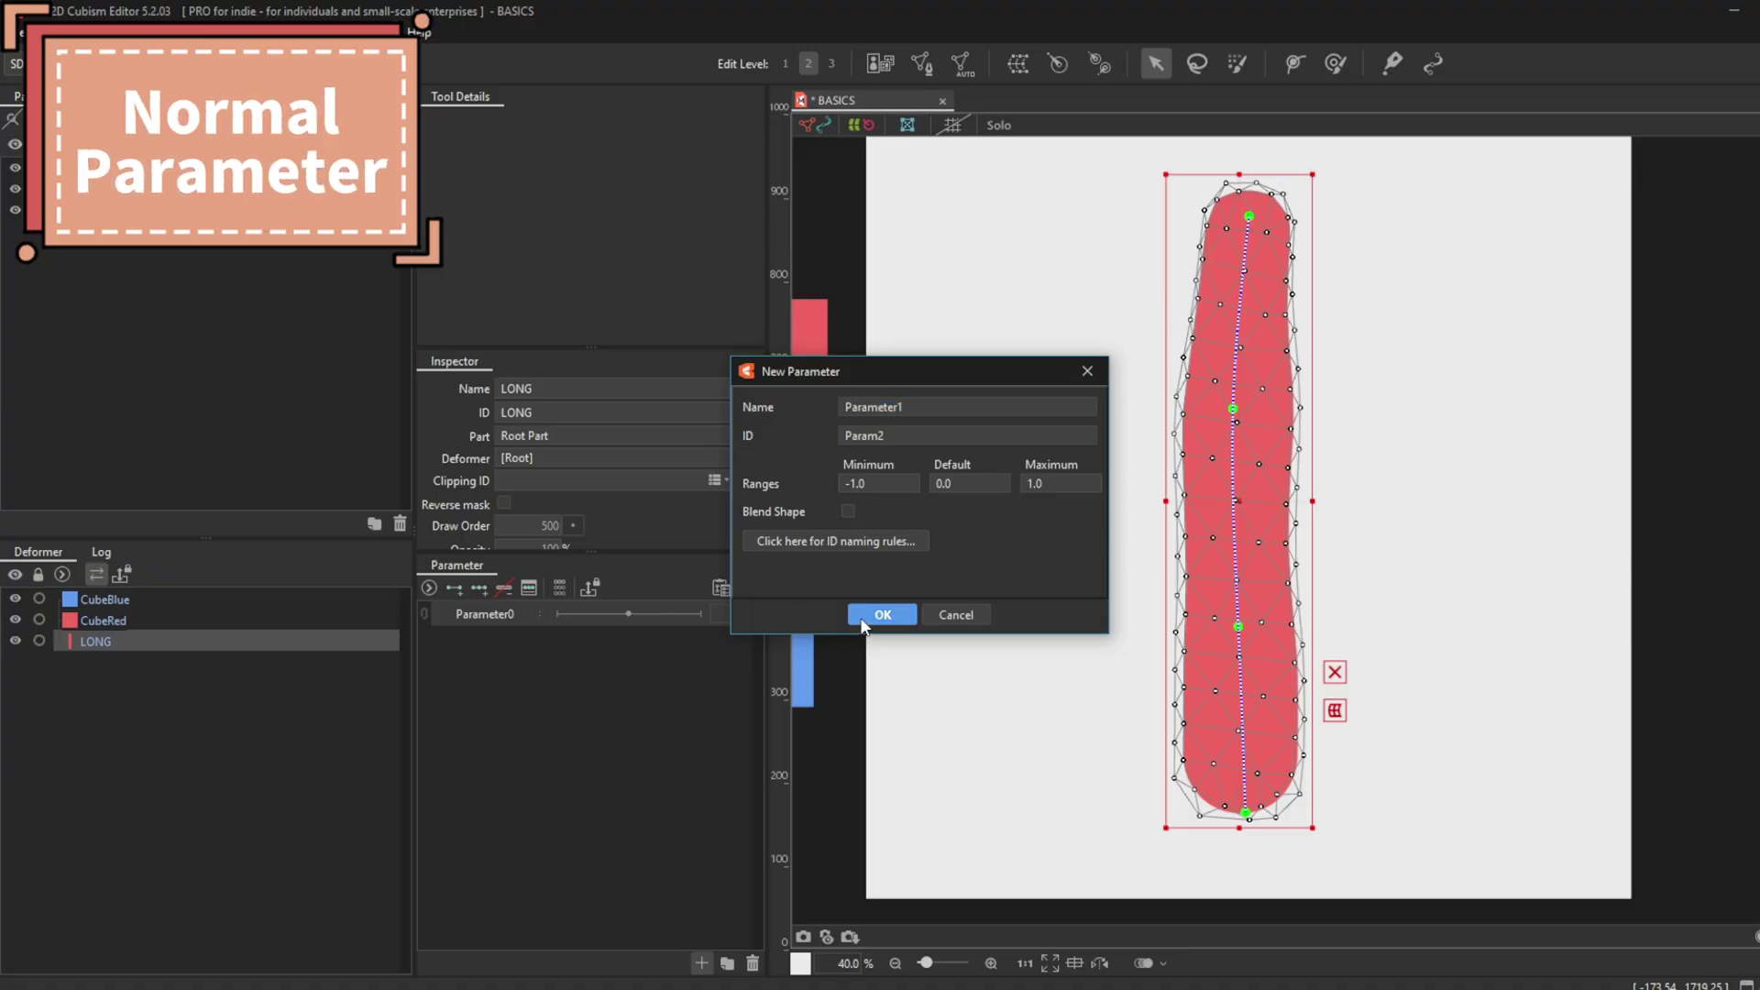
click(424, 621)
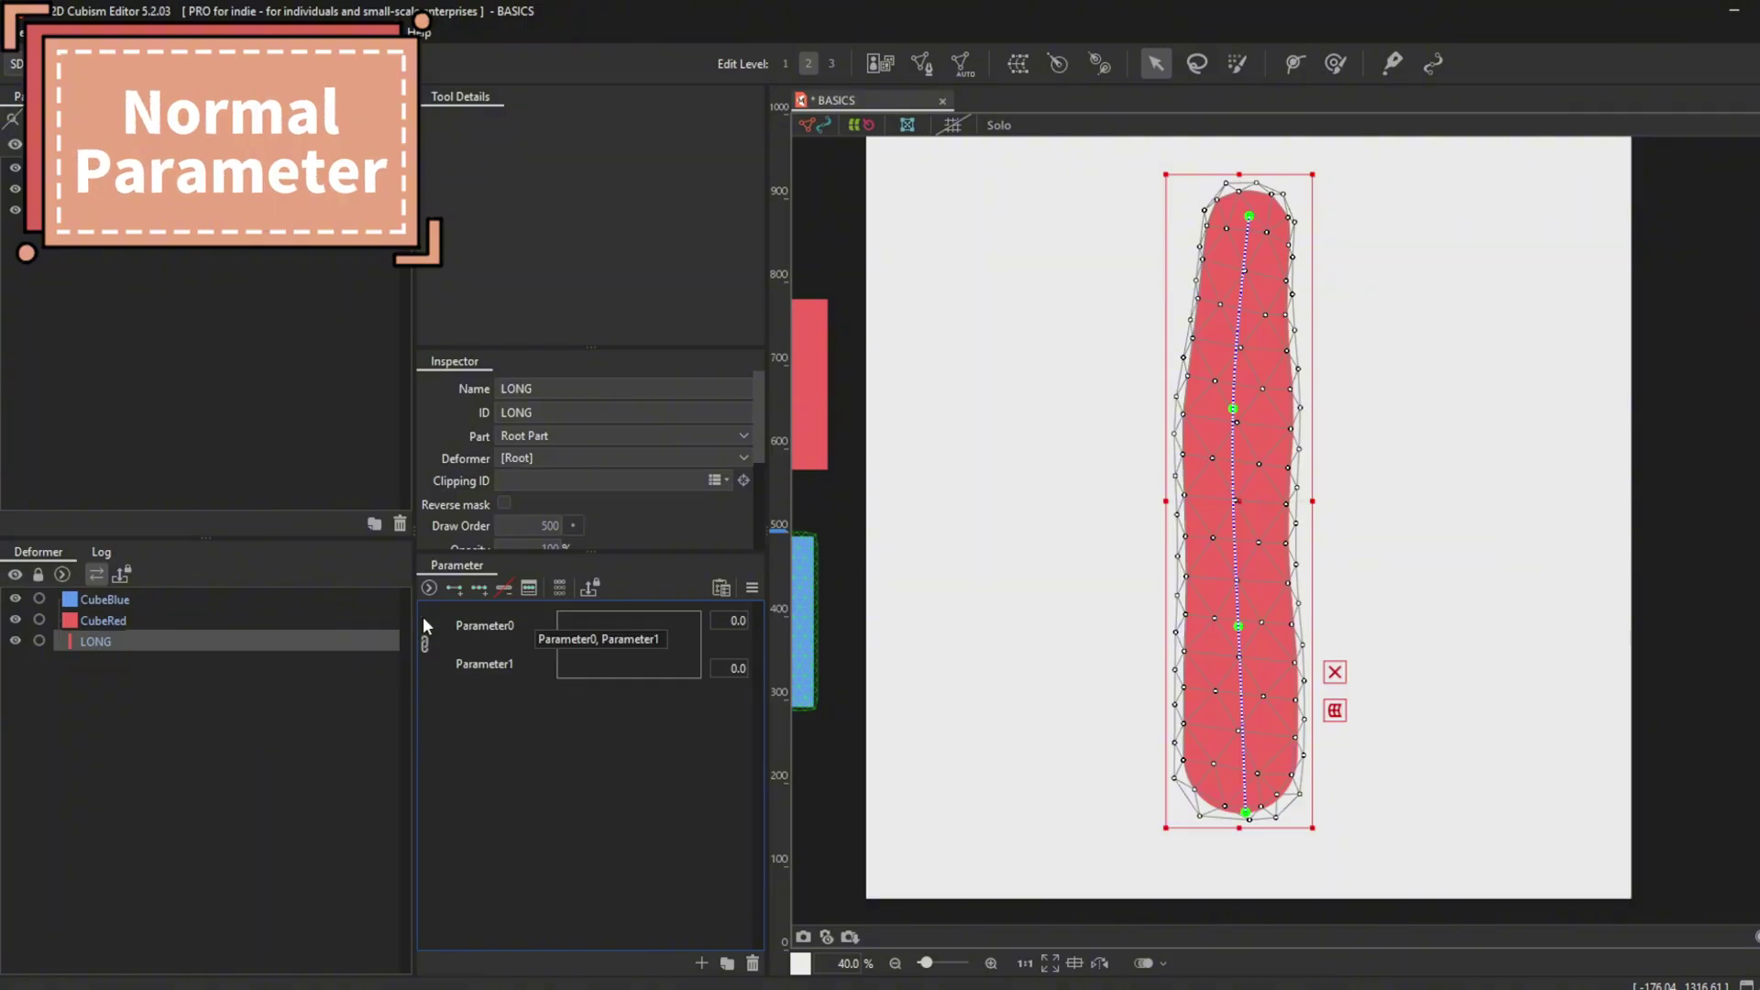
click(475, 588)
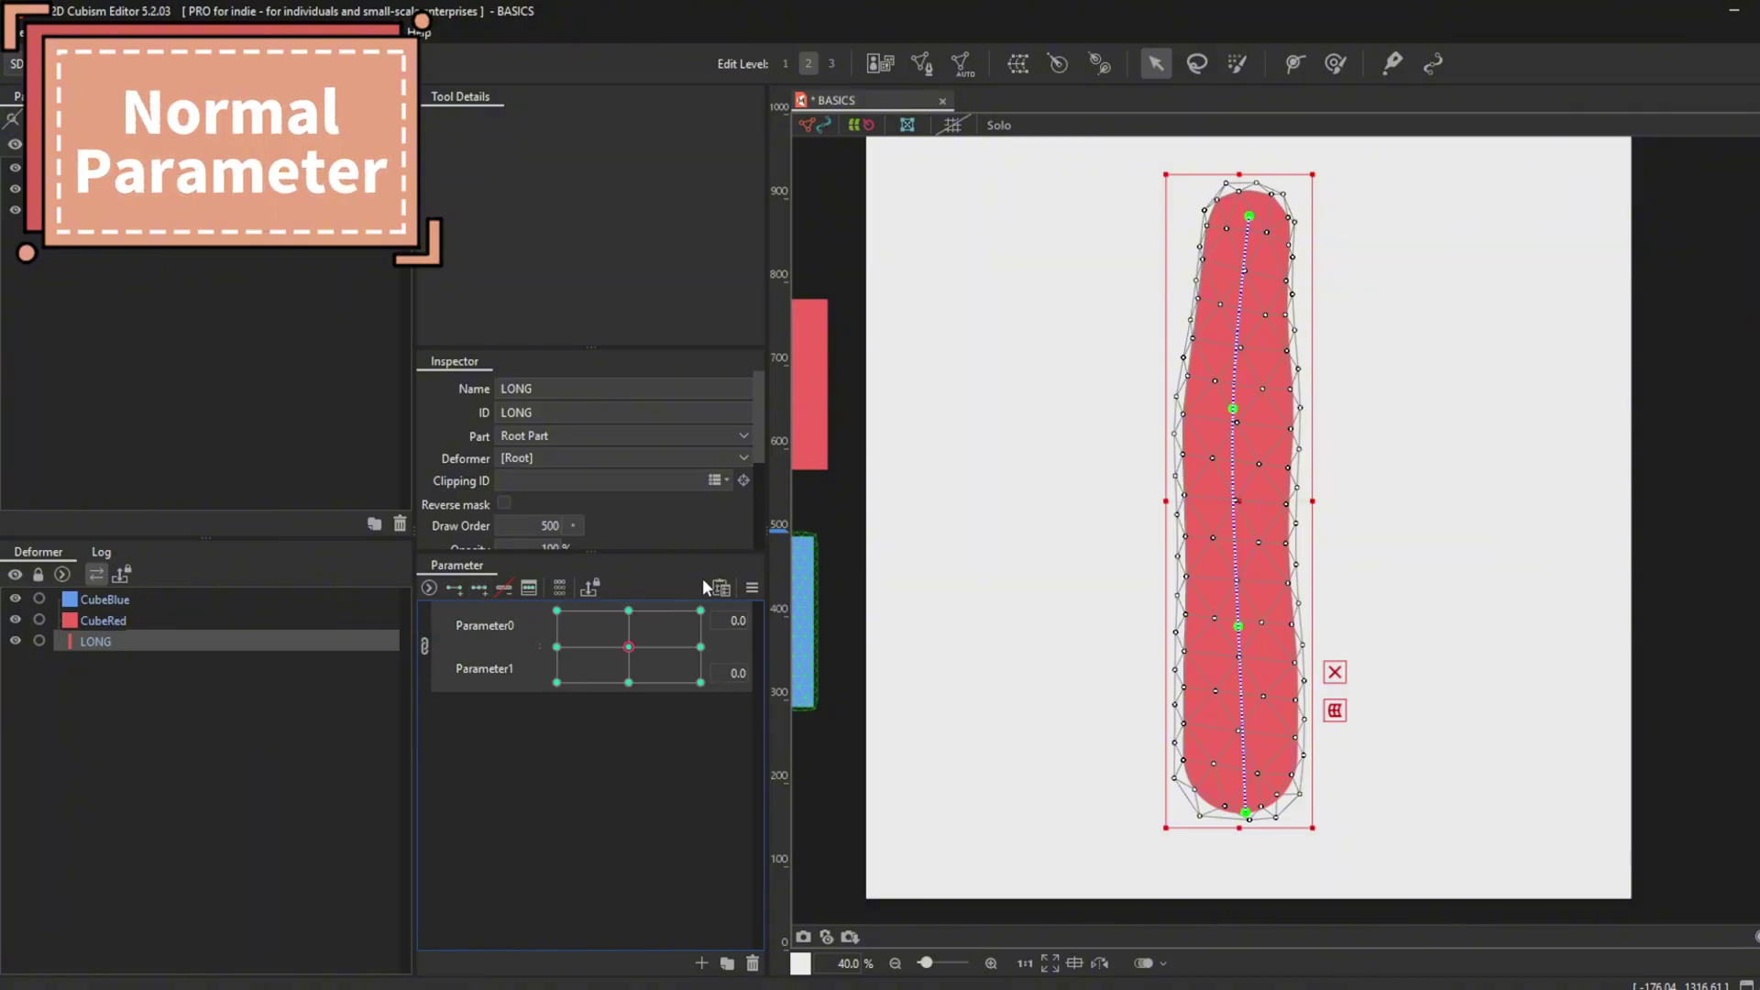
Synthesize the corner keys from Parameter0 and Parameter1, then add a new Parameter2.
click(751, 587)
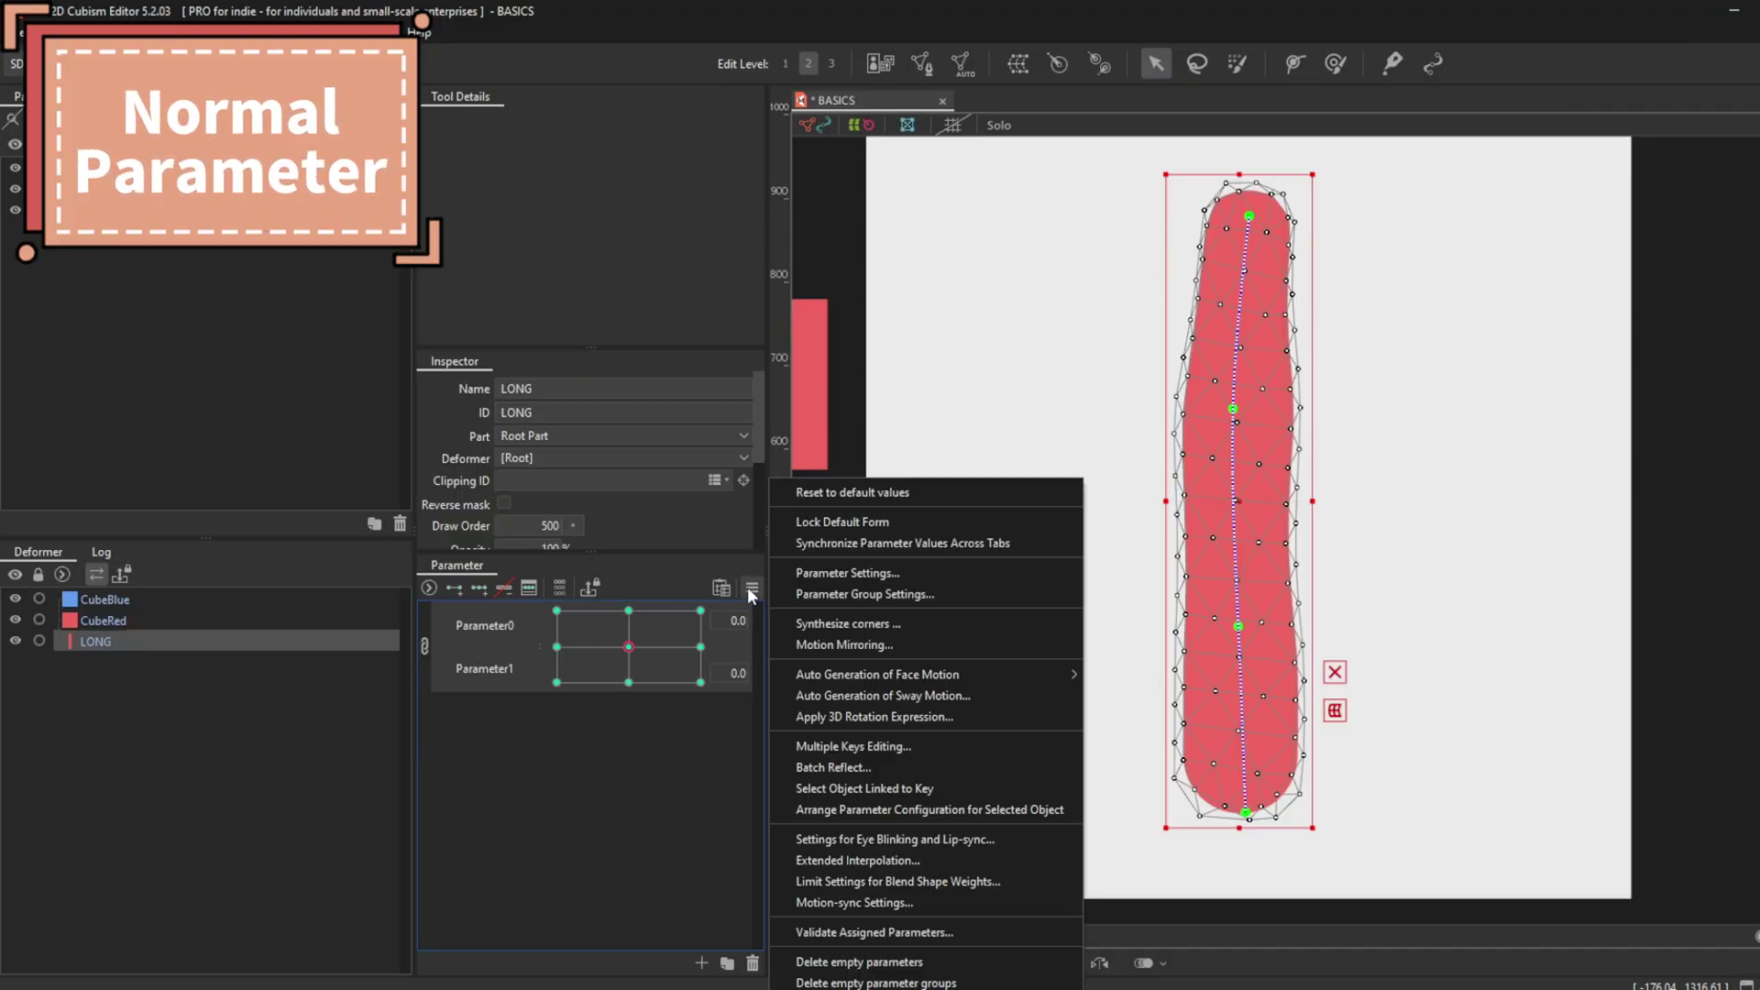
click(798, 624)
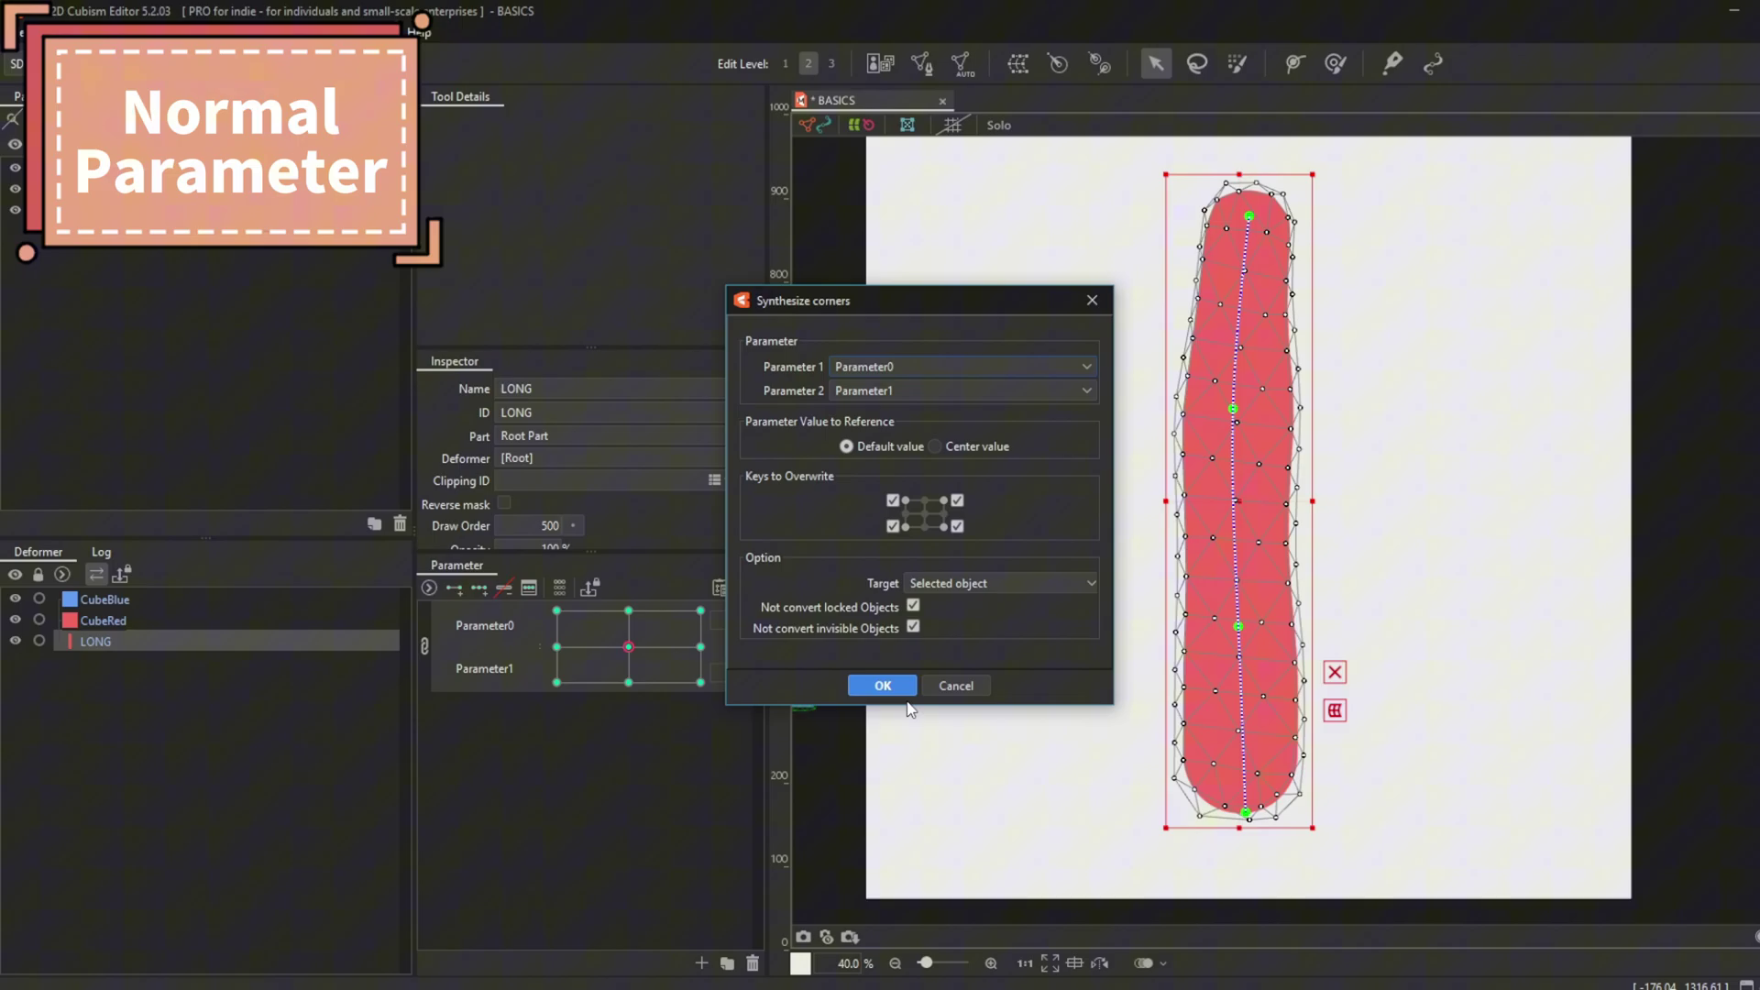
click(1081, 368)
click(1080, 367)
click(1073, 387)
click(1072, 387)
click(880, 686)
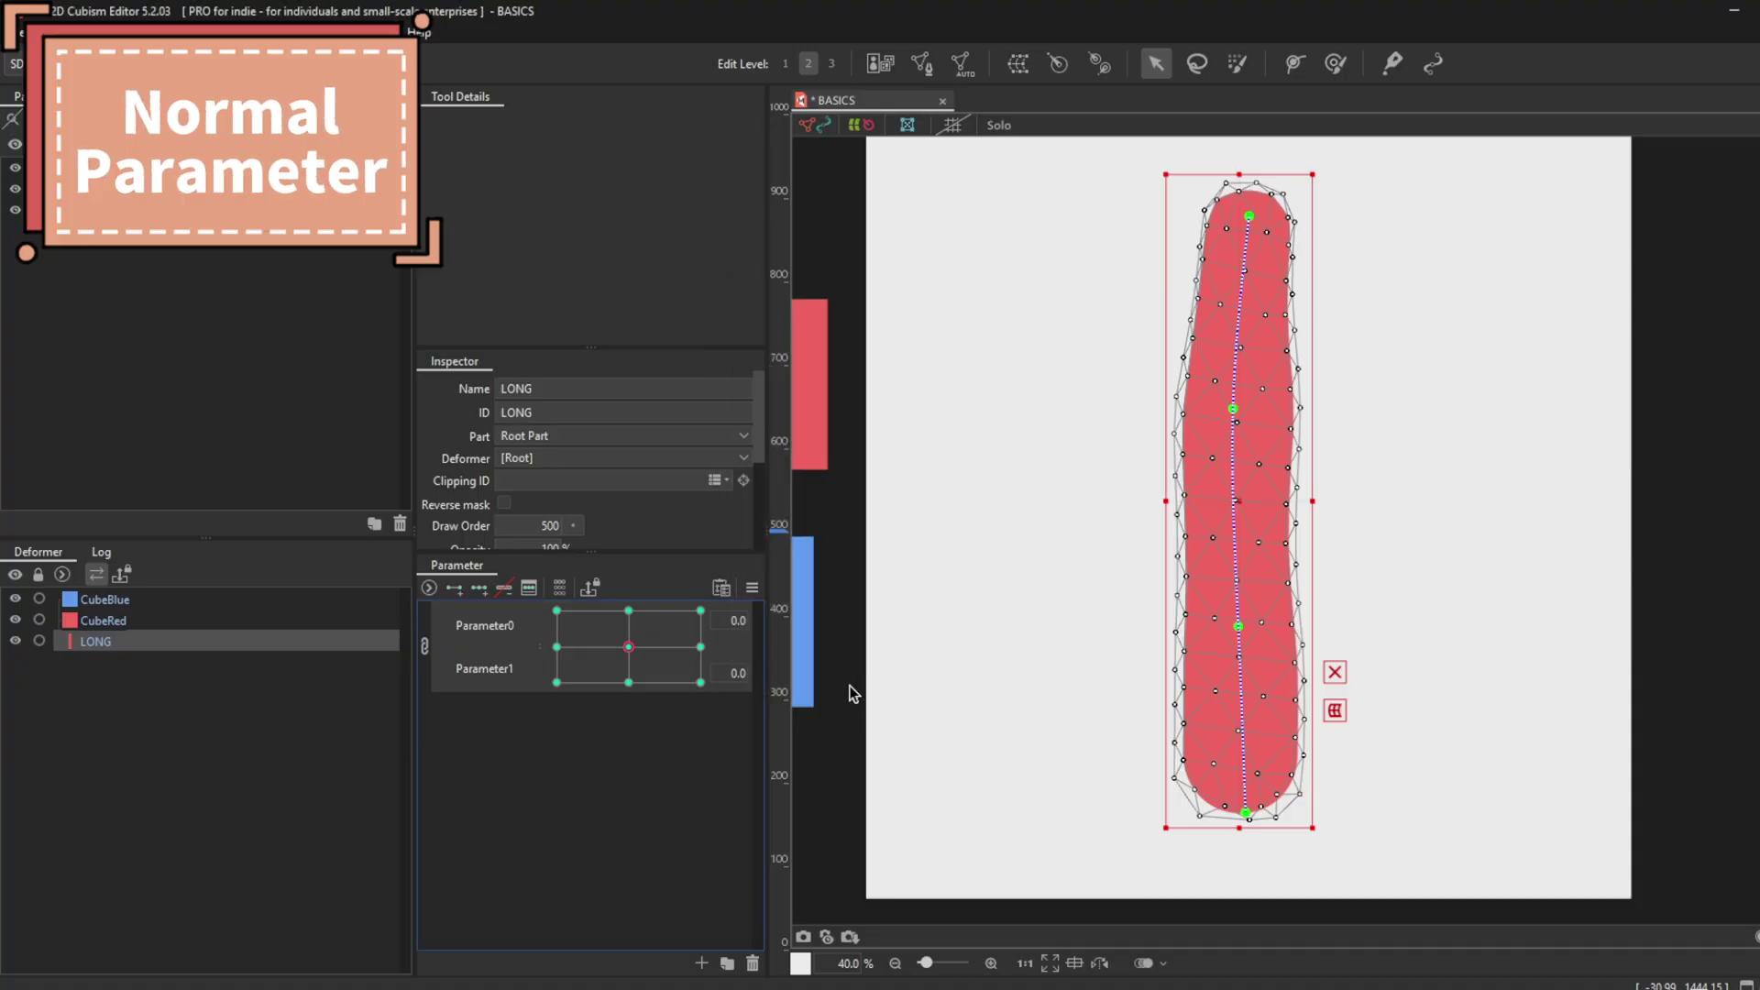
click(701, 963)
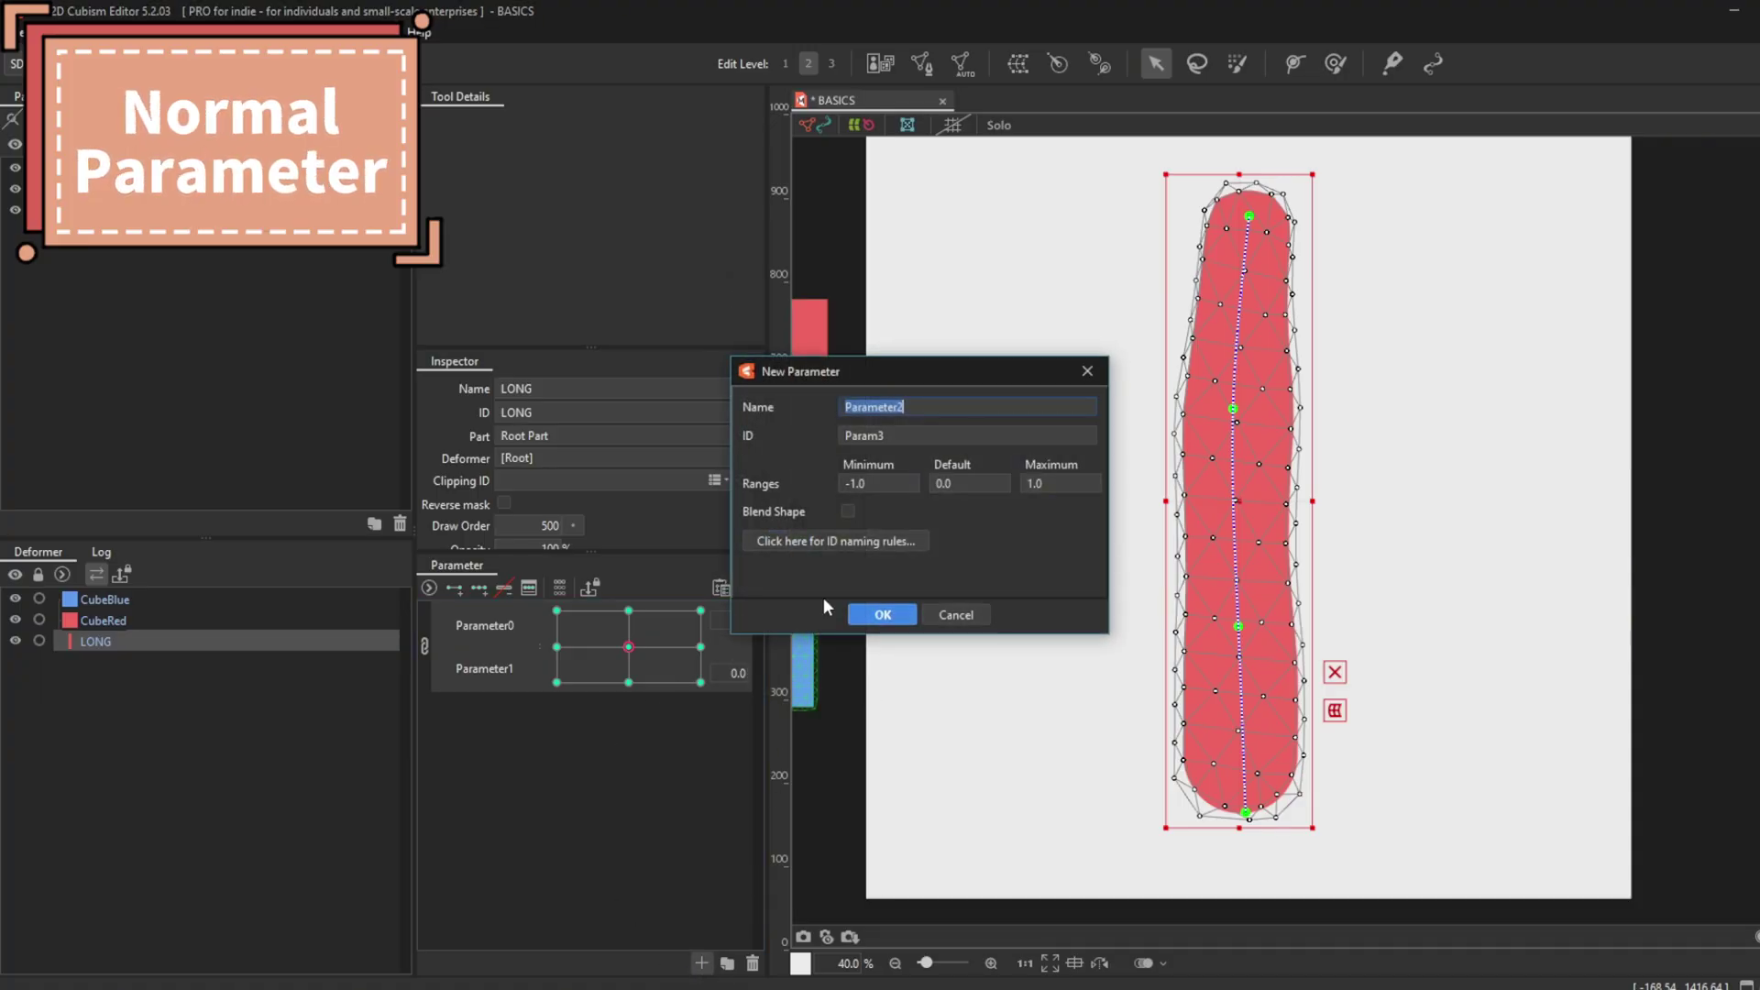
click(885, 616)
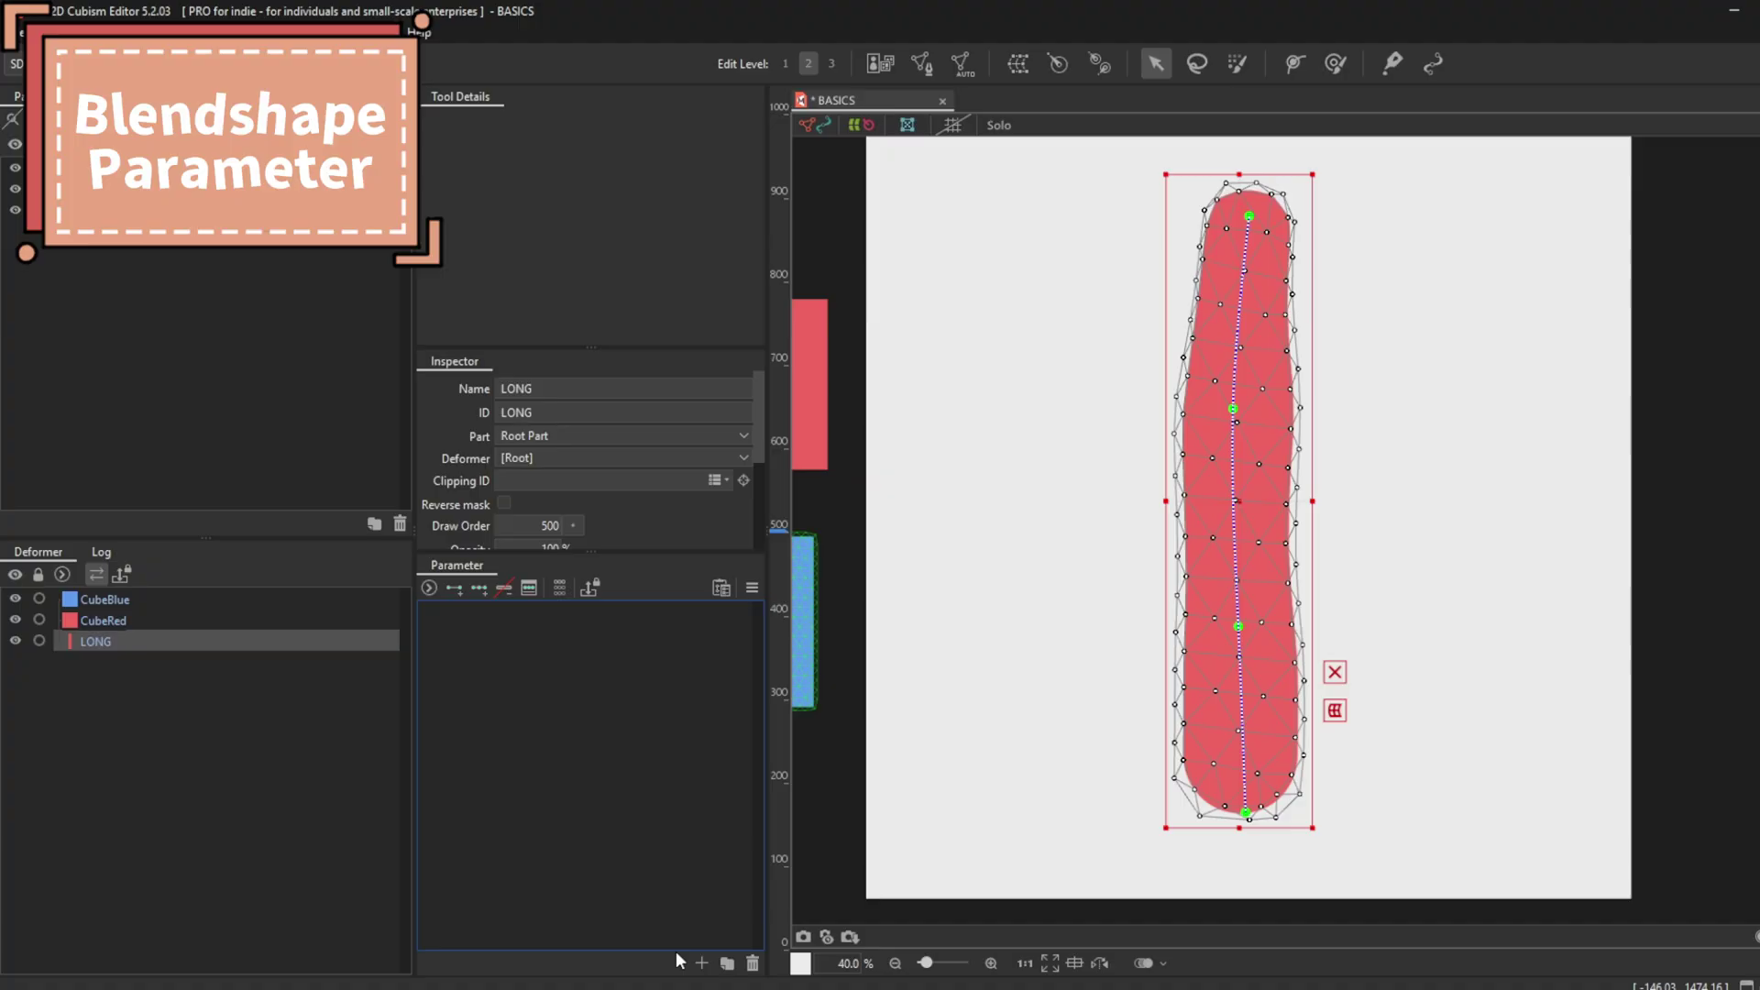
Create blend shape parameters Parameter0 and Parameter1, then select Parameter0 in the list.
click(703, 964)
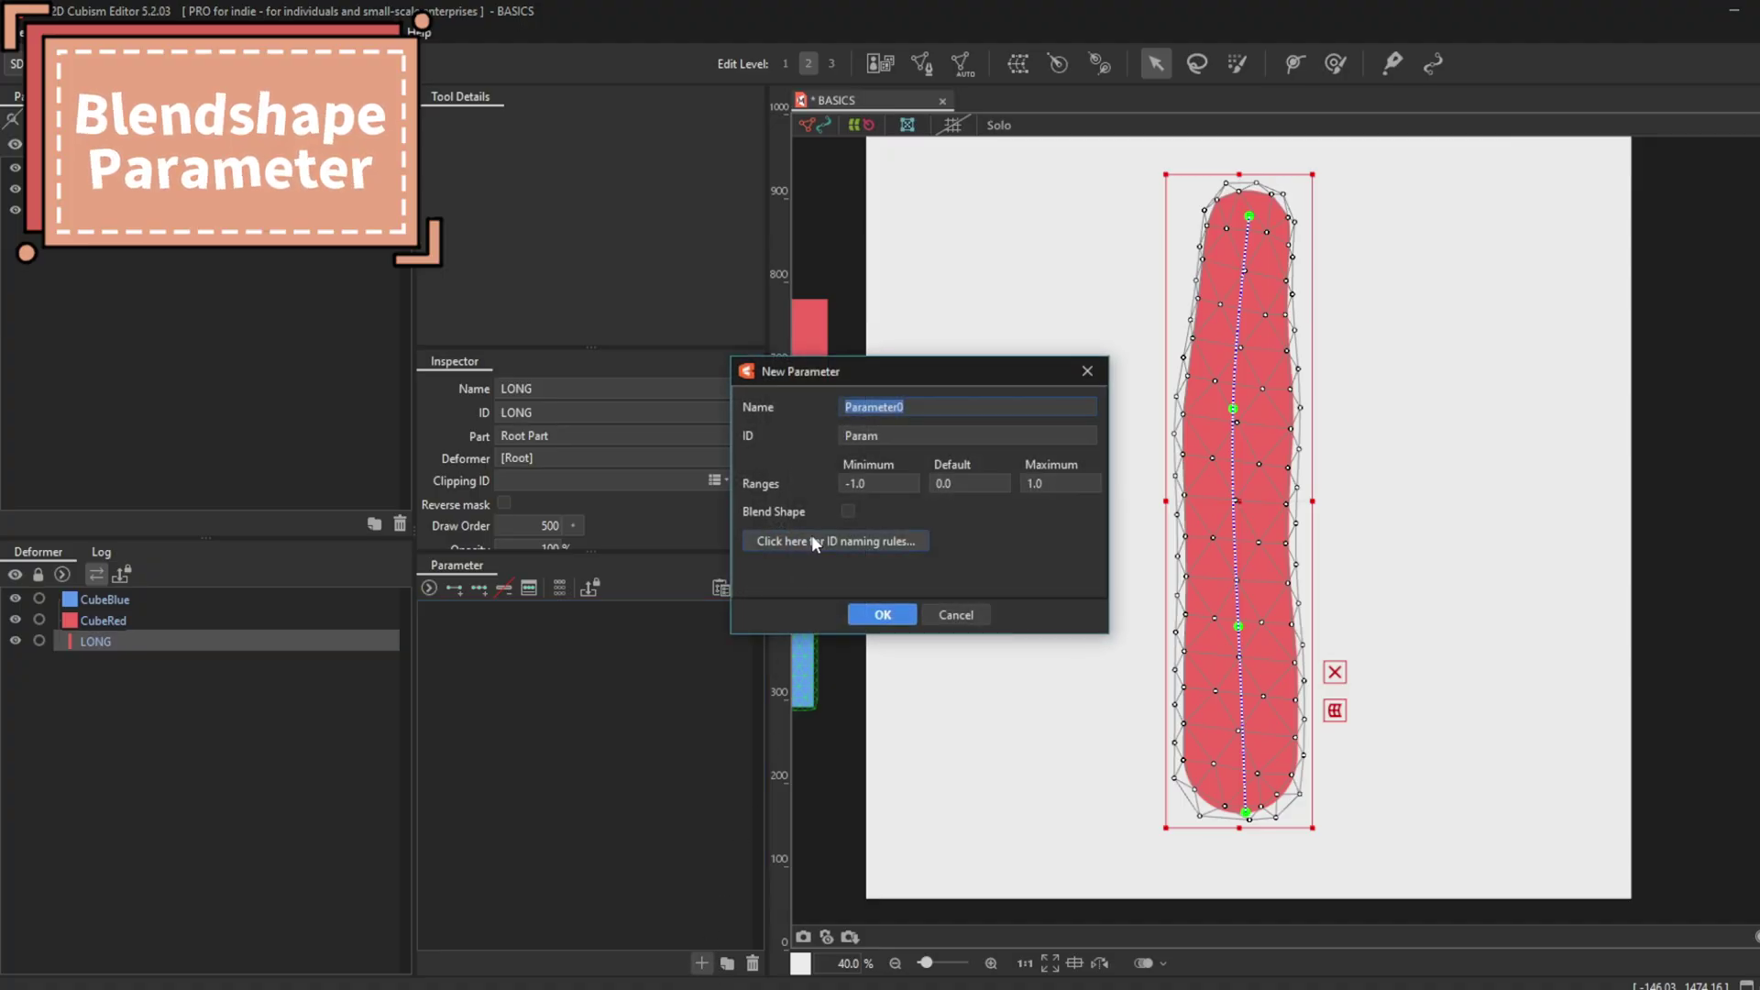
click(843, 516)
click(878, 616)
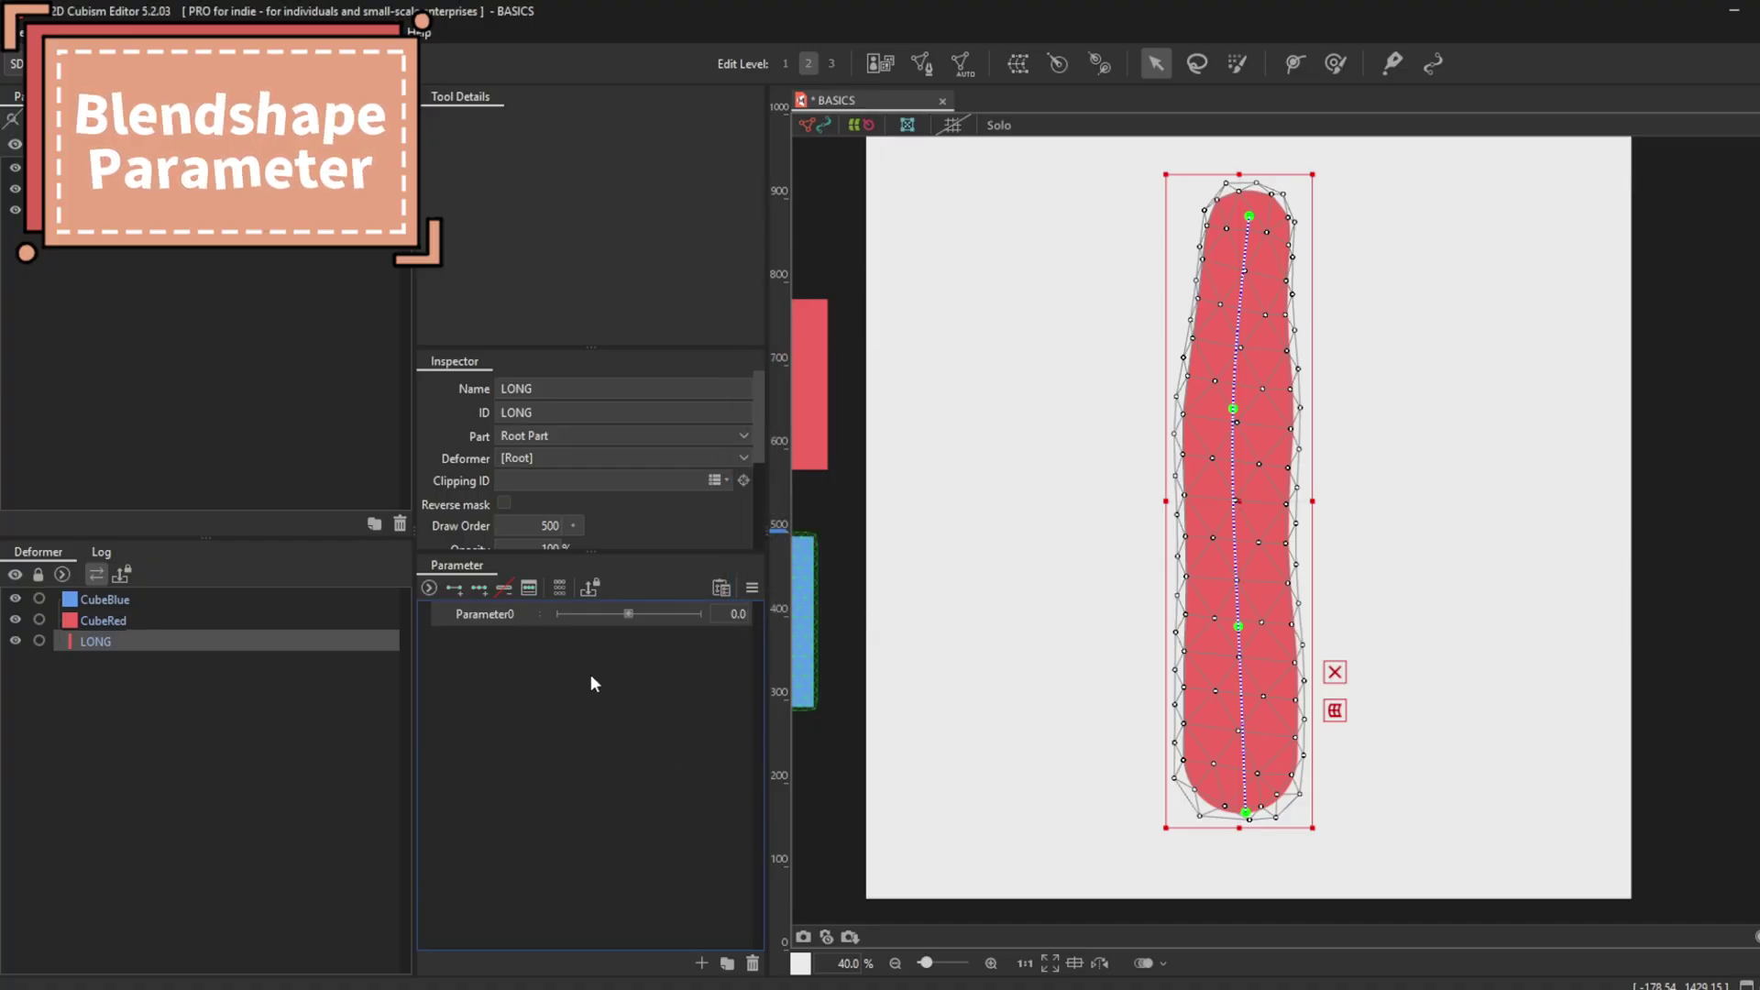
click(701, 962)
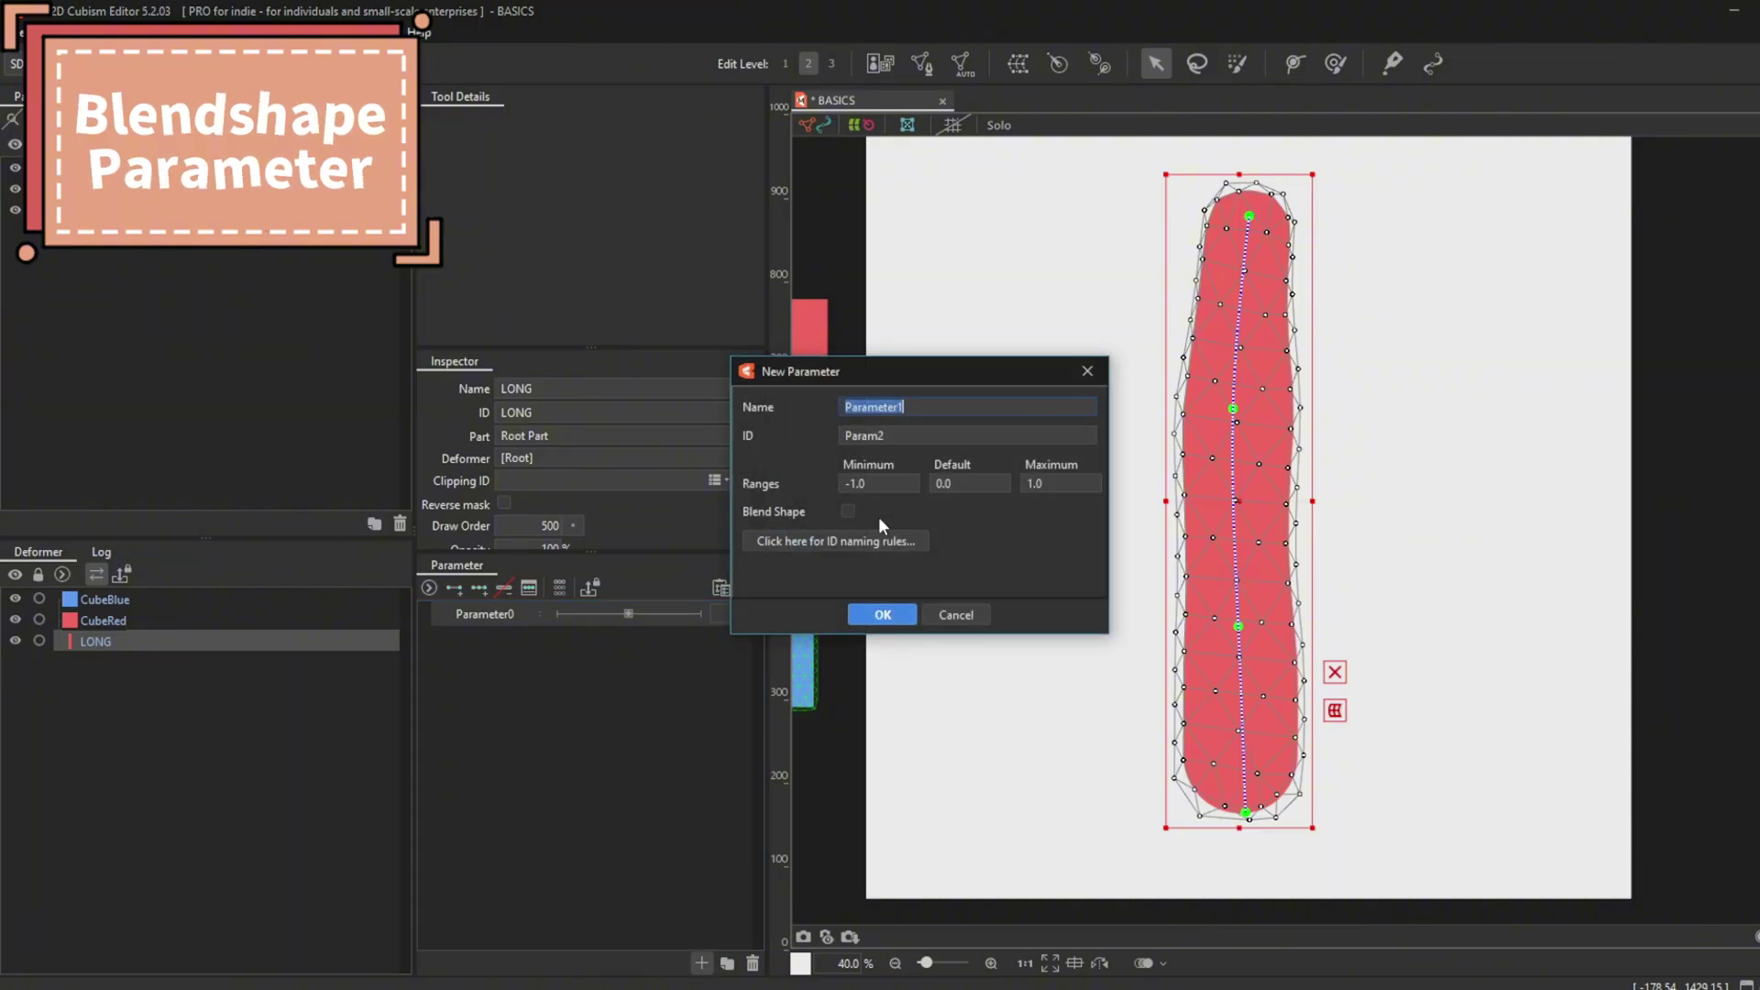
click(848, 510)
click(882, 615)
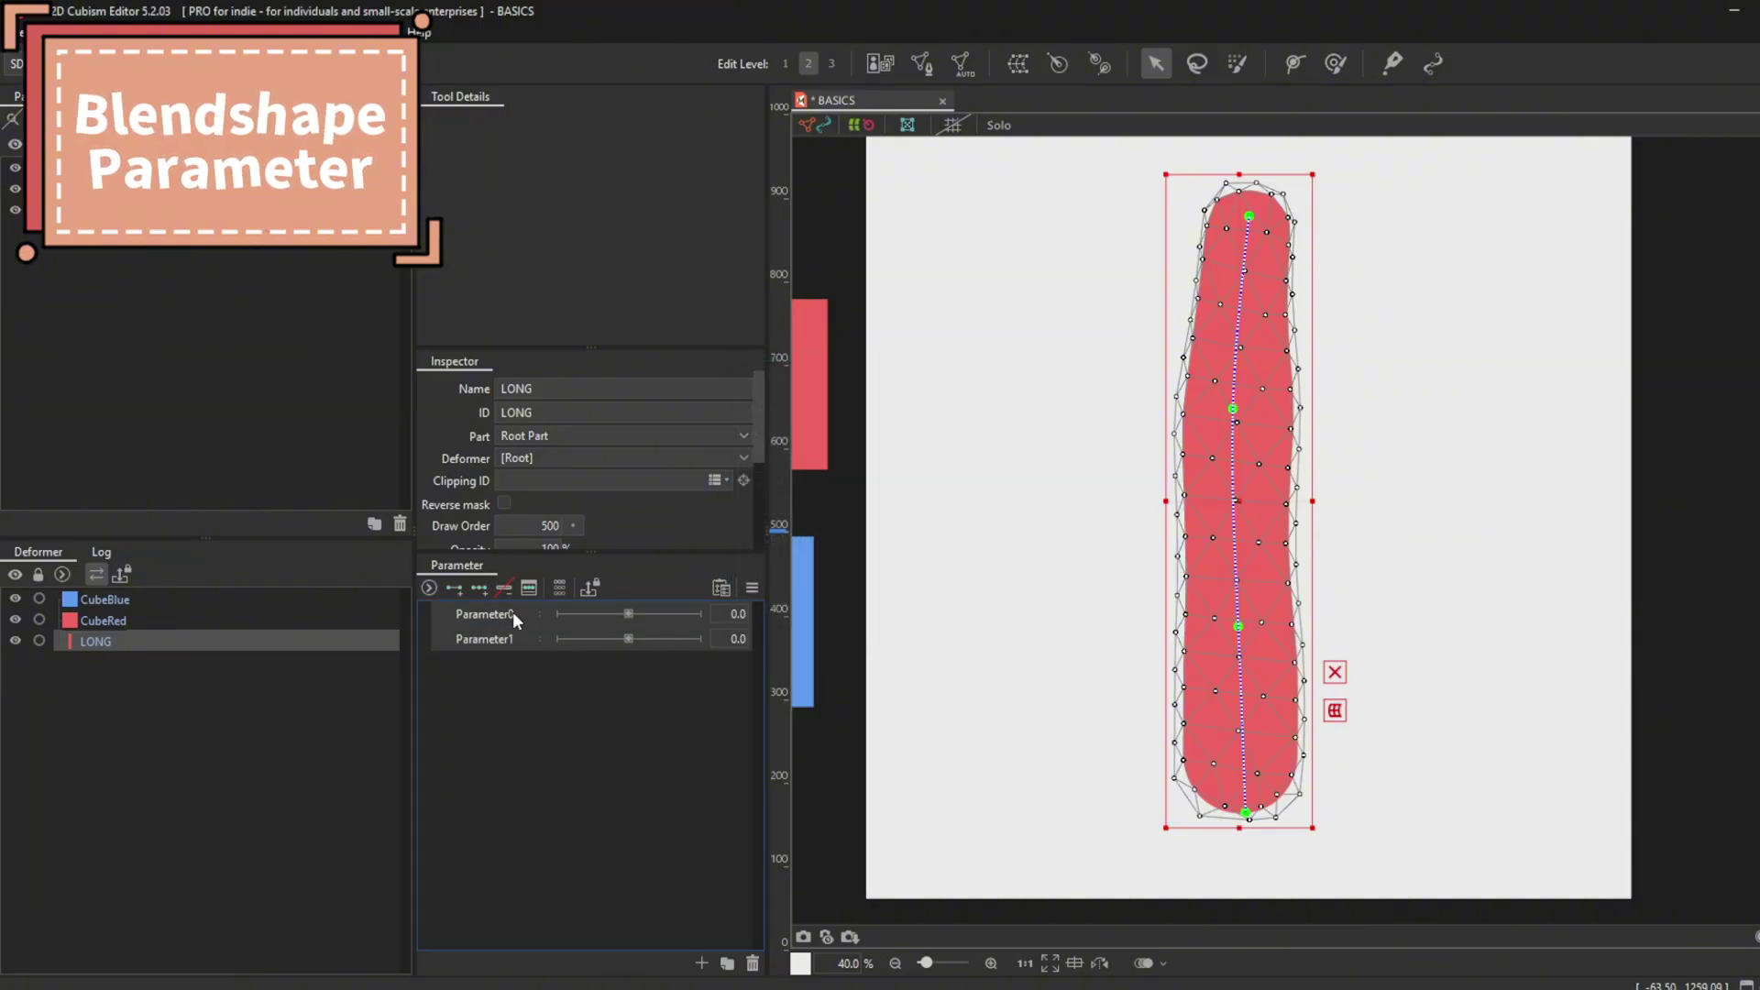
click(447, 624)
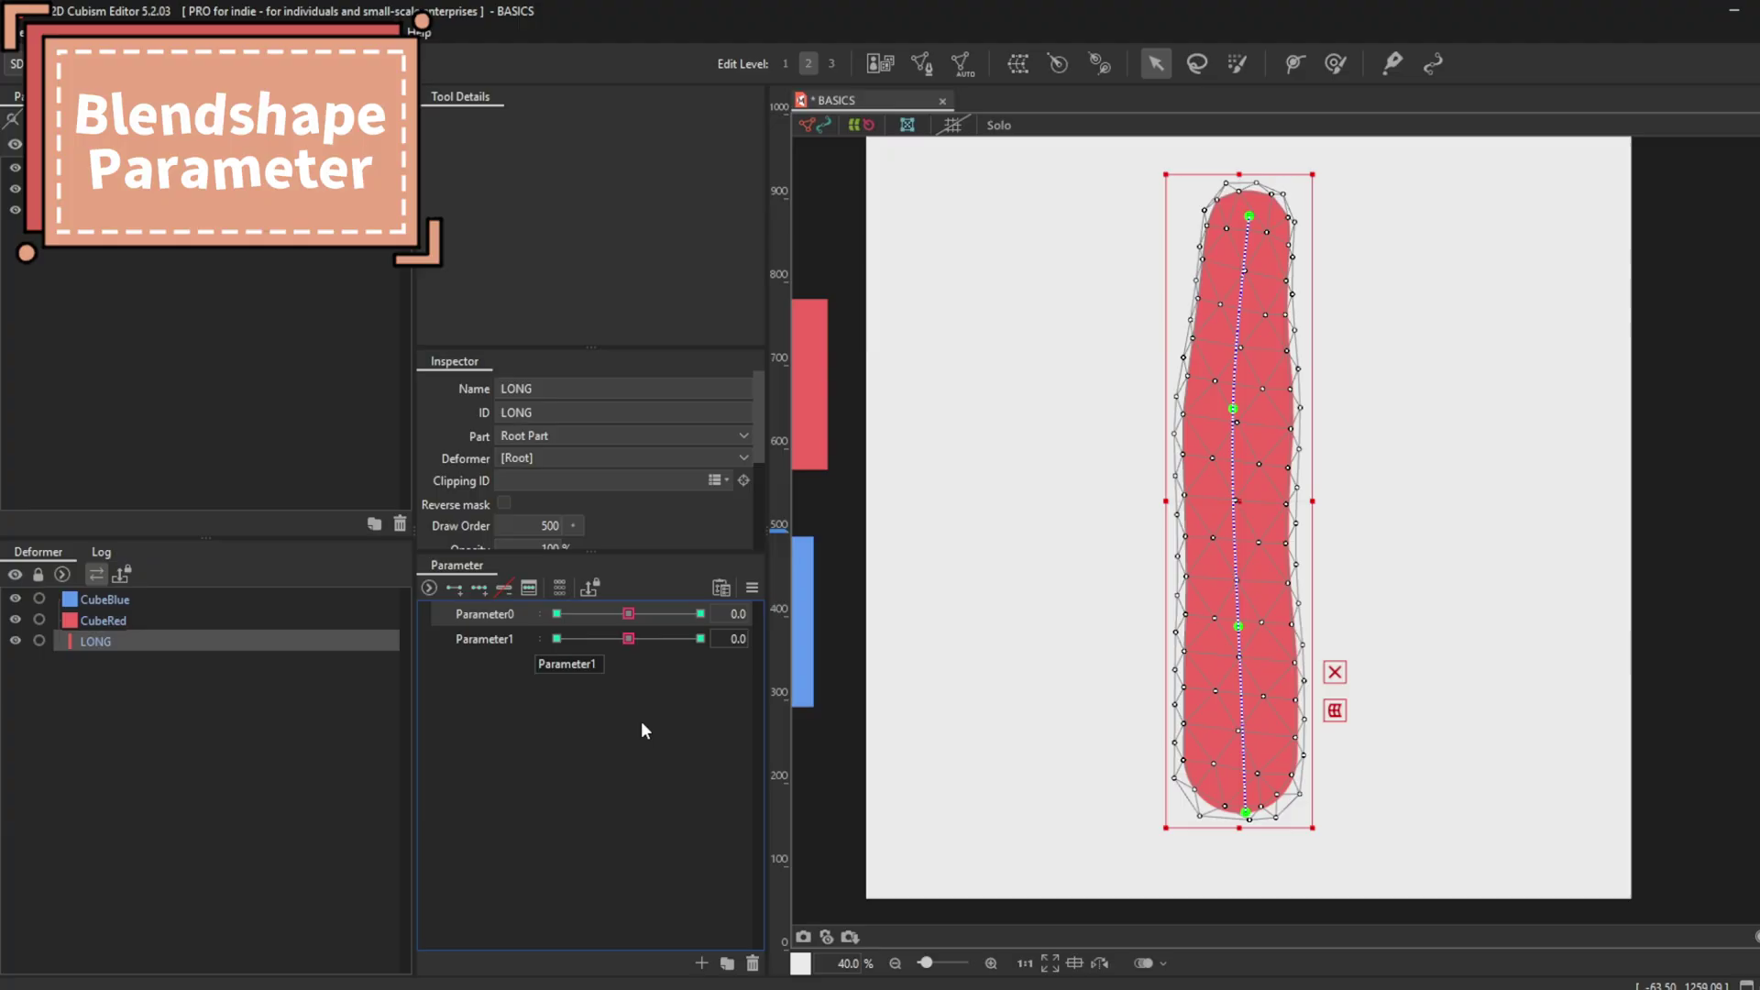
click(752, 590)
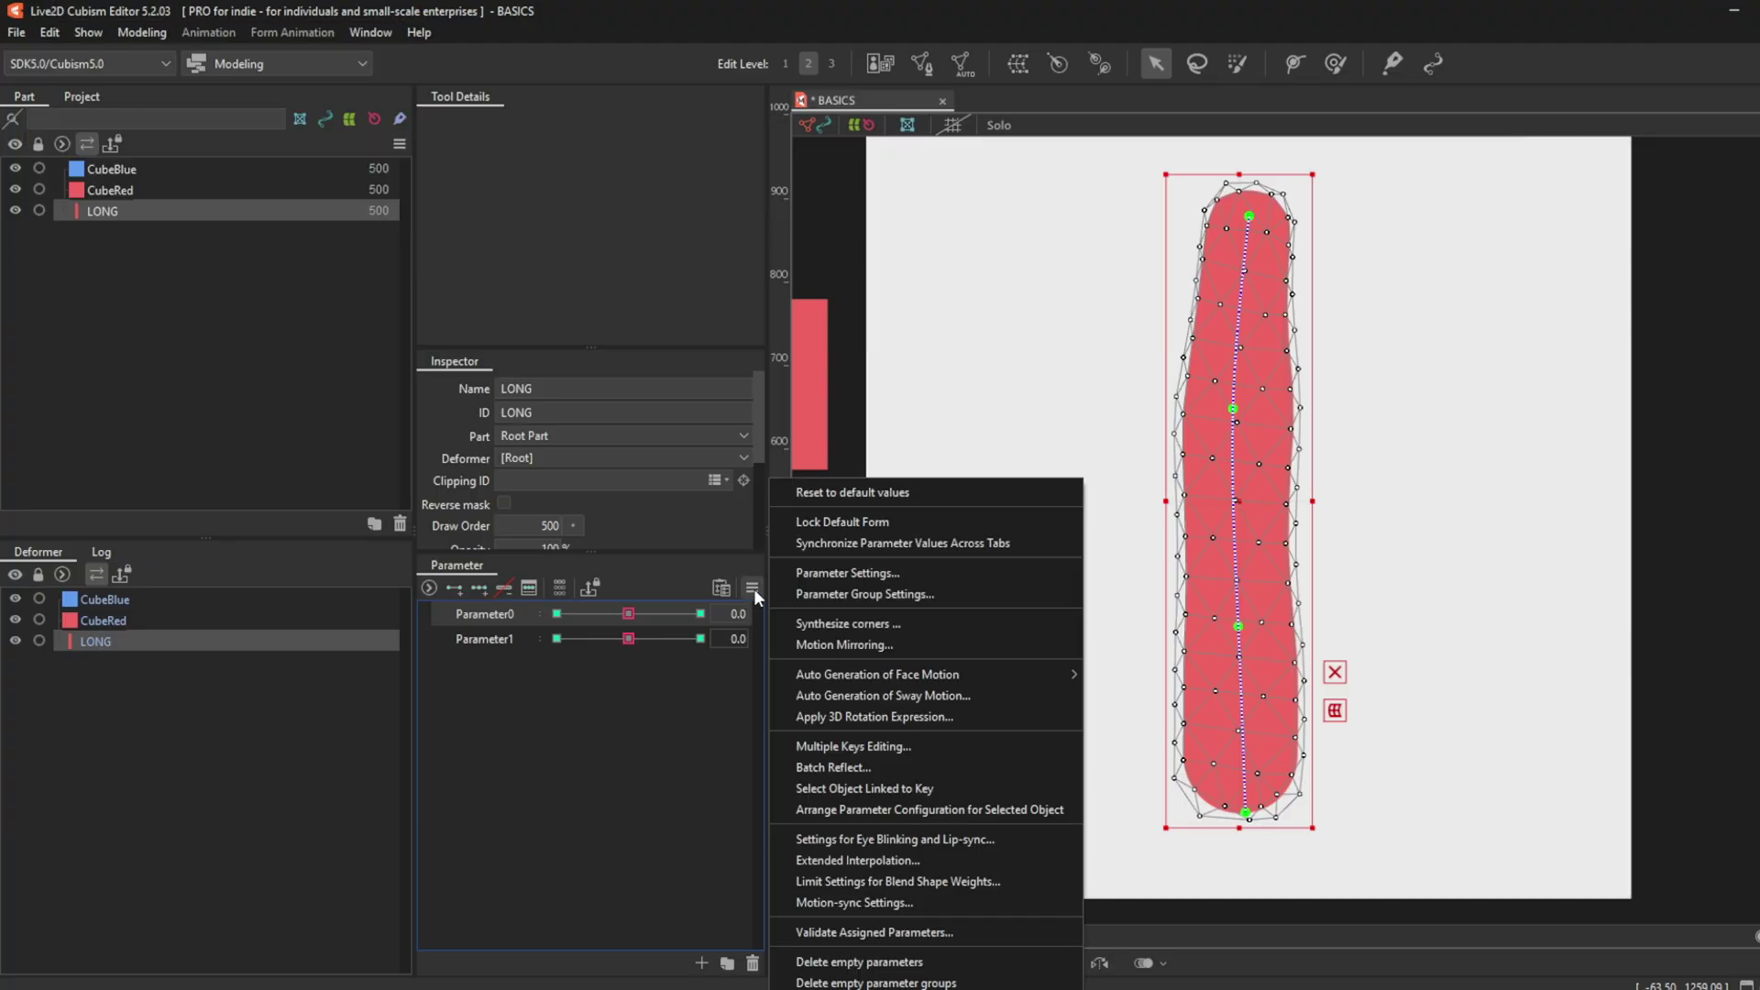
Add Parameter1 as a weight limit on blend shape Parameter0 and pick a preset graph.
click(849, 881)
drag(592, 102, 952, 339)
click(794, 382)
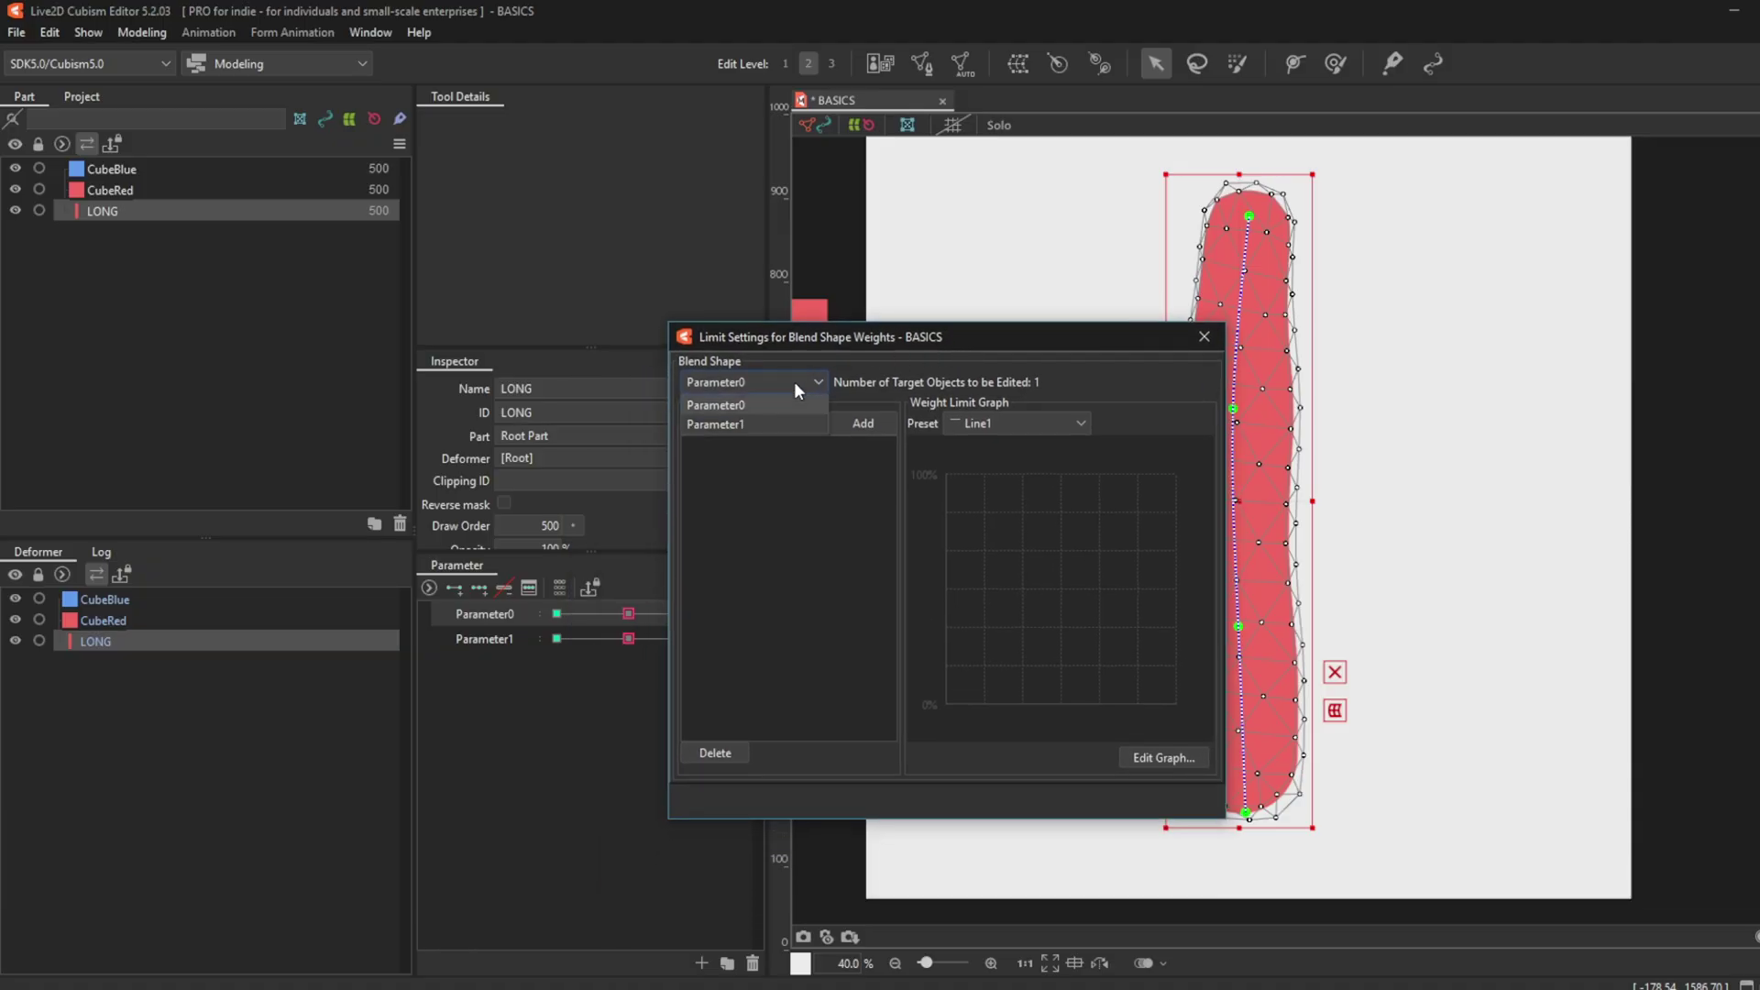
click(794, 383)
click(793, 389)
click(788, 405)
click(783, 381)
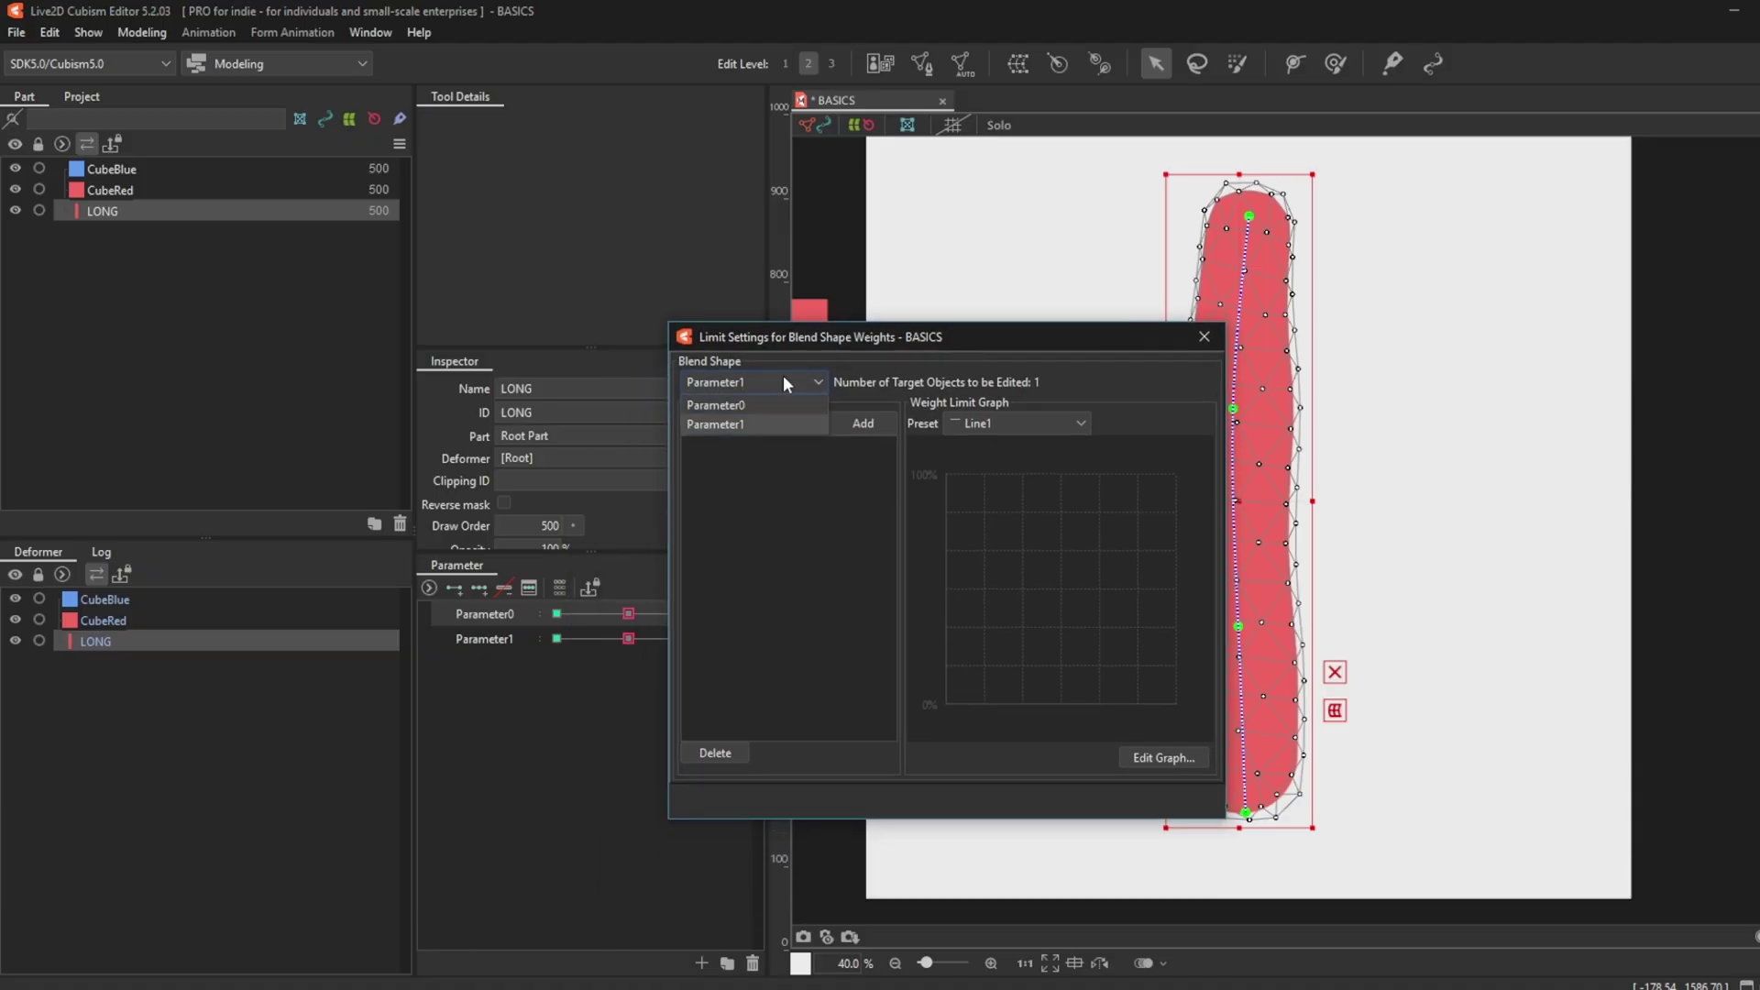
click(779, 405)
click(779, 422)
click(774, 445)
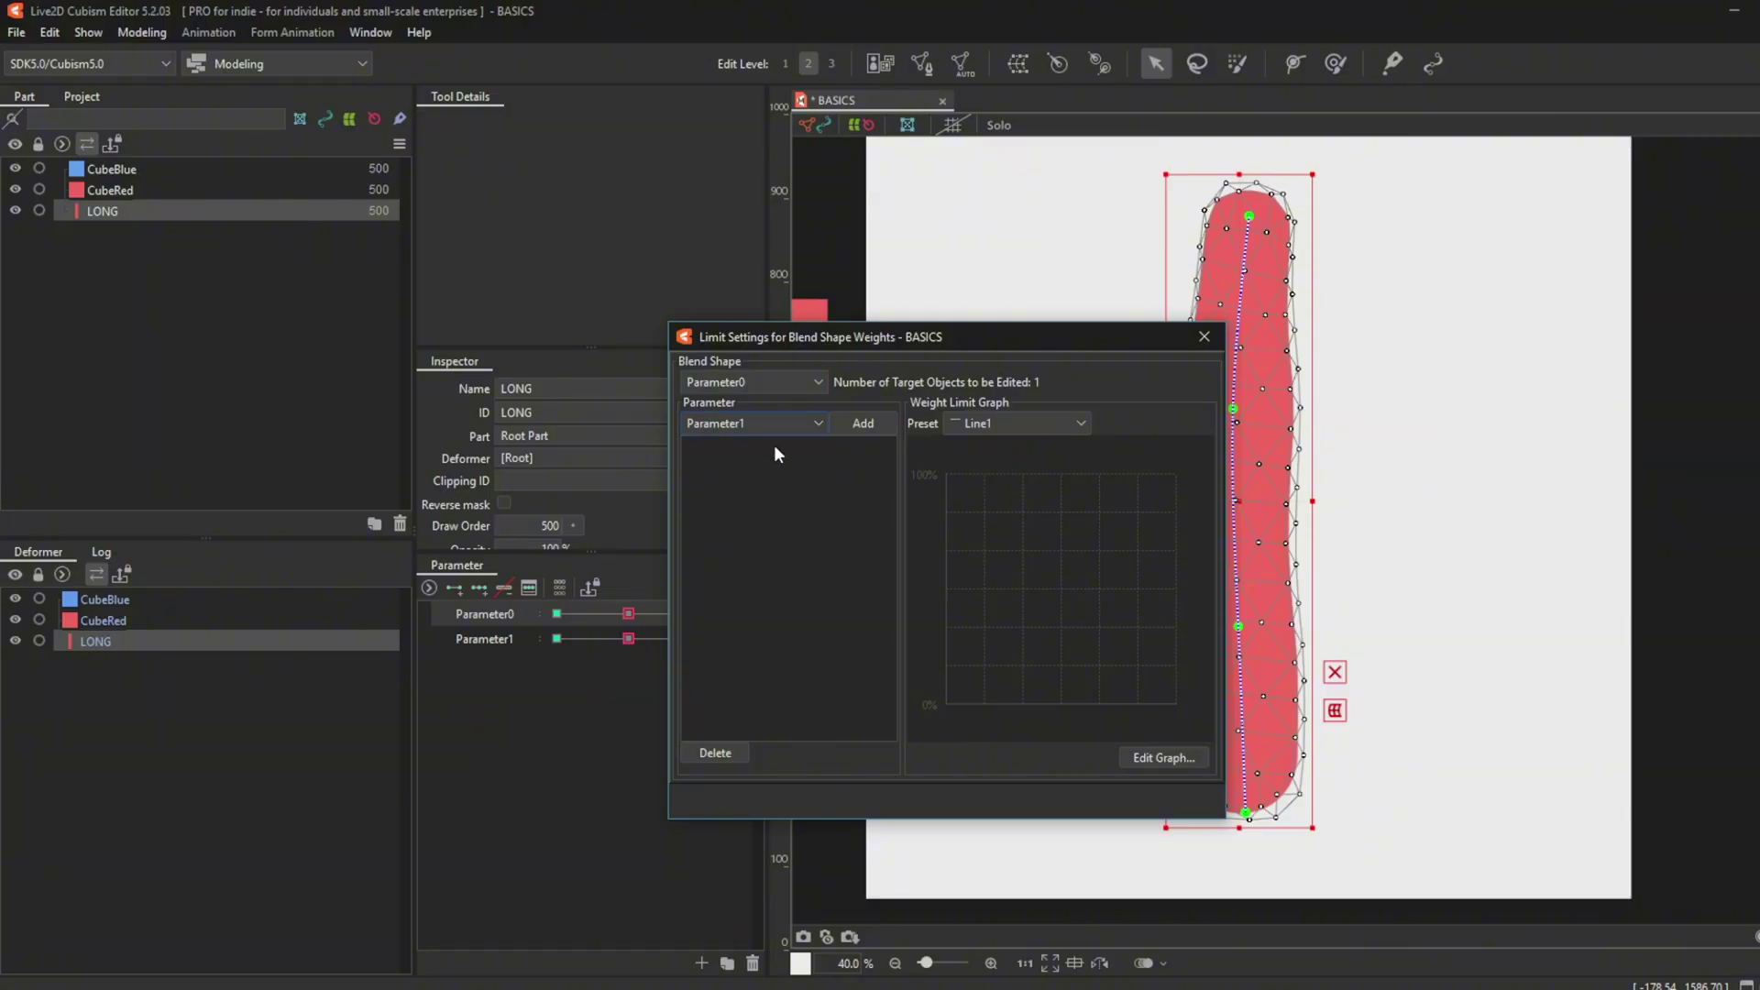
click(861, 424)
click(994, 423)
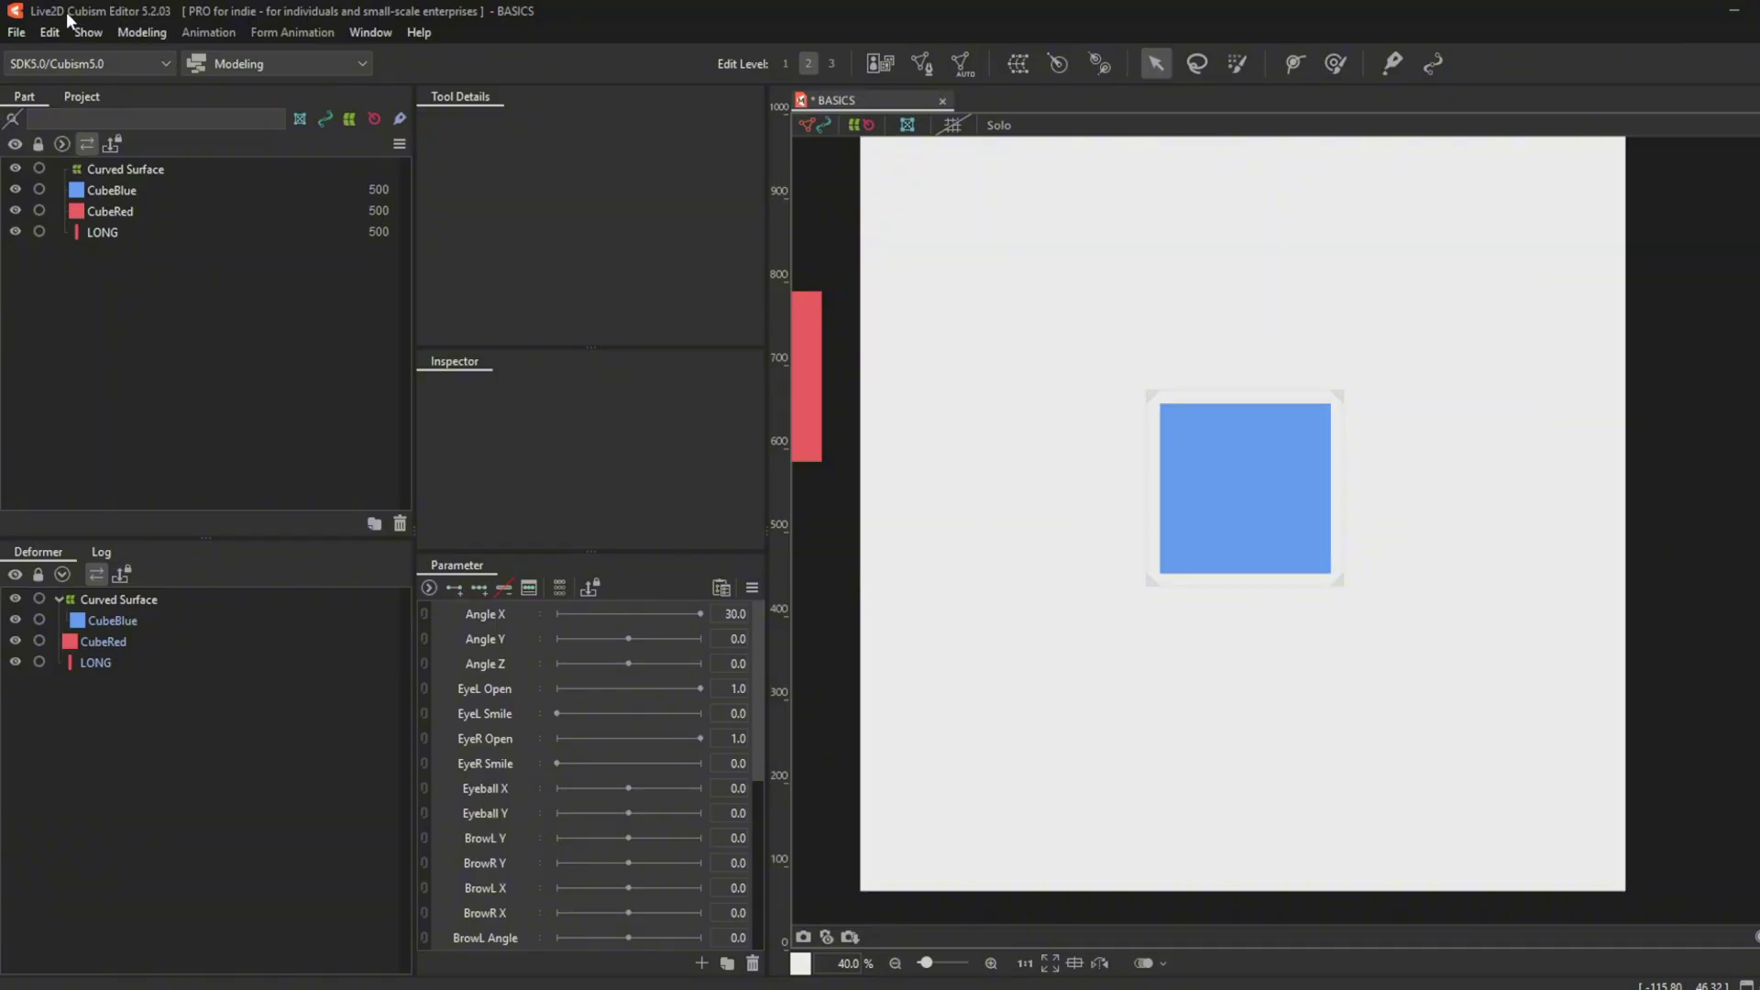
click(22, 33)
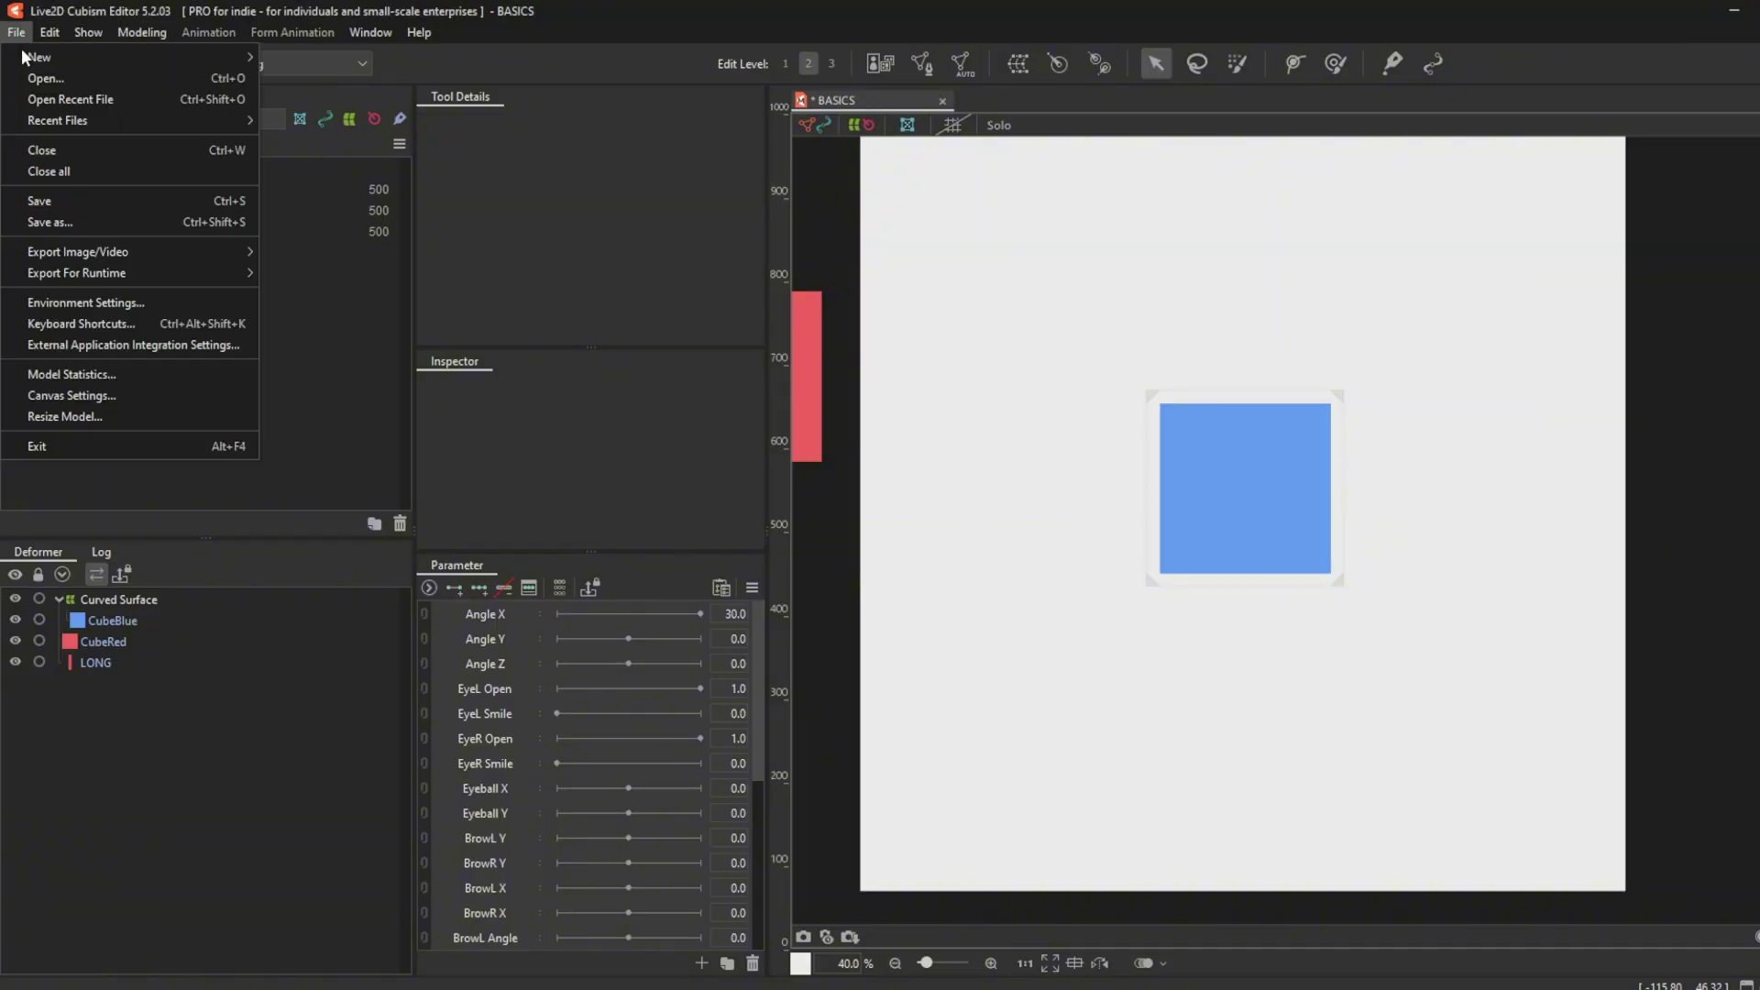
click(82, 322)
click(952, 274)
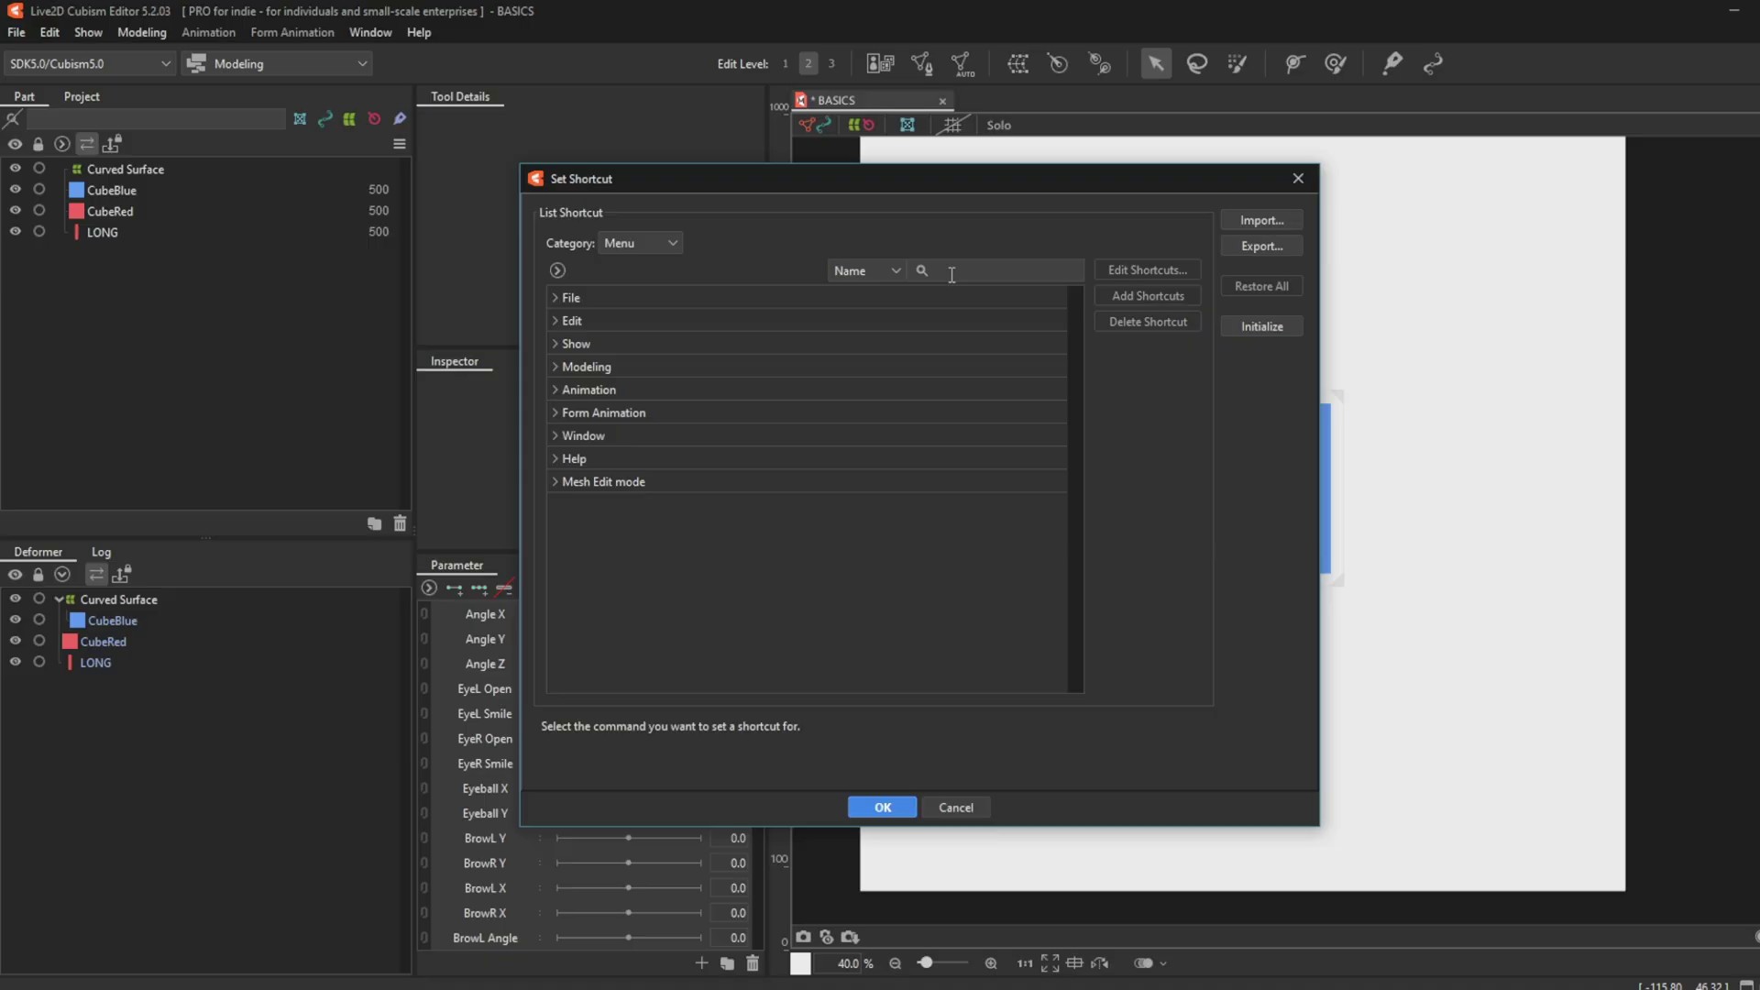
text(temp)
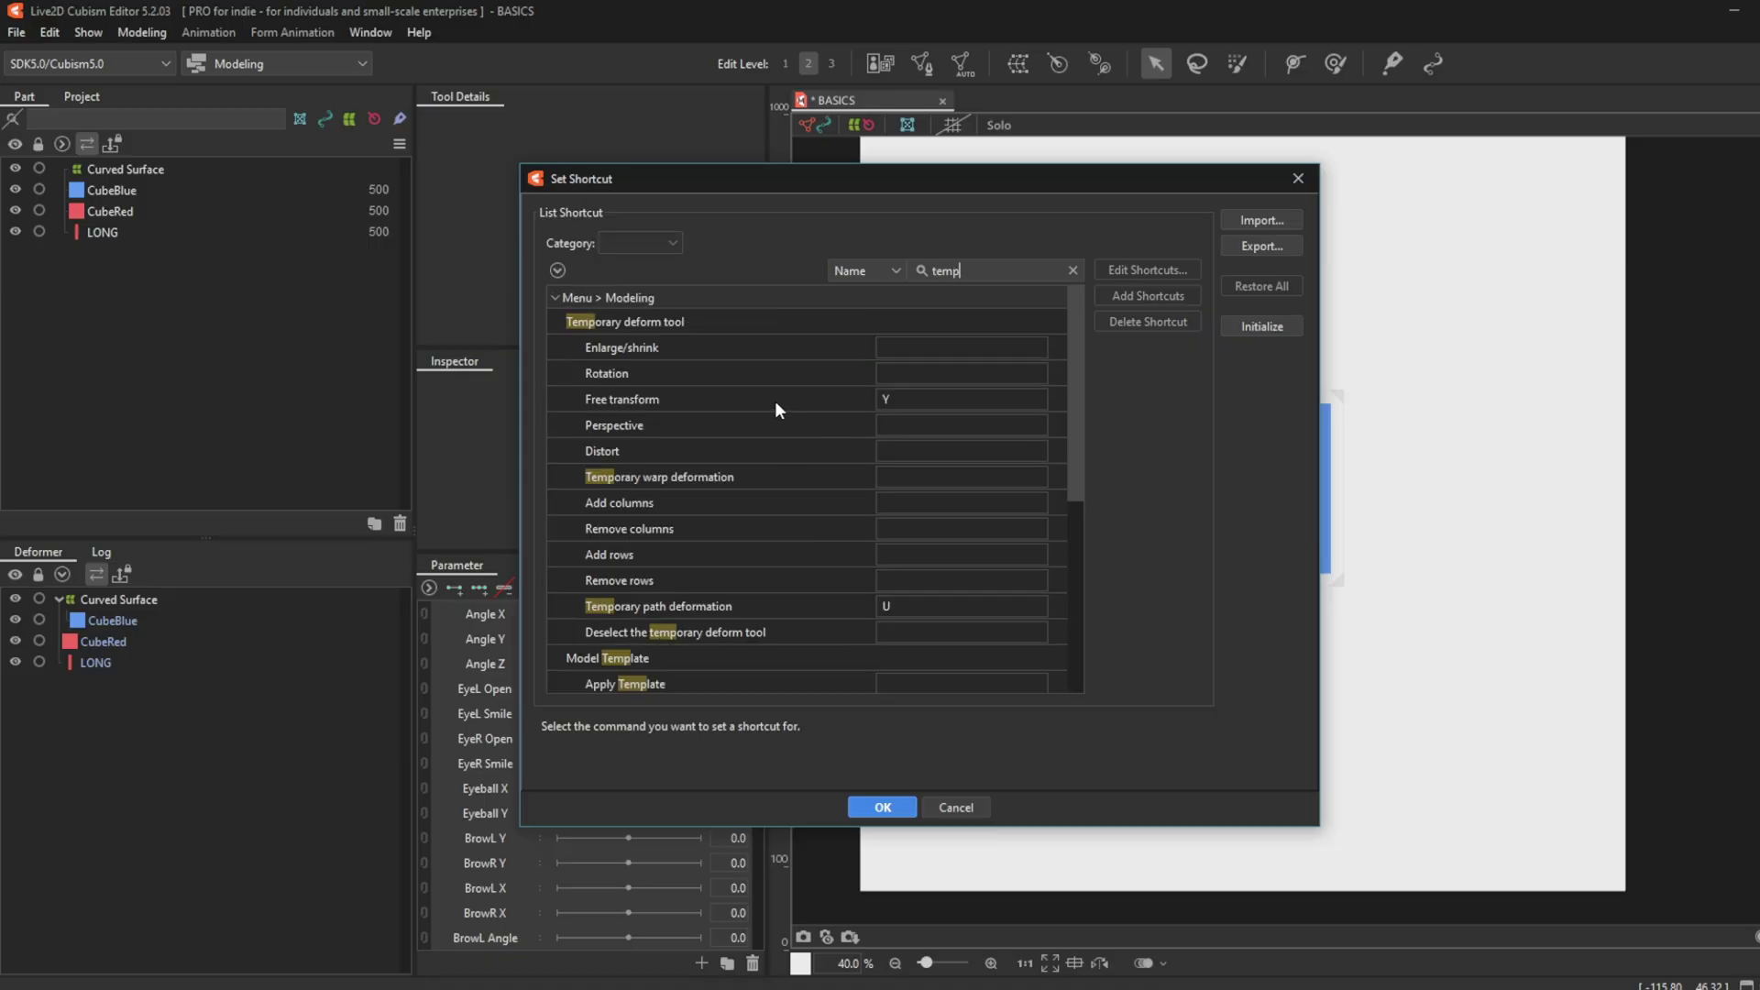
click(694, 403)
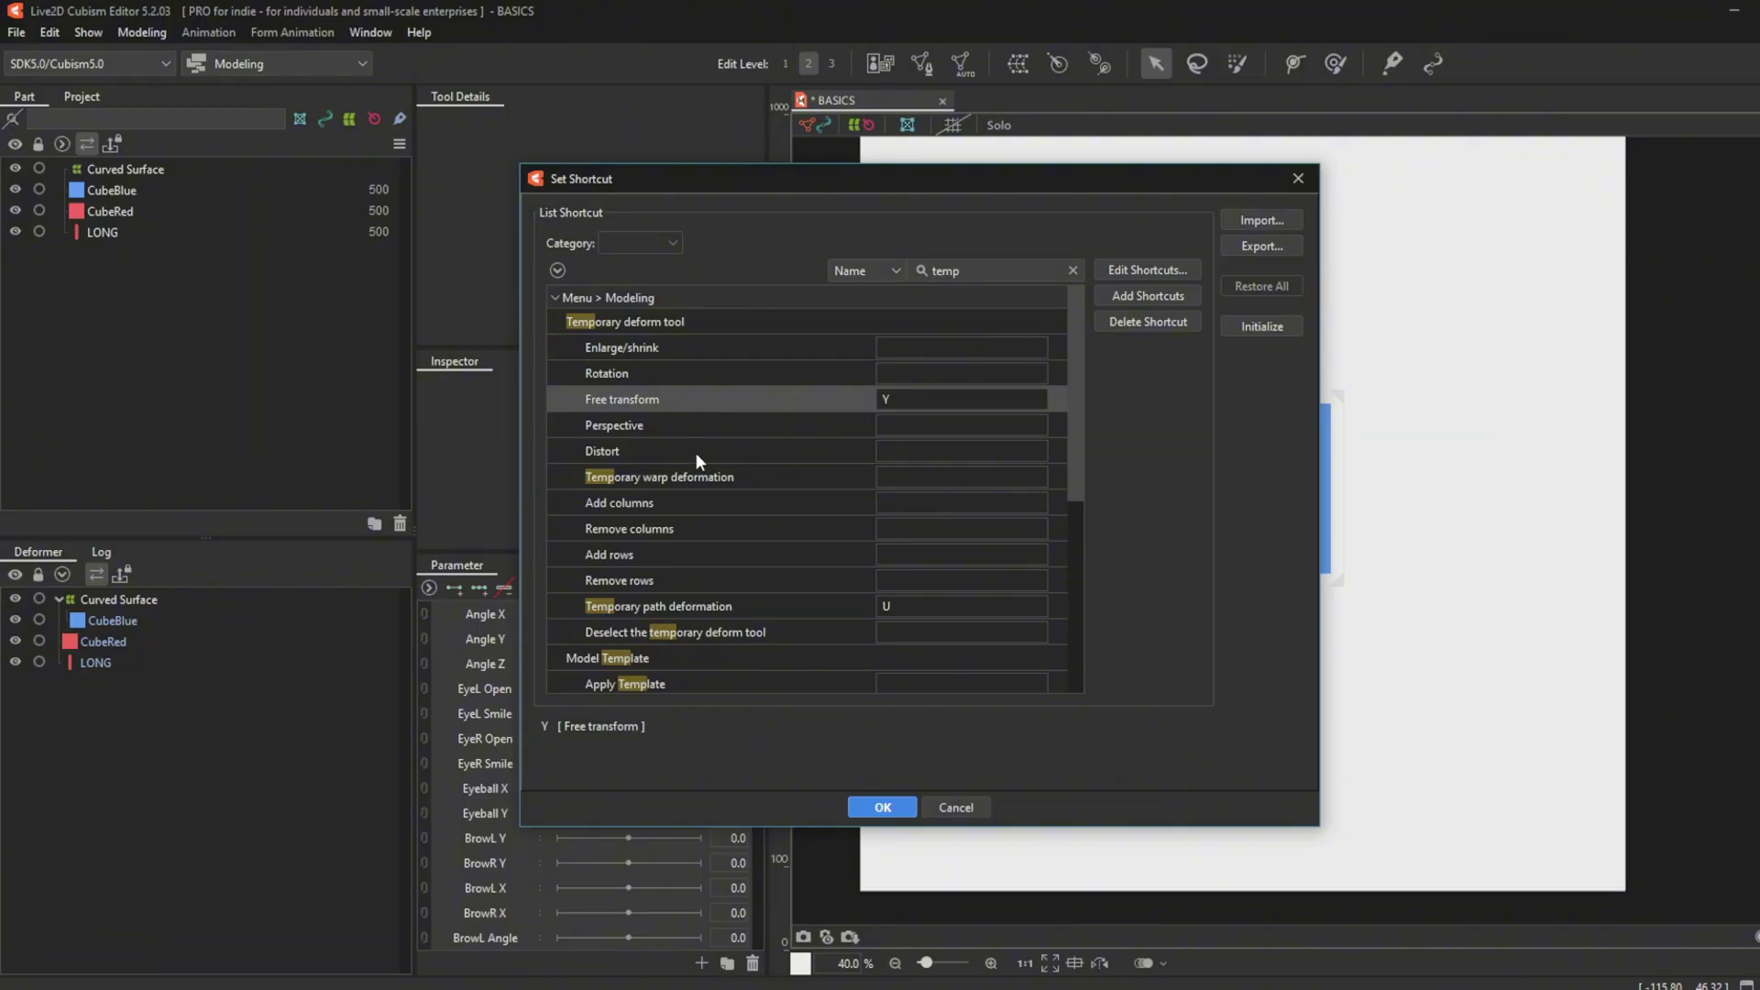
click(718, 607)
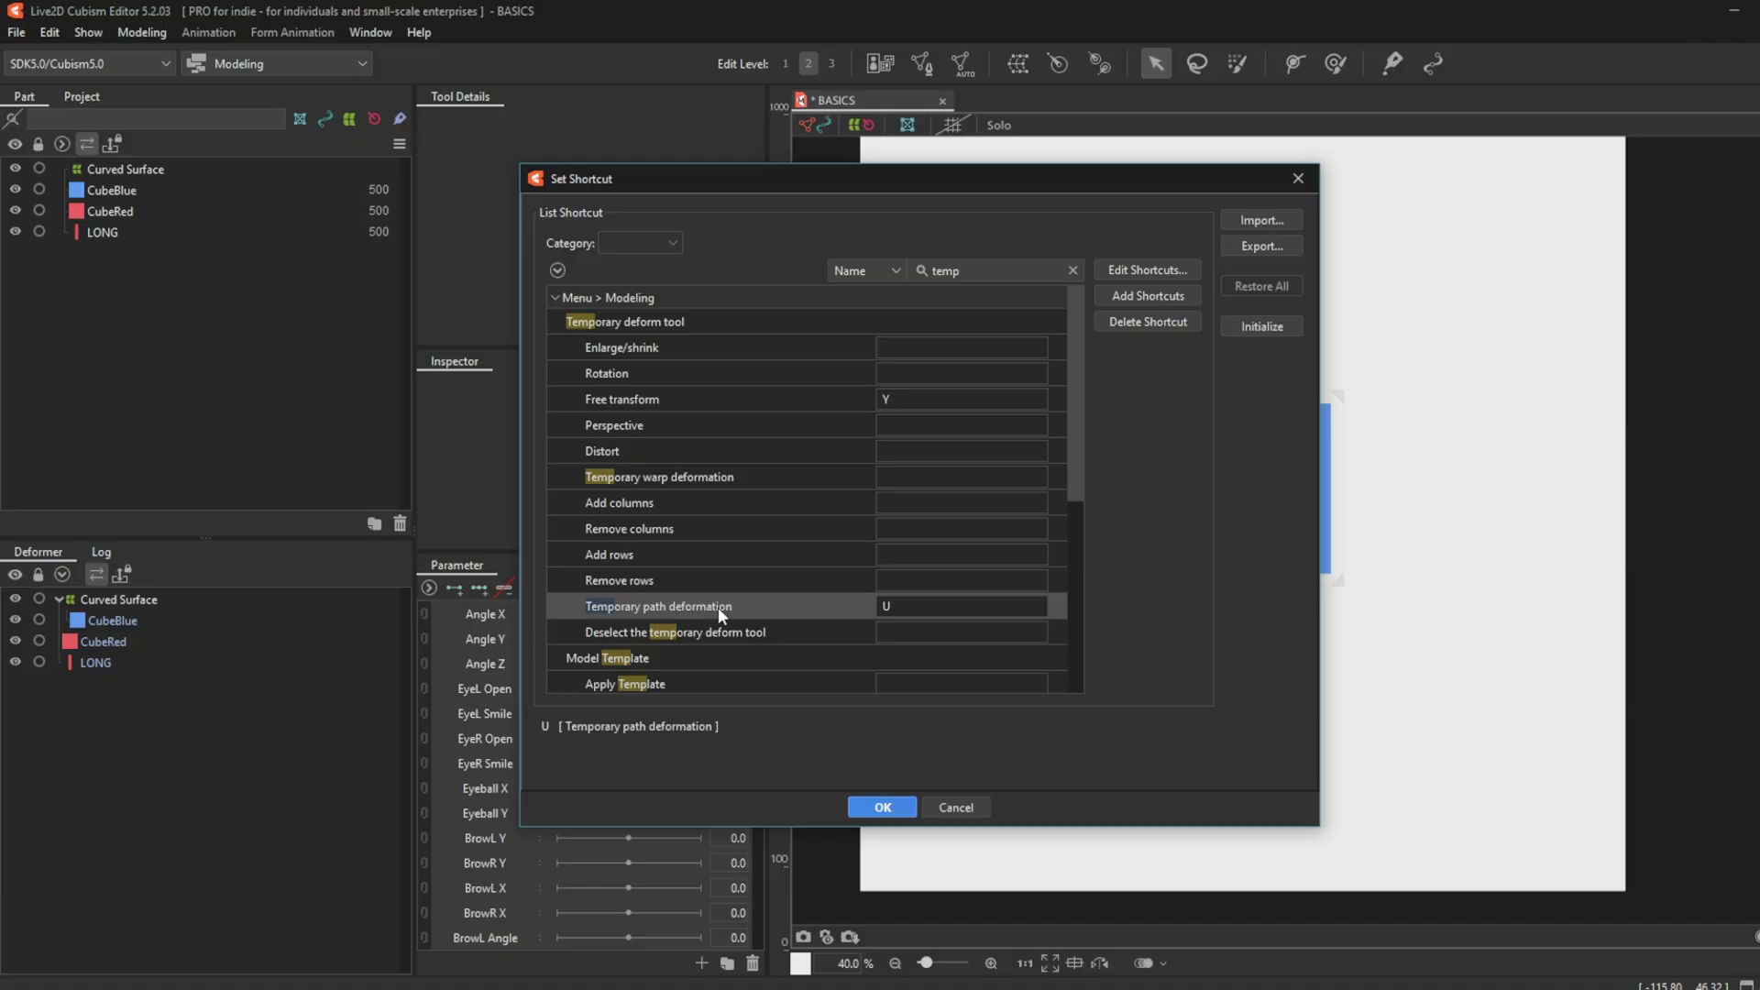
click(883, 808)
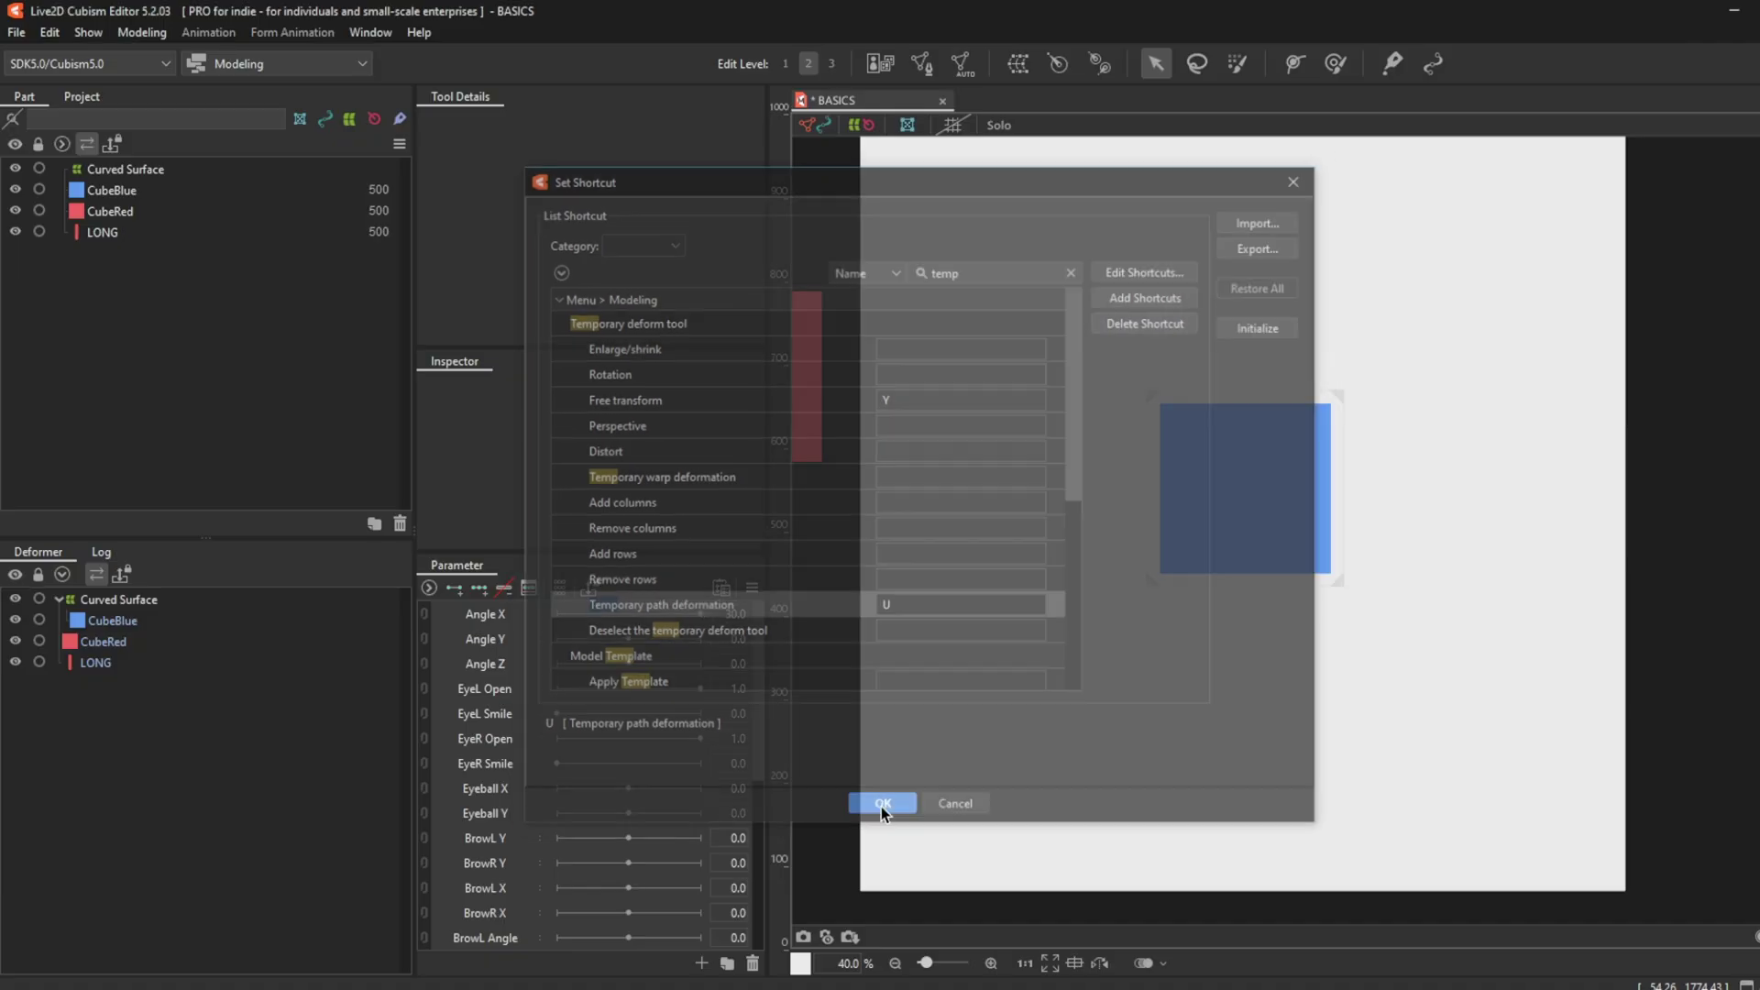
Fold the blue cube's top-right corner inward with the temporary deform tool on Curved Surface.
click(90, 599)
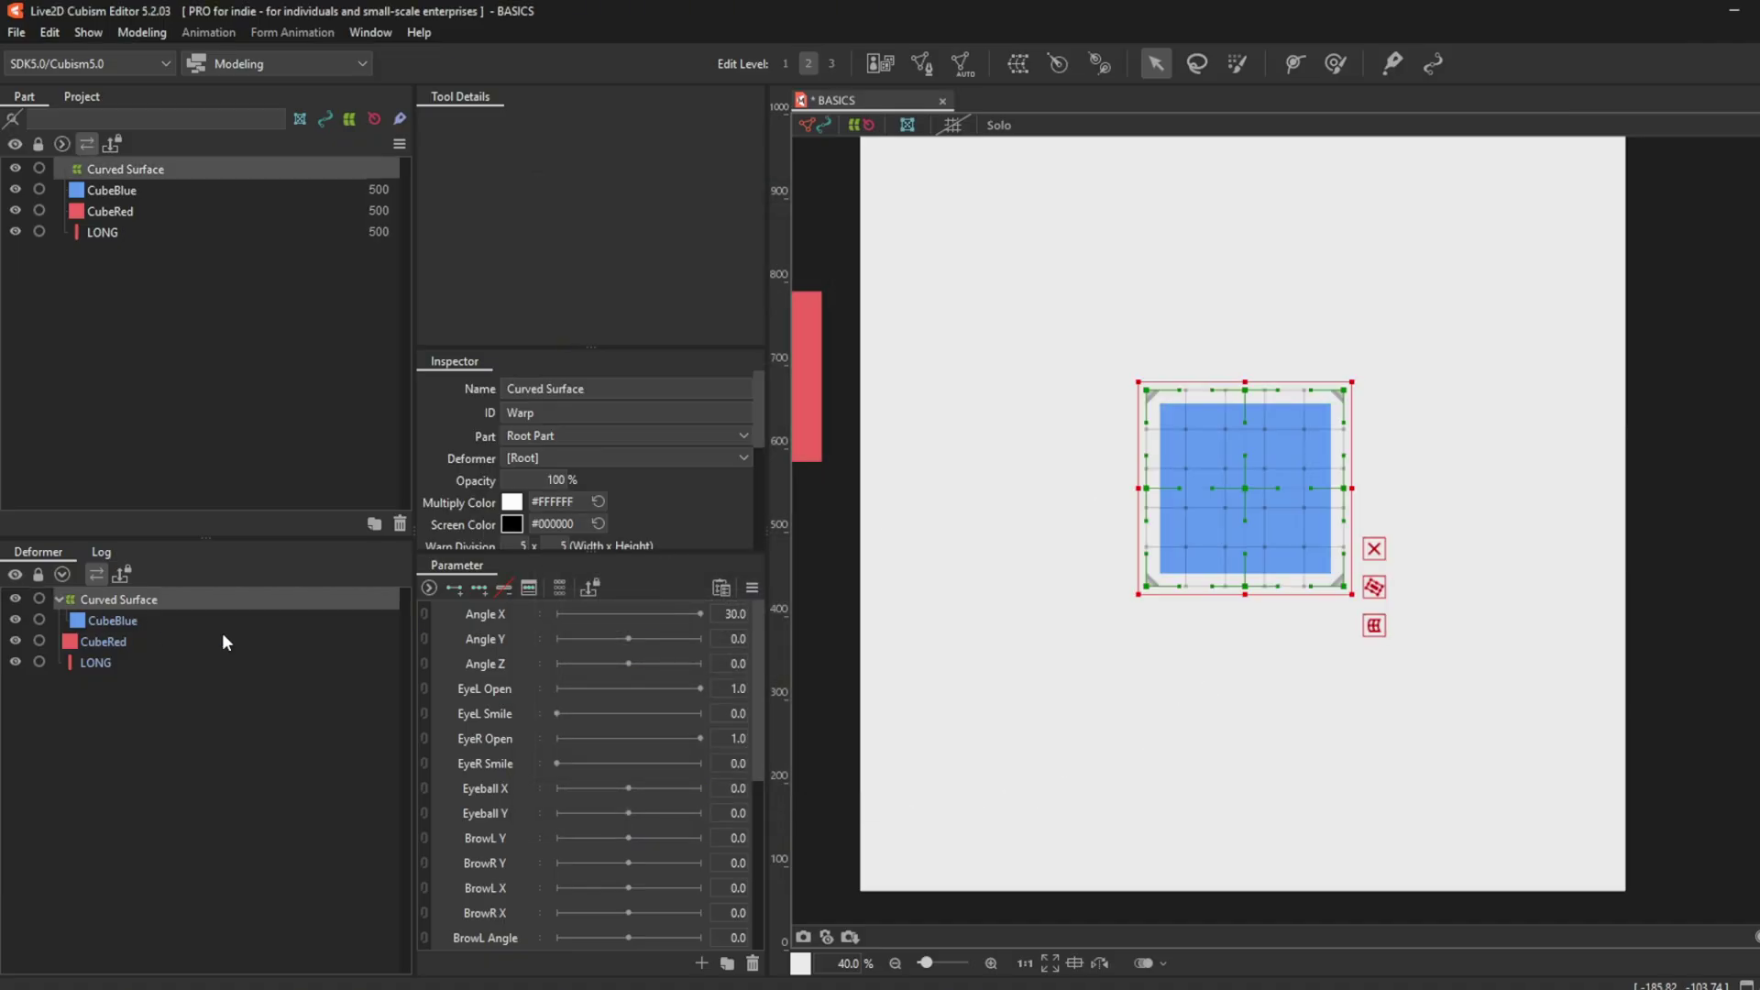
key(u)
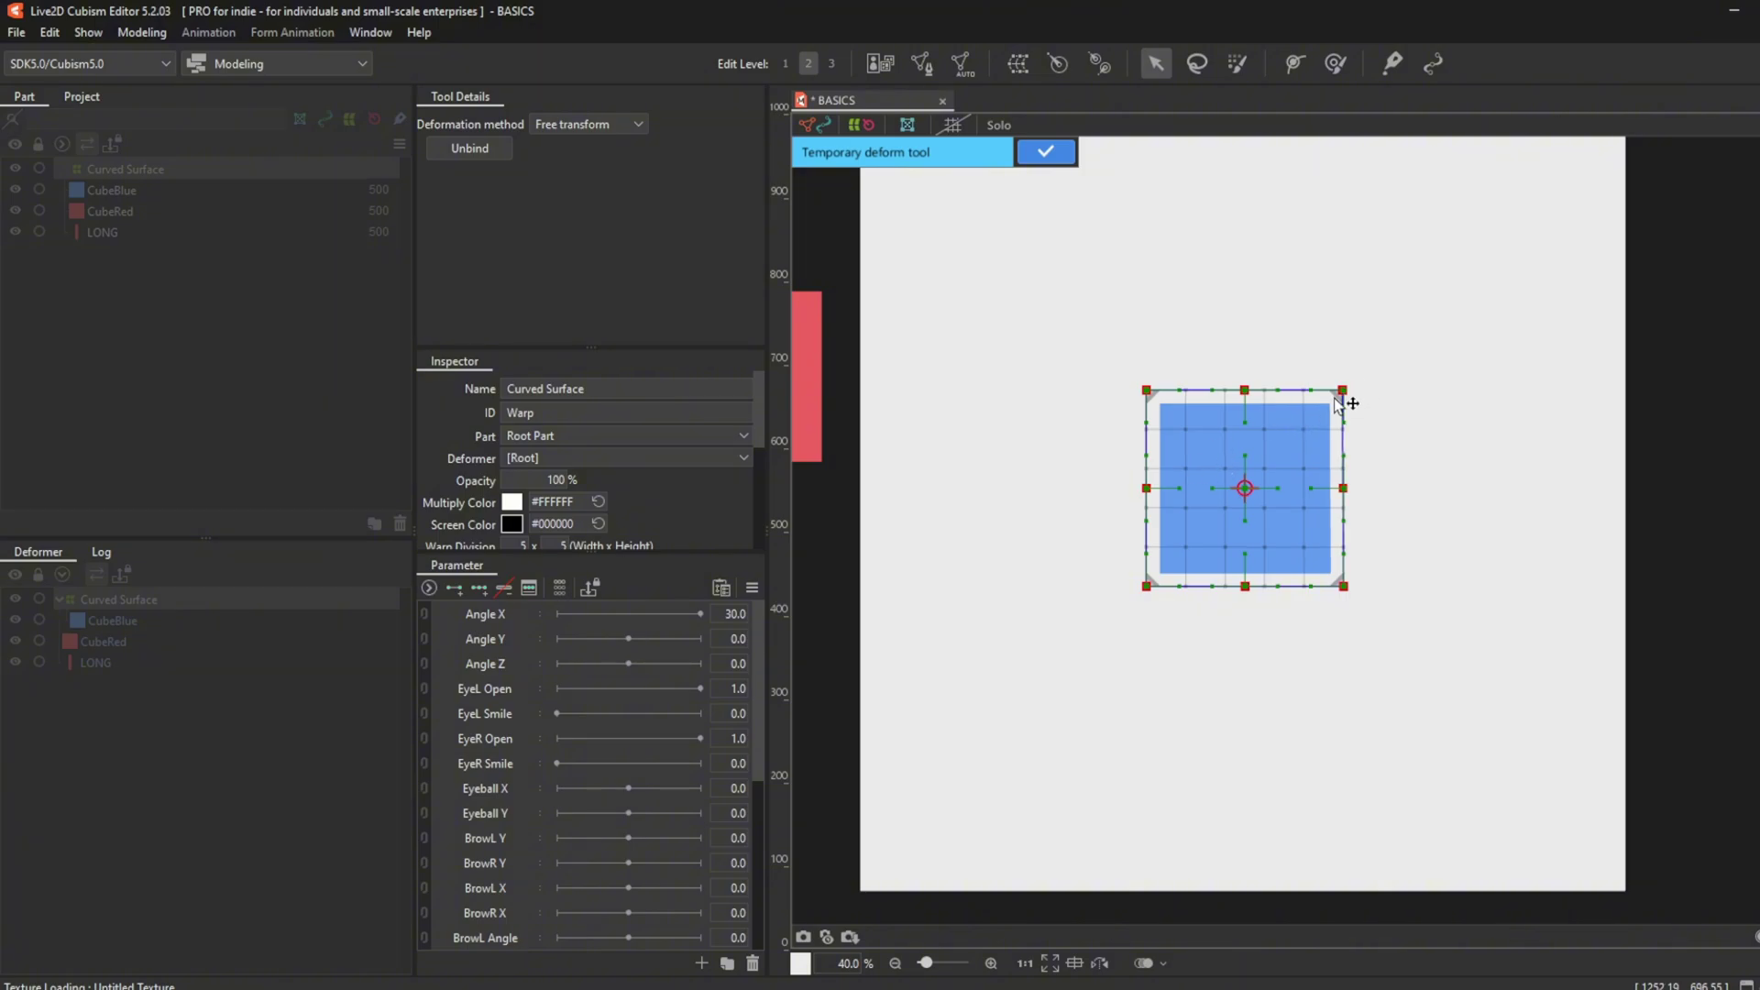
mouse_move(1343, 390)
mouse_down()
mouse_move(1363, 373)
mouse_move(1277, 499)
mouse_move(1363, 385)
mouse_up()
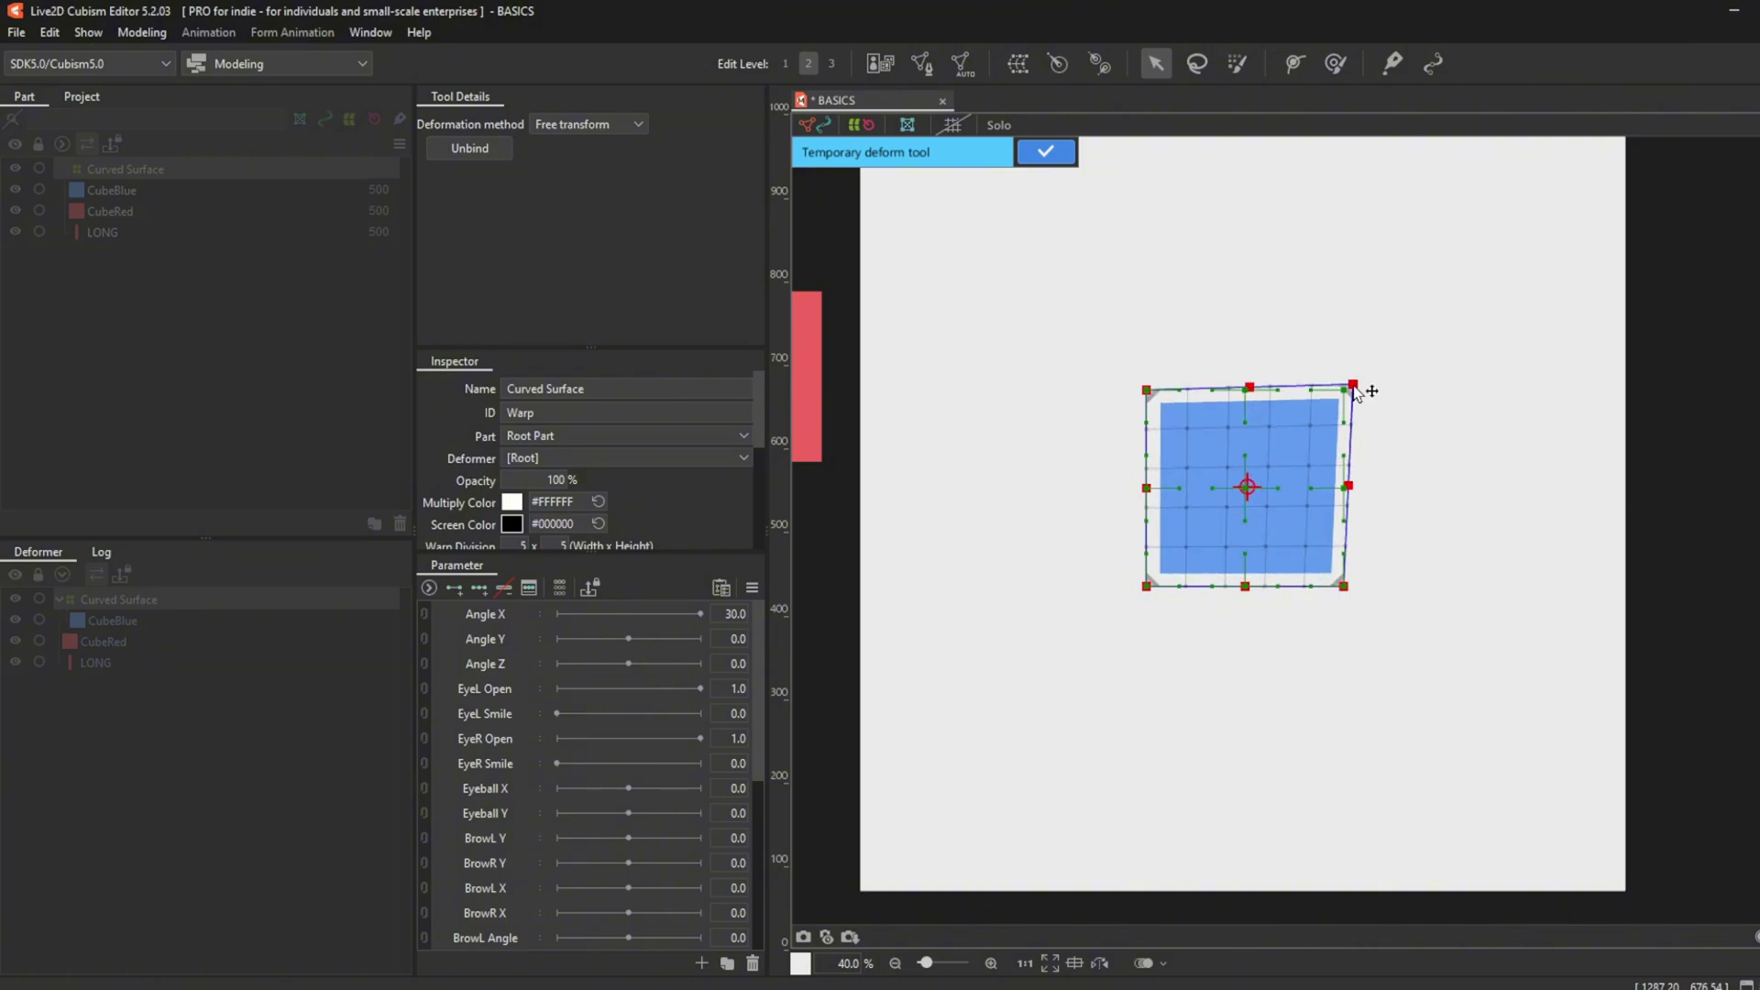
Bend the blue cube along a three-point temporary deform path by pulling its middle point.
key(Tab)
click(1282, 399)
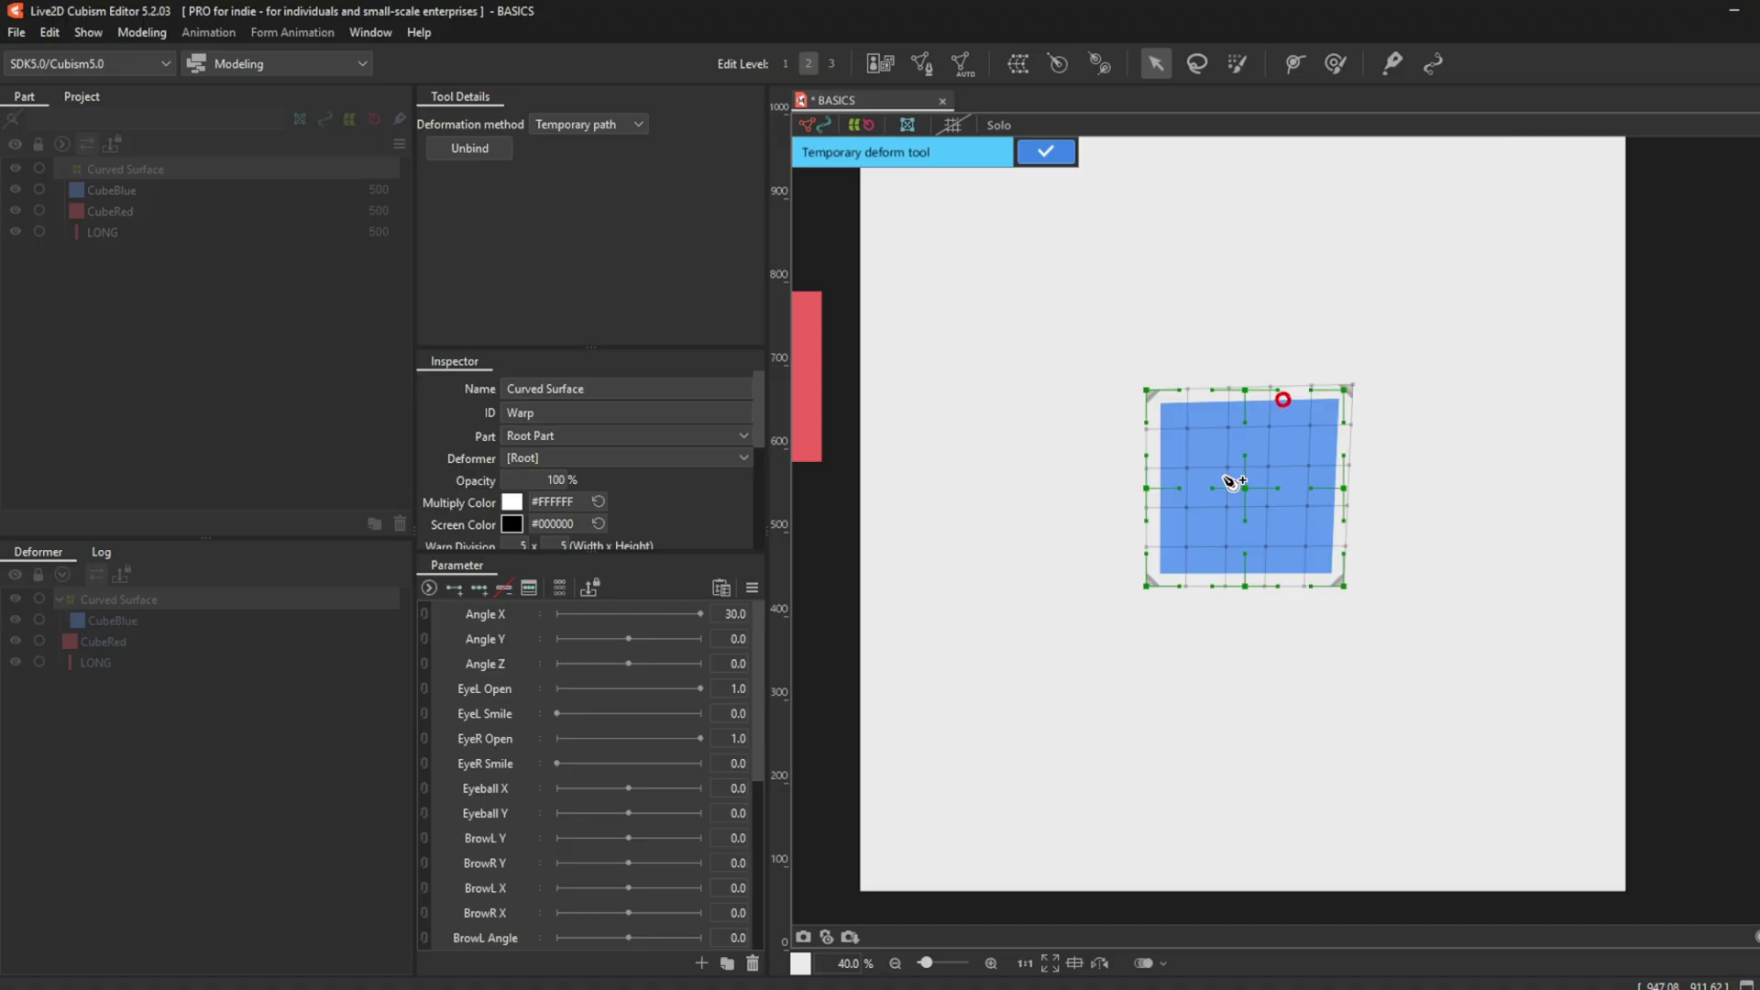
click(1234, 487)
click(1251, 581)
mouse_move(1237, 489)
mouse_down()
mouse_move(1279, 493)
mouse_move(1228, 480)
mouse_up()
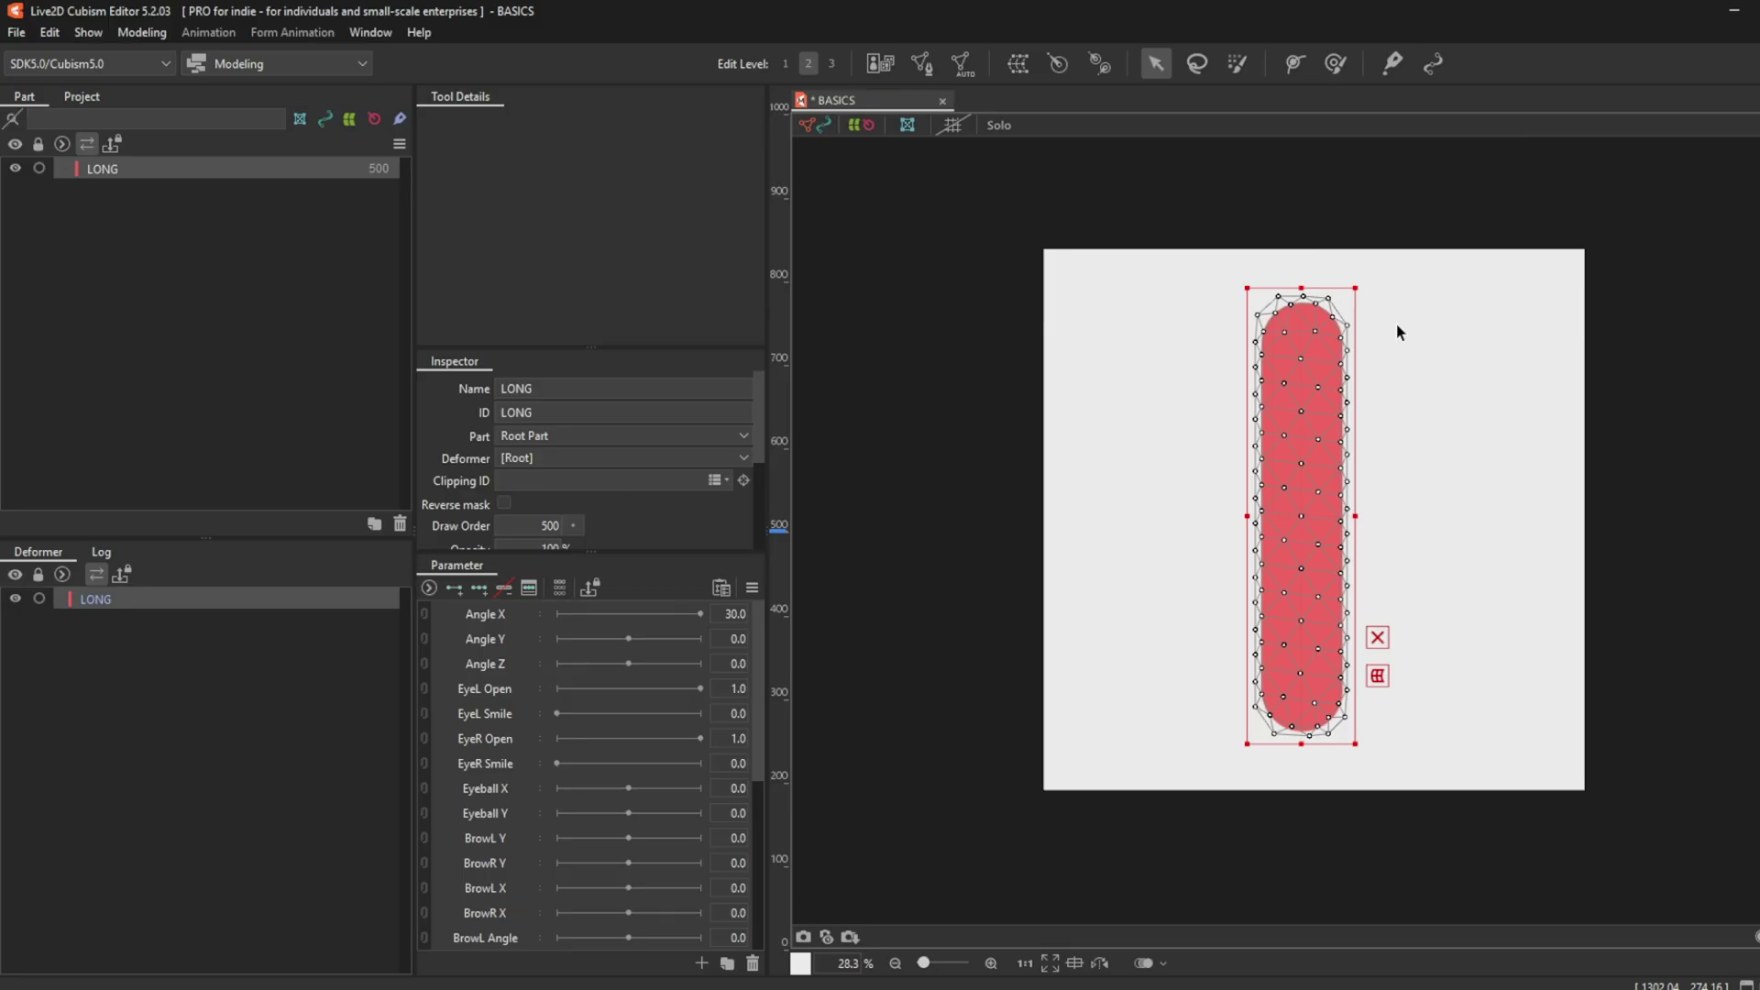
Draw a four-point deform path down the LONG pill and use it for skinning.
key(w)
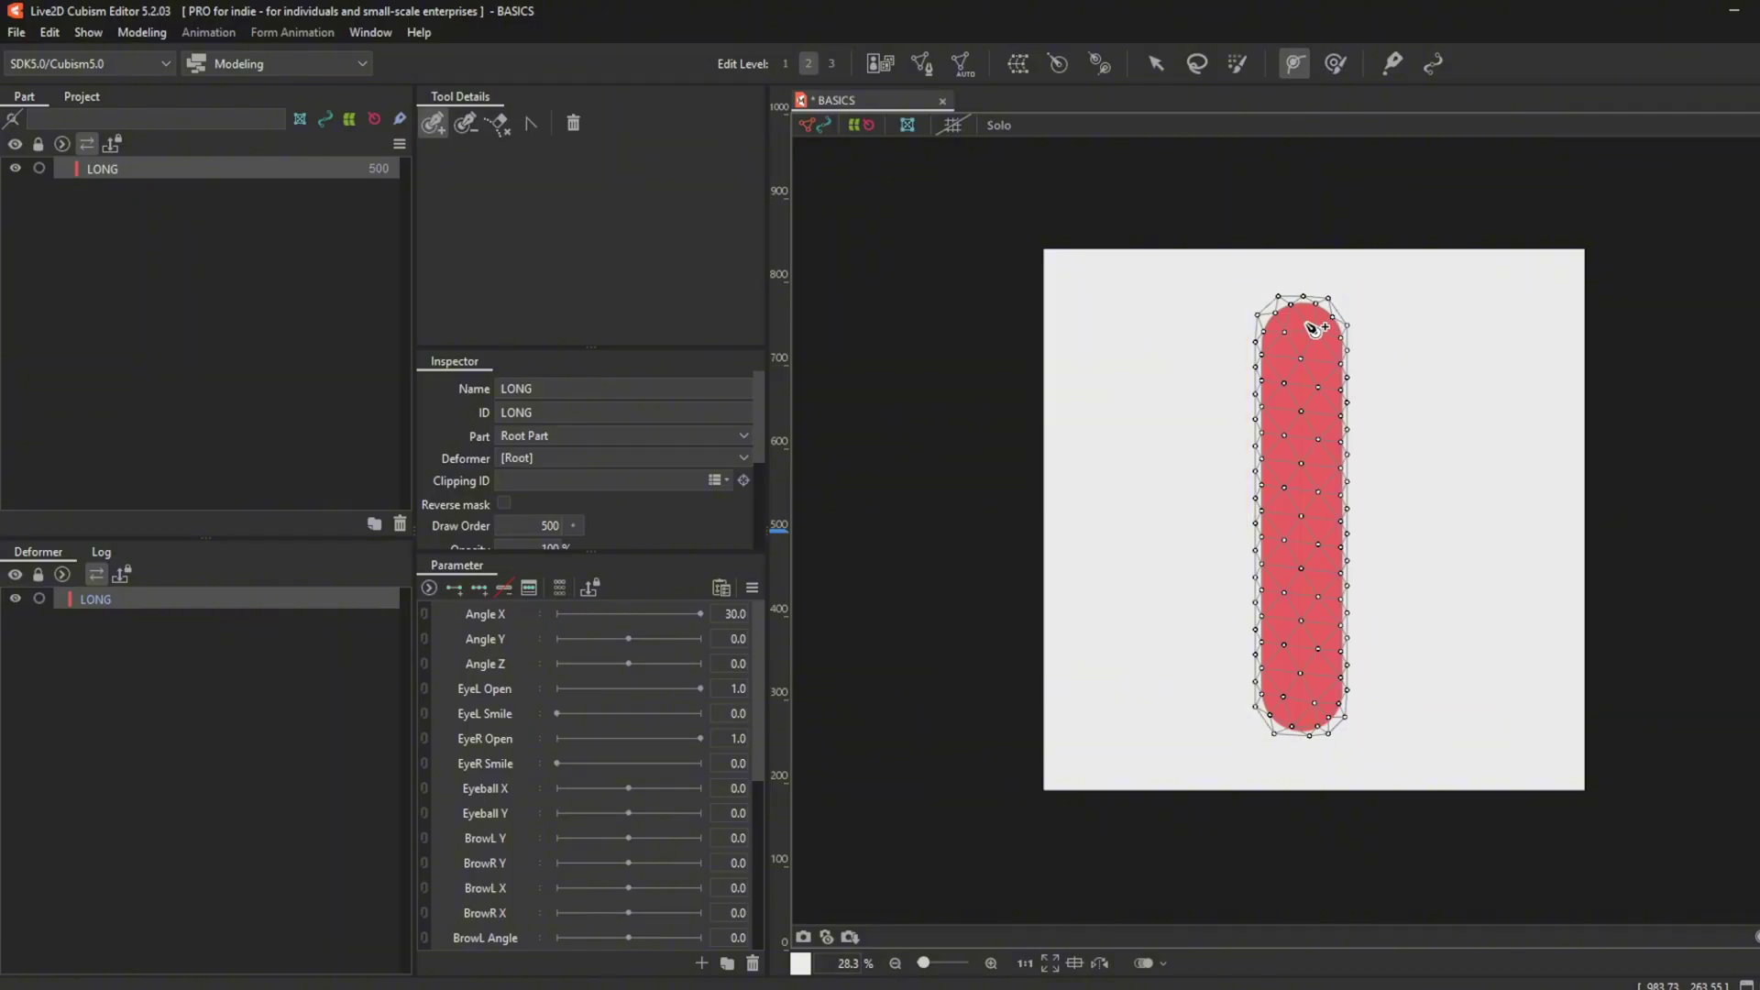
click(1302, 324)
click(1300, 451)
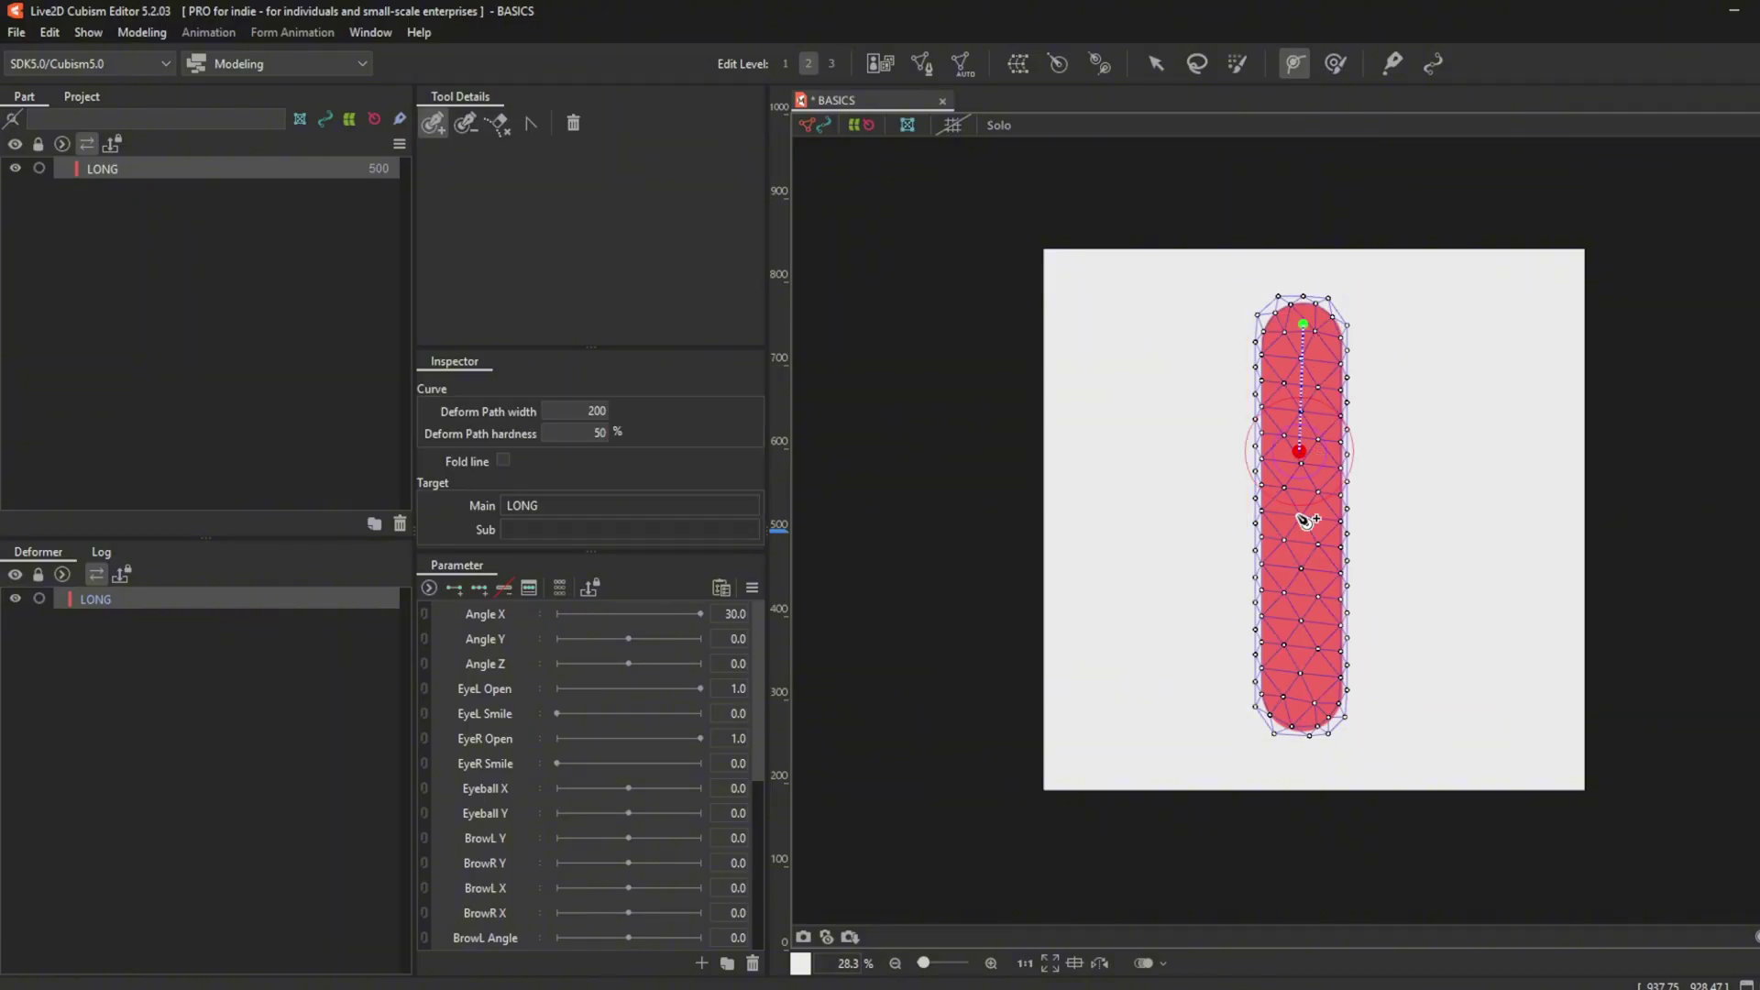
click(1300, 599)
click(1306, 742)
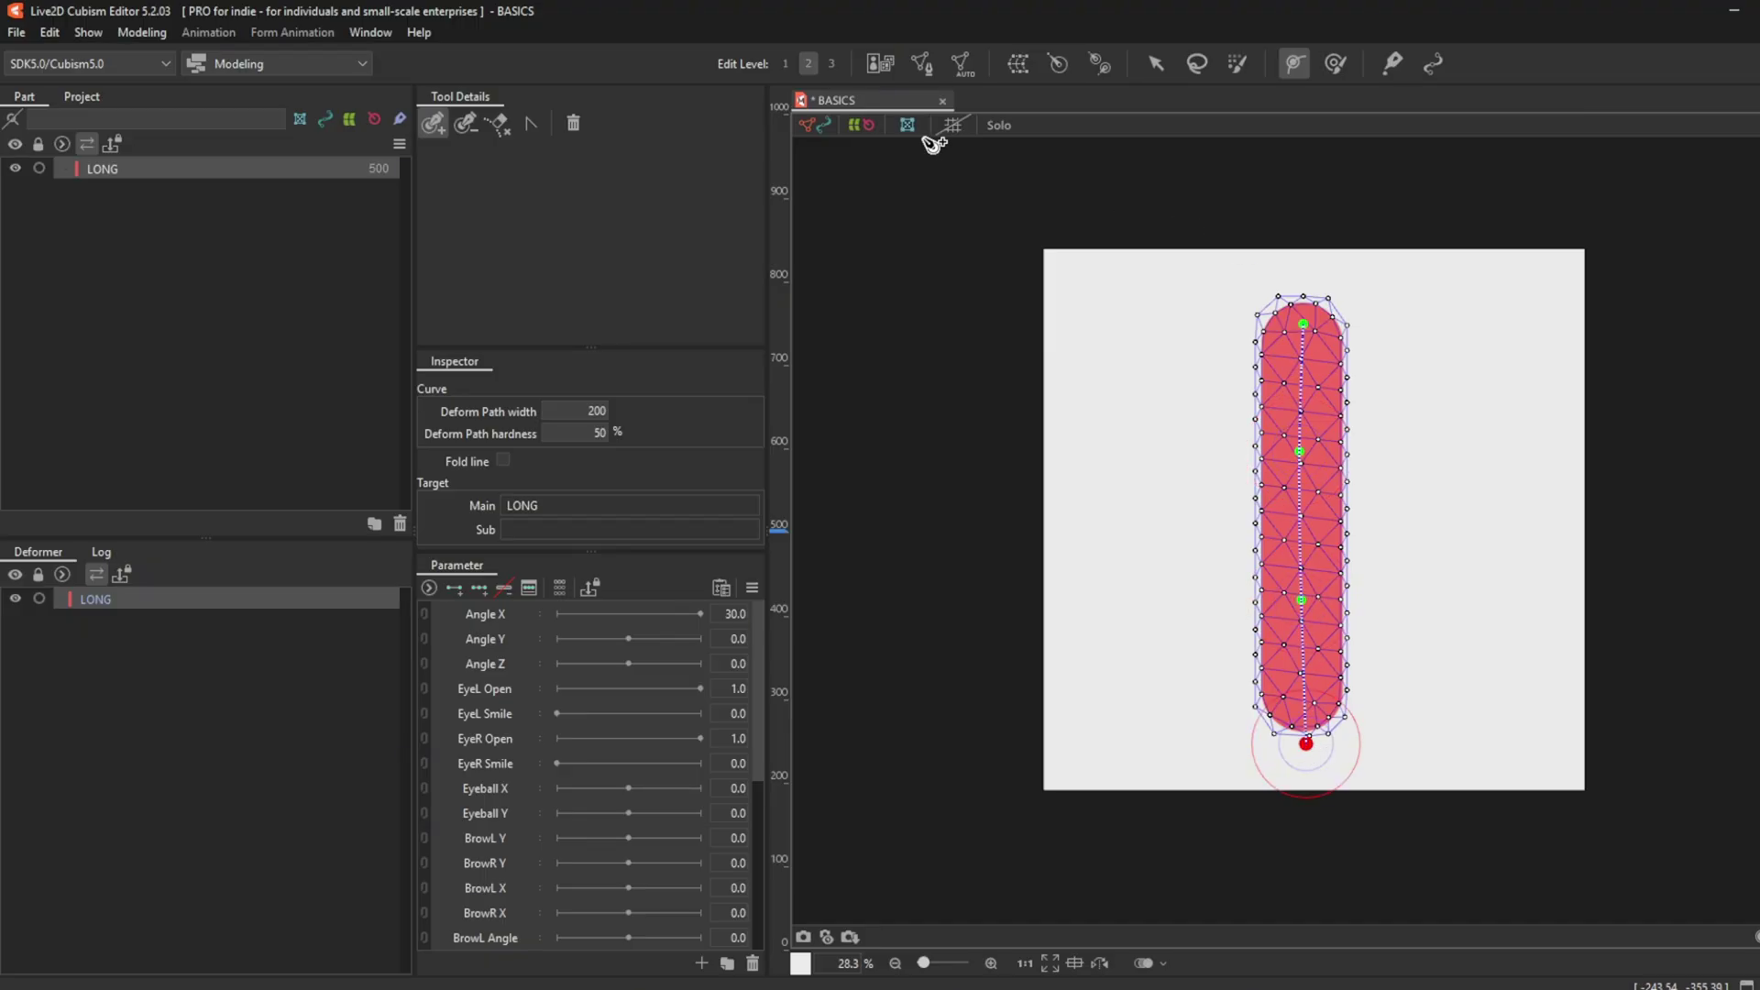
click(145, 35)
mouse_move(189, 181)
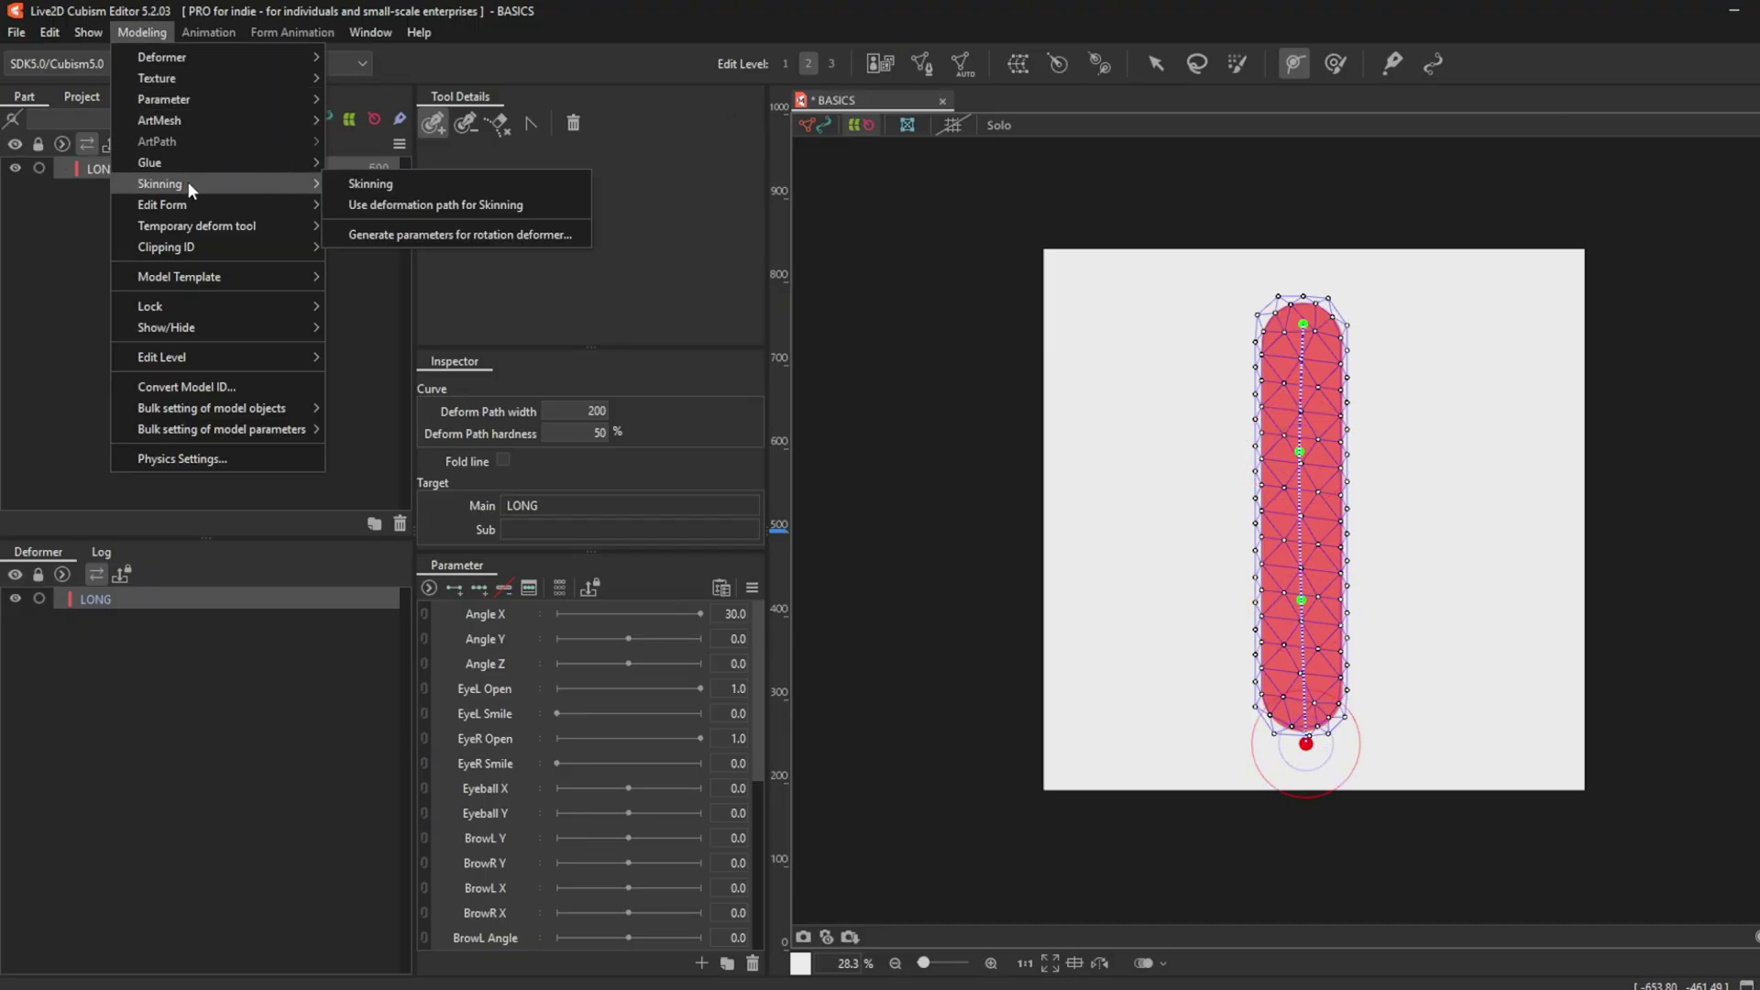
click(372, 201)
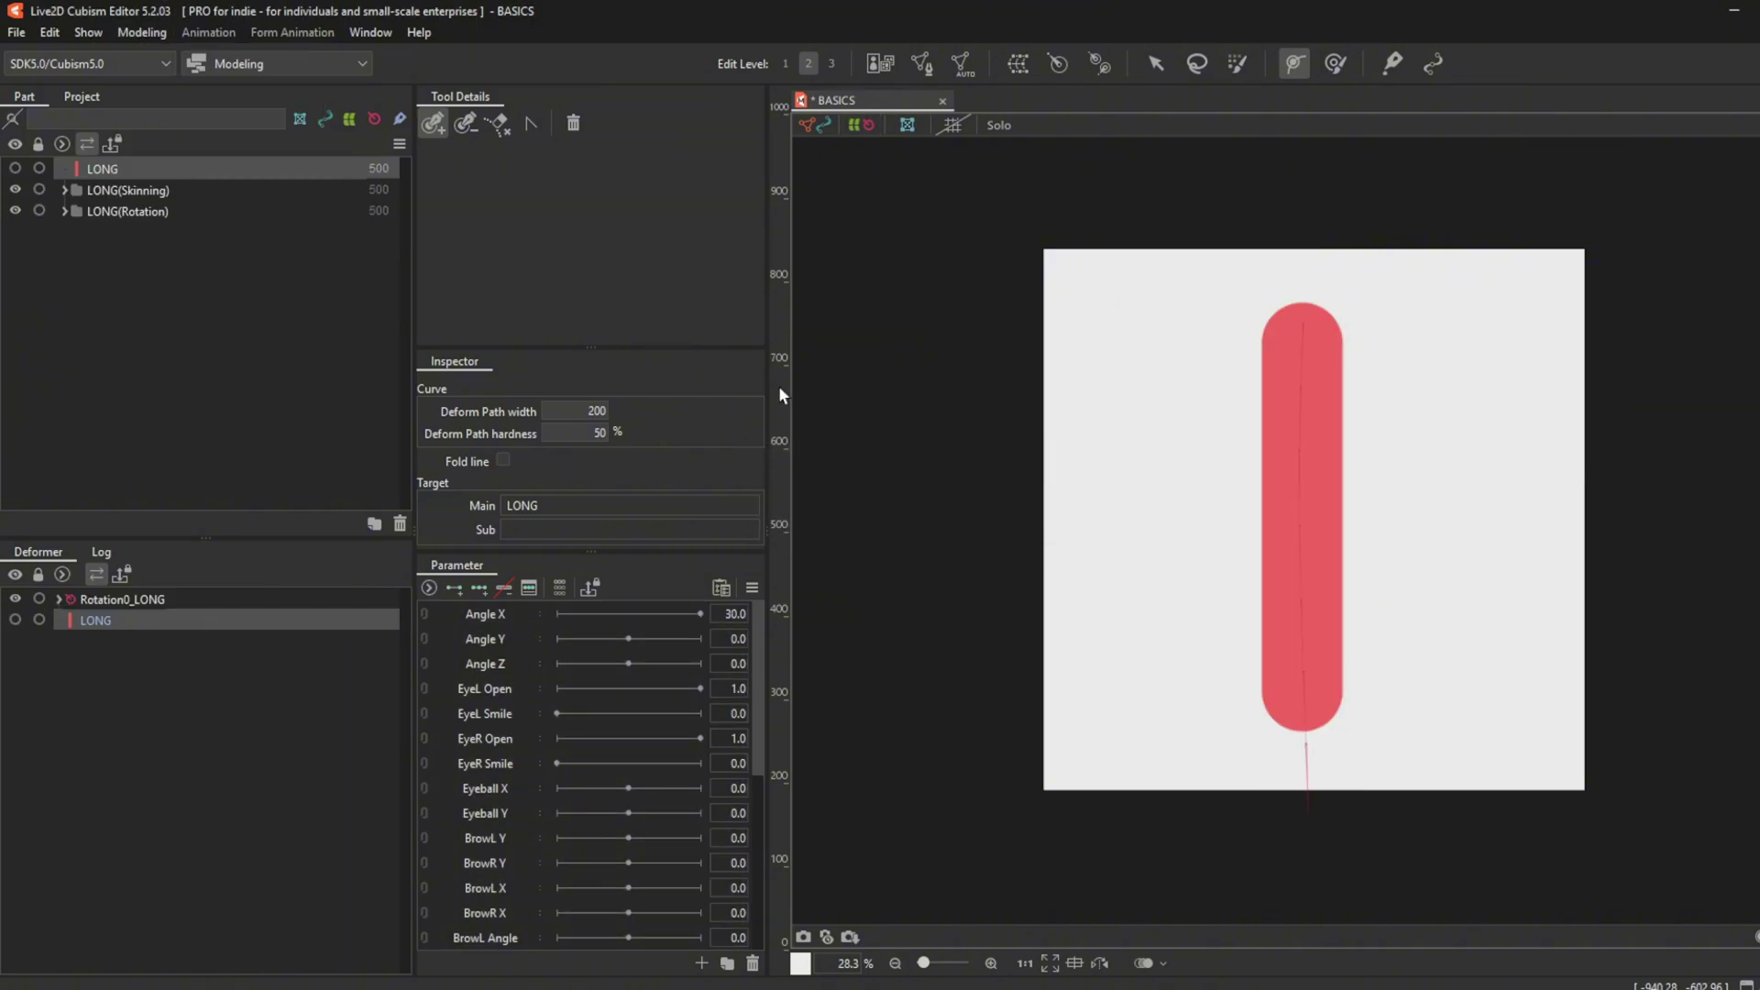
Bend the pill by raising the [1]LONG parameter to 44.4.
click(1157, 55)
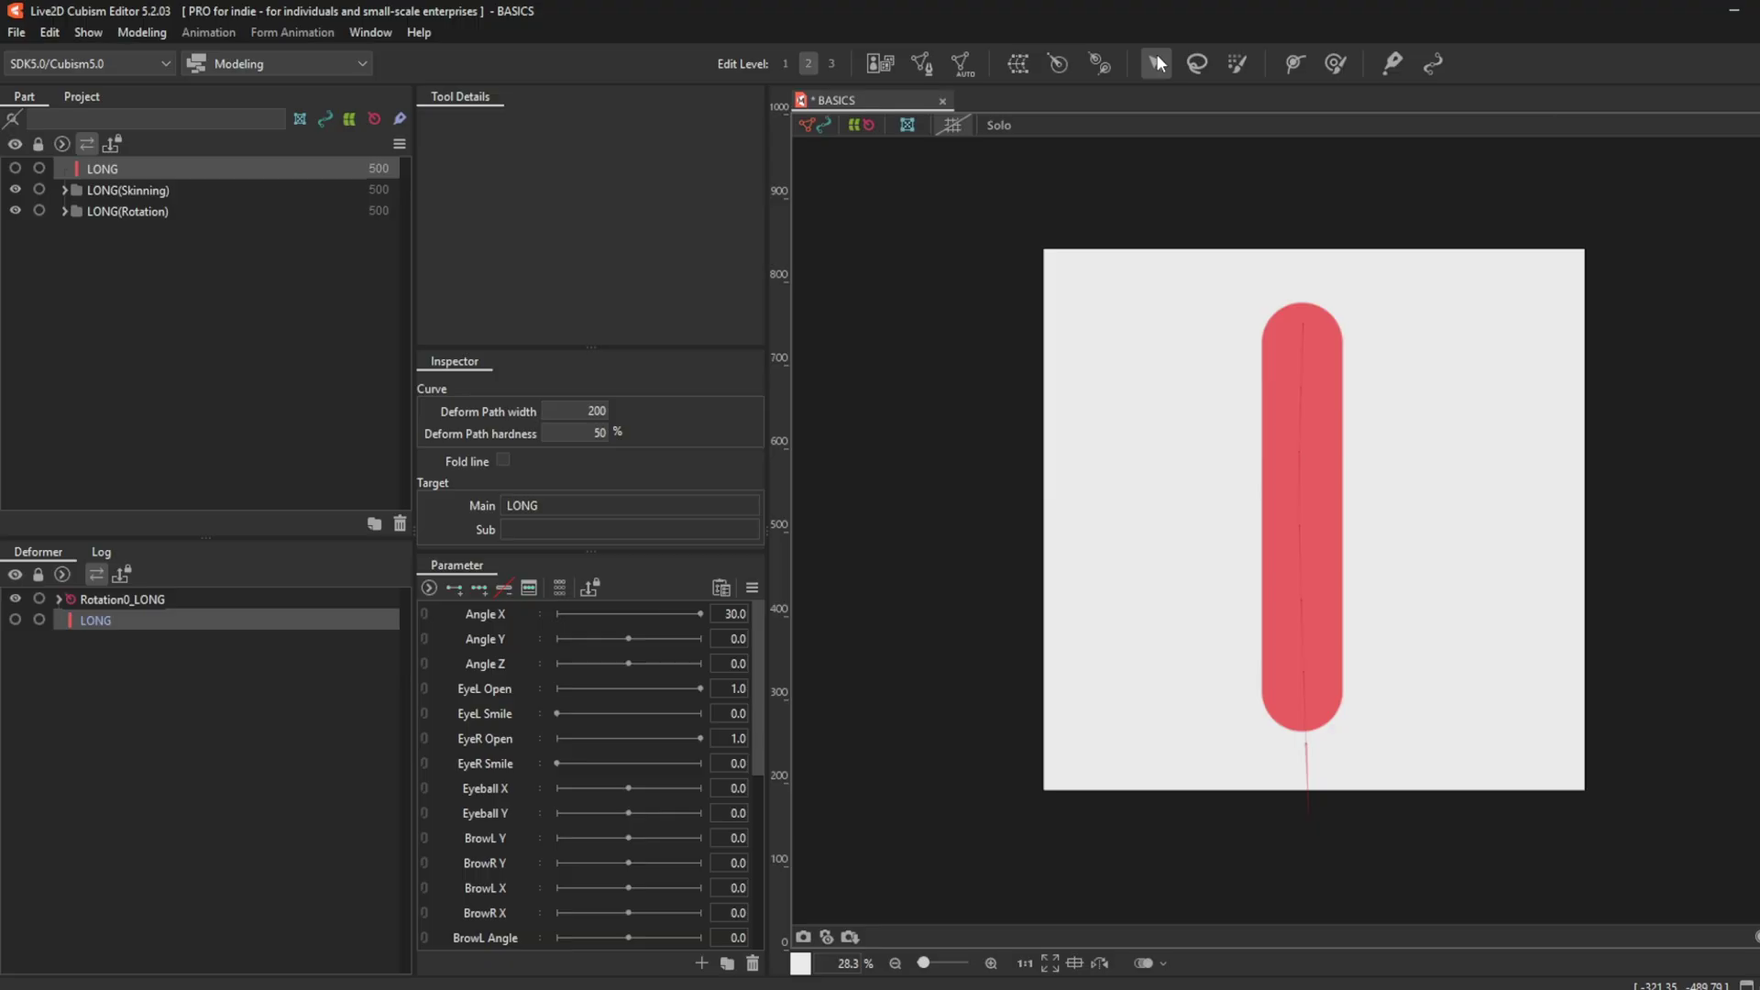
scroll(587, 743, down, 5)
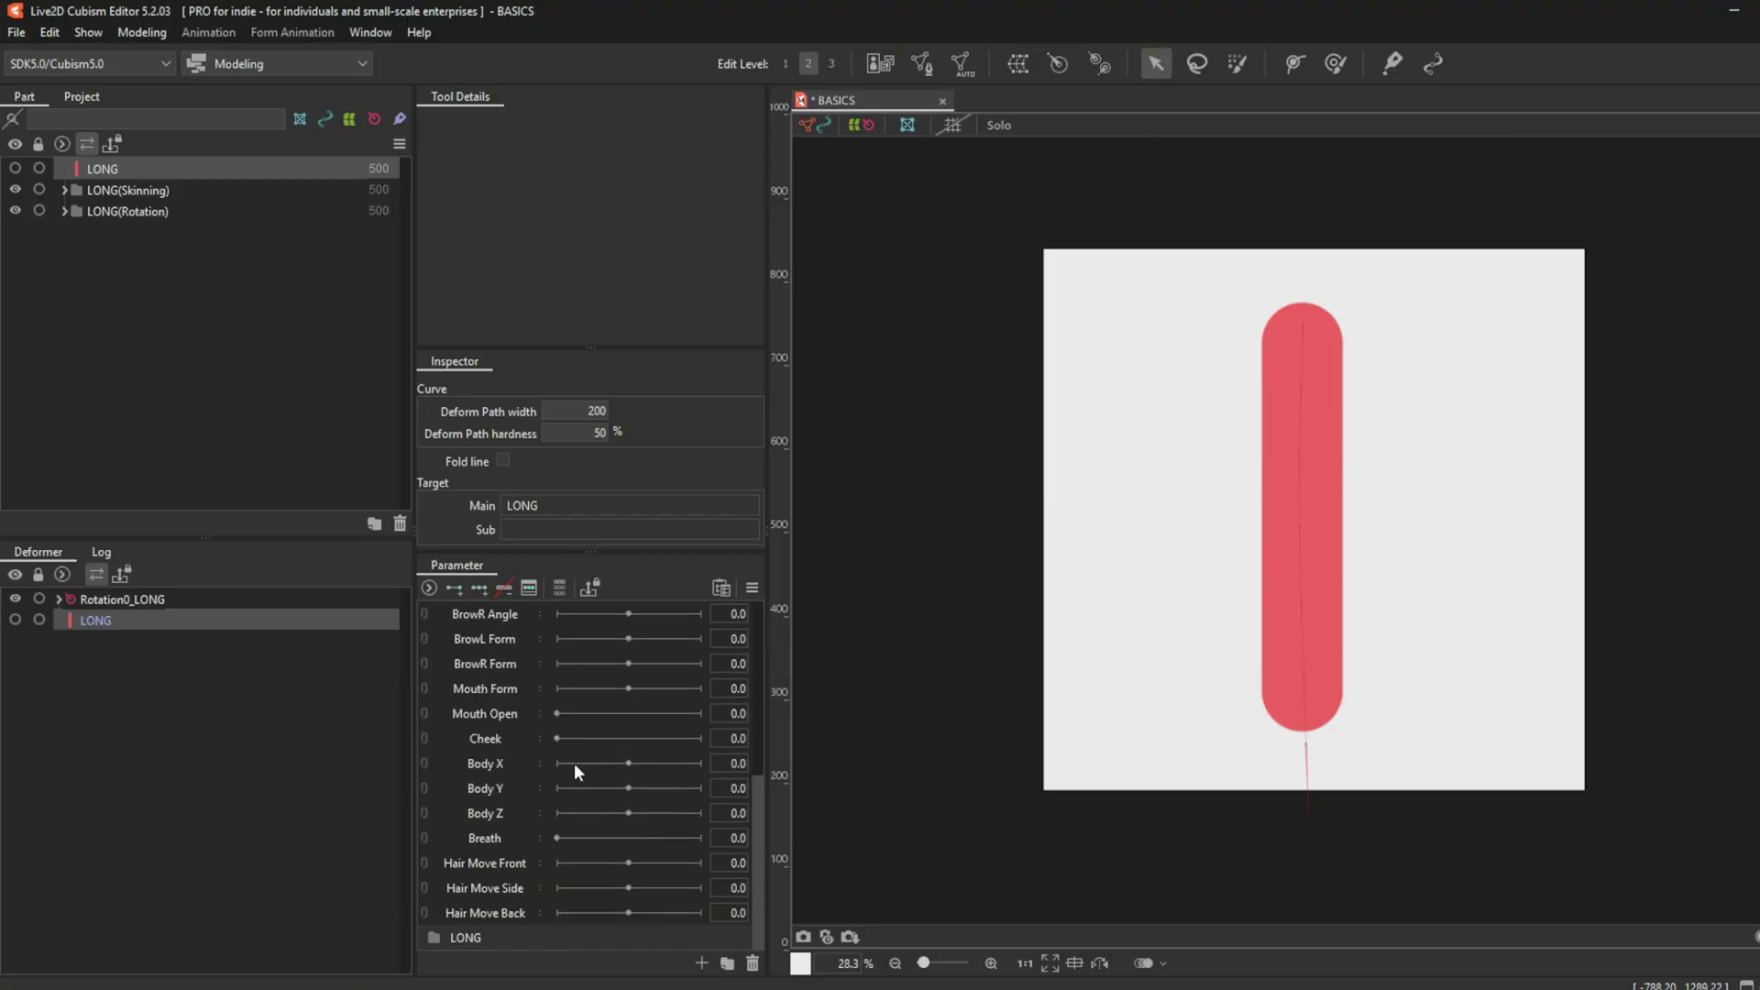
click(433, 937)
scroll(523, 834, down, 2)
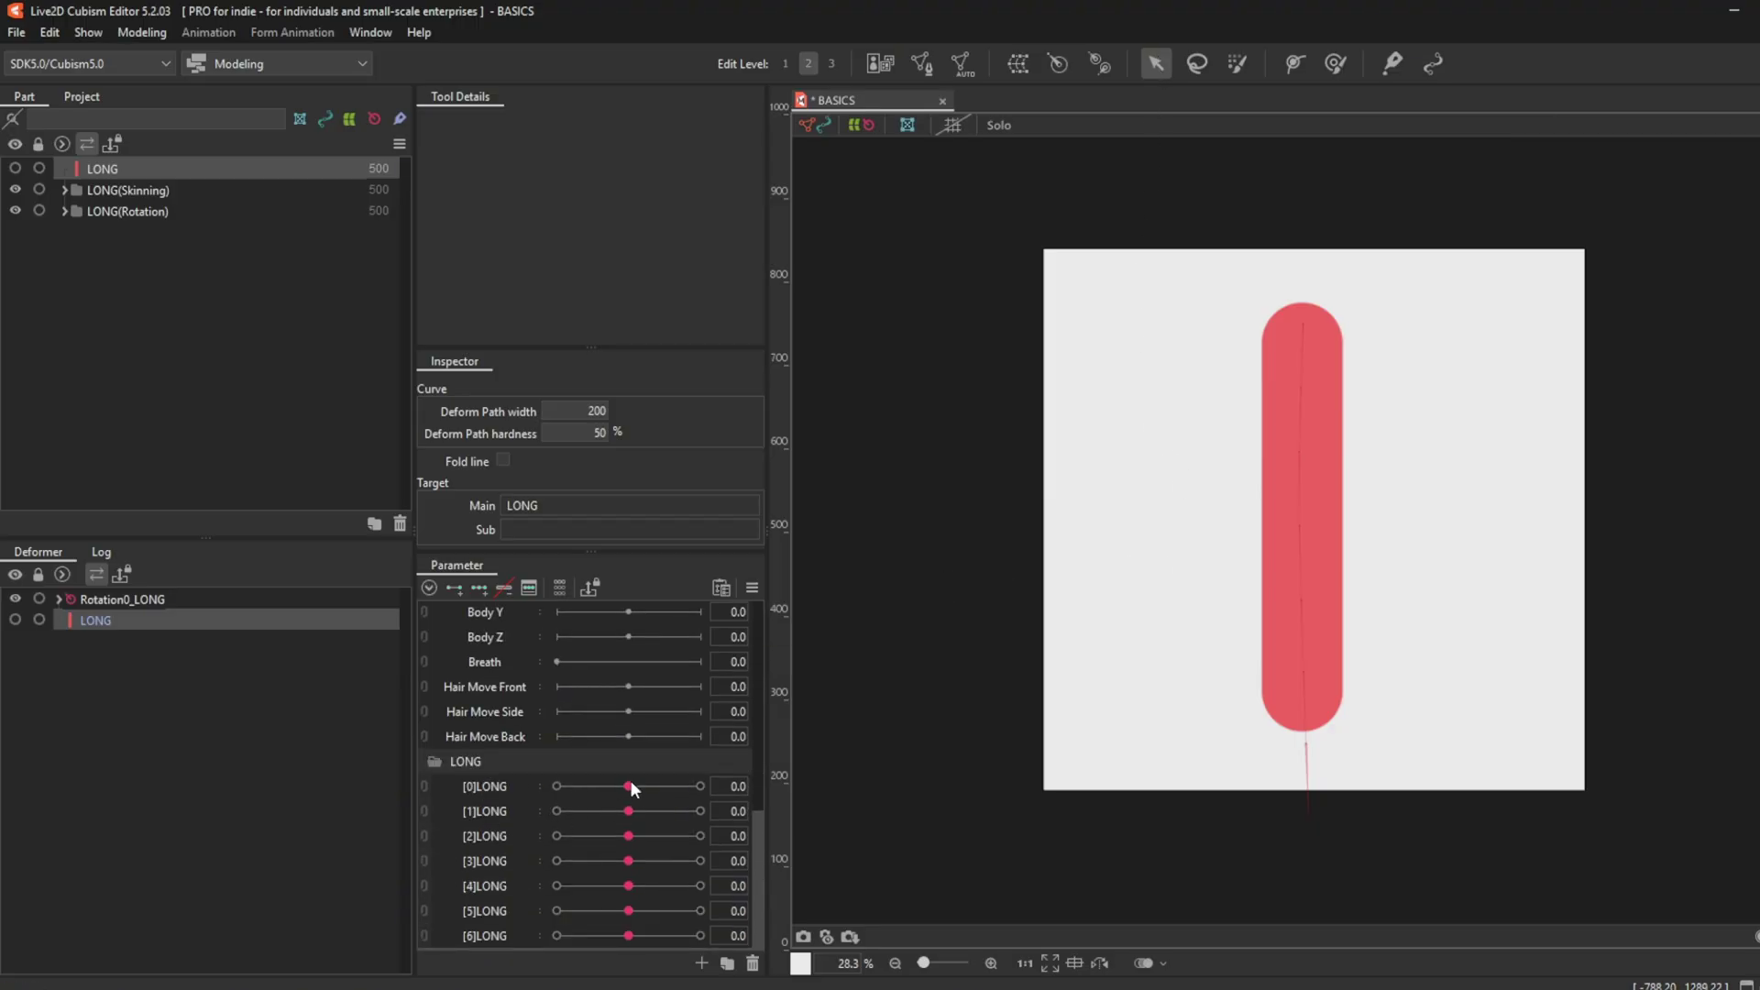
drag(632, 788, 630, 841)
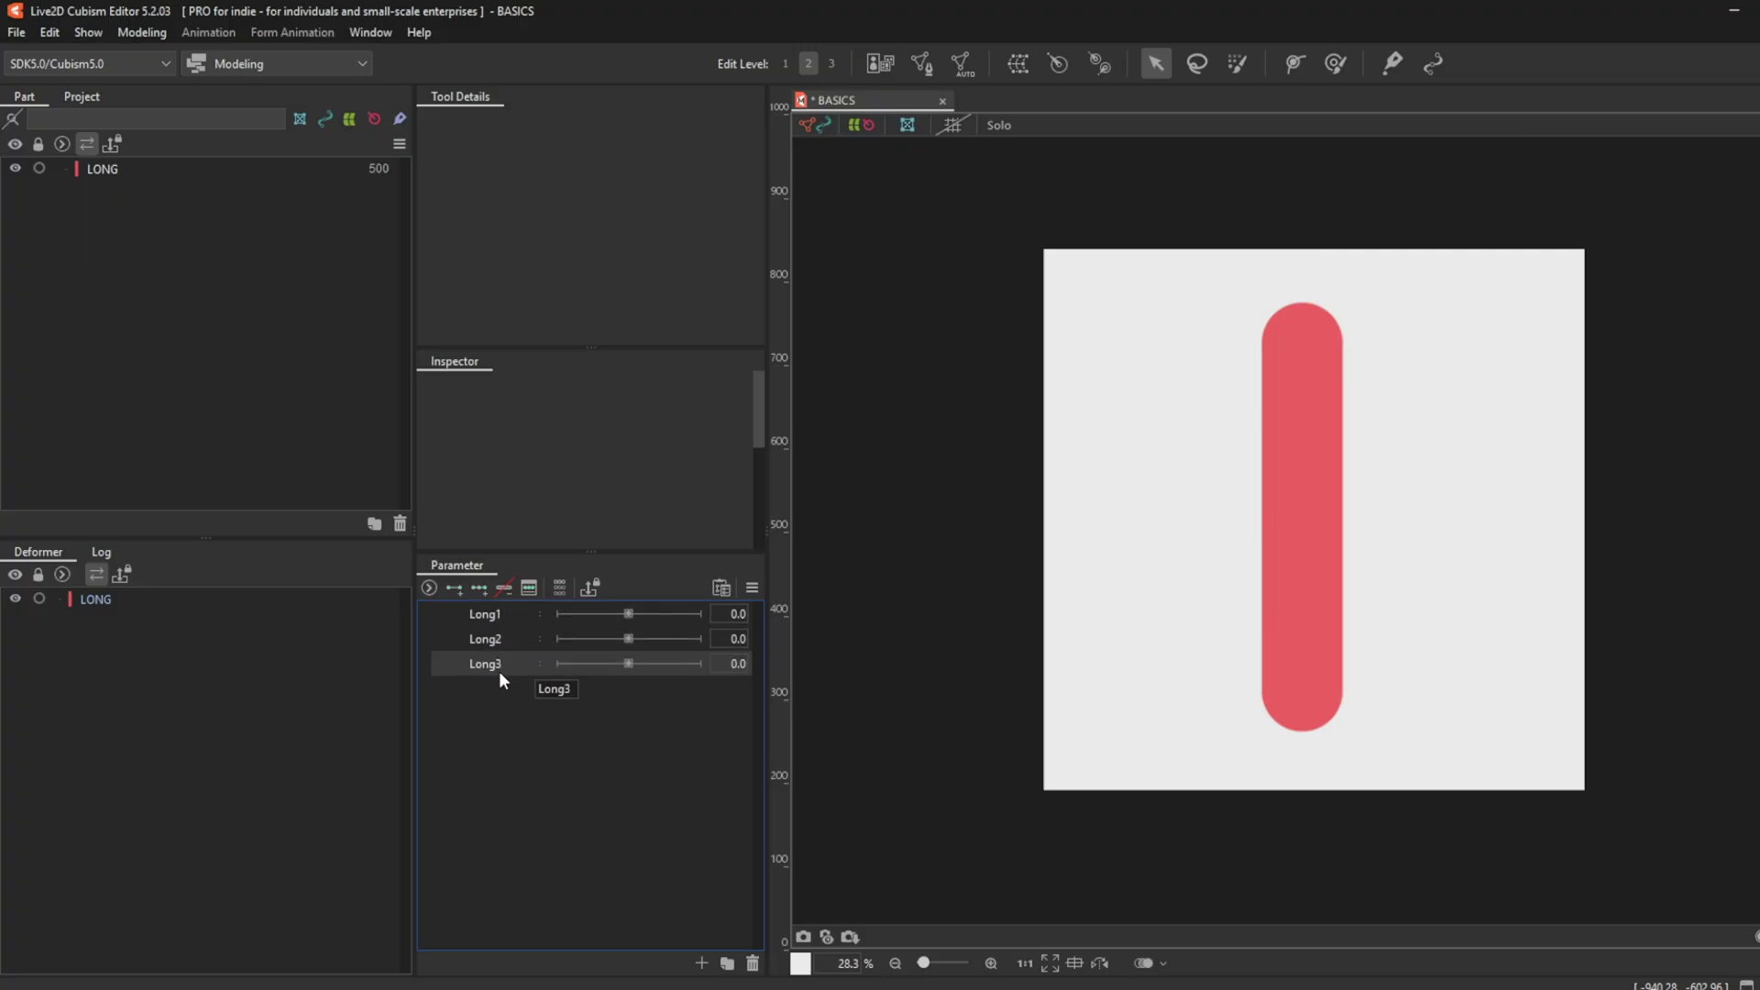
Select the LONG art mesh in the Deformer panel.
click(96, 600)
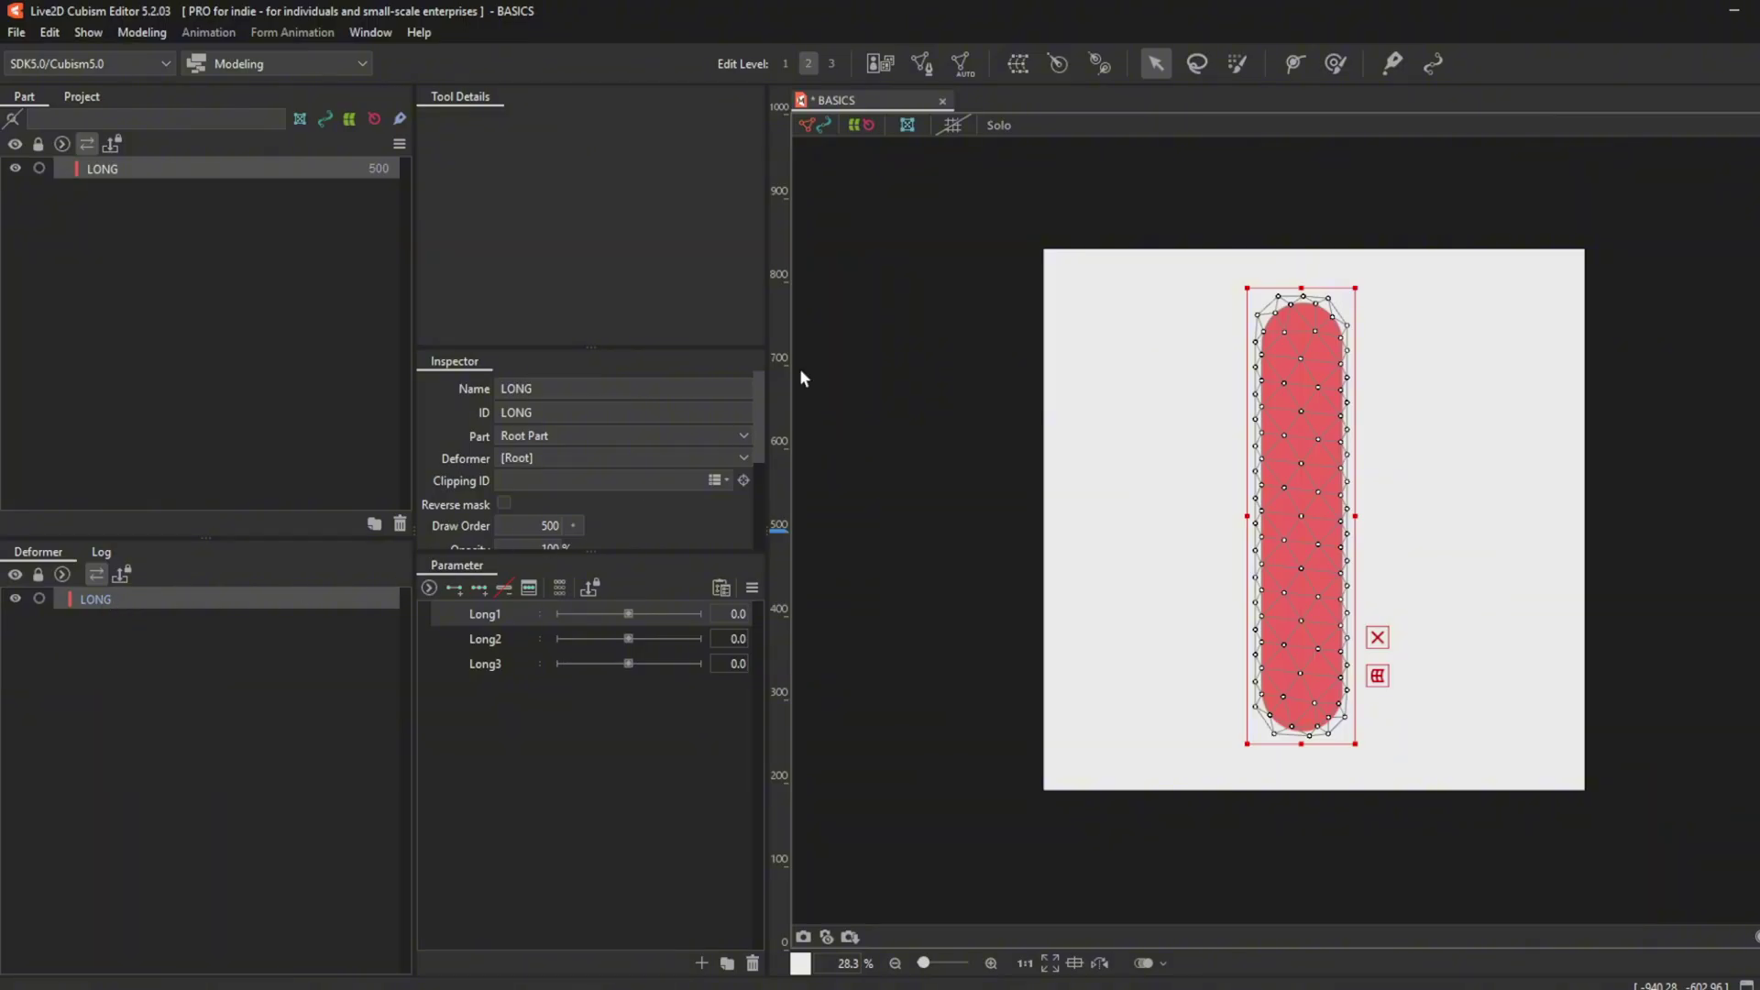
Create a Curved Surface warp deformer around LONG and paste two copies of it.
click(1017, 66)
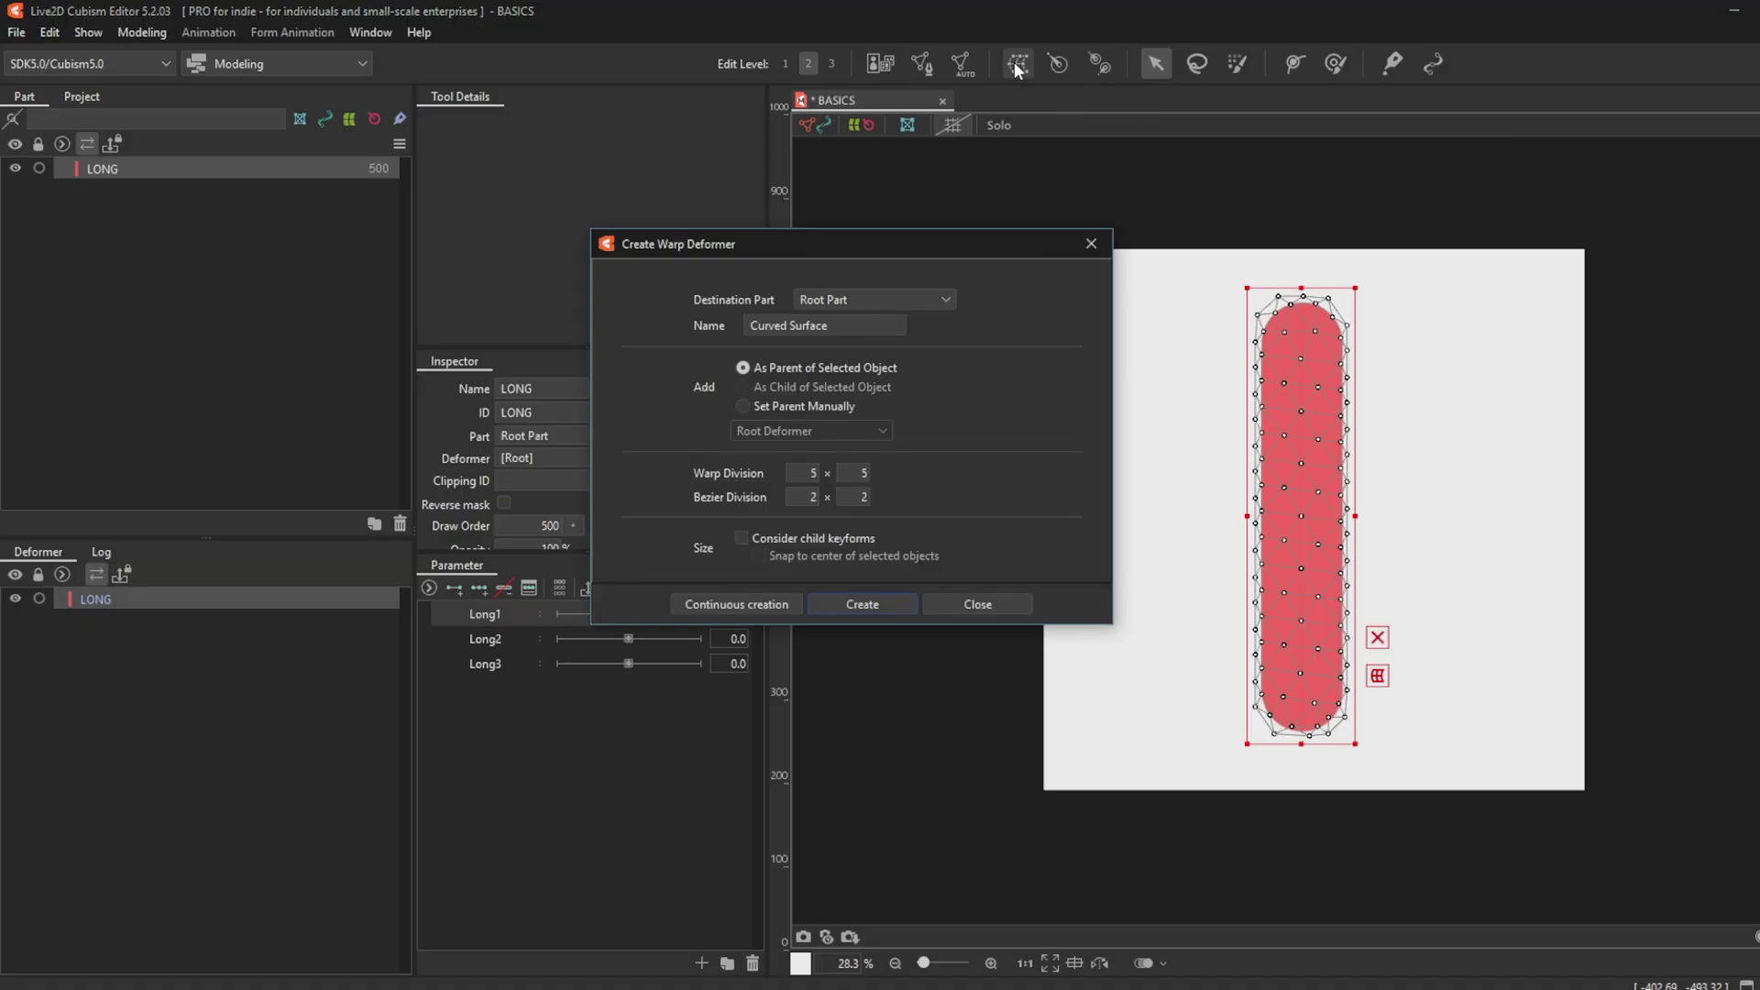
click(862, 603)
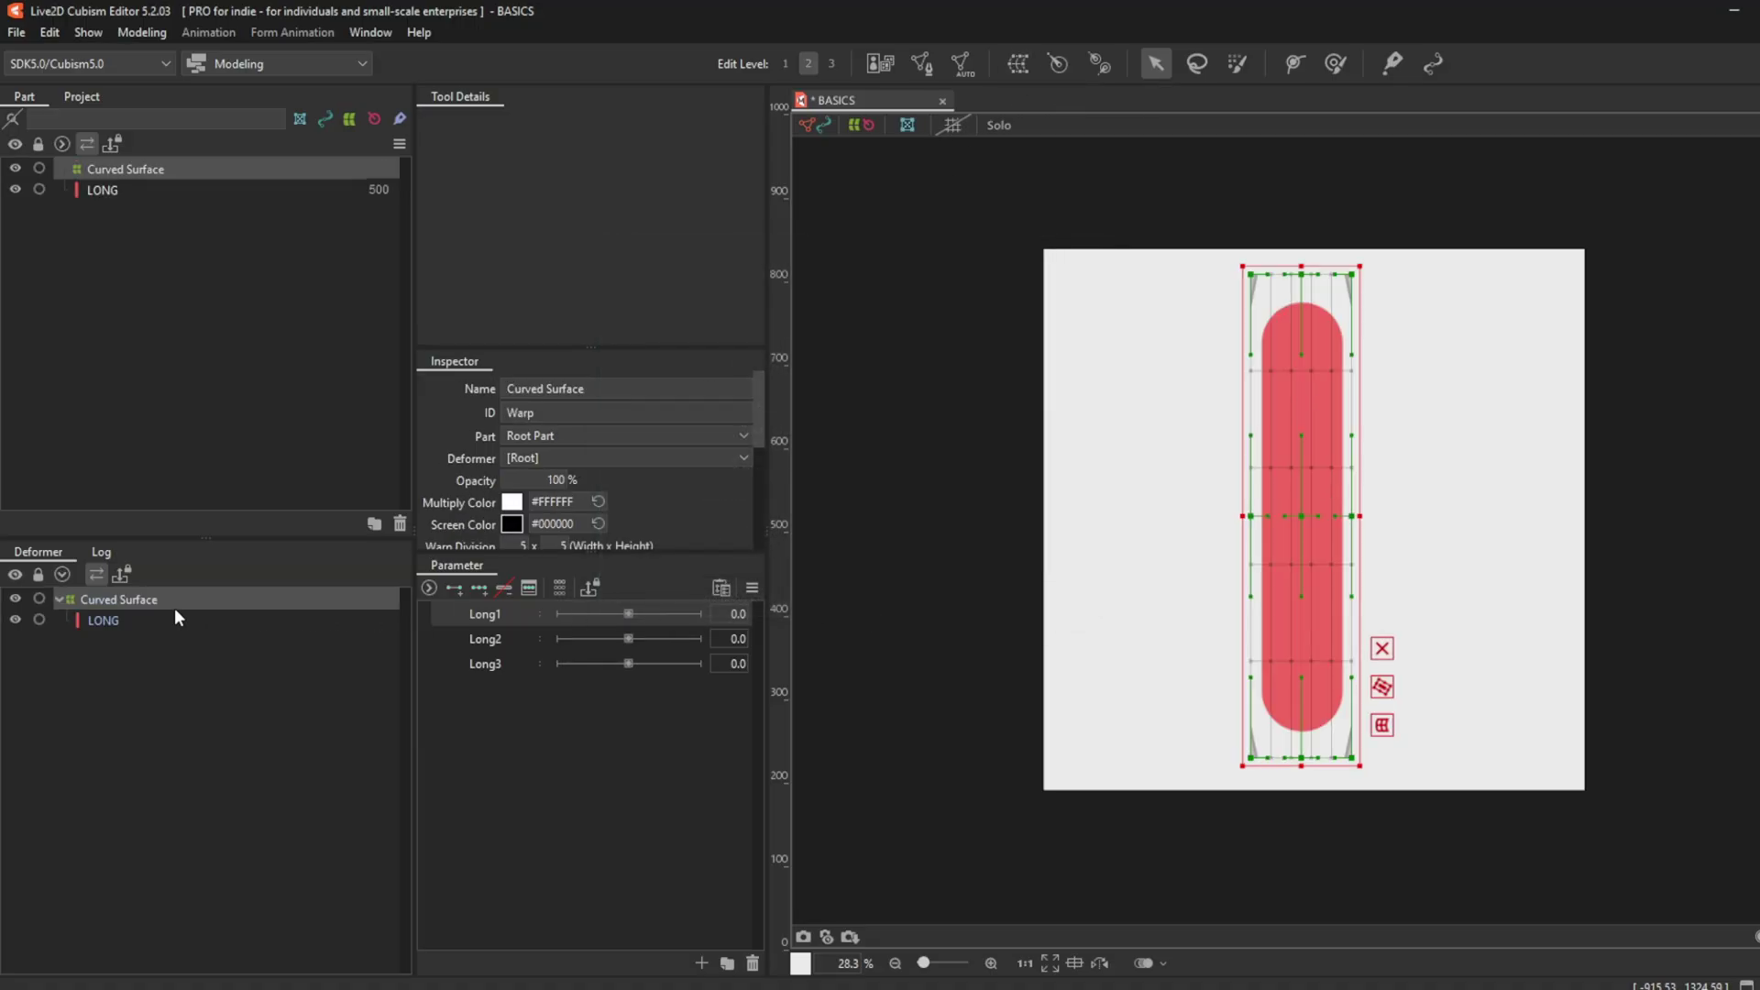
key(ctrl+c)
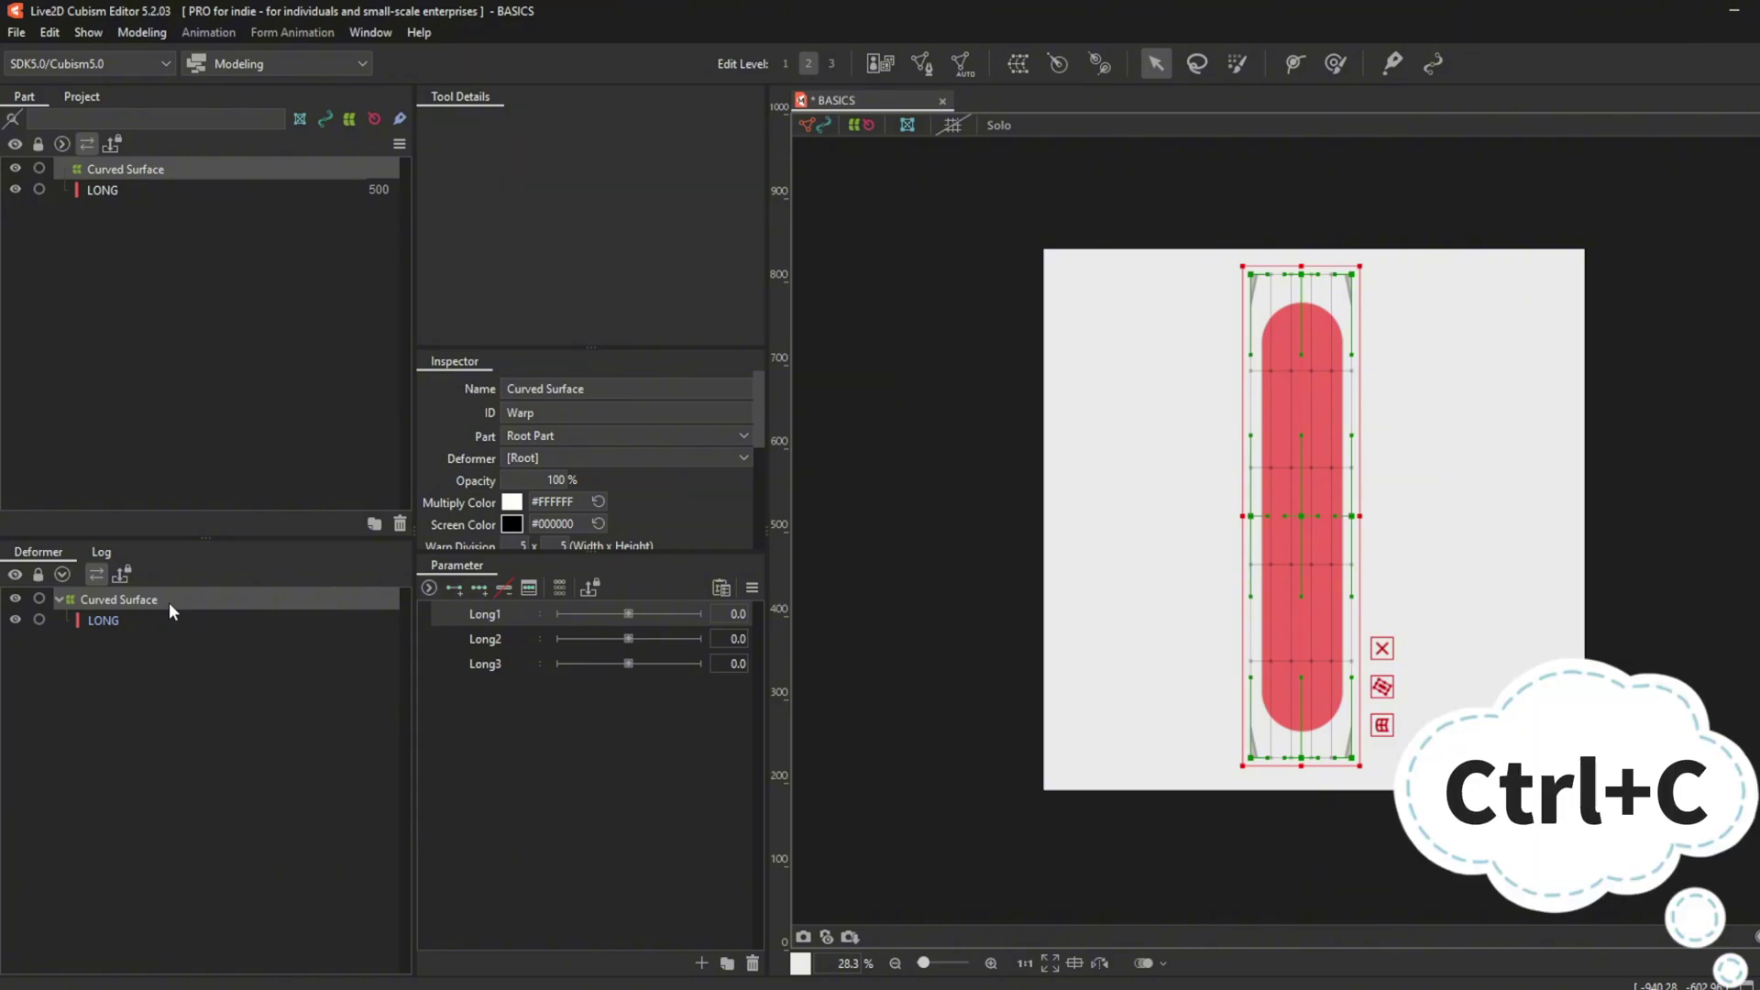
key(ctrl+v)
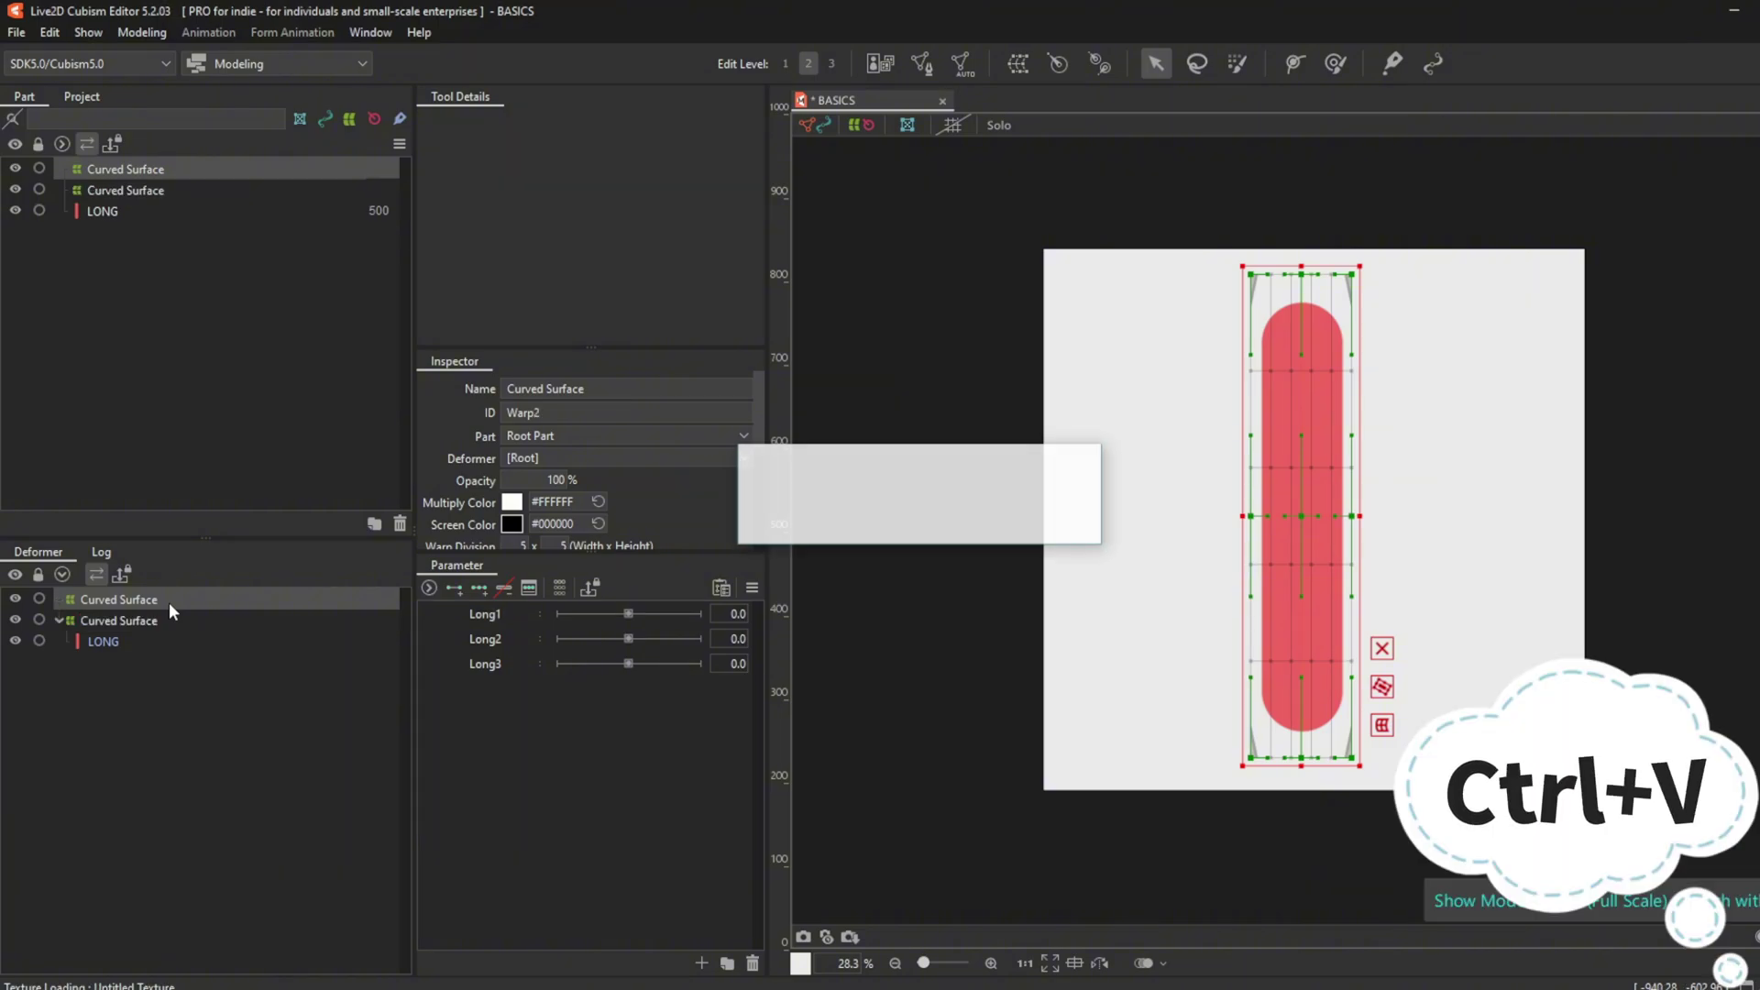
key(ctrl+v)
Nest the three Curved Surfaces in a chain with LONG inside the innermost one.
ctrl+click(134, 620)
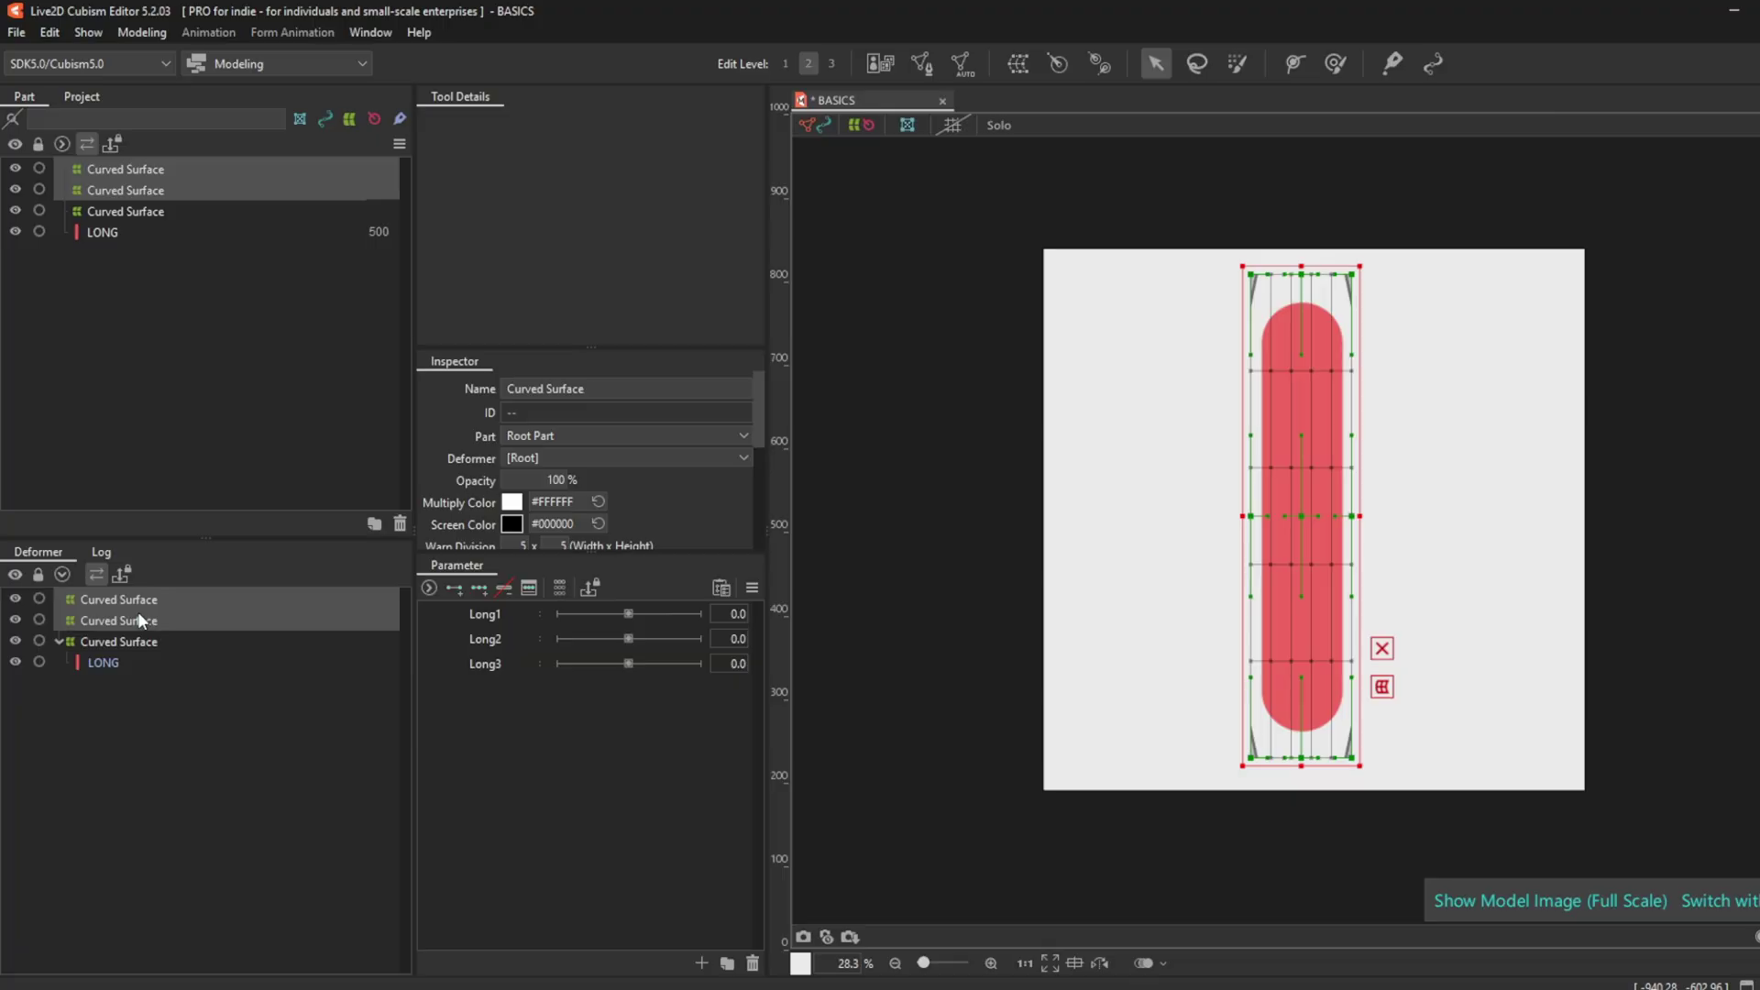
drag(152, 603, 108, 660)
click(106, 663)
click(108, 618)
click(66, 641)
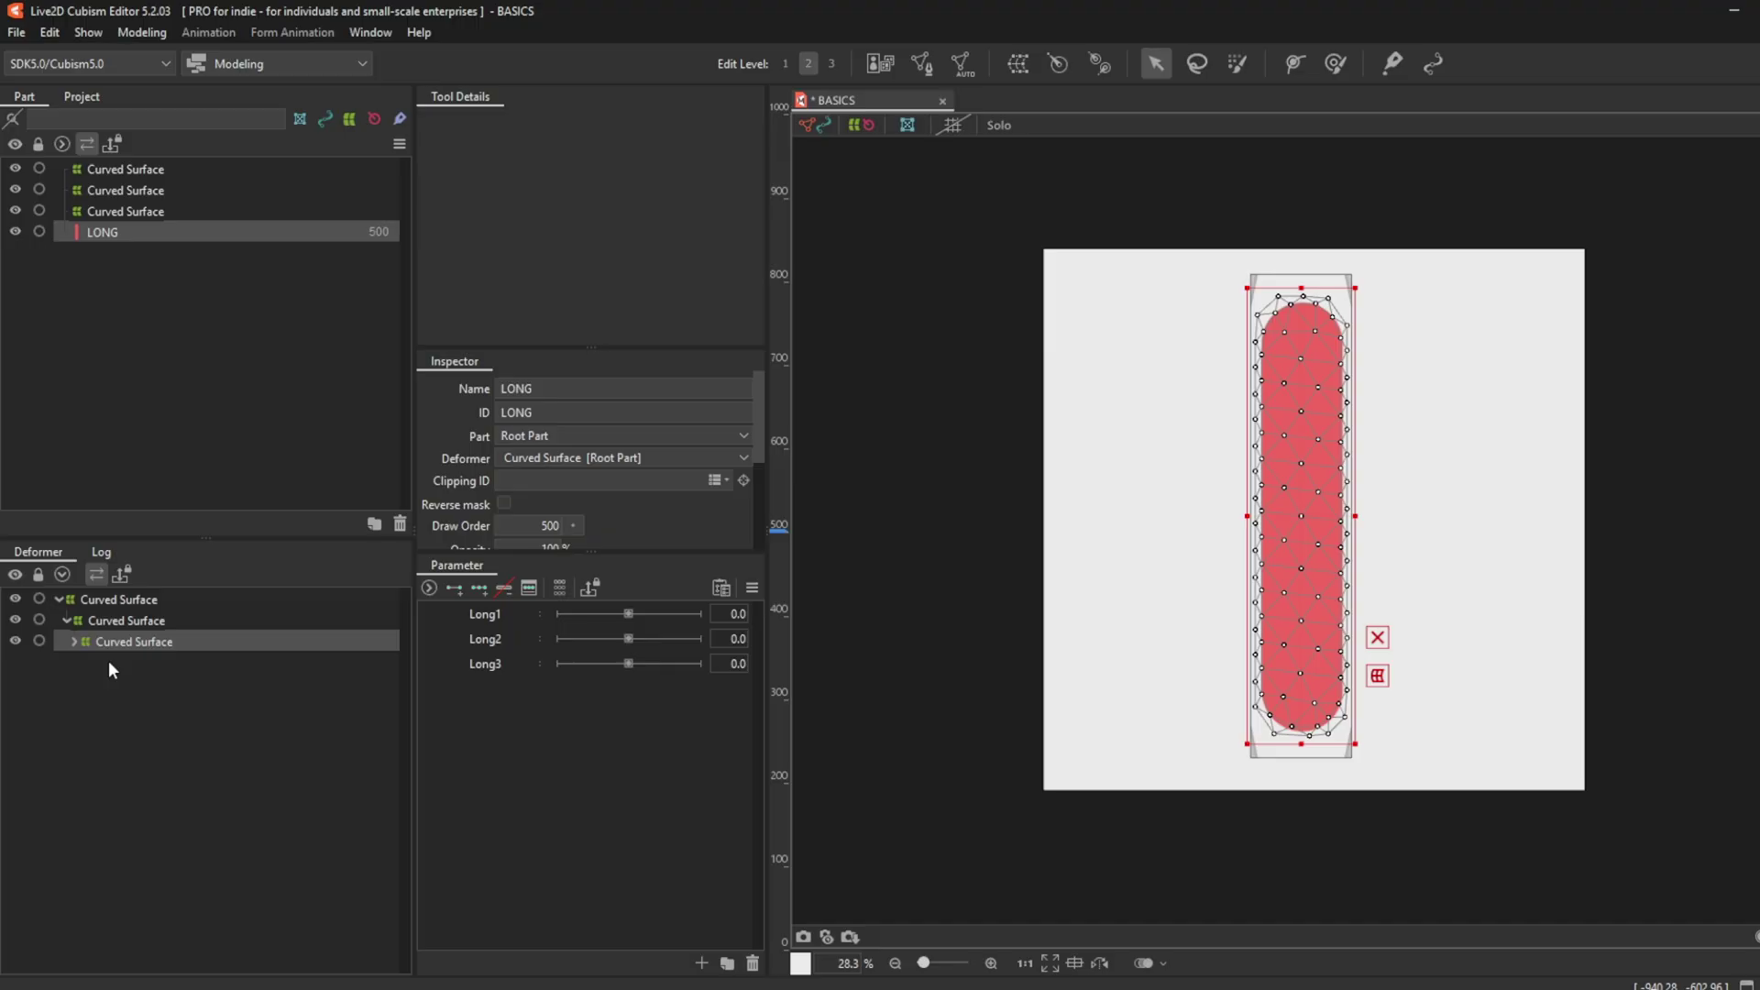
click(75, 640)
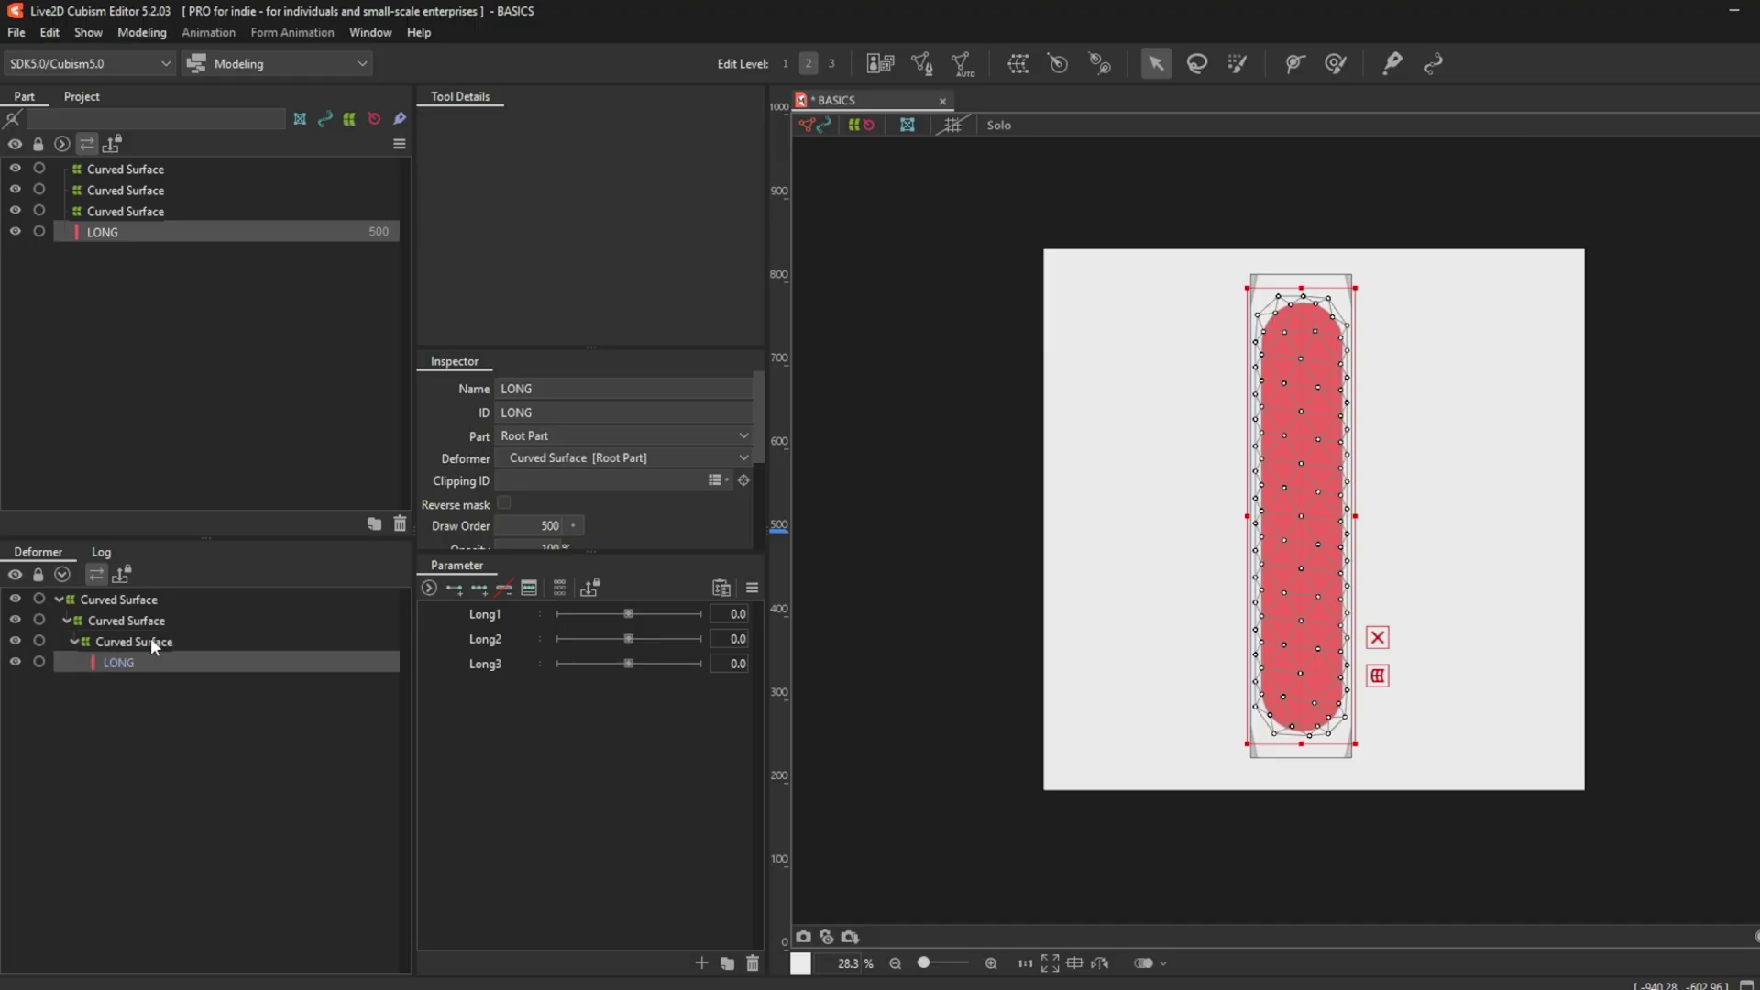
Add keys for Long1–Long3 to all three Curved Surface deformers.
click(119, 599)
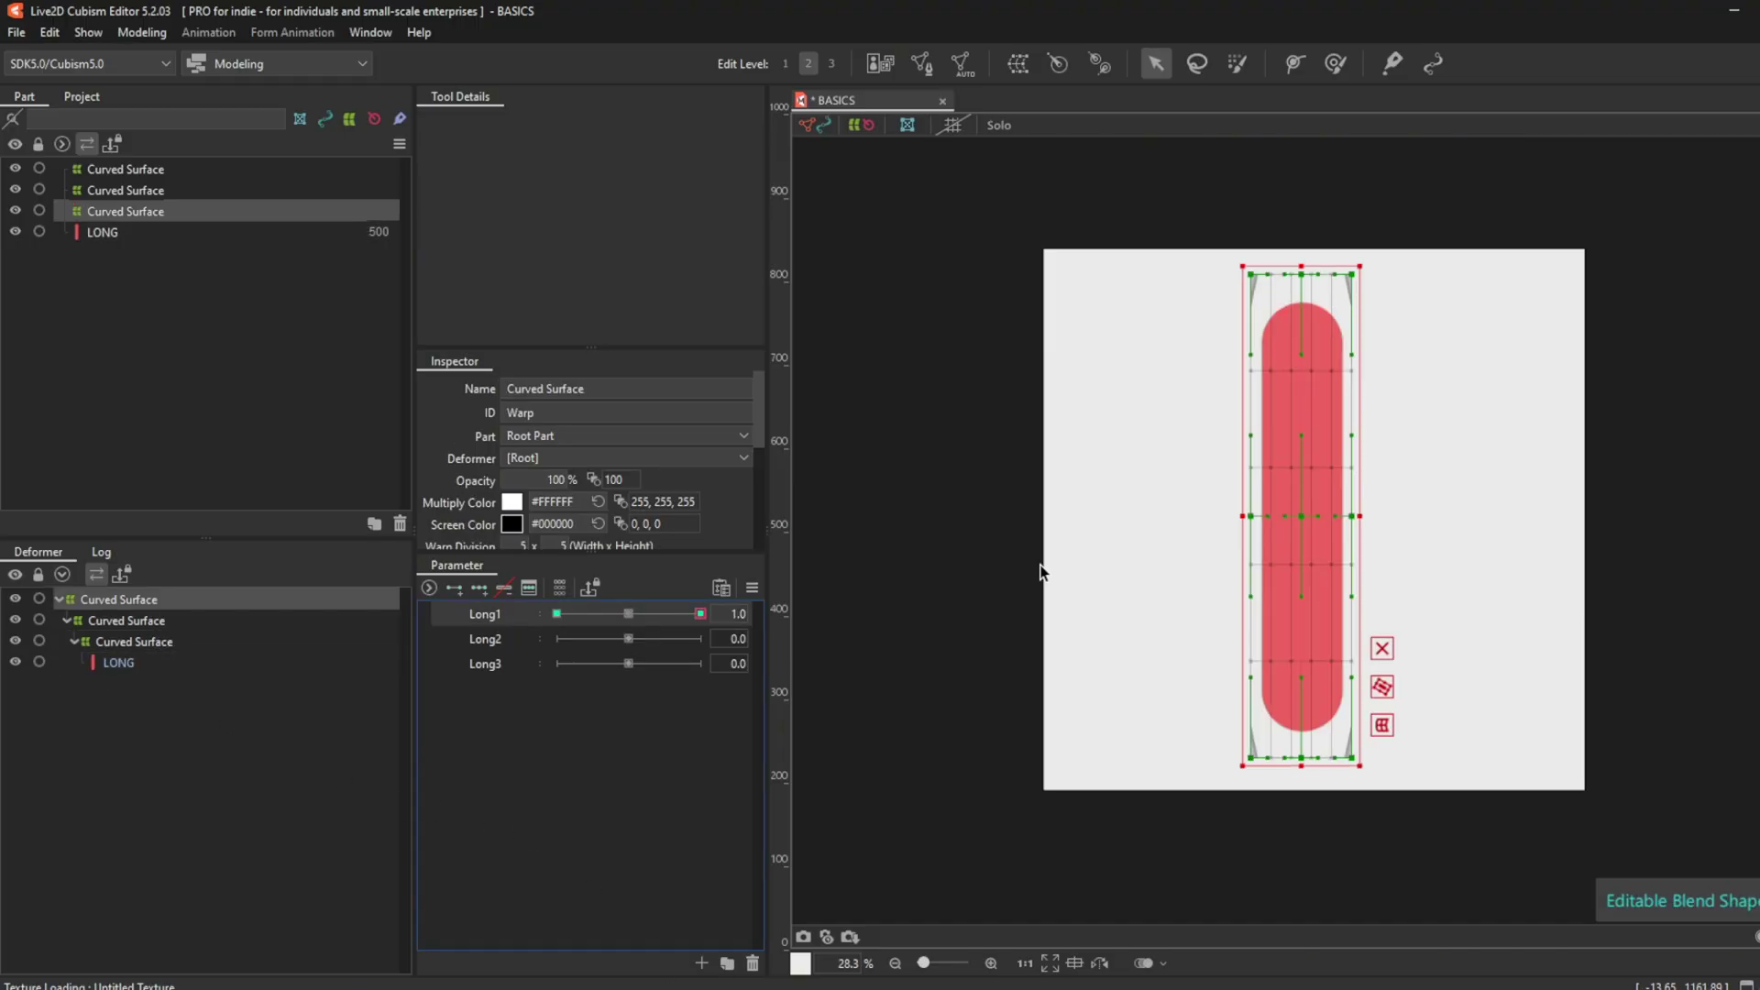
click(127, 621)
right_click(610, 639)
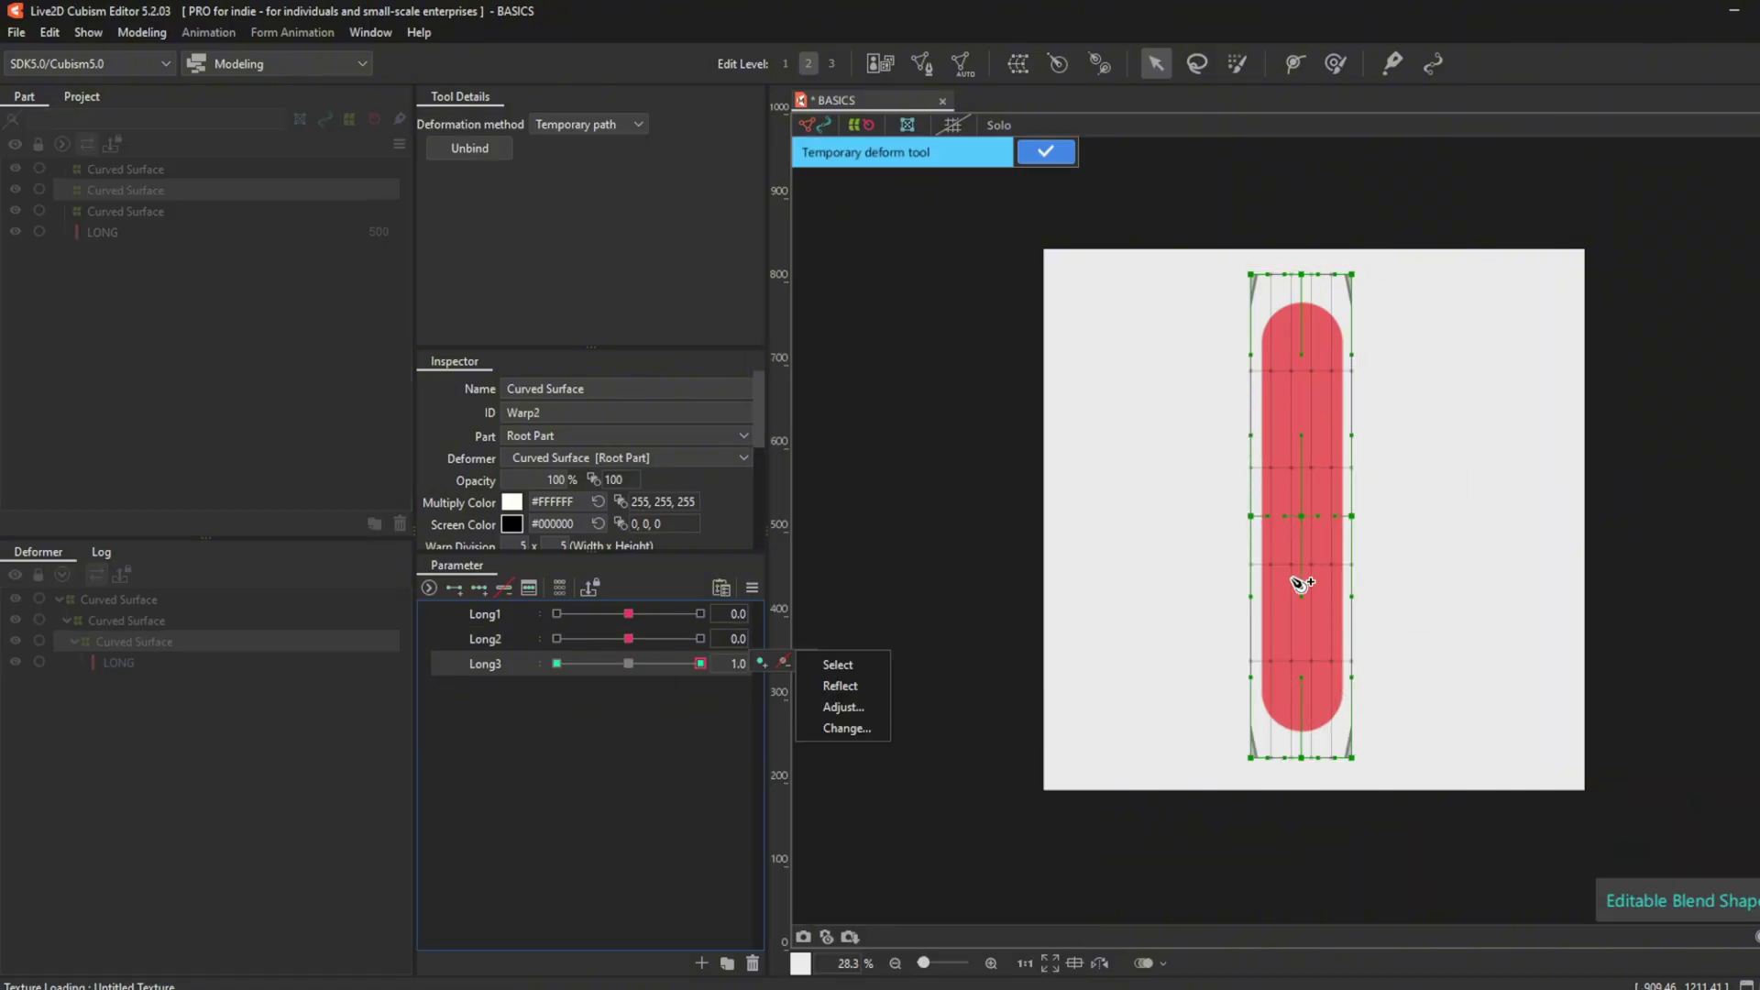
click(879, 694)
Set the parameter's extended interpolation to SNS Interpolation.
click(493, 615)
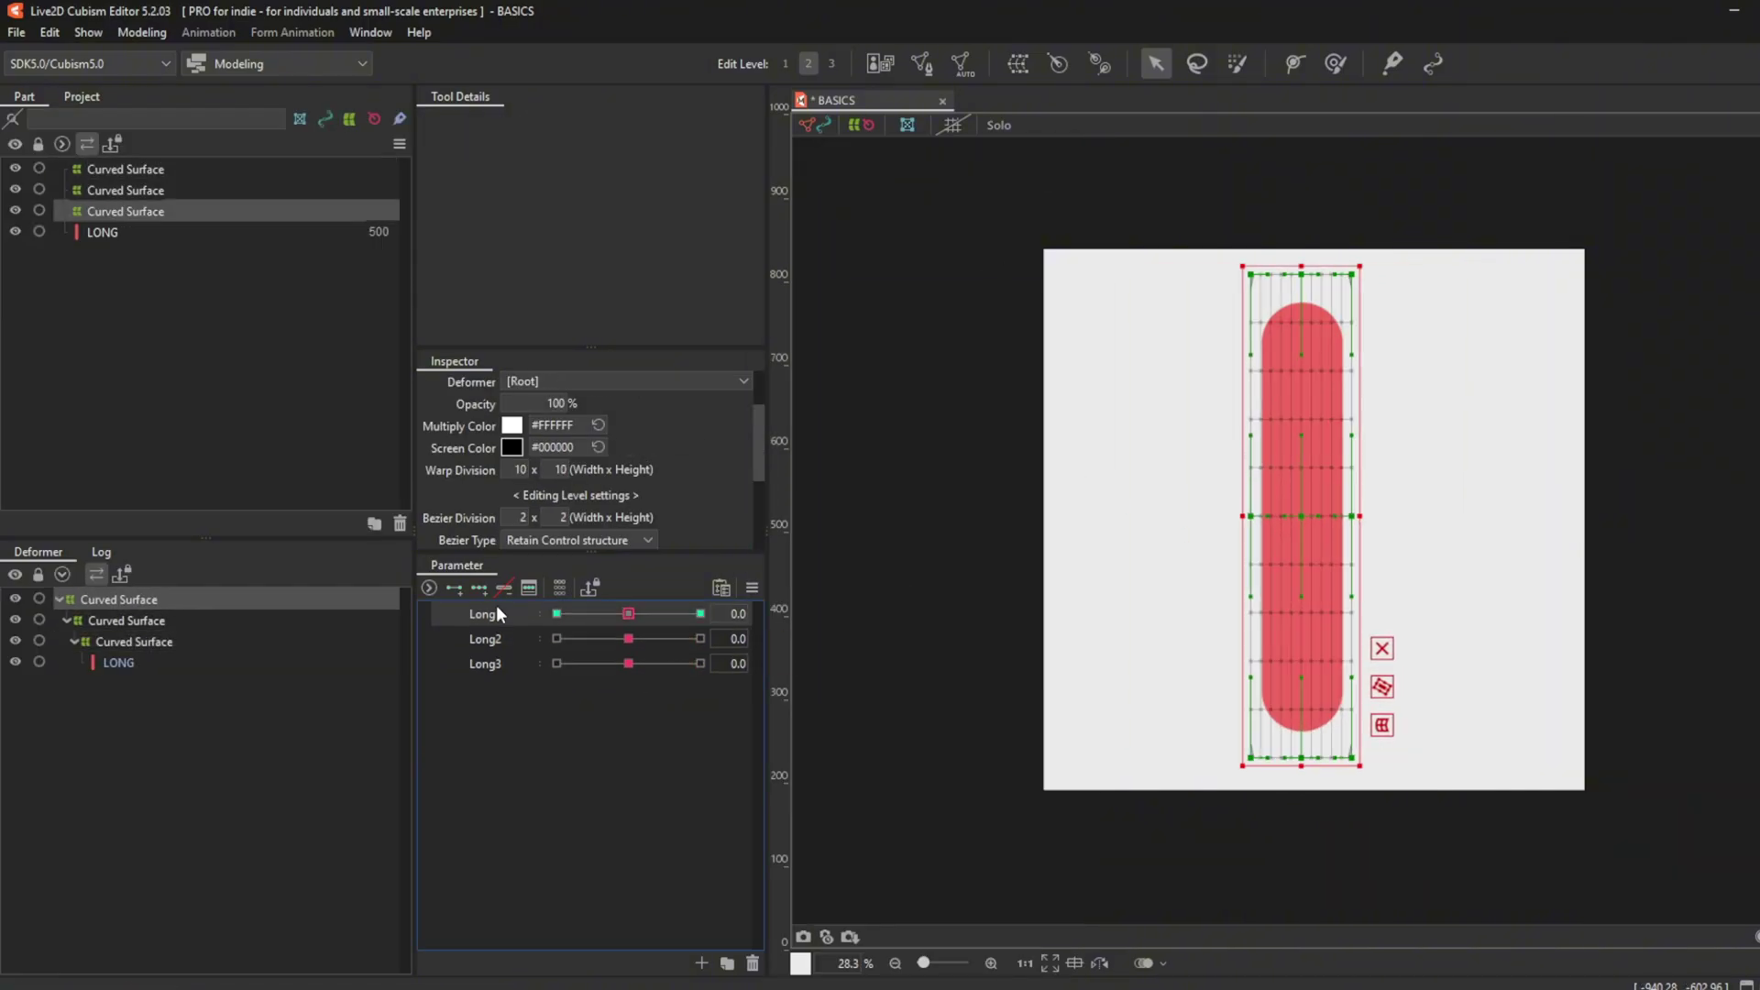
click(756, 581)
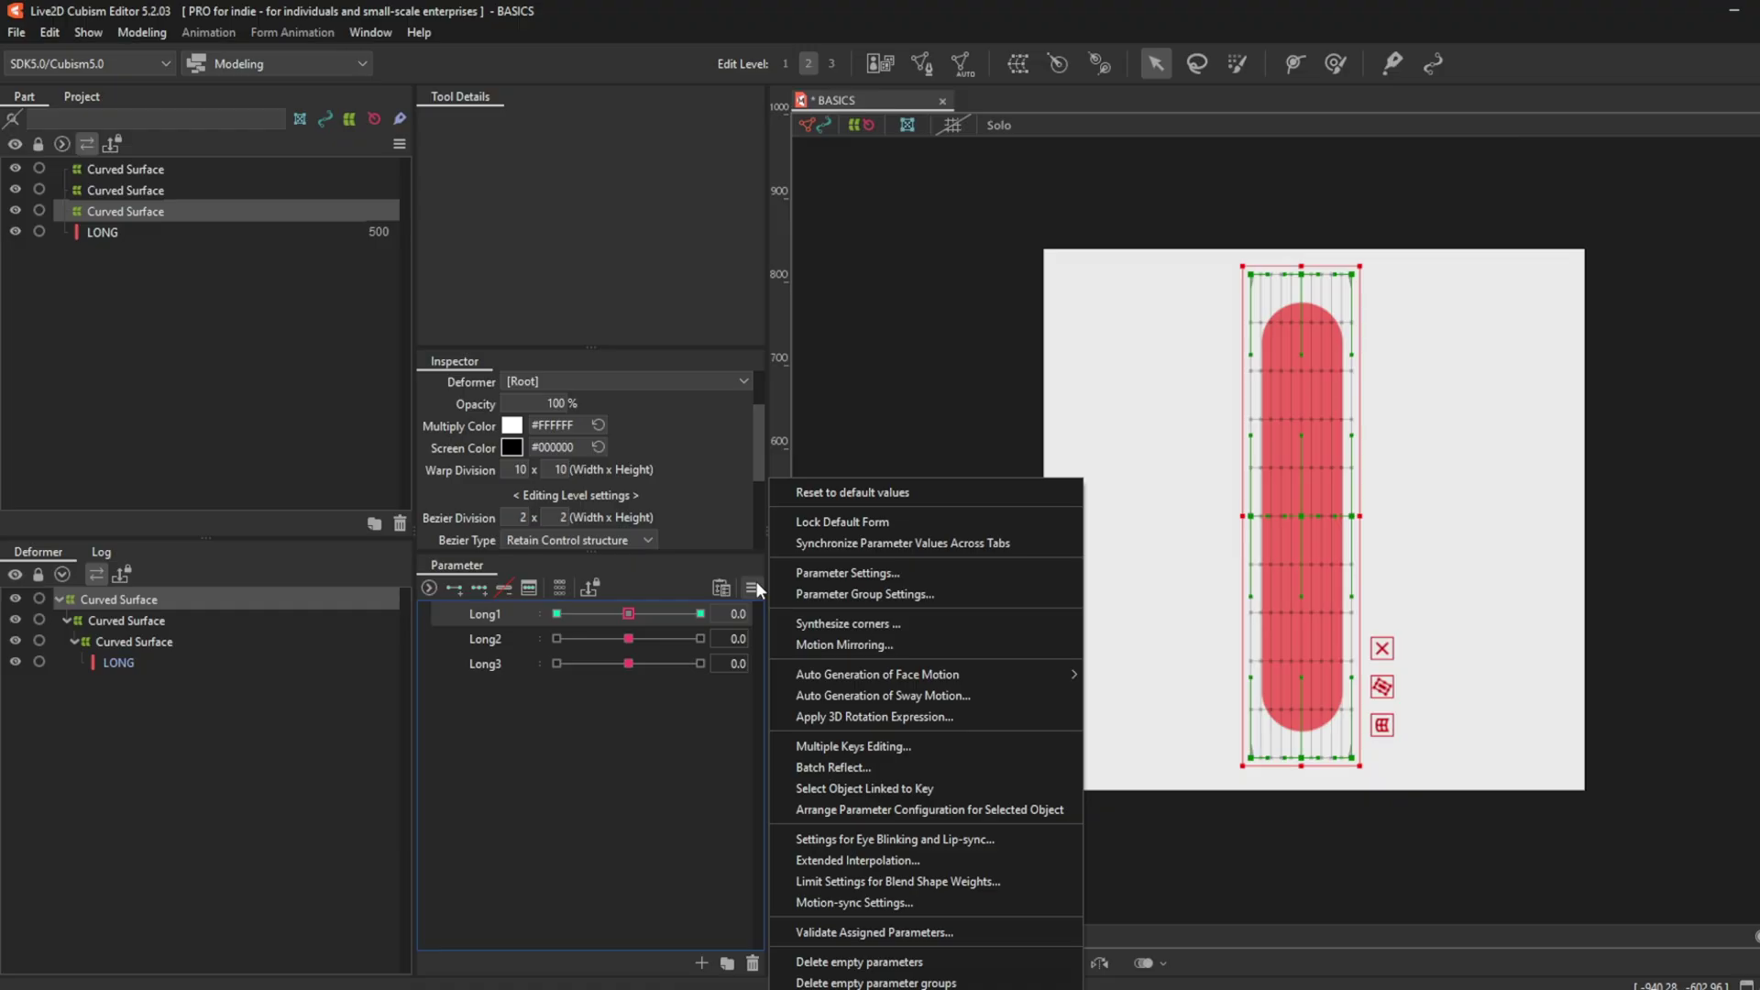
click(858, 860)
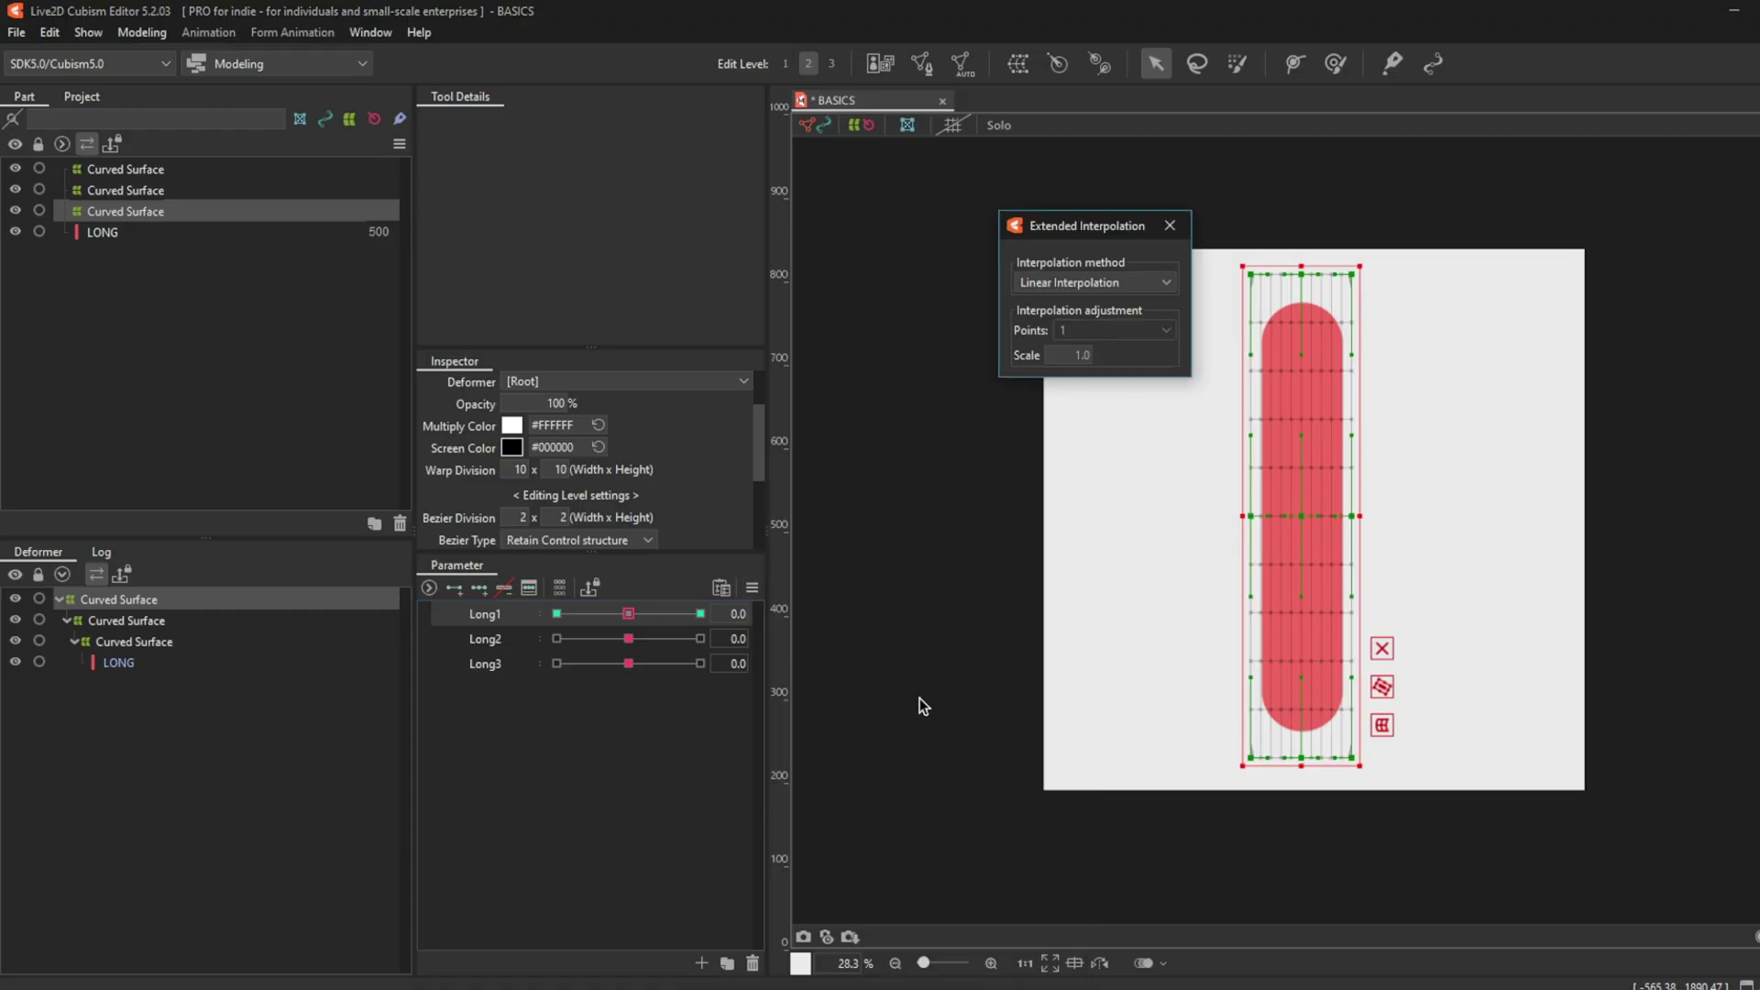
click(1087, 281)
click(1099, 342)
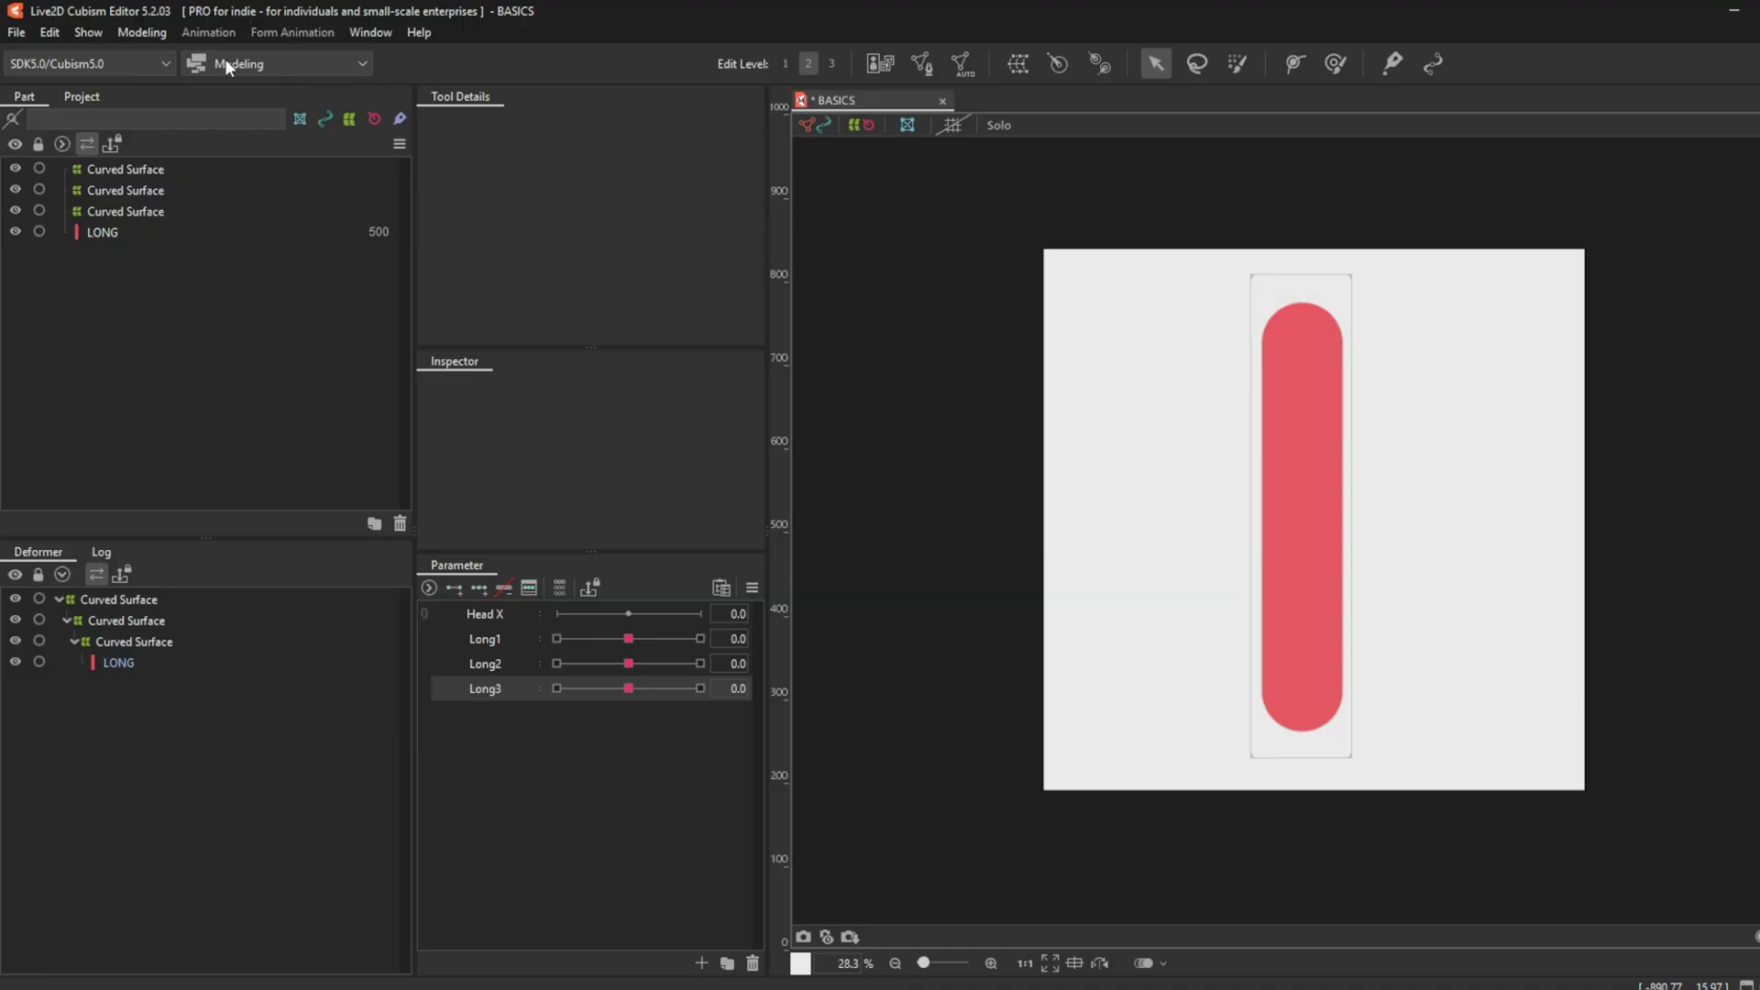
In Modeling > Physics Settings, add a new physics group named 'Skinning'.
click(142, 32)
click(234, 462)
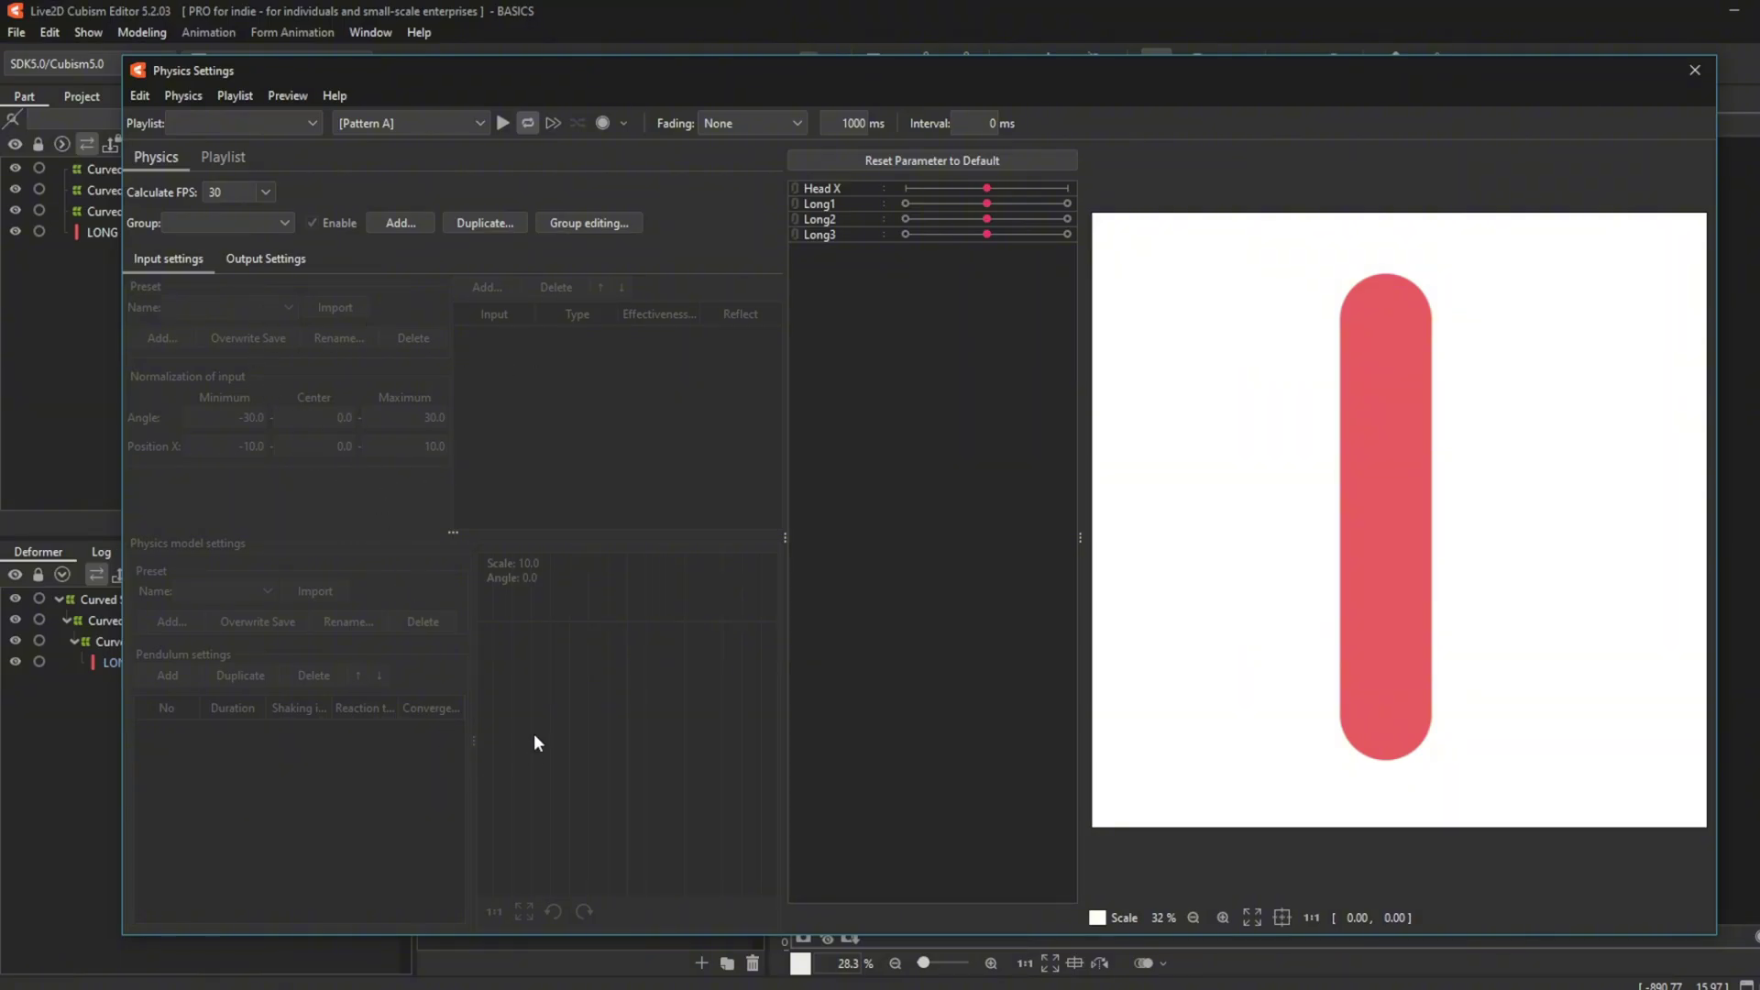
click(264, 259)
click(383, 228)
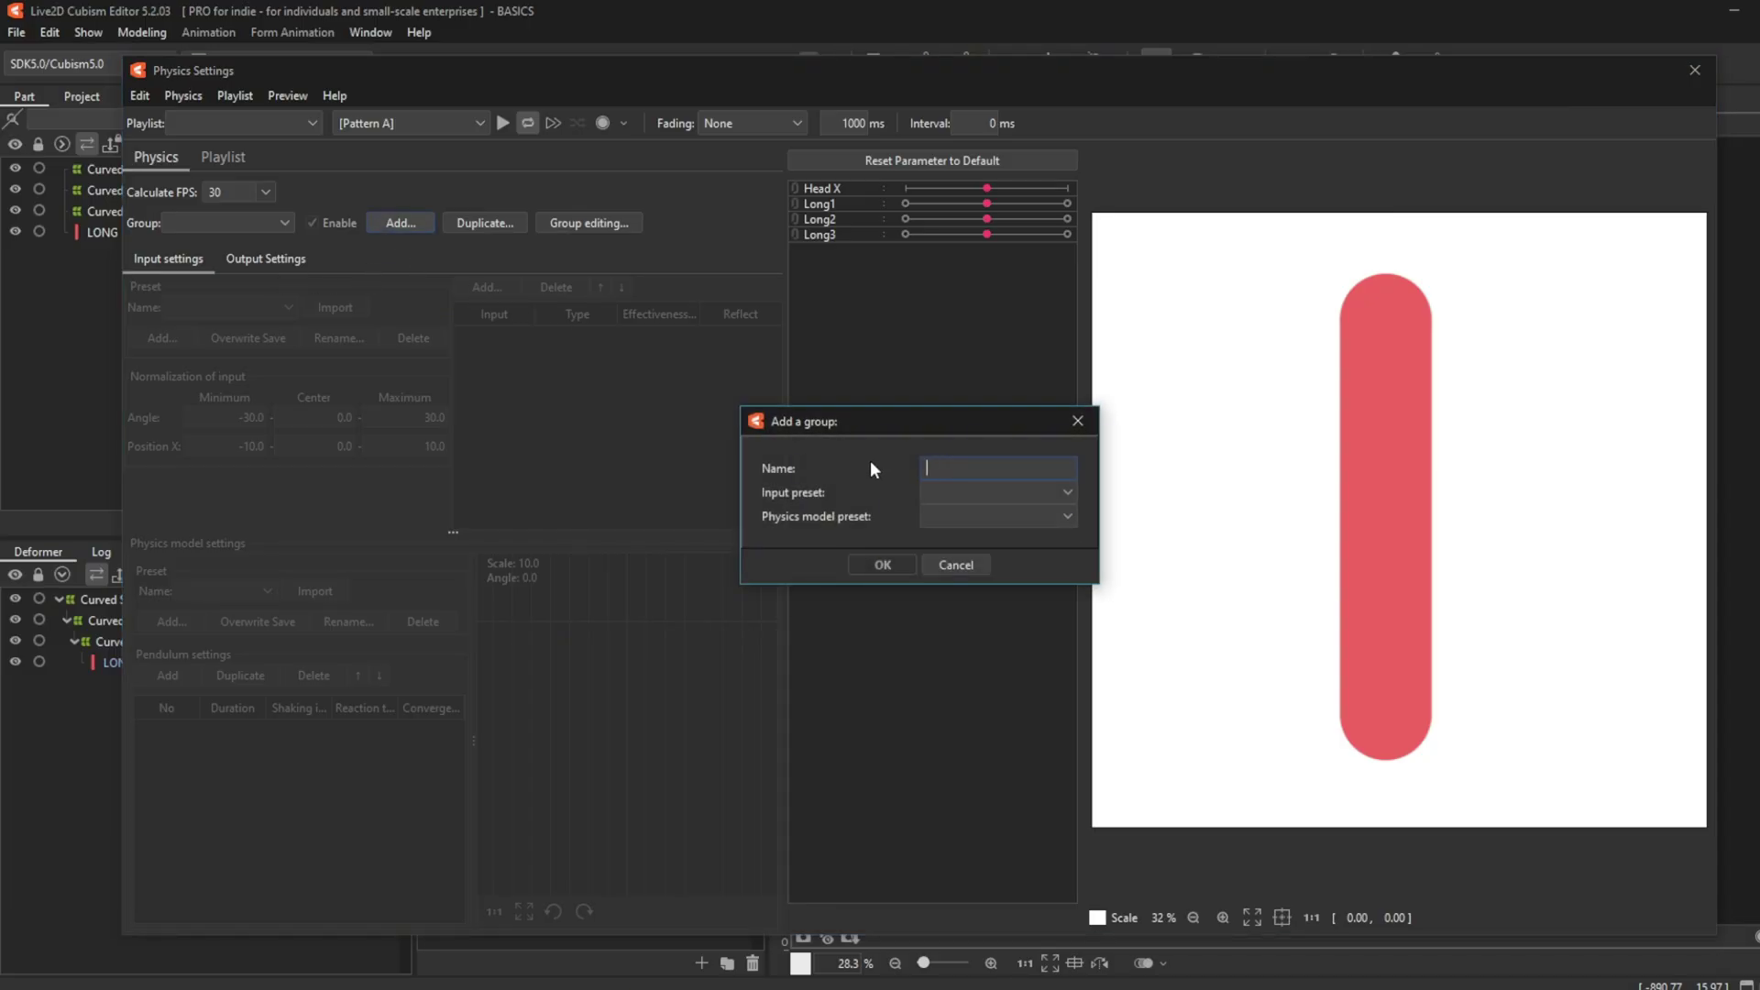
text(S)
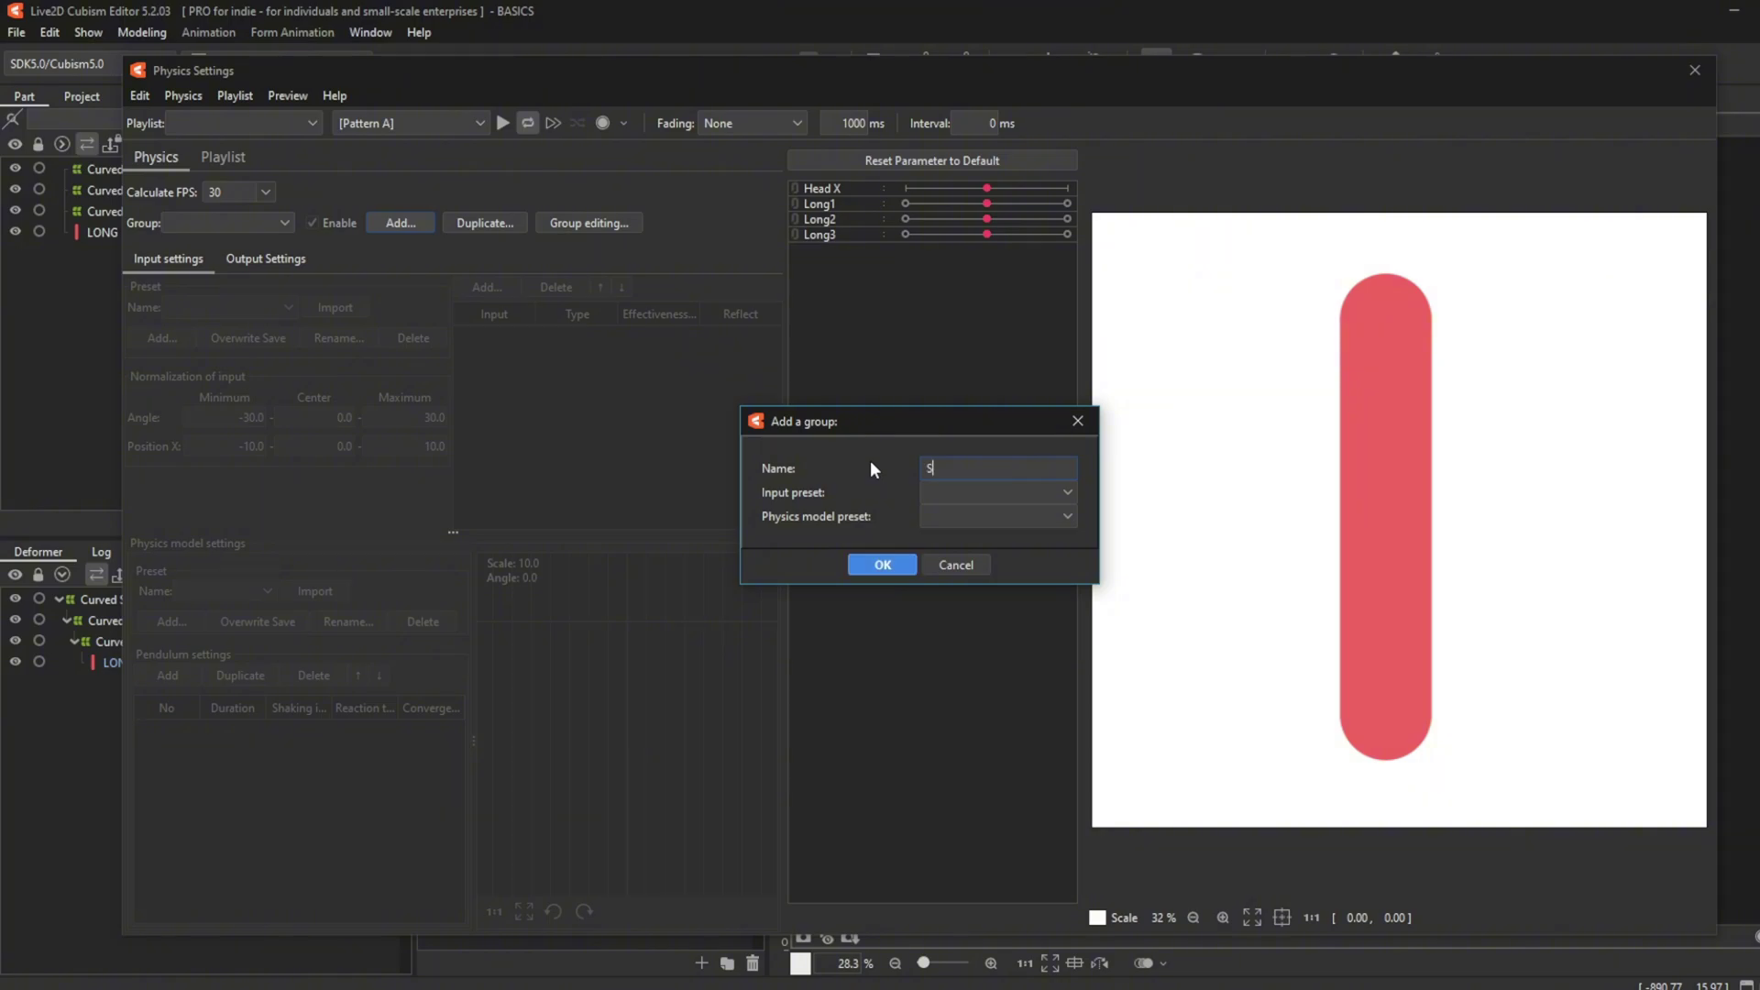
text(kinning)
click(857, 564)
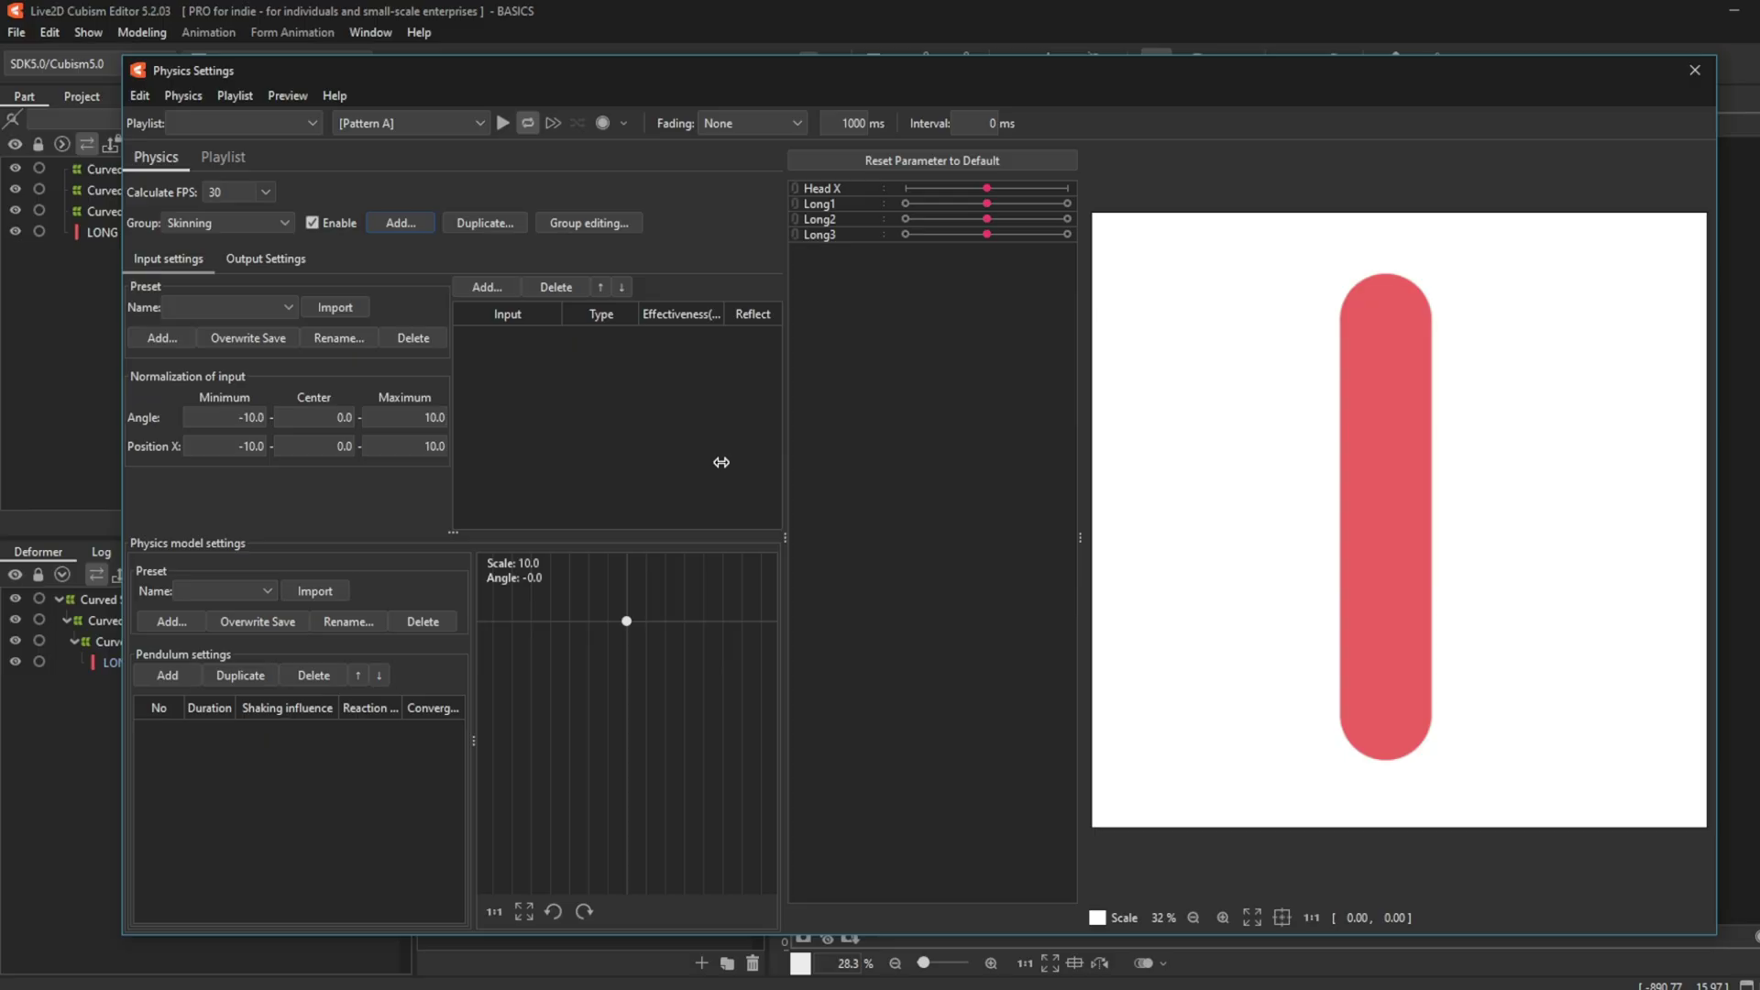
Add Head X as the physics input with effectiveness 100.
click(488, 290)
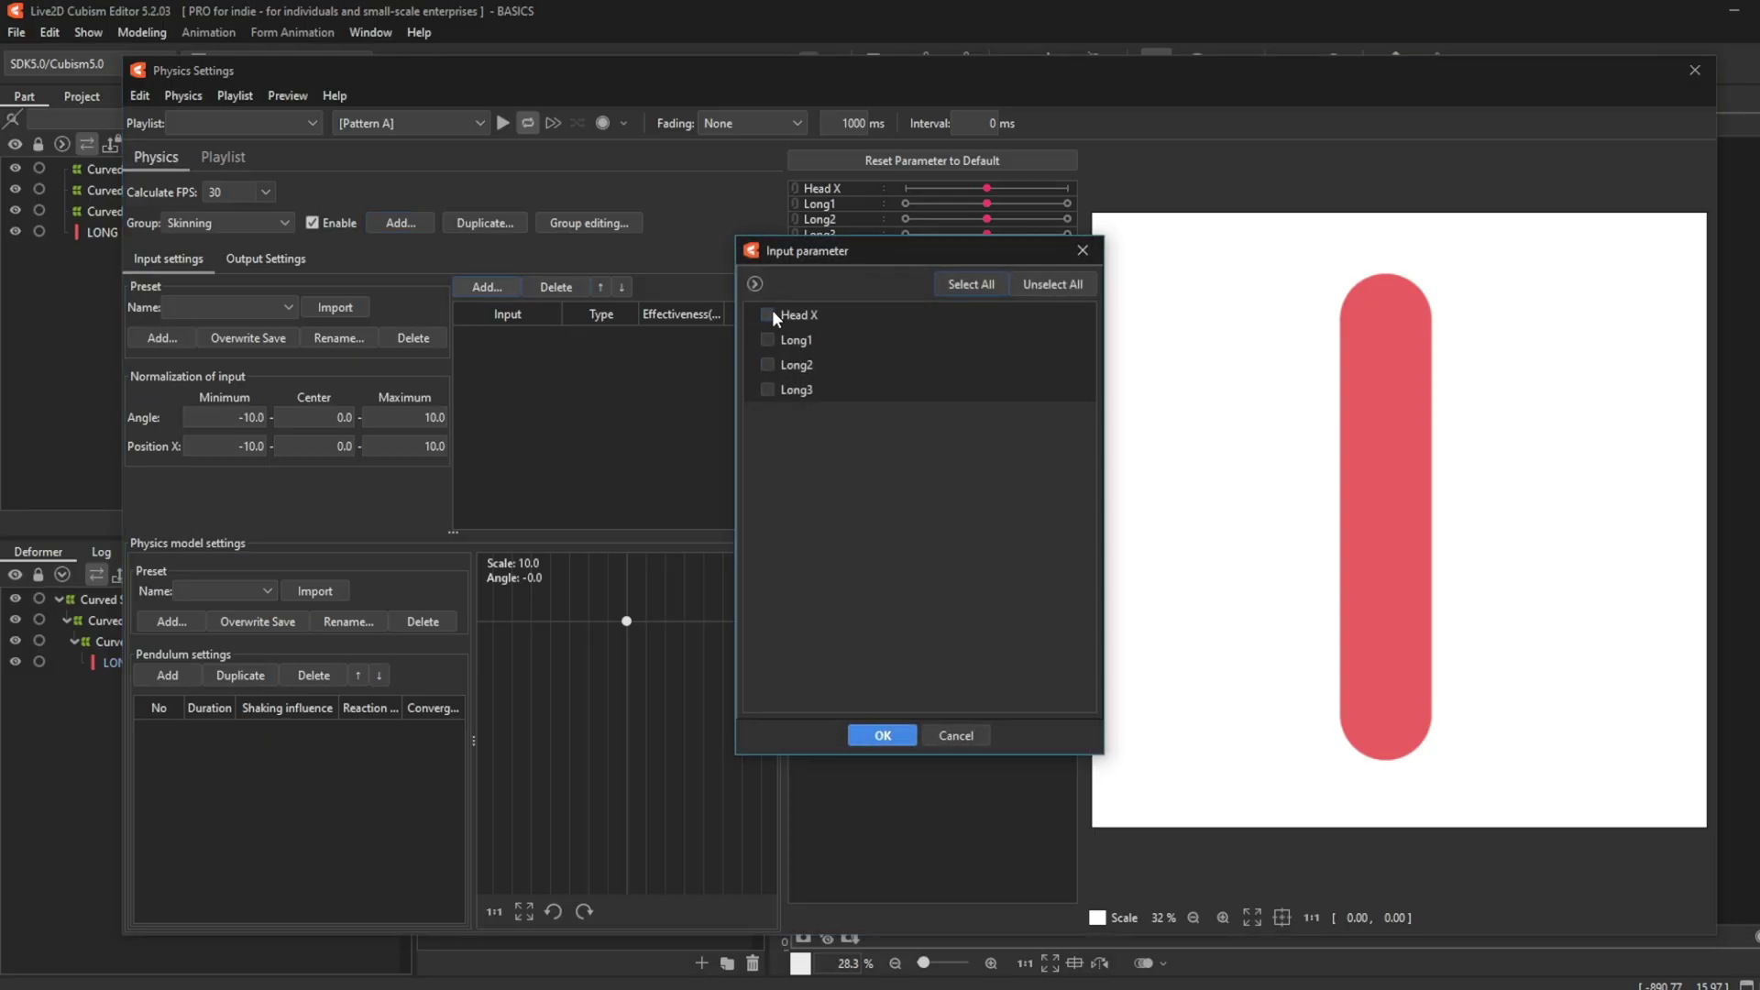
click(895, 739)
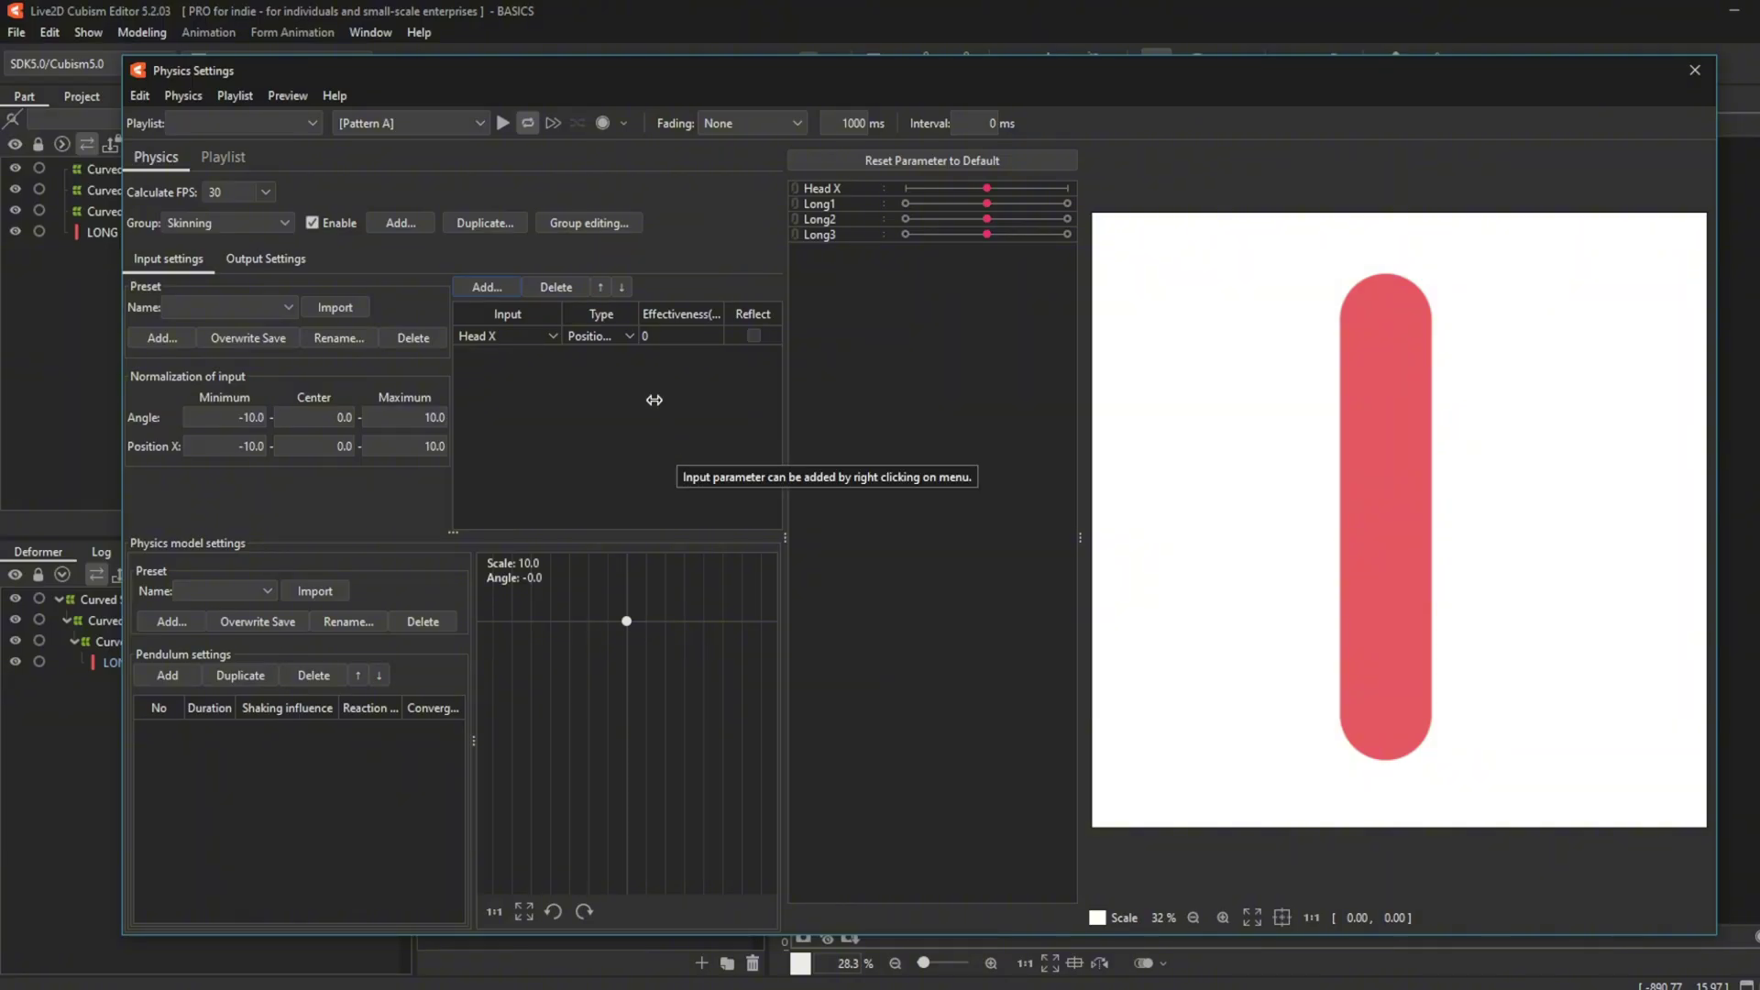
click(656, 335)
text(100)
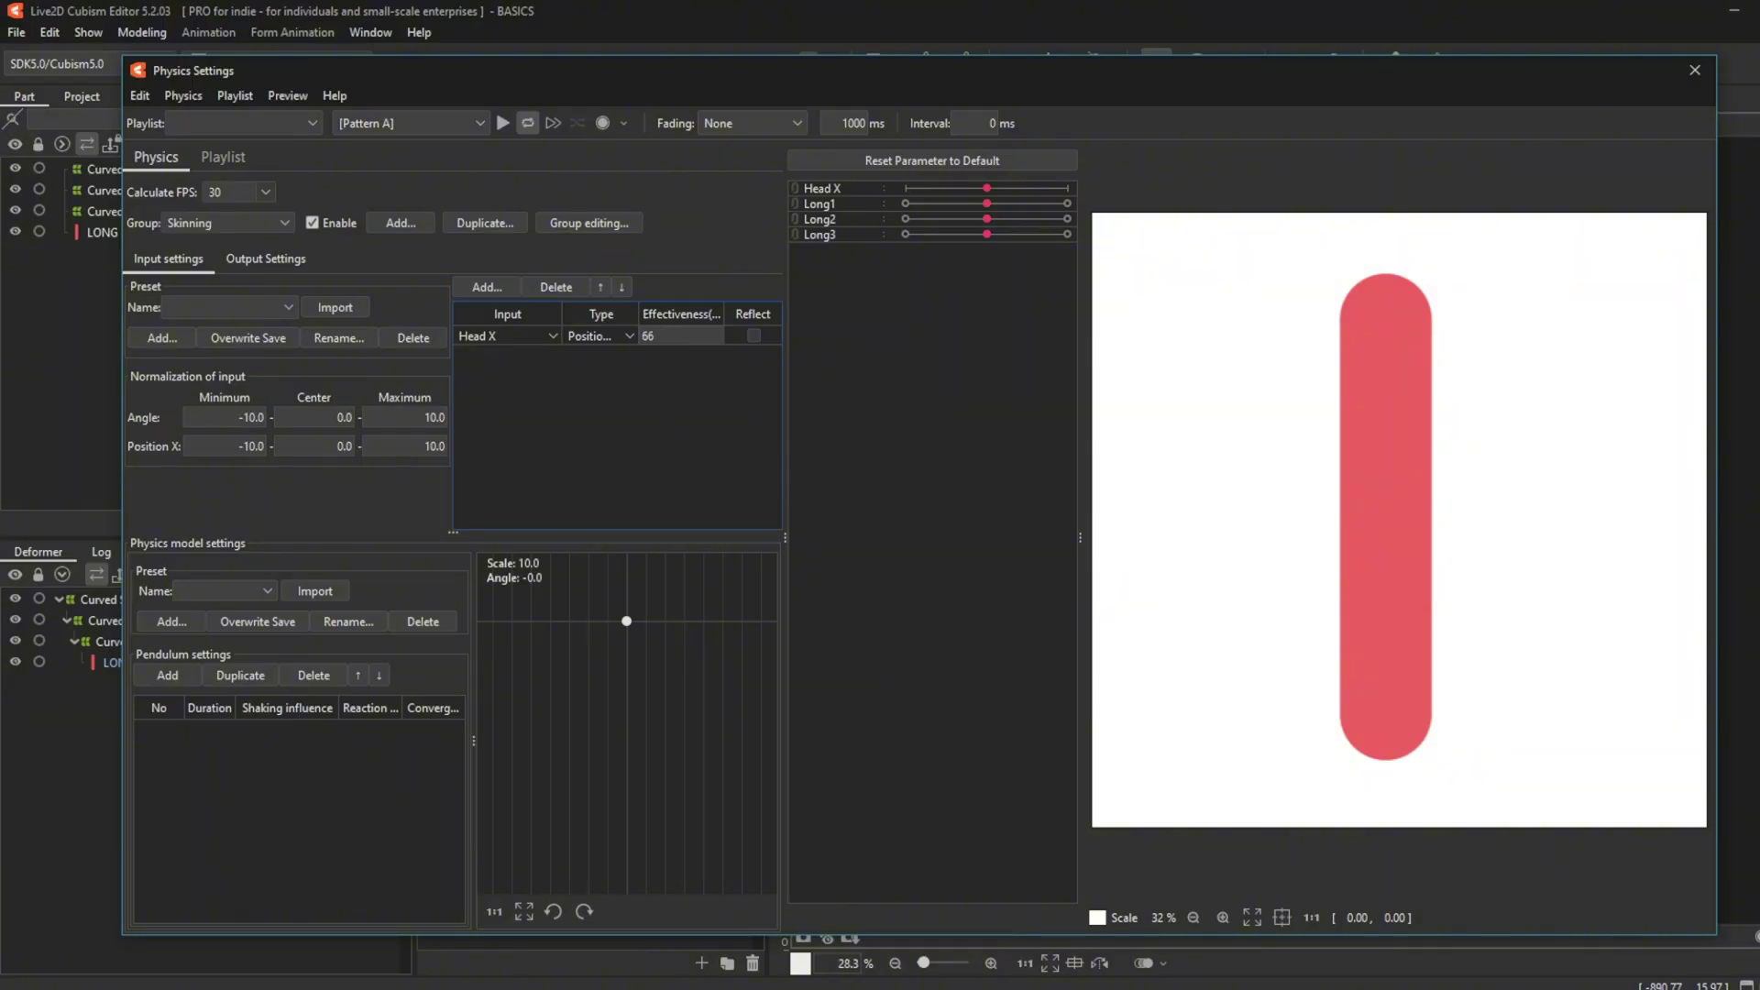
key(Return)
Add two more pendulums to the chain and start choosing an output parameter.
click(167, 675)
click(167, 676)
click(167, 675)
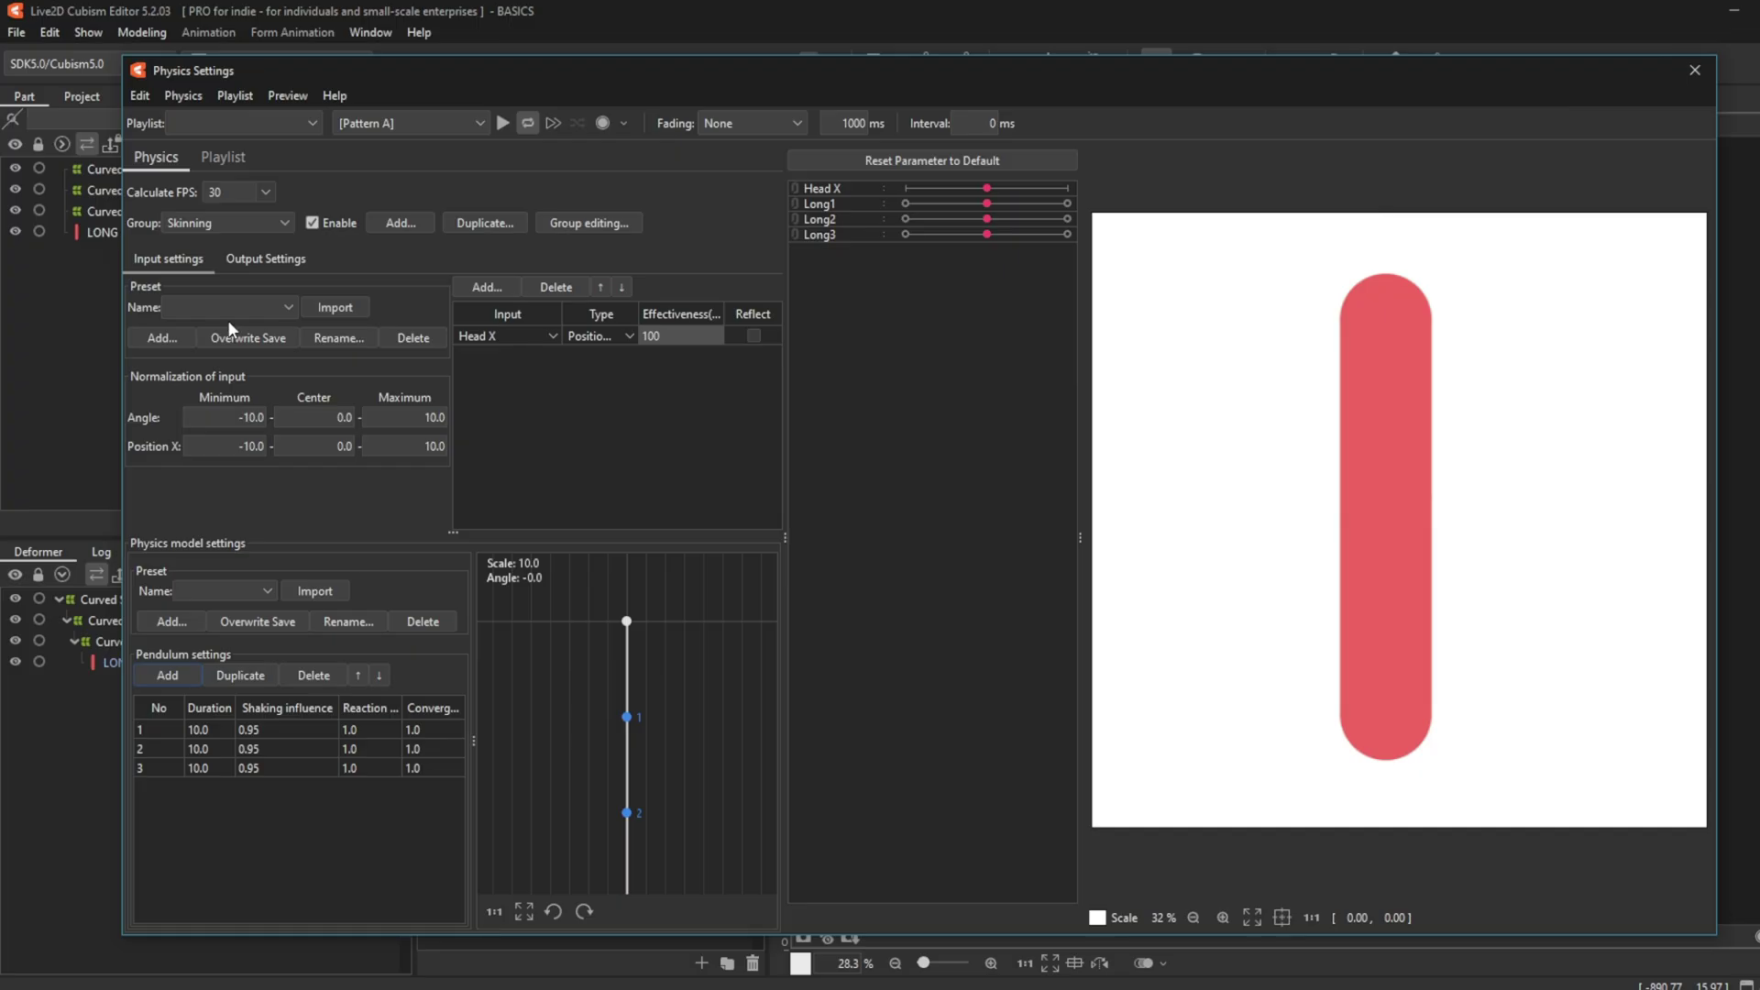
click(244, 261)
click(158, 287)
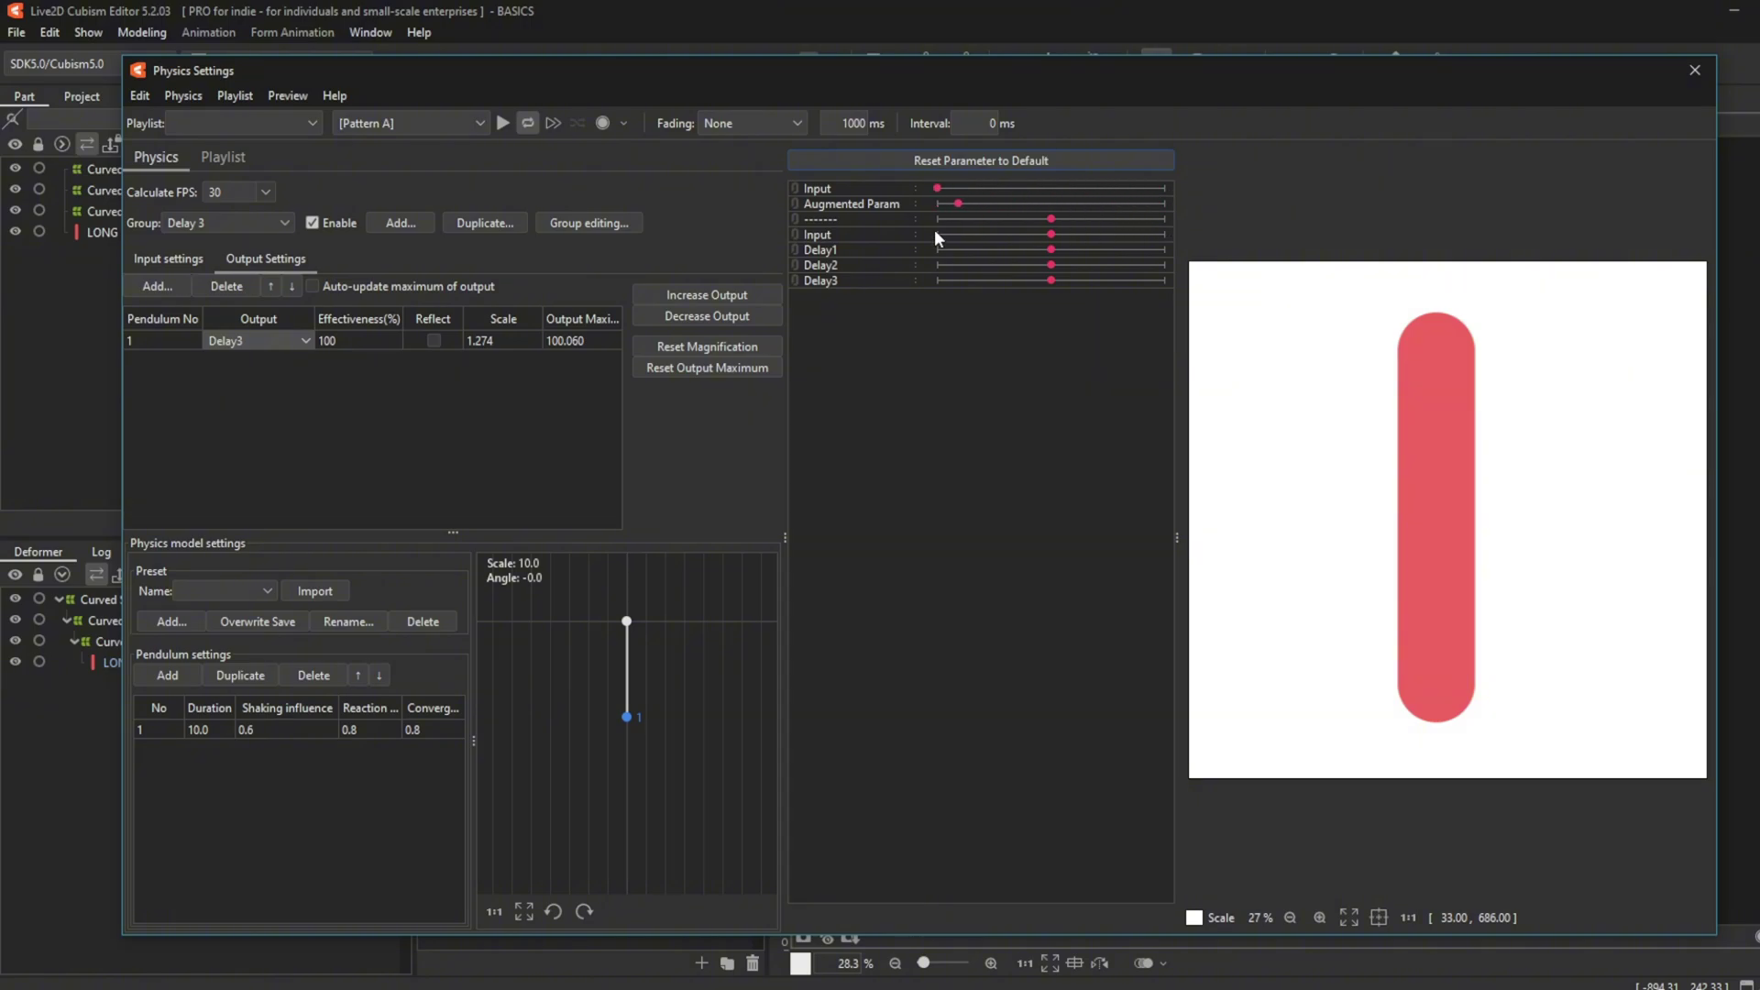
Swing the physics Input parameter back and forth to preview the pendulum motion.
mouse_move(1168, 255)
mouse_down()
mouse_move(962, 240)
mouse_move(1138, 259)
mouse_up()
drag(945, 250, 1079, 258)
drag(1049, 229, 953, 284)
Review the Delay 1 and Delay 2 physics groups in turn.
click(255, 220)
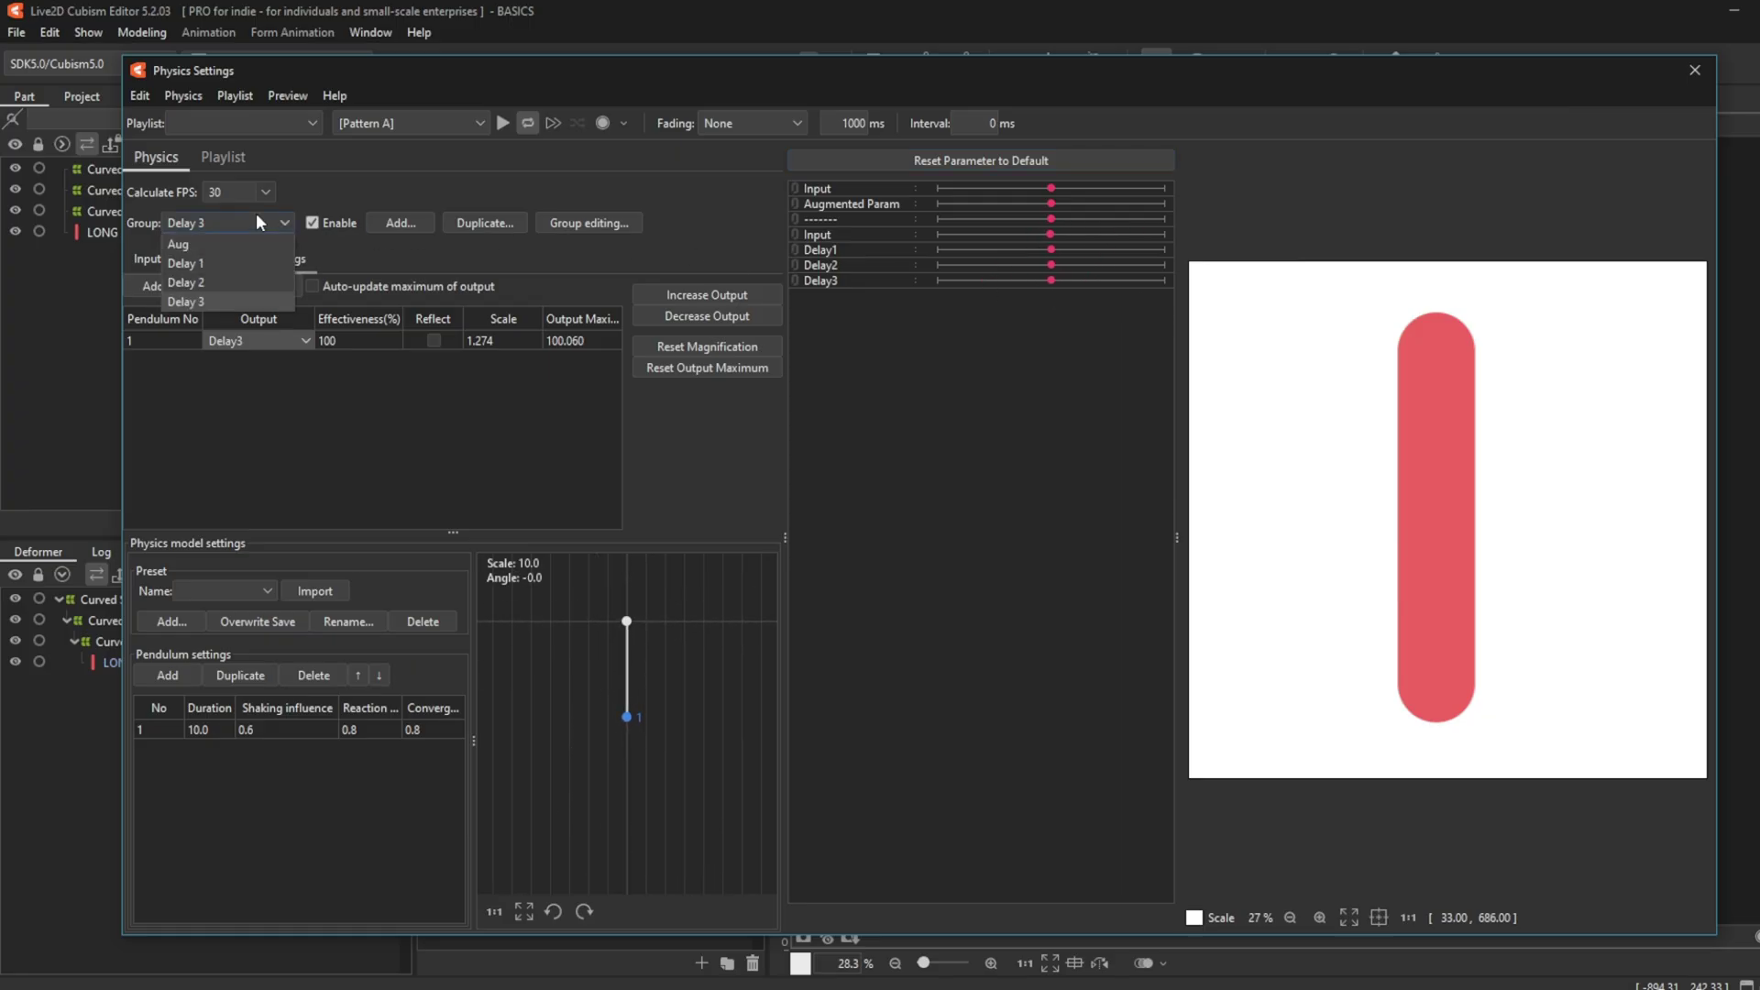
click(235, 267)
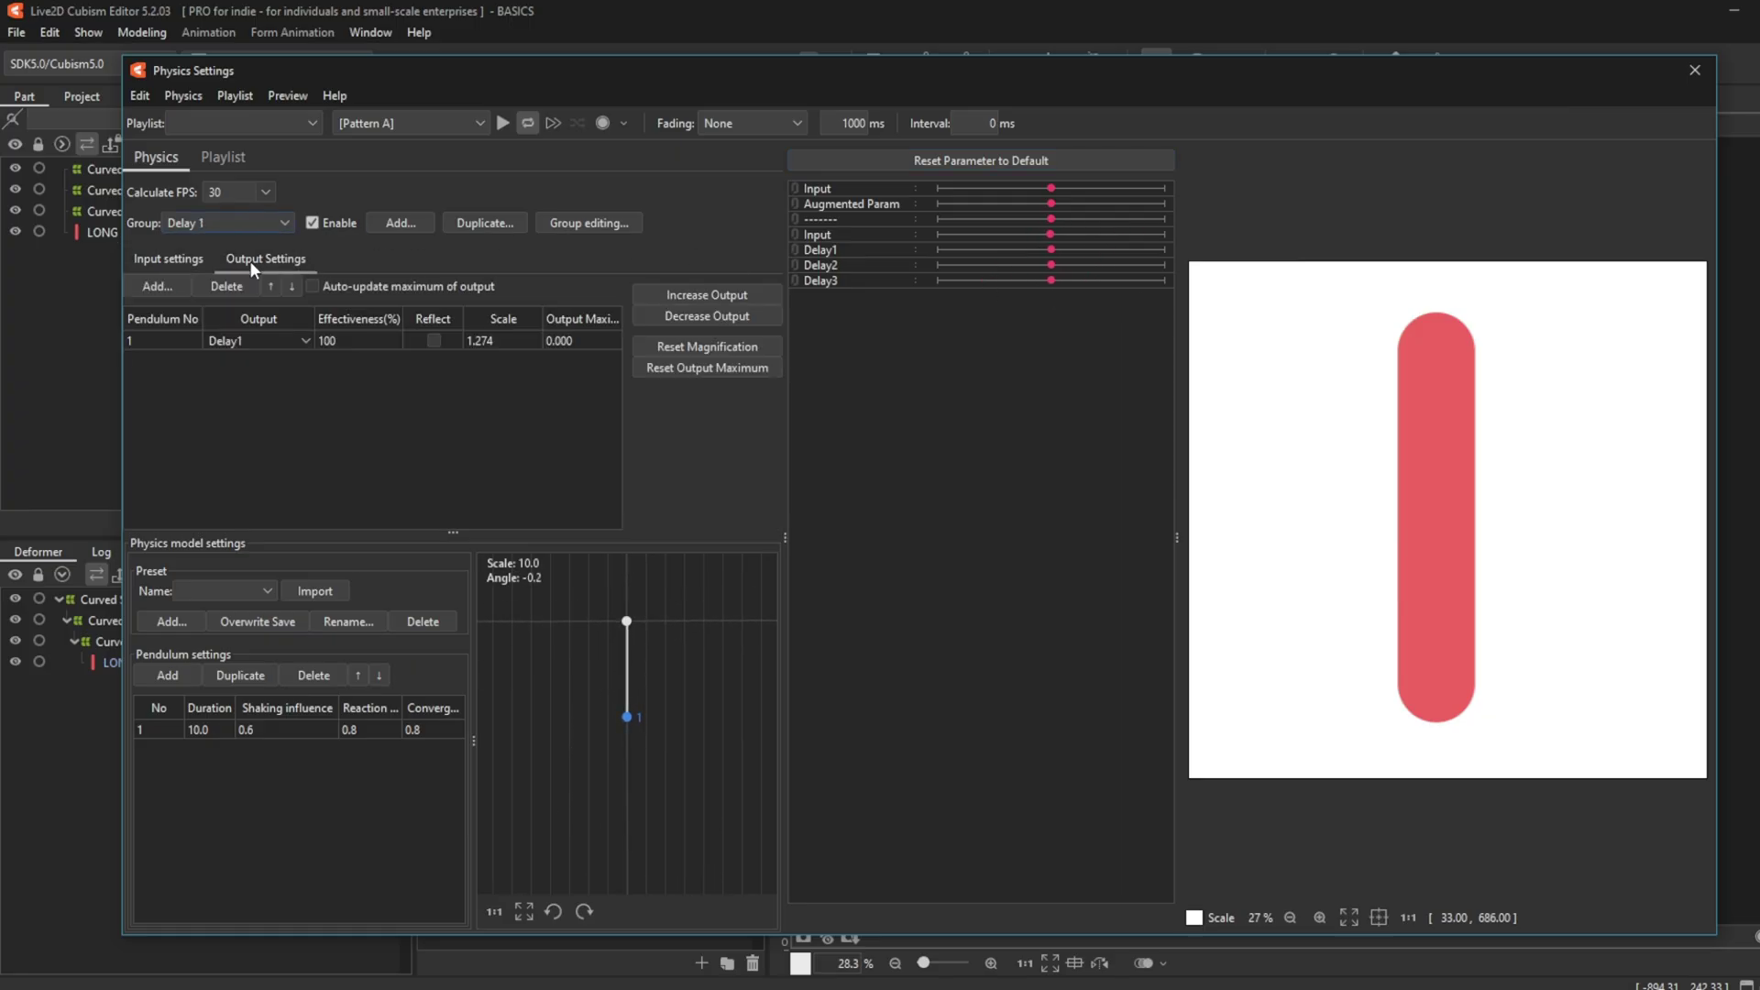
click(246, 223)
click(235, 285)
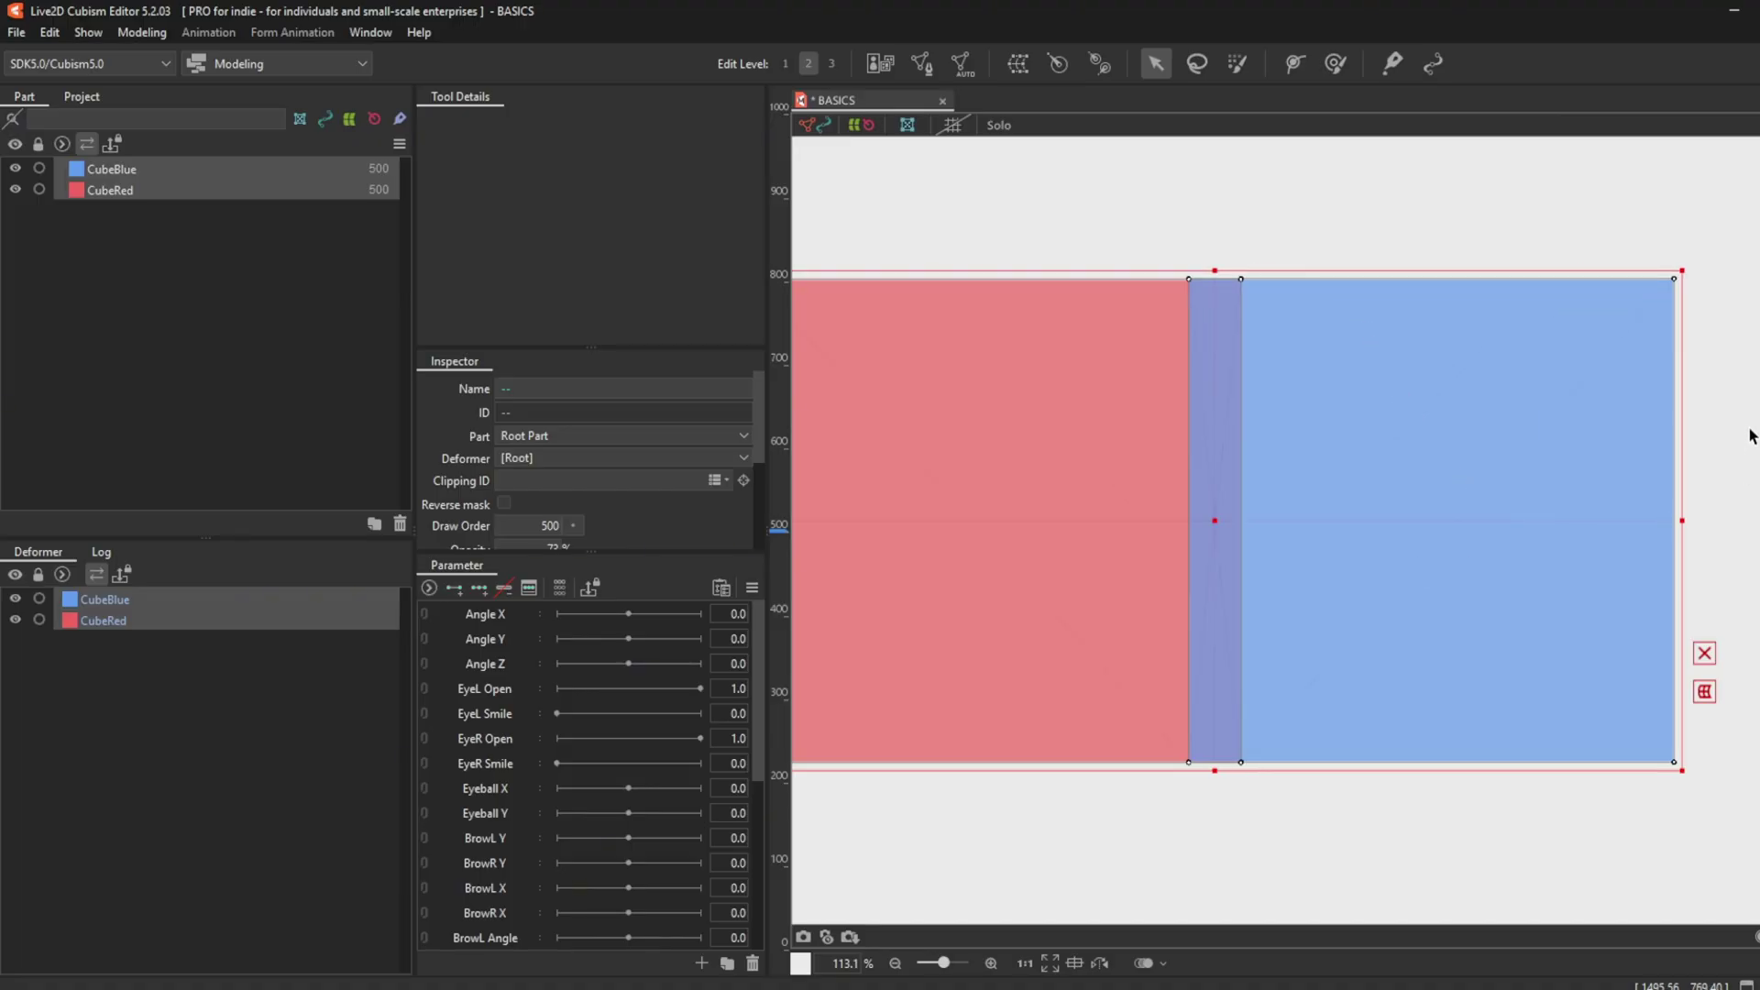
Select both the CubeBlue and CubeRed meshes together.
scroll(1189, 549, down, 3)
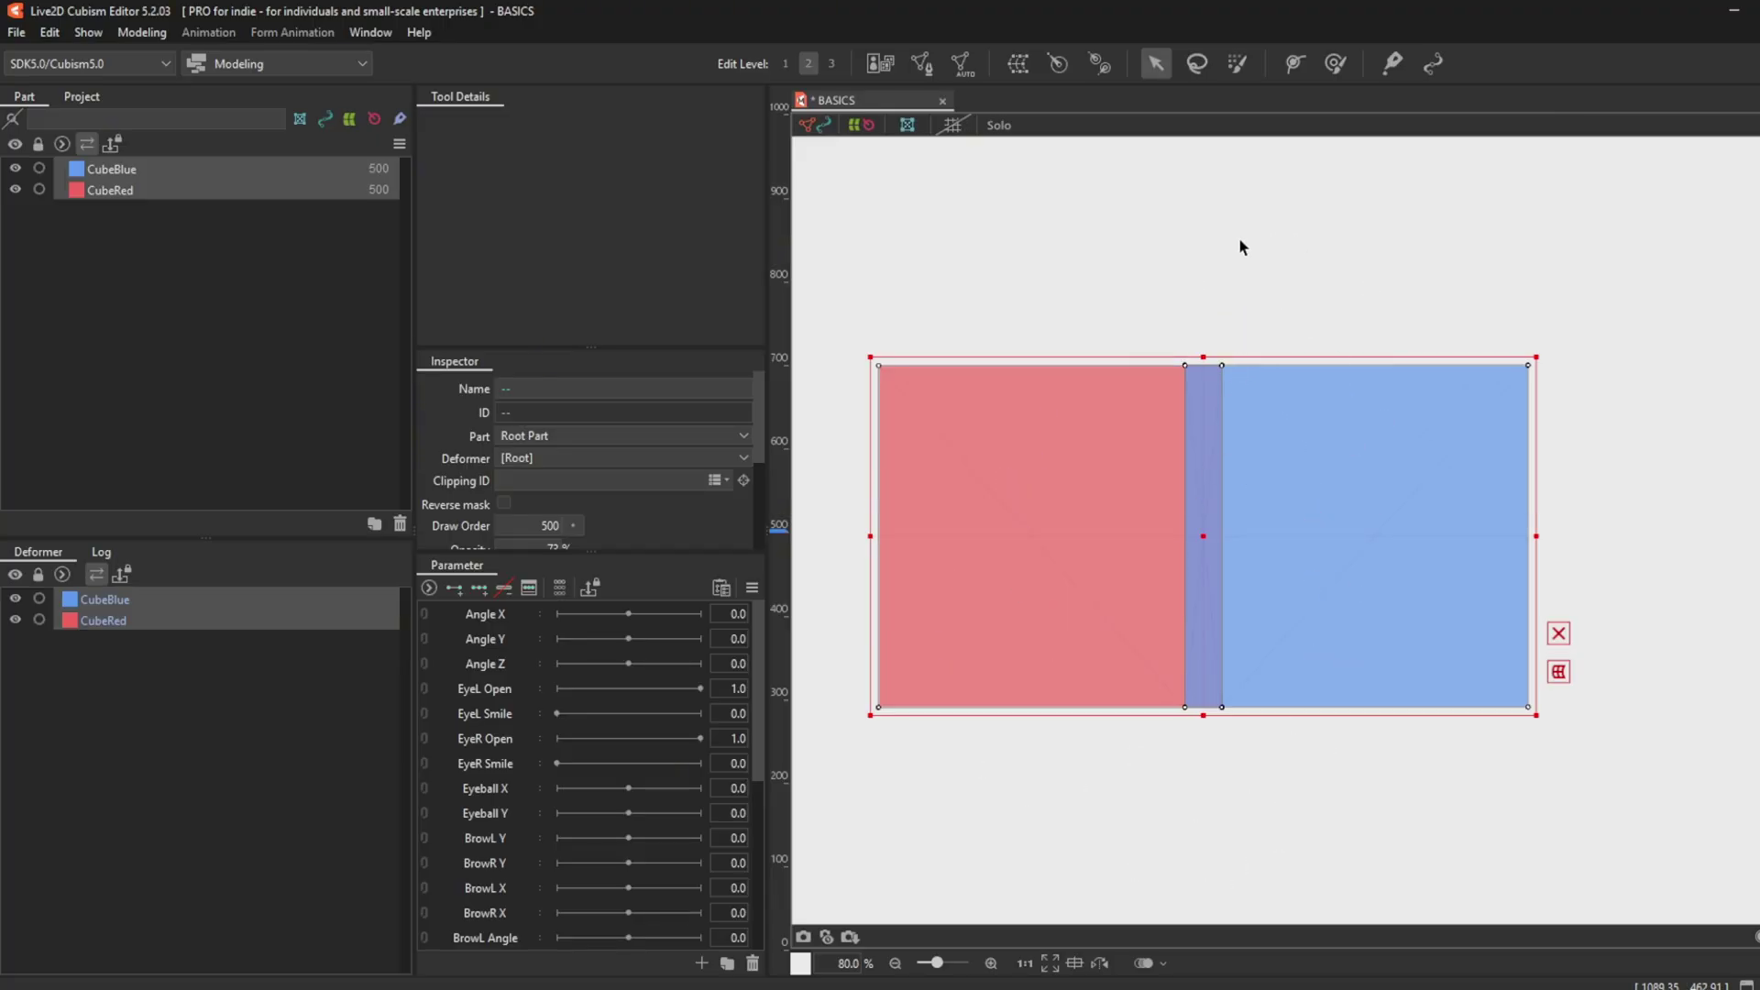
click(206, 598)
drag(1359, 535, 1476, 566)
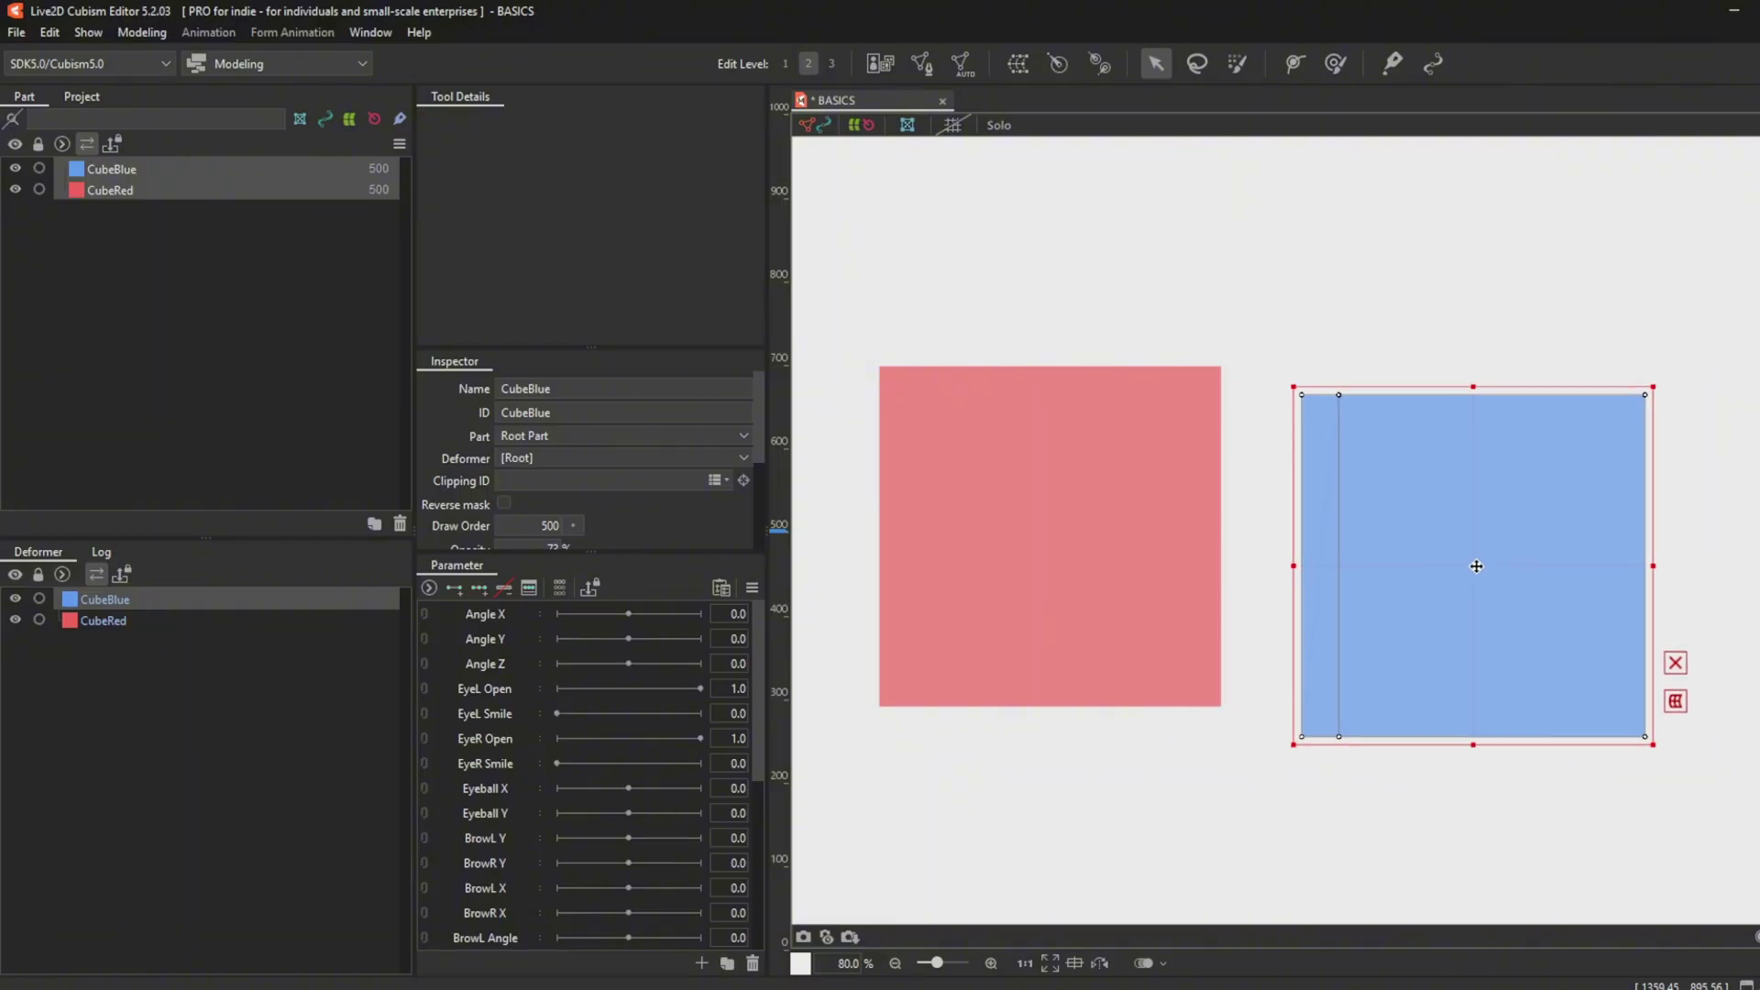
key(ctrl+z)
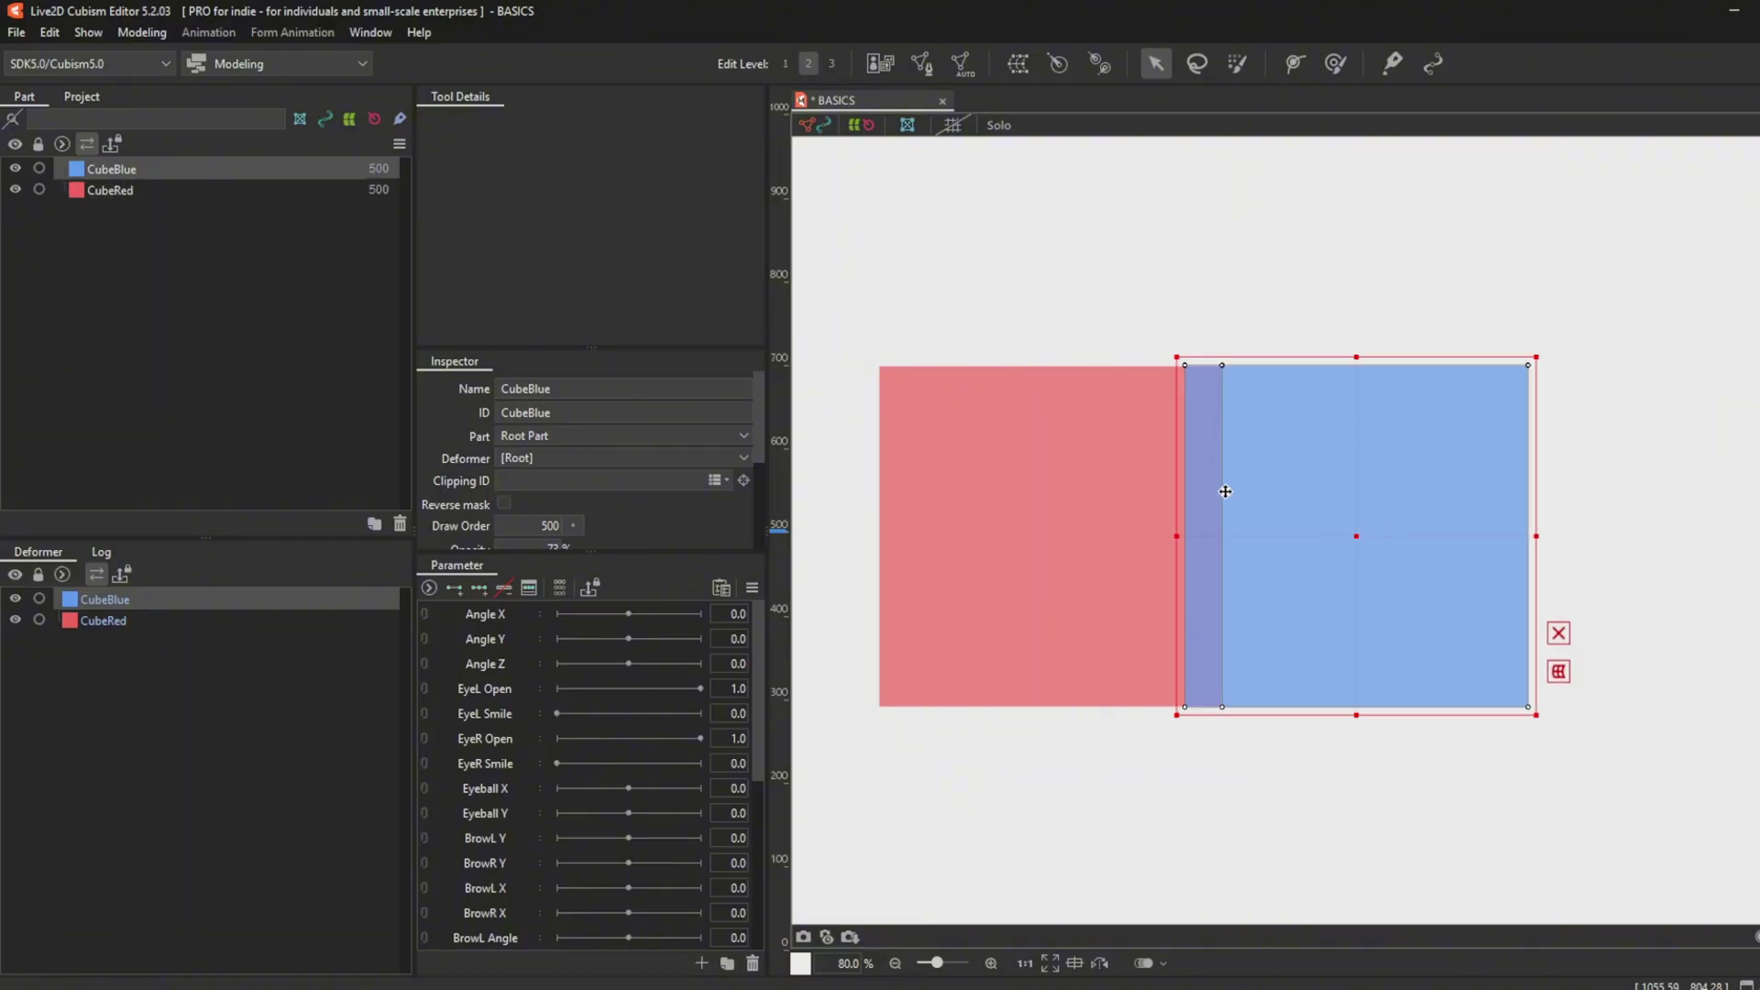
click(1178, 308)
click(118, 607)
shift+click(137, 619)
In mesh editing, glue the overlapping column of vertices to create Glue_CubeBlue_CubeRed.
key(ctrl+e)
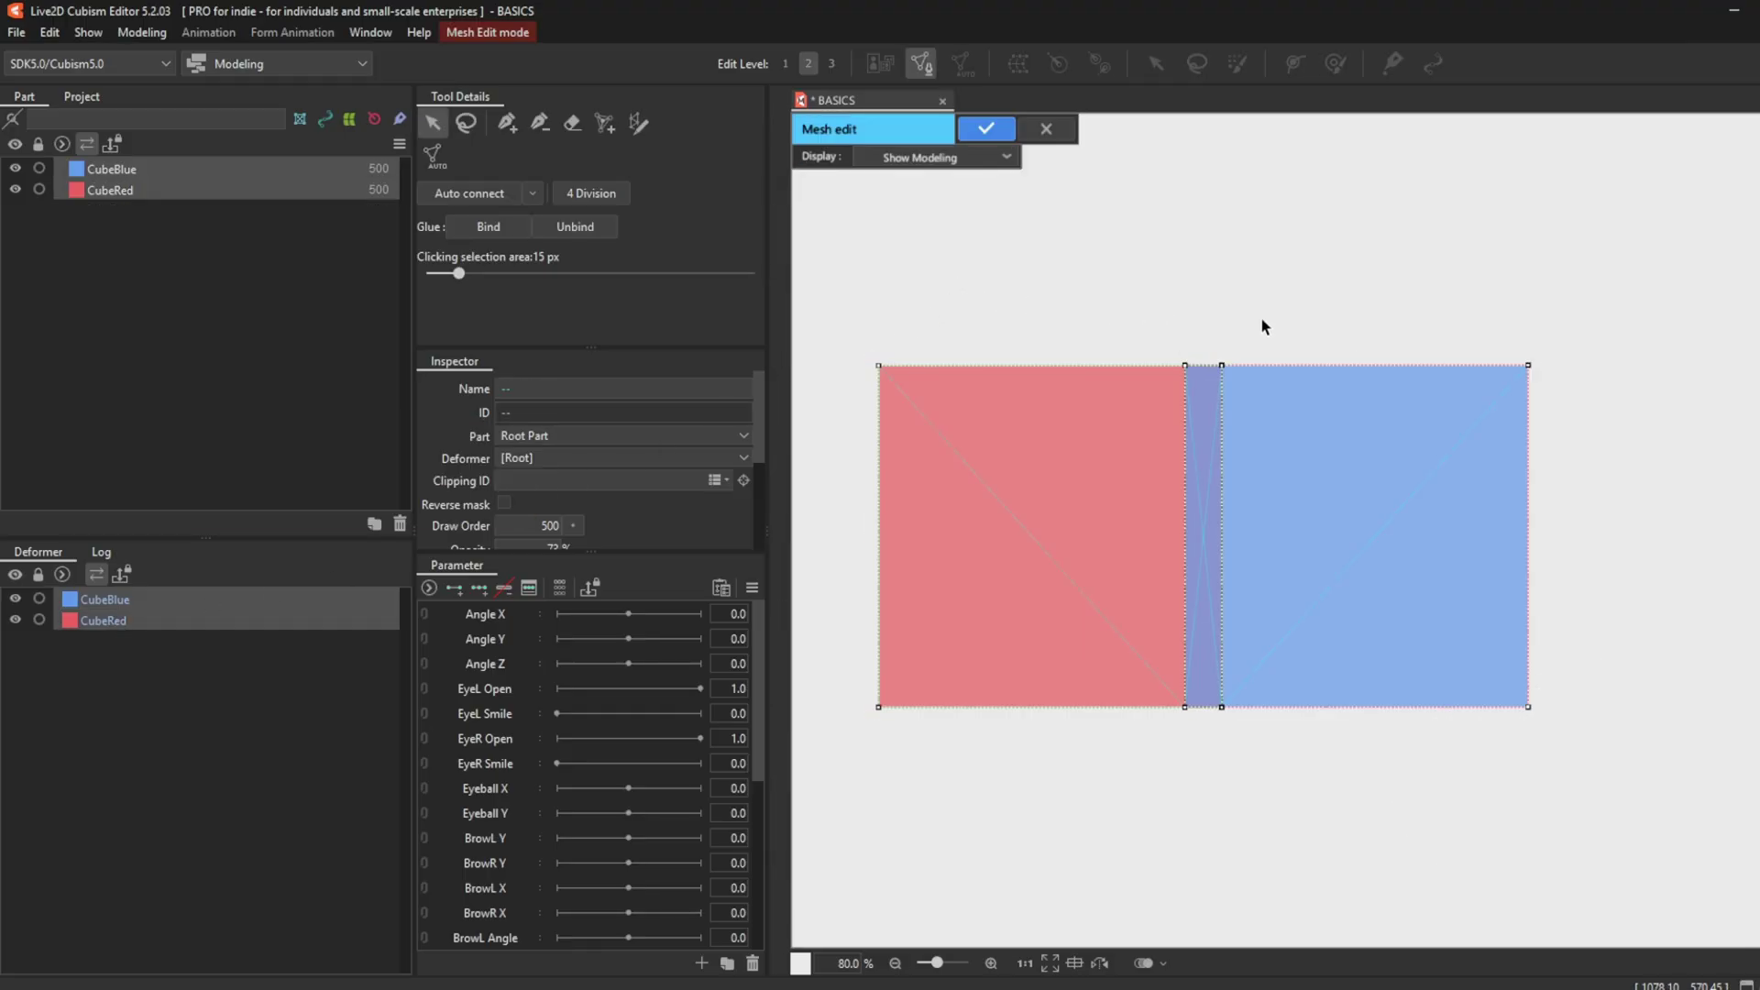
scroll(1179, 537, up, 3)
drag(1306, 234, 1113, 894)
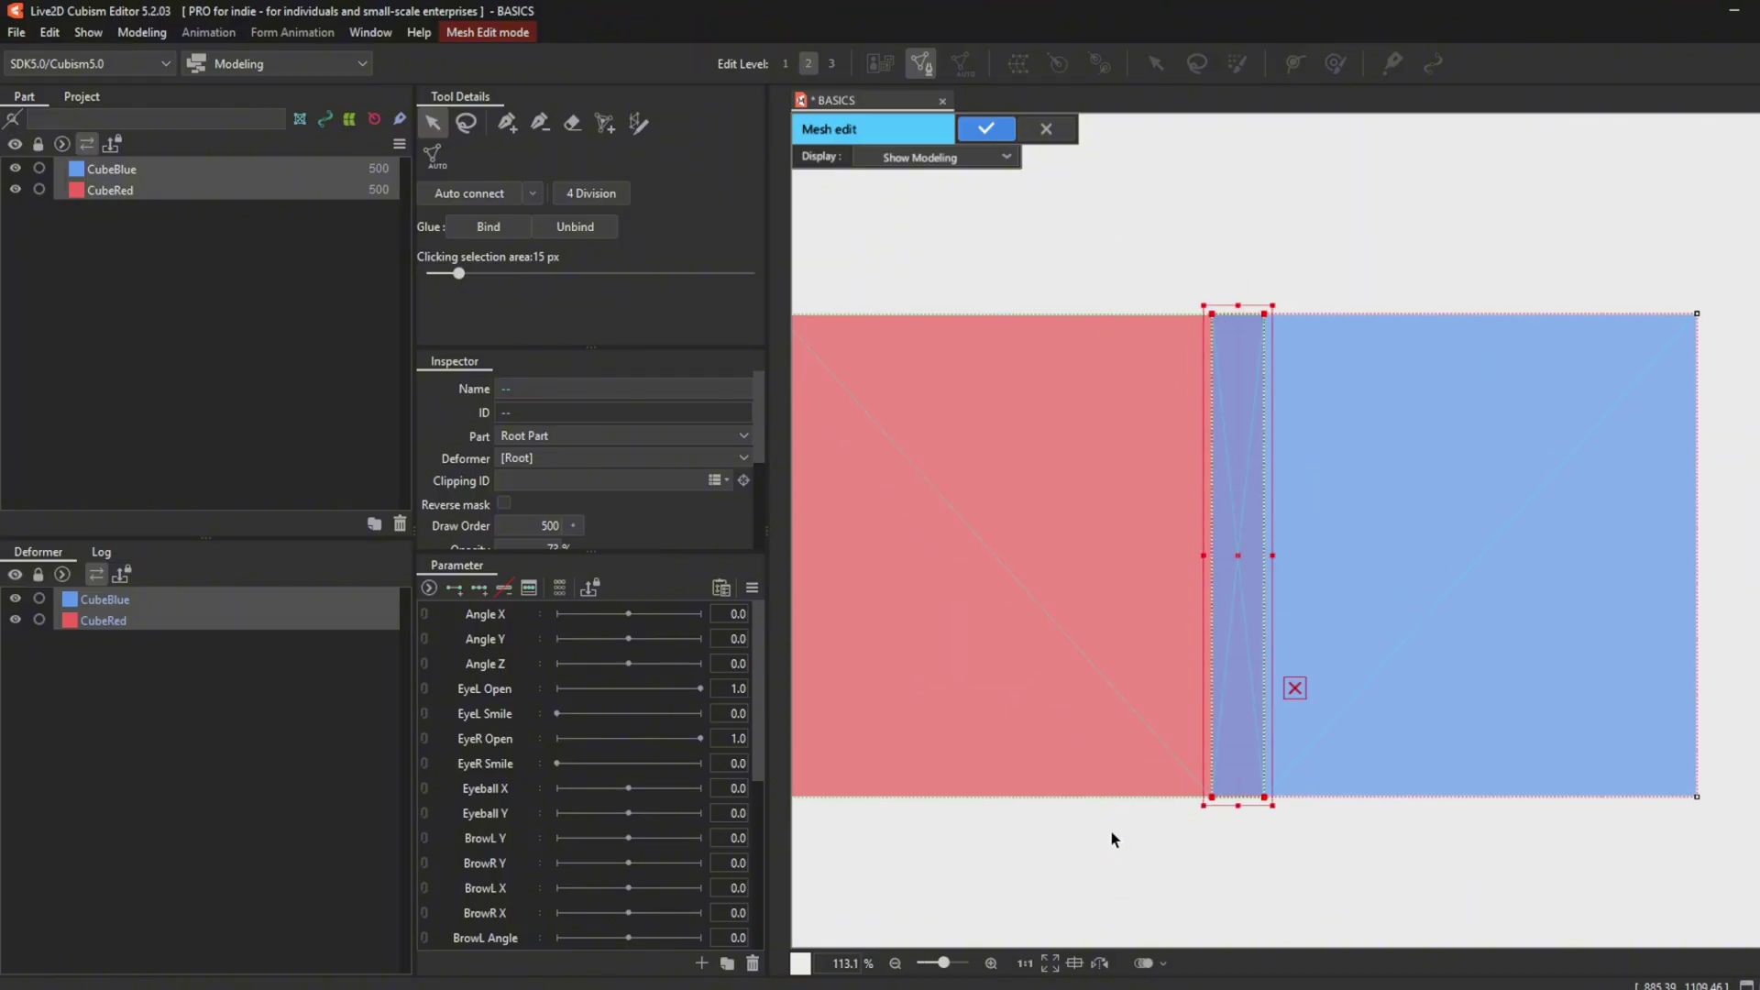
click(491, 232)
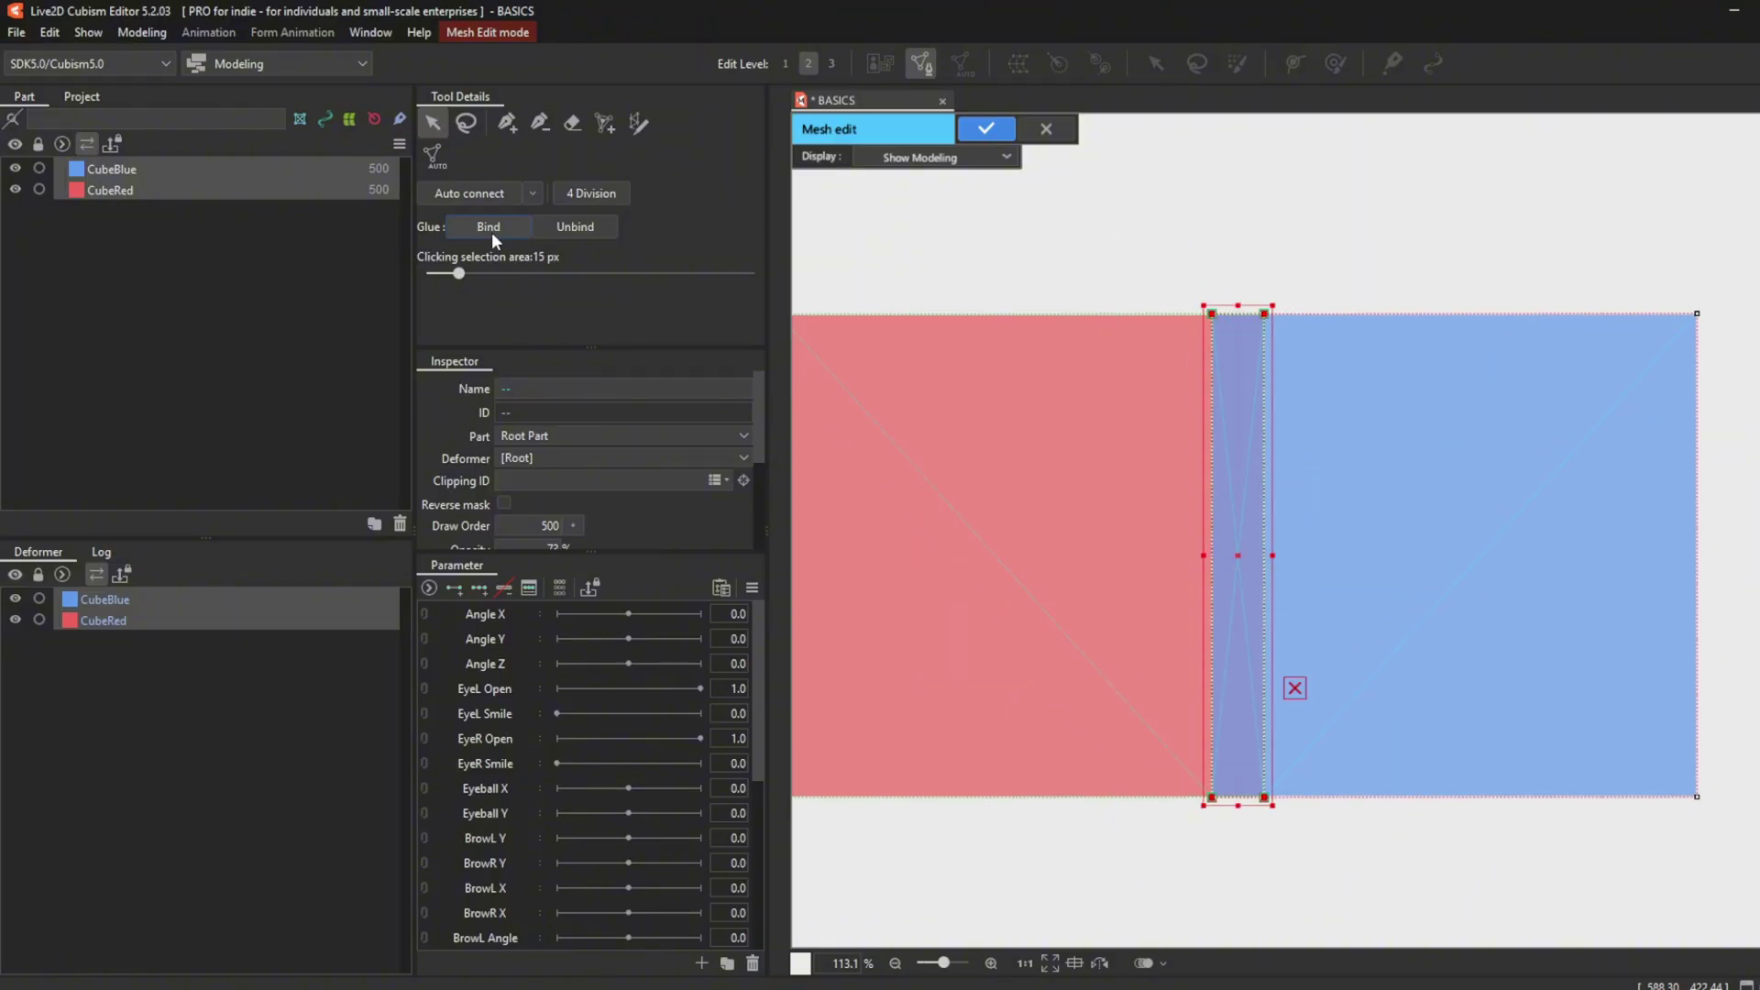
click(974, 129)
Move CubeBlue alone to check that CubeRed follows through the glue.
scroll(1166, 449, down, 3)
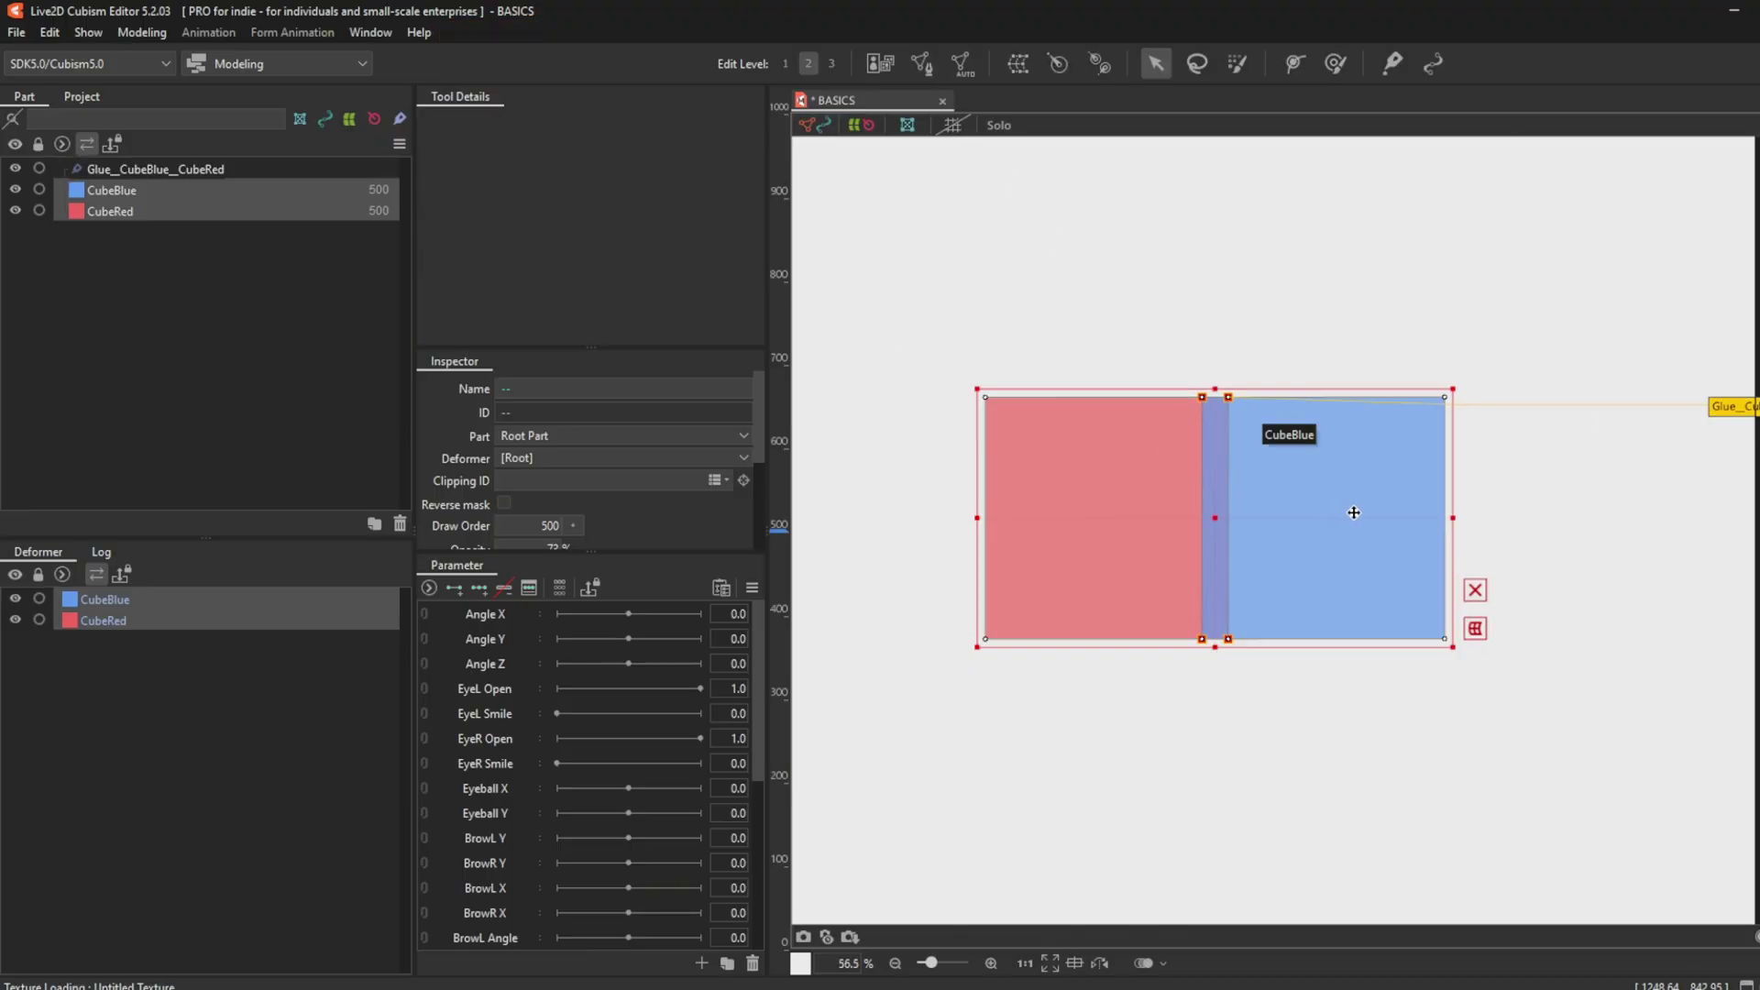
click(1520, 512)
click(1329, 511)
drag(1328, 510, 1403, 609)
Enlarge the glue weight brush and paint weights at the seam's top and bottom.
click(1729, 406)
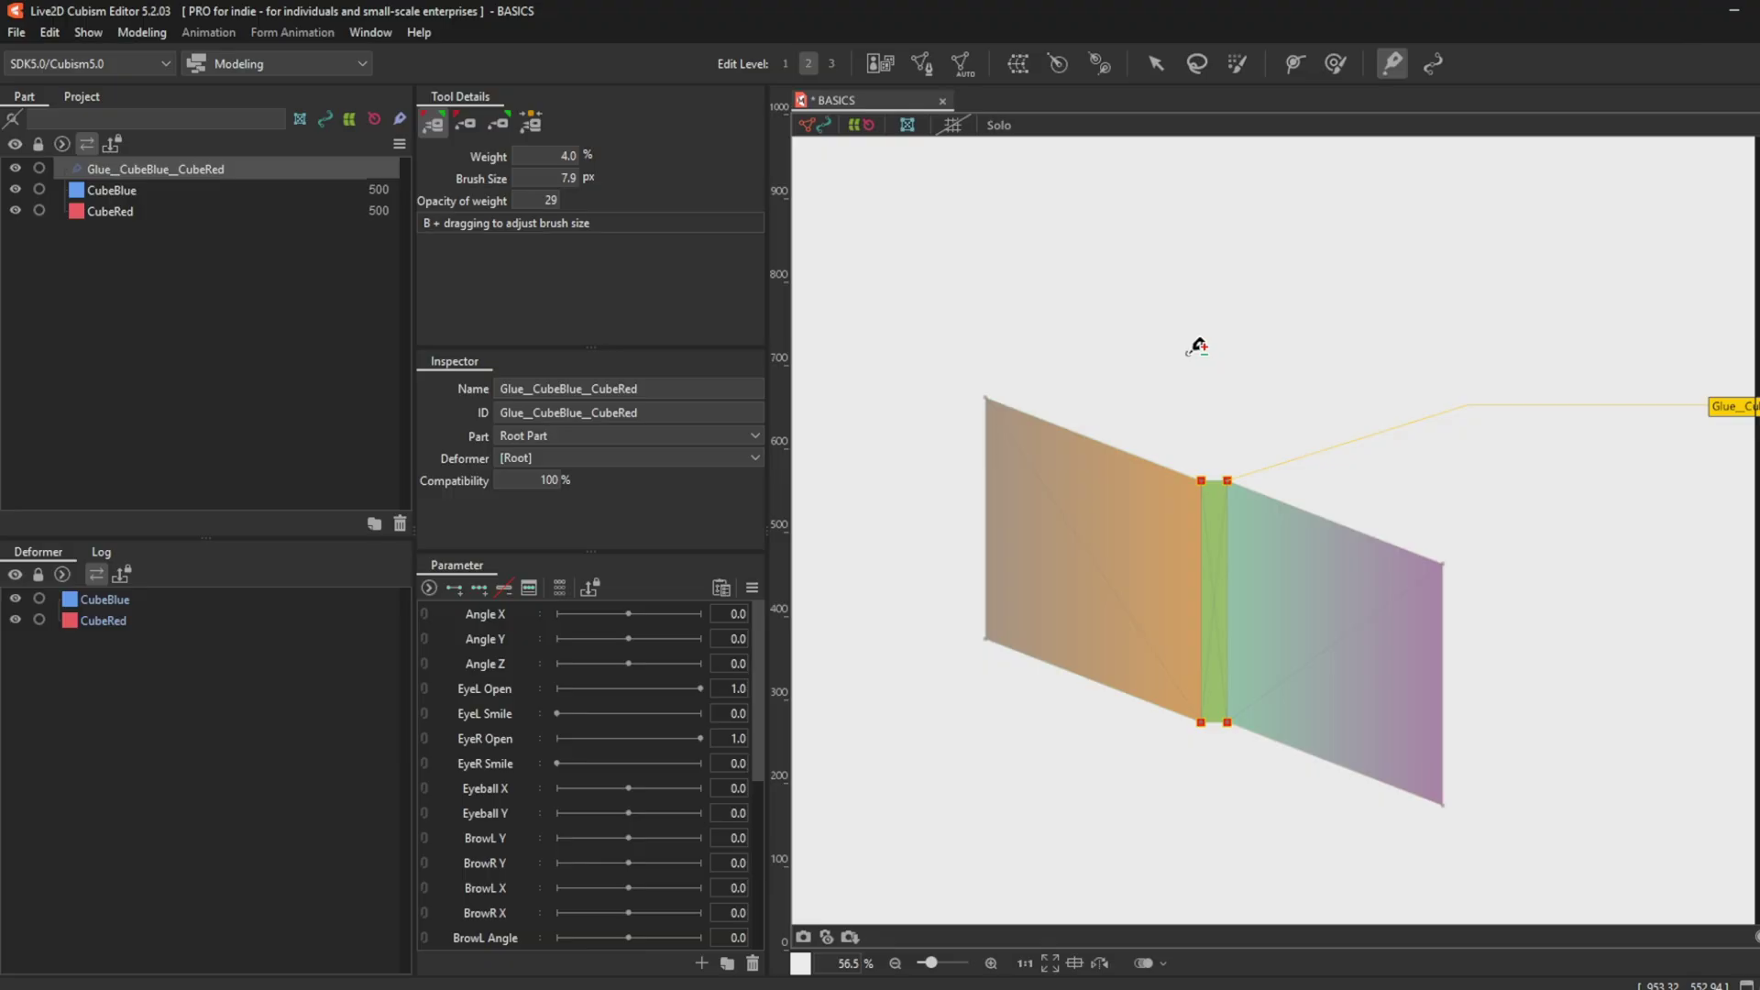
mouse_move(1198, 347)
mouse_down()
mouse_move(1187, 532)
mouse_move(1178, 435)
mouse_move(1167, 510)
mouse_move(1186, 517)
mouse_move(1161, 538)
mouse_move(1178, 720)
mouse_up()
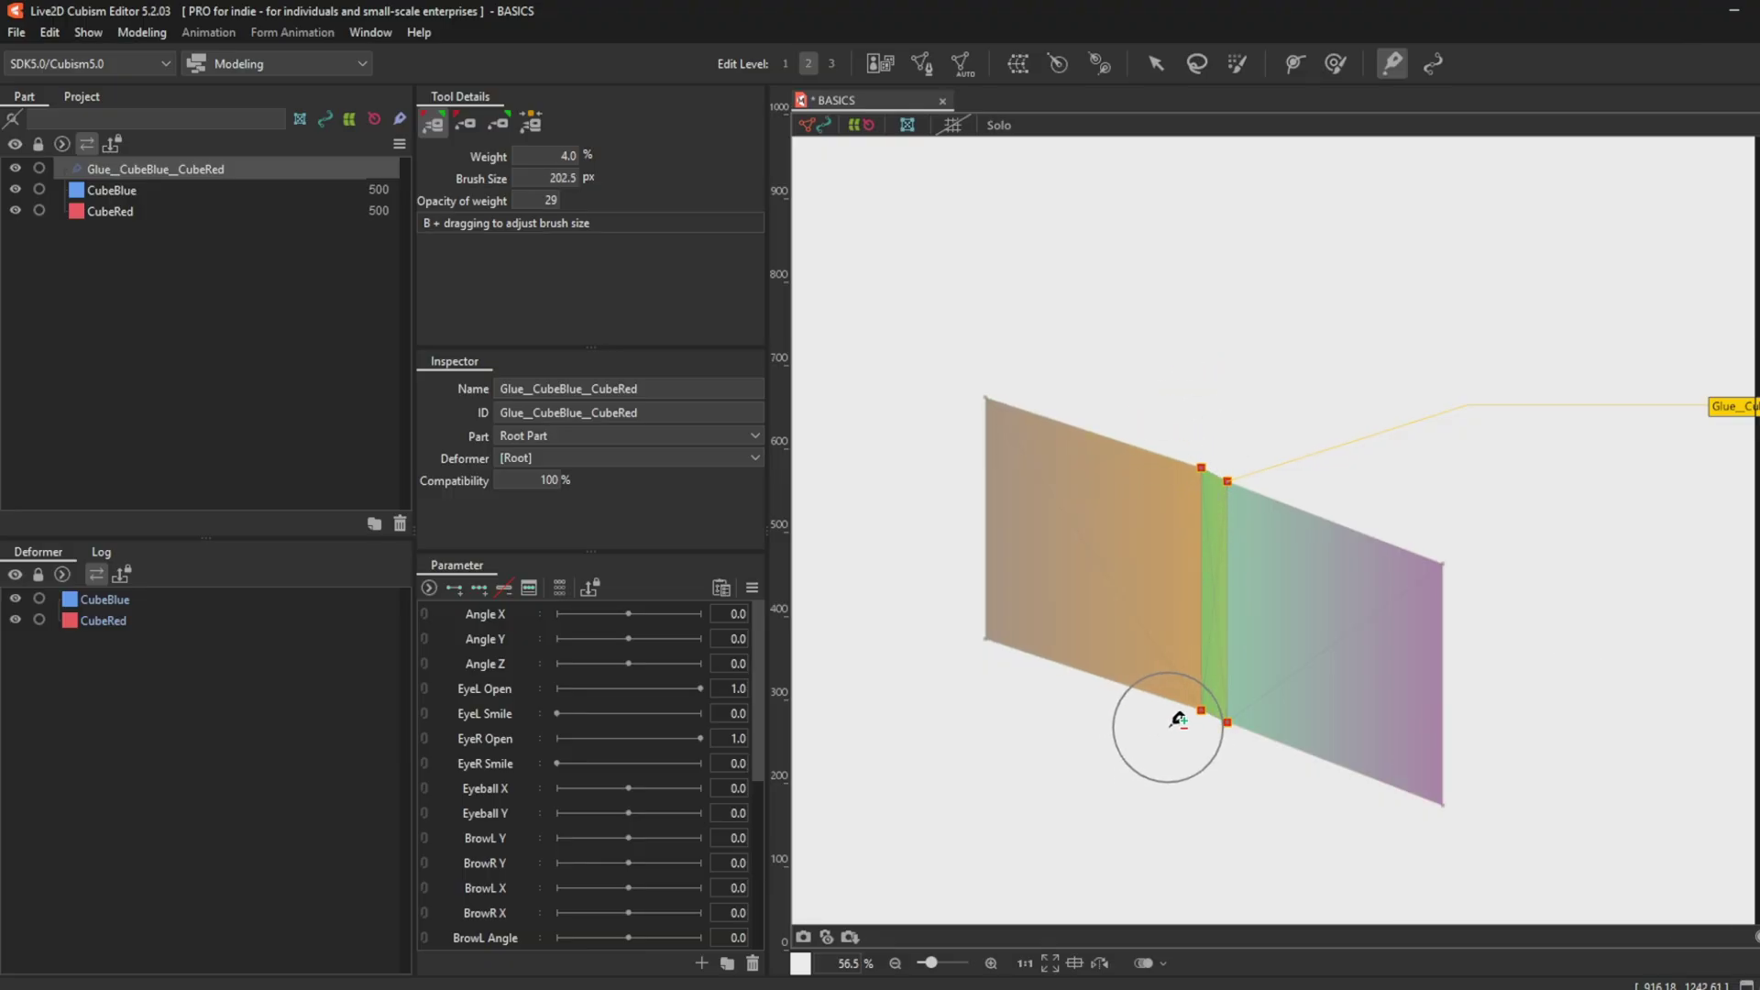
drag(1267, 504, 1273, 480)
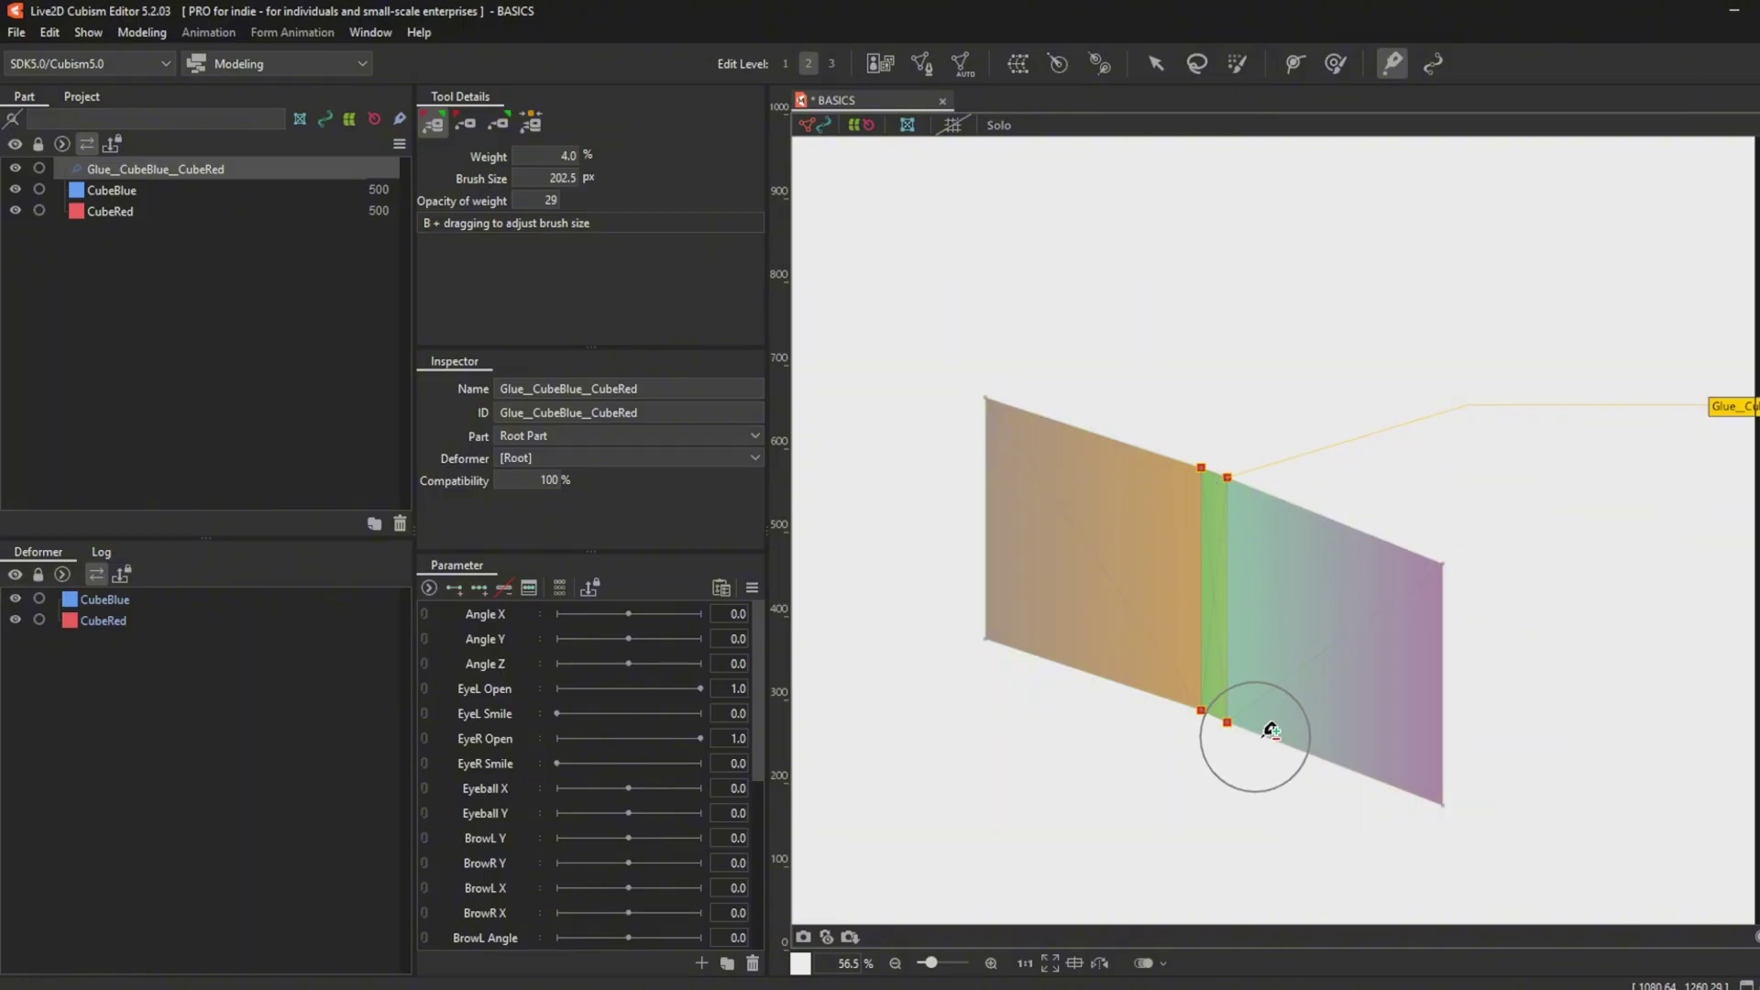
drag(1271, 730, 1269, 711)
click(1155, 64)
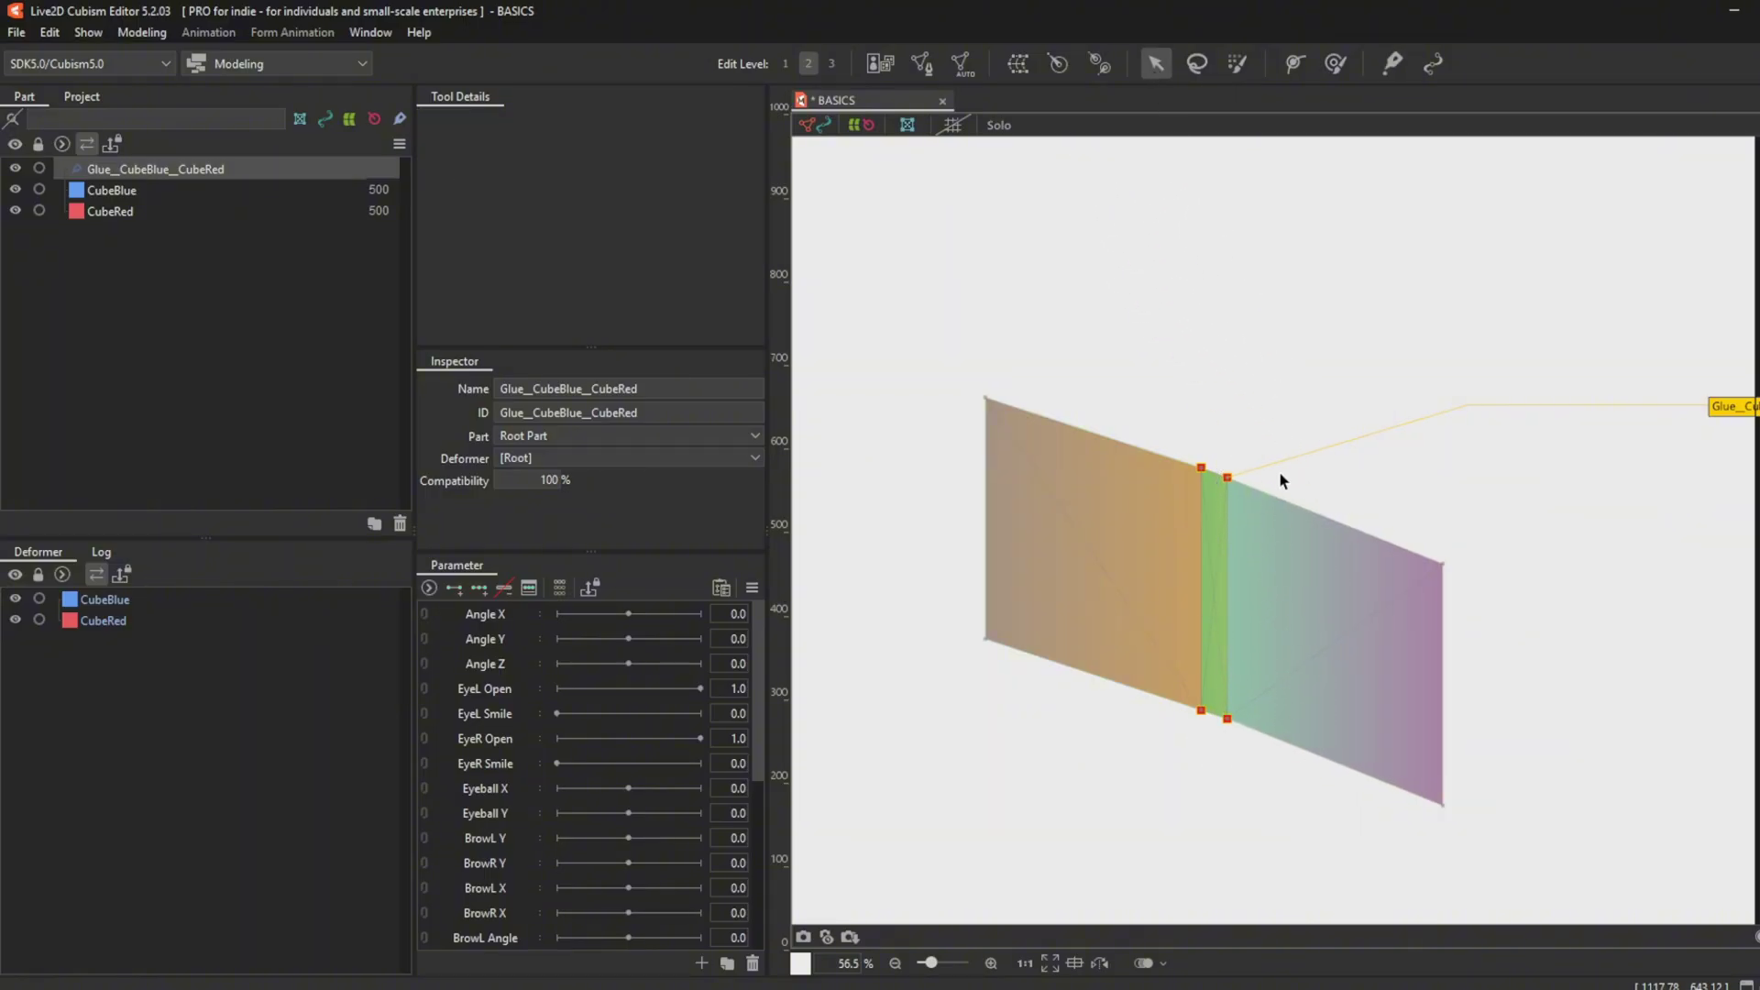
click(1454, 459)
click(1393, 64)
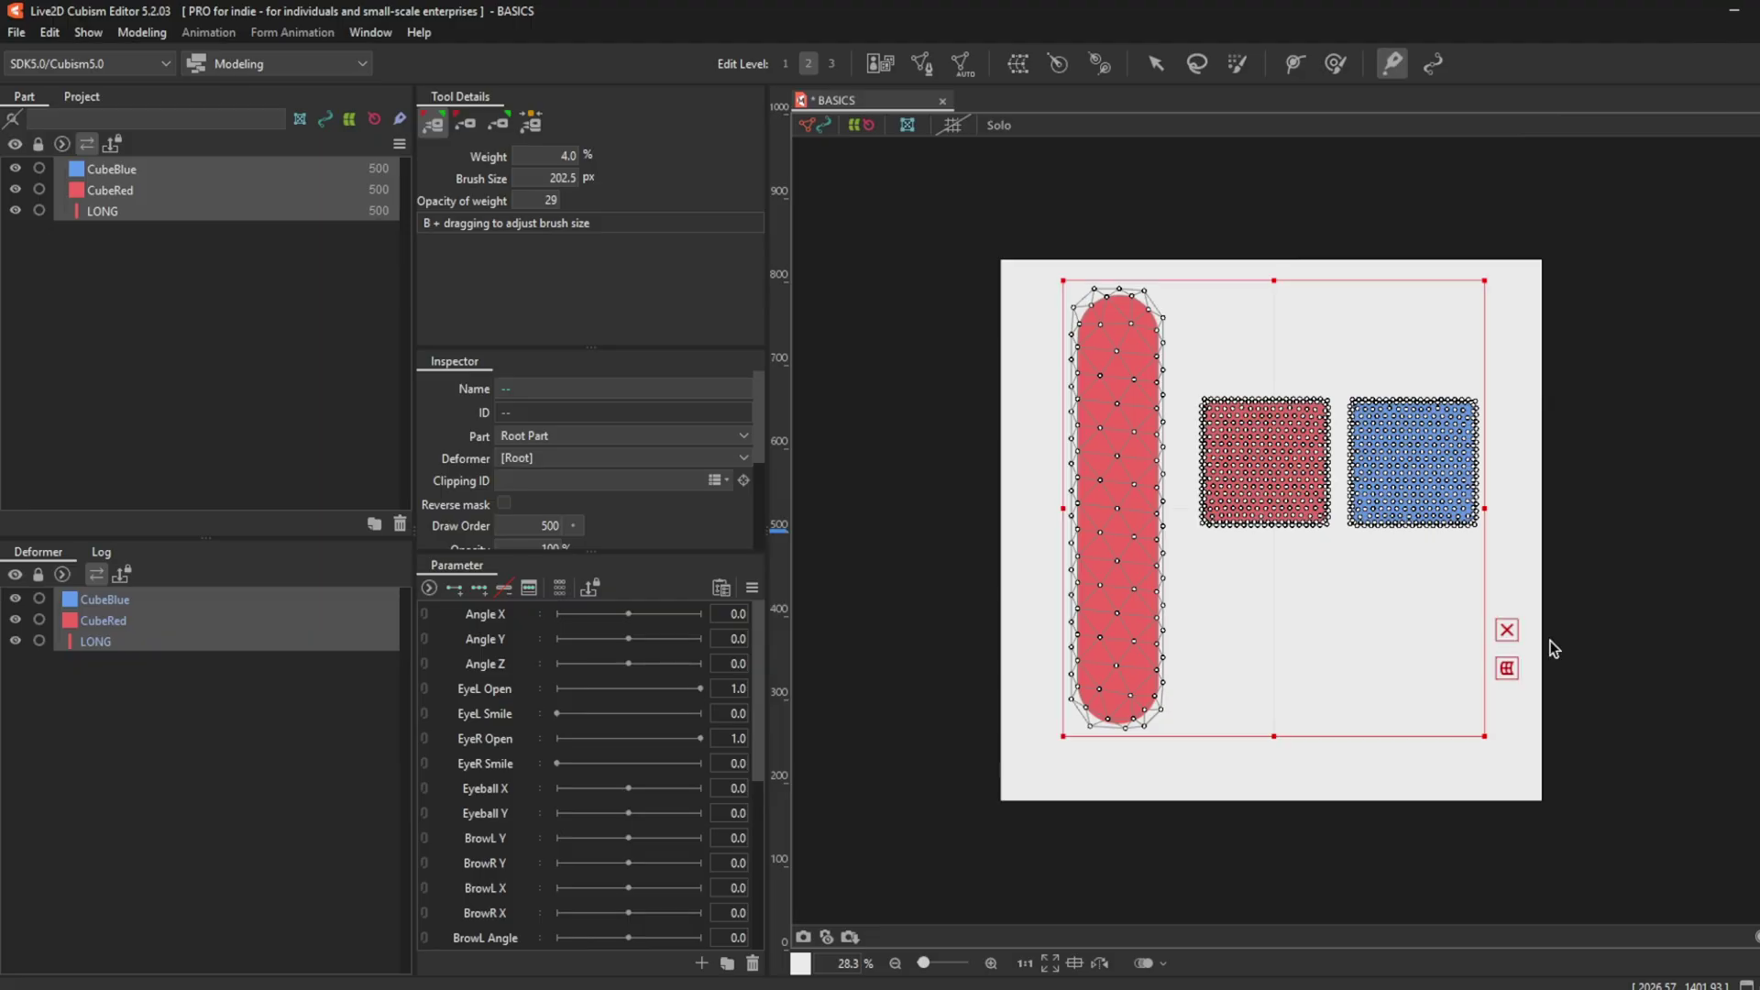
Create a new 8192 × 8192 px texture atlas.
key(ctrl+t)
click(861, 463)
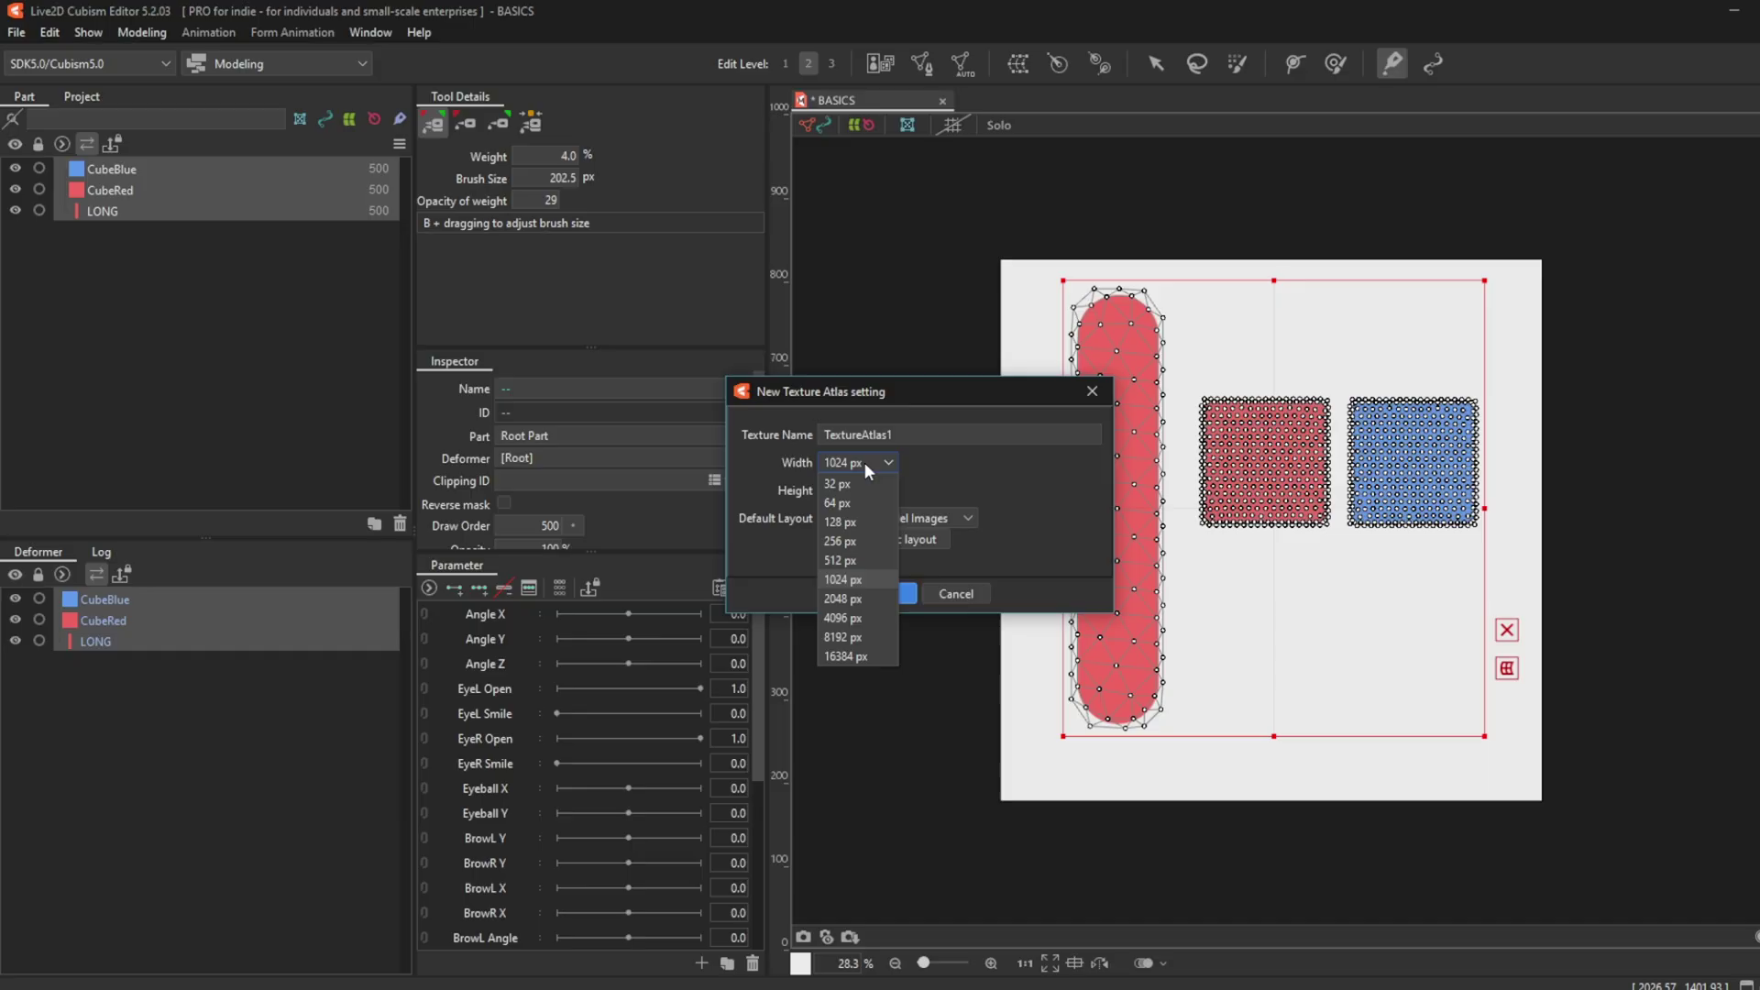
click(842, 637)
click(857, 491)
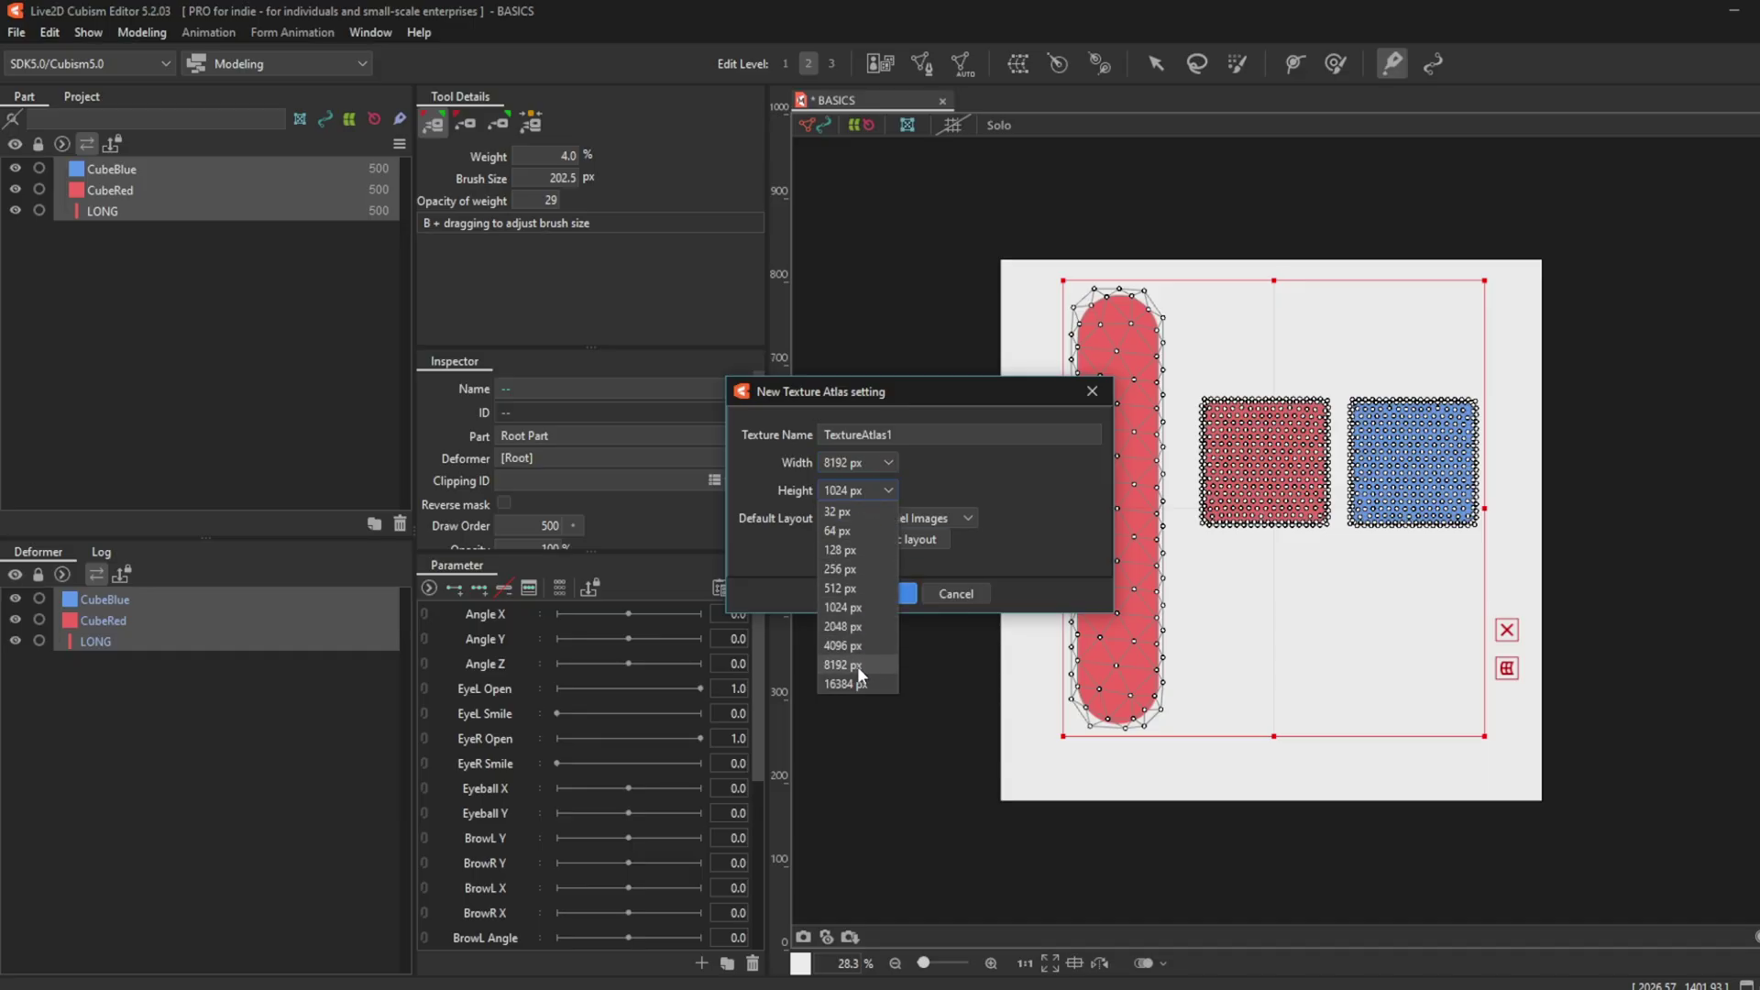
click(856, 665)
click(877, 595)
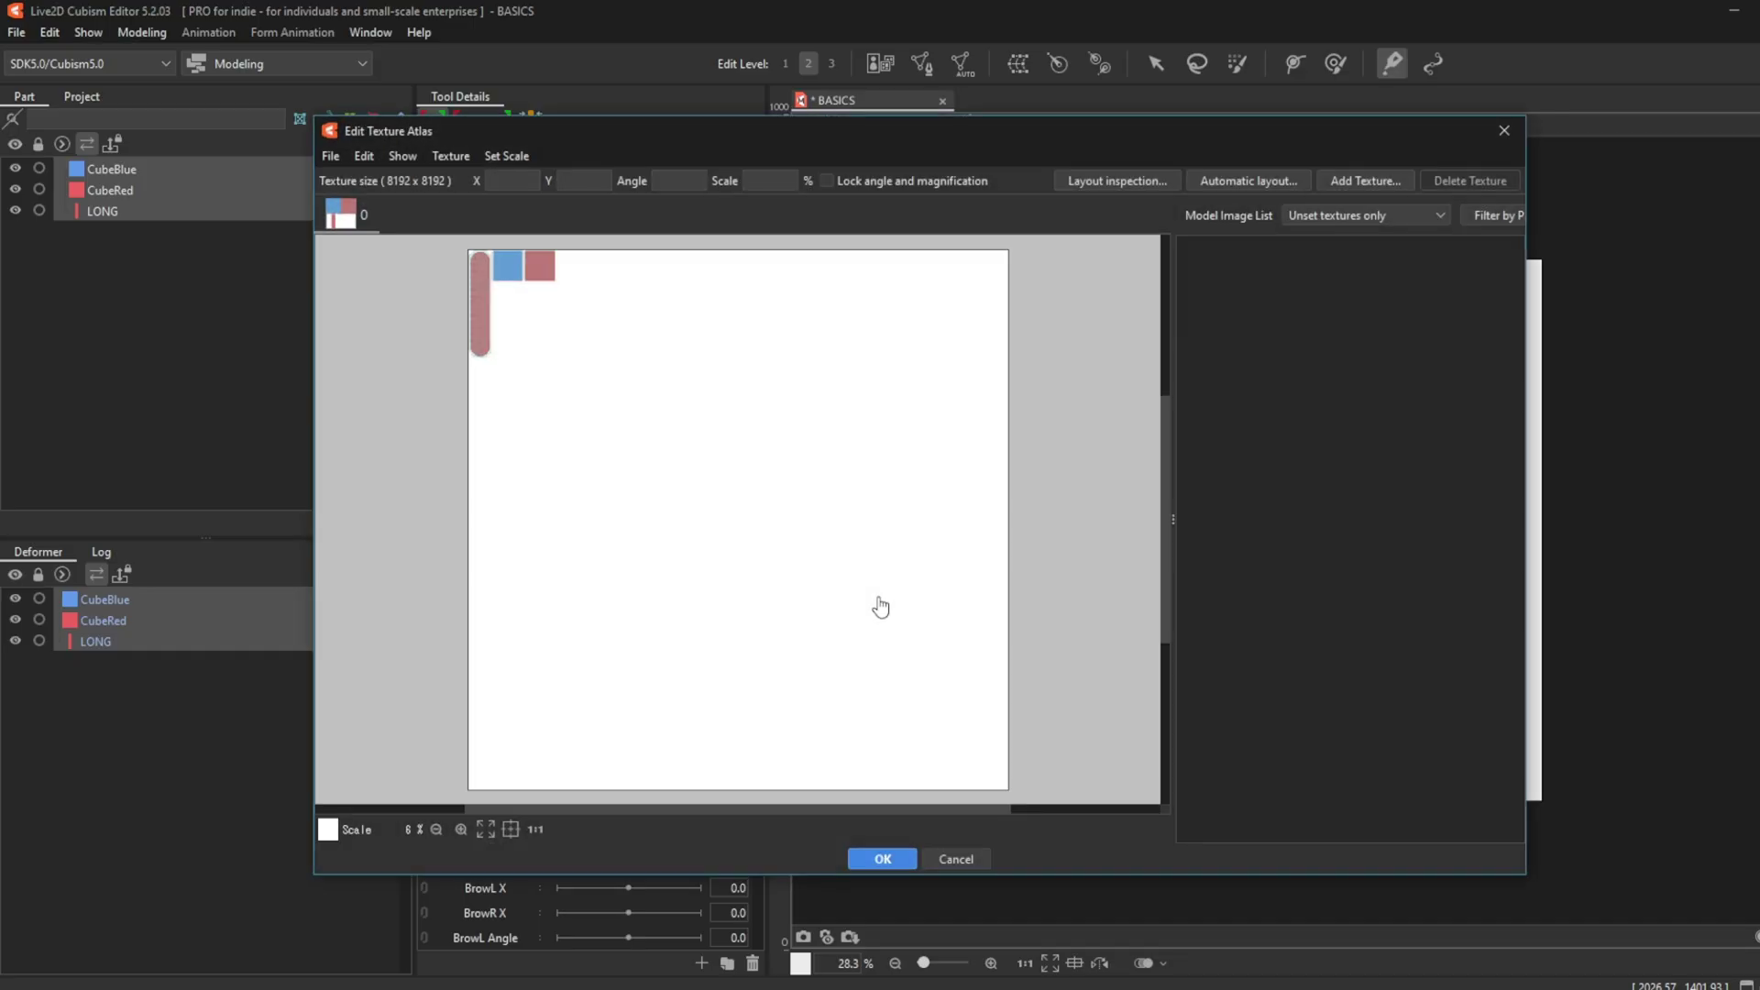
Reposition the LONG and CubeRed textures, then apply automatic layout with margin 40.
scroll(443, 282, up, 2)
click(534, 323)
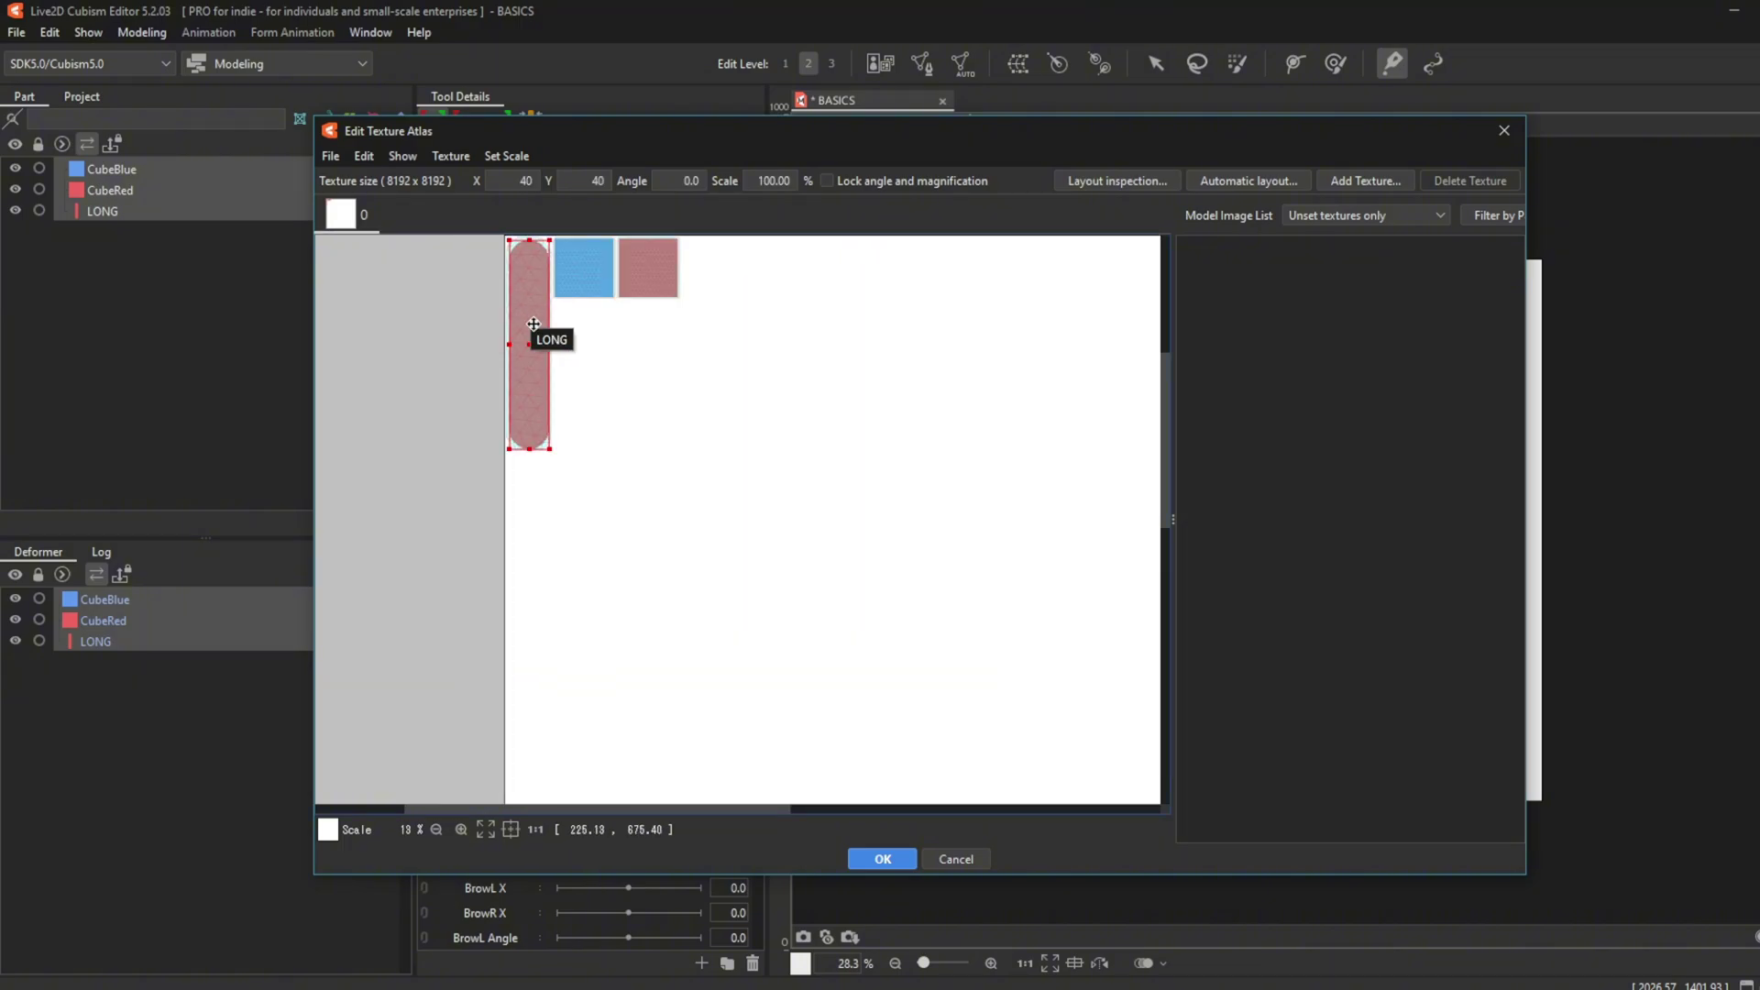
drag(533, 323, 666, 495)
click(668, 279)
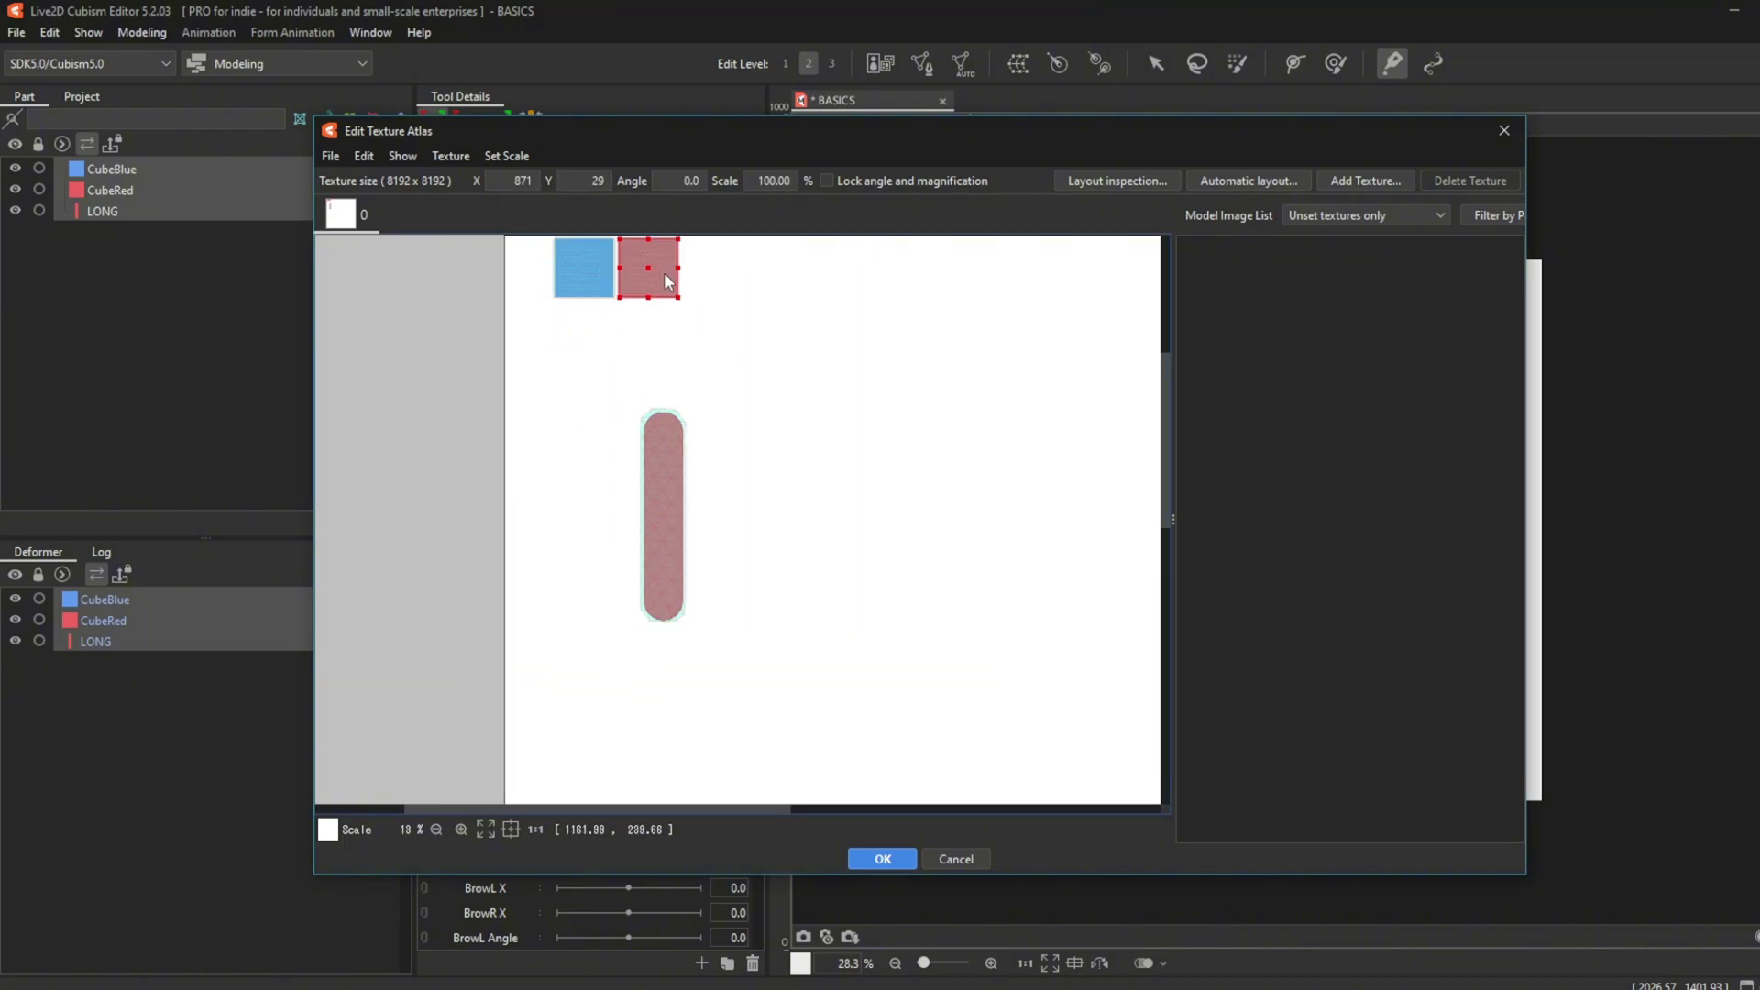
drag(667, 281, 836, 431)
click(1242, 180)
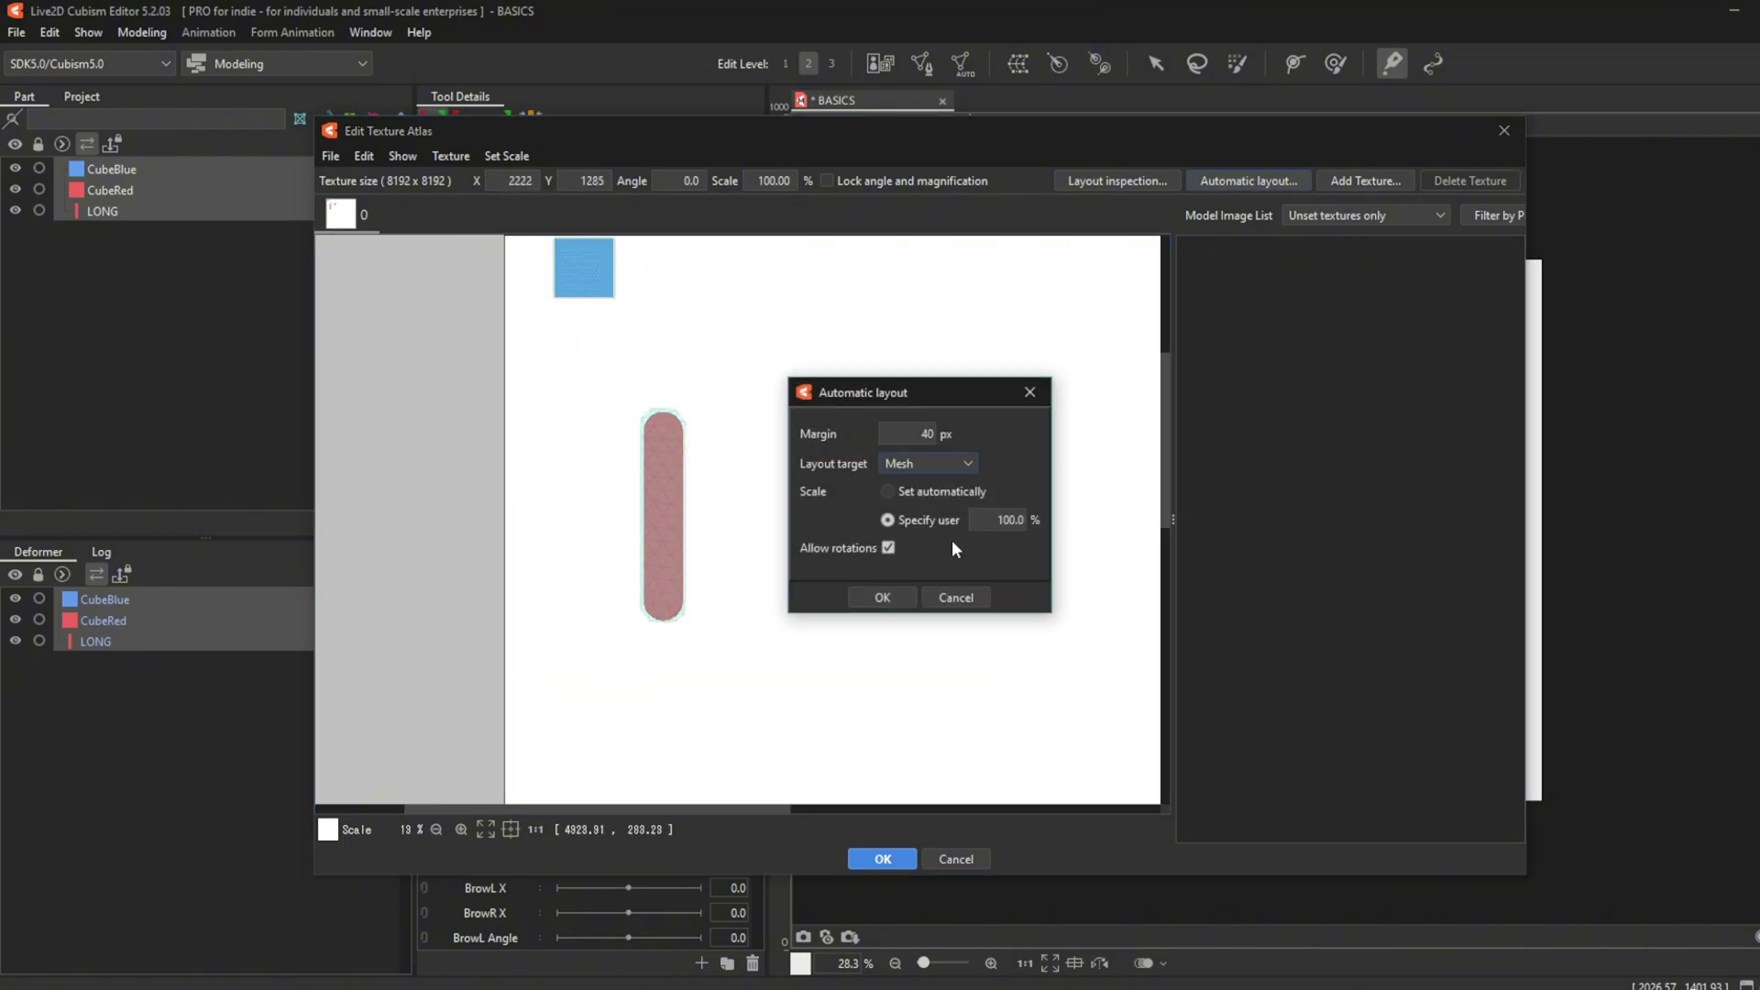
click(881, 597)
scroll(781, 420, down, 2)
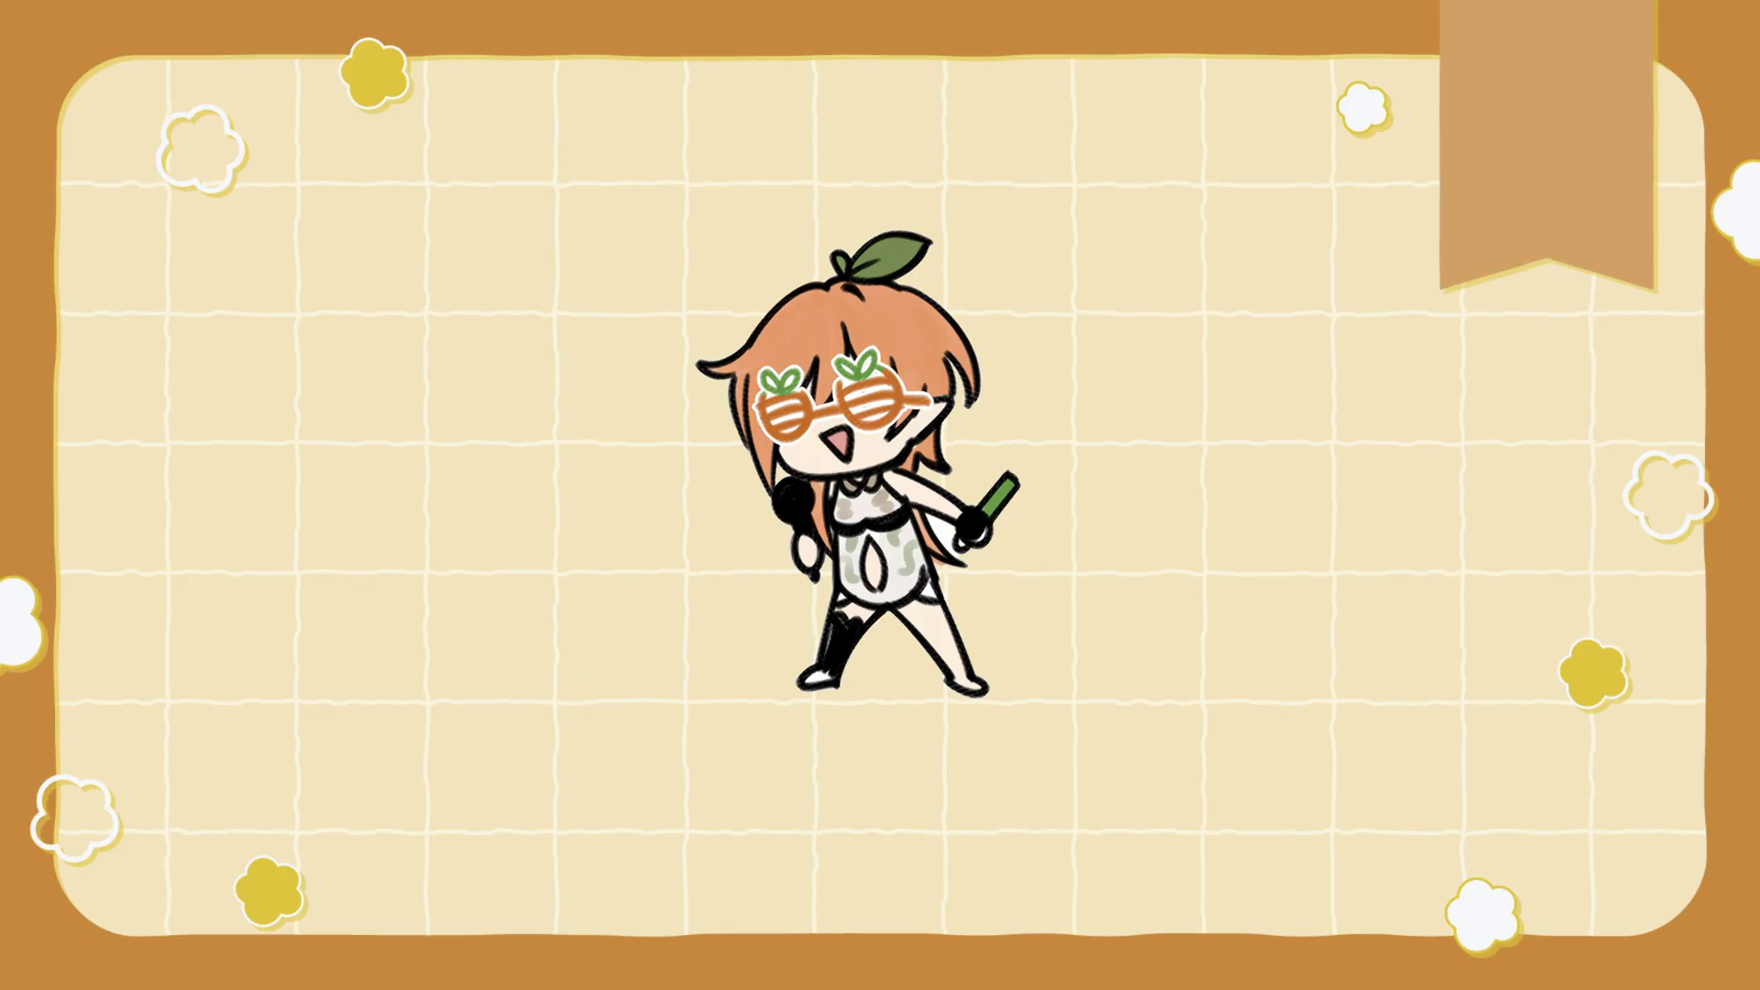